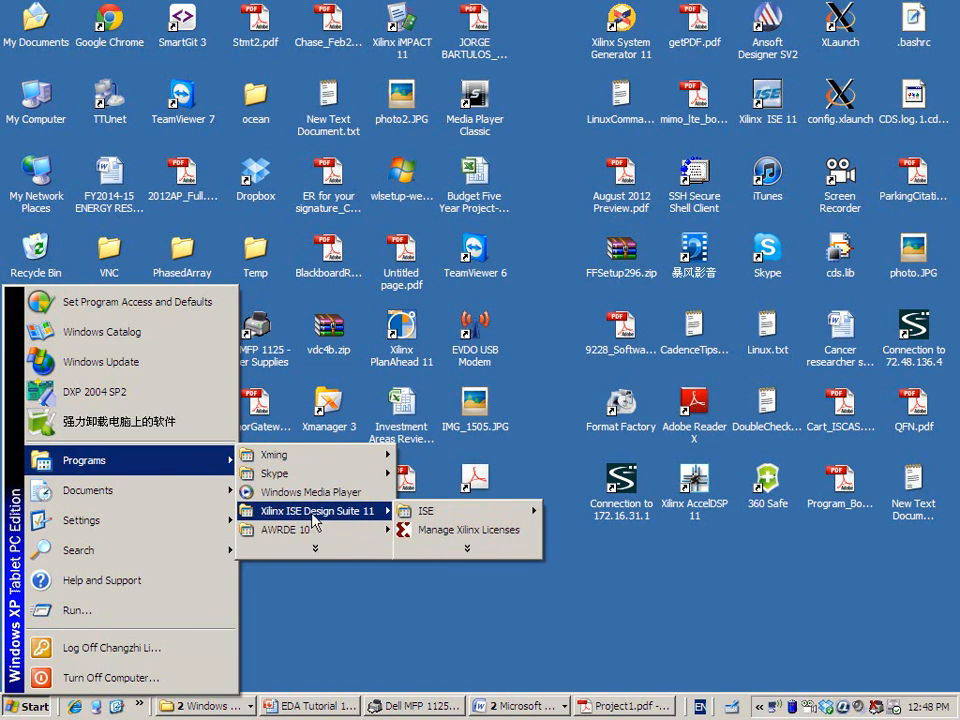
Launch Project Navigator from Start > Programs > Xilinx ISE Design Suite 11 > ISE.
mouse_move(370, 520)
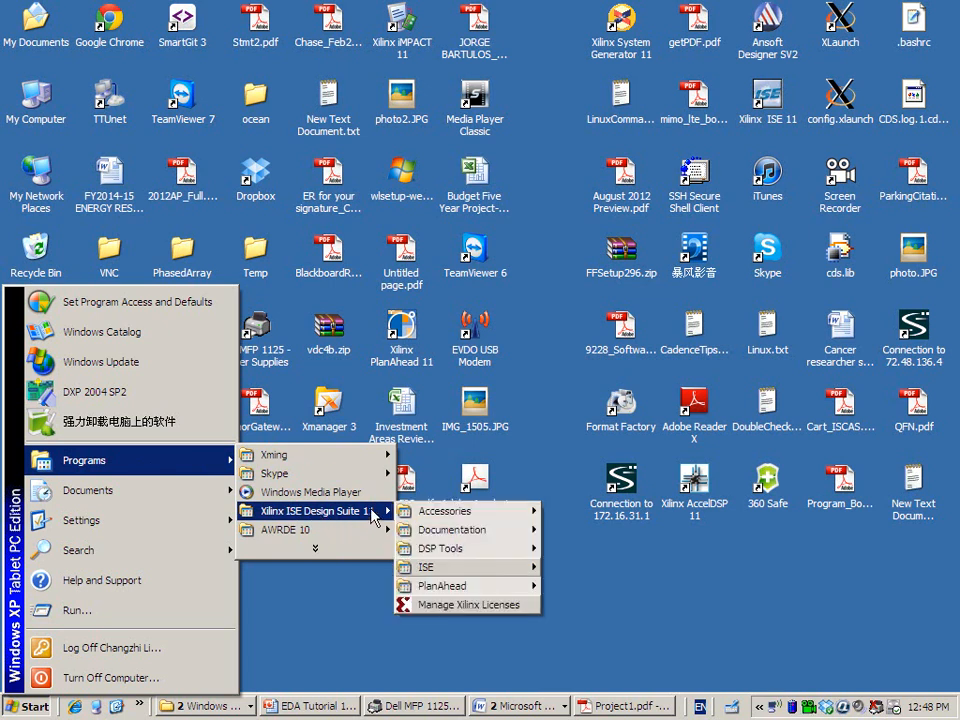
mouse_move(477, 568)
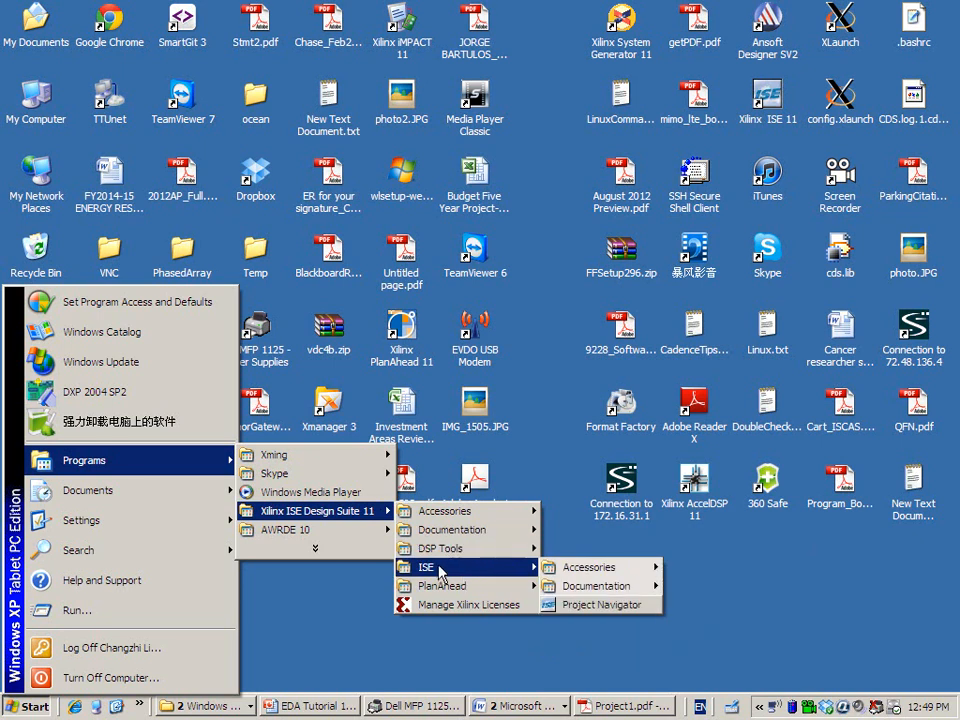
mouse_move(612, 577)
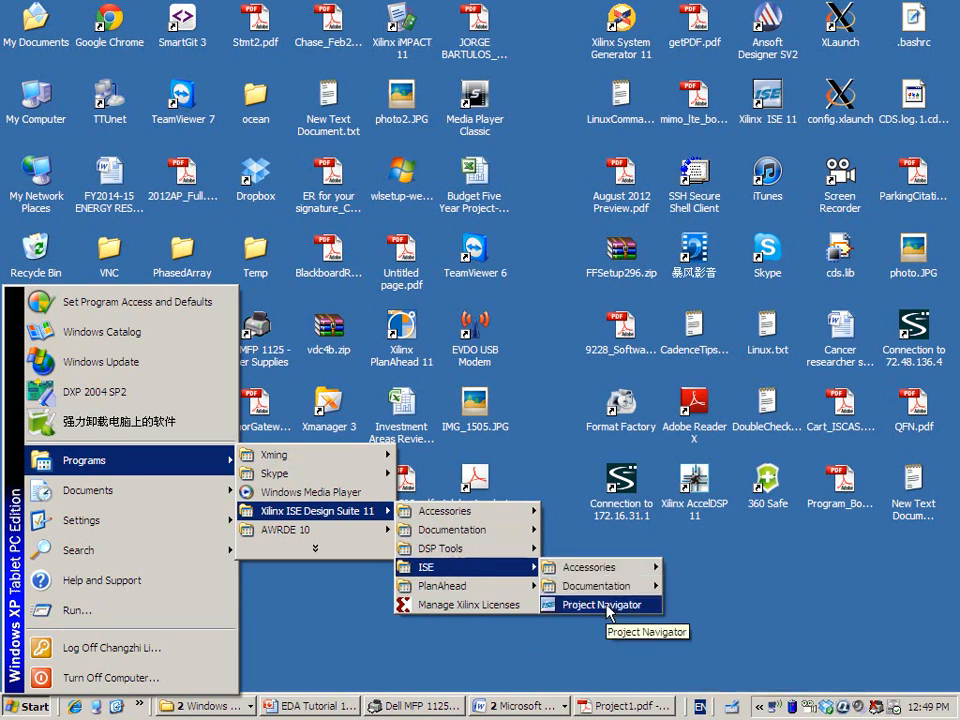
click(609, 605)
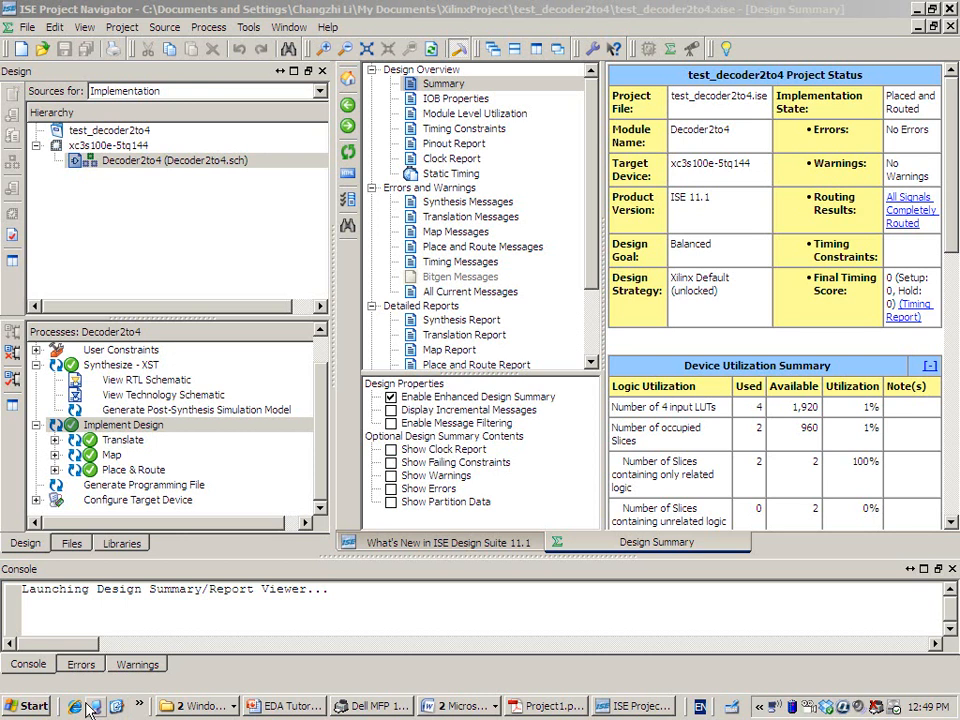
Open the Start menu to launch another Xilinx tool.
click(28, 706)
Launch Manage Xilinx Licenses from the ISE Design Suite 11 menu and move its window aside.
mouse_move(145, 468)
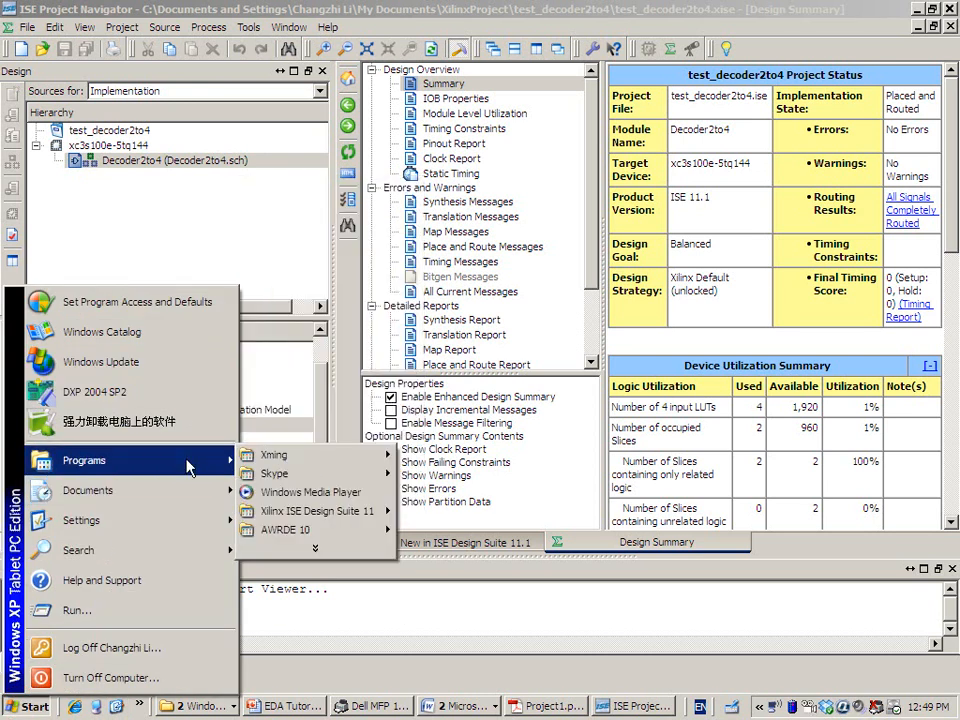
mouse_move(325, 513)
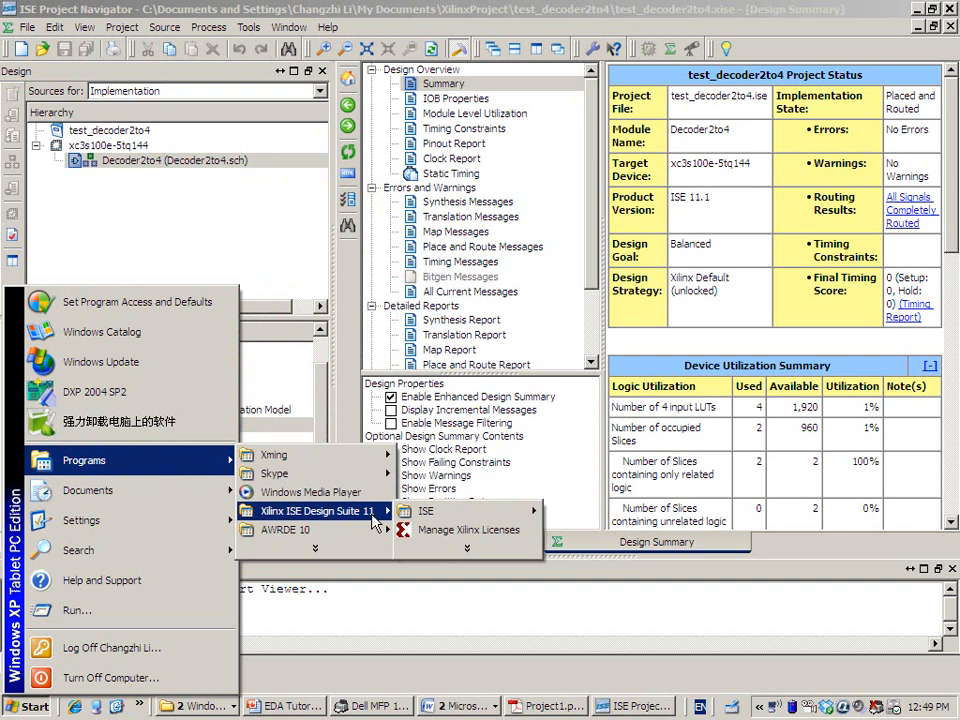
click(453, 548)
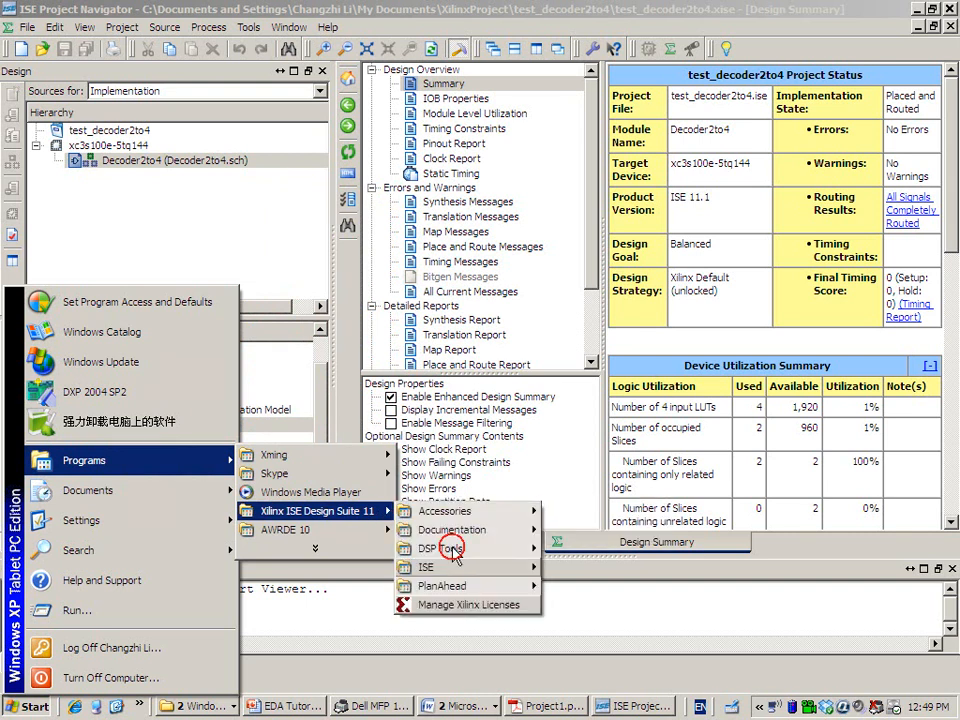
click(445, 606)
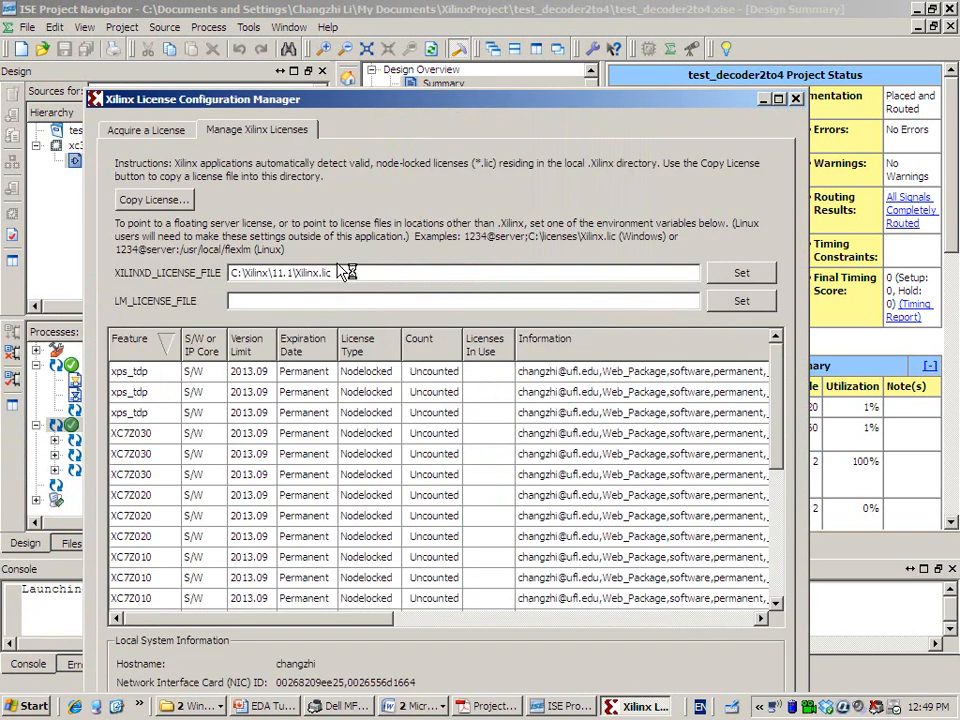
drag(340, 100, 390, 42)
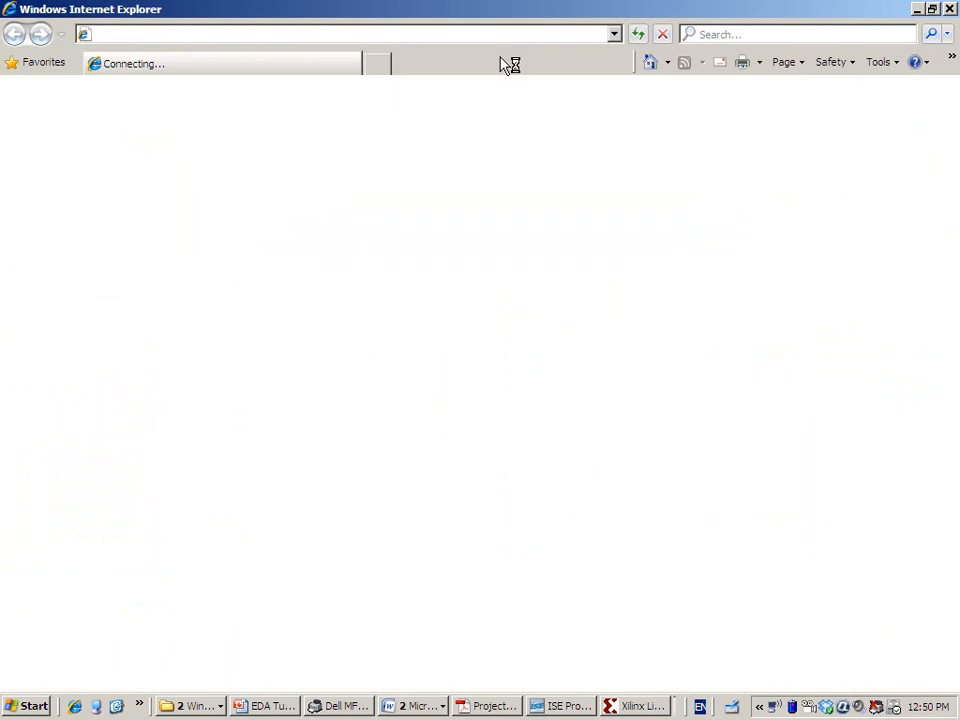
Go to the blackboard.ttu.edu site and follow the Login to Blackboard link.
text(bla)
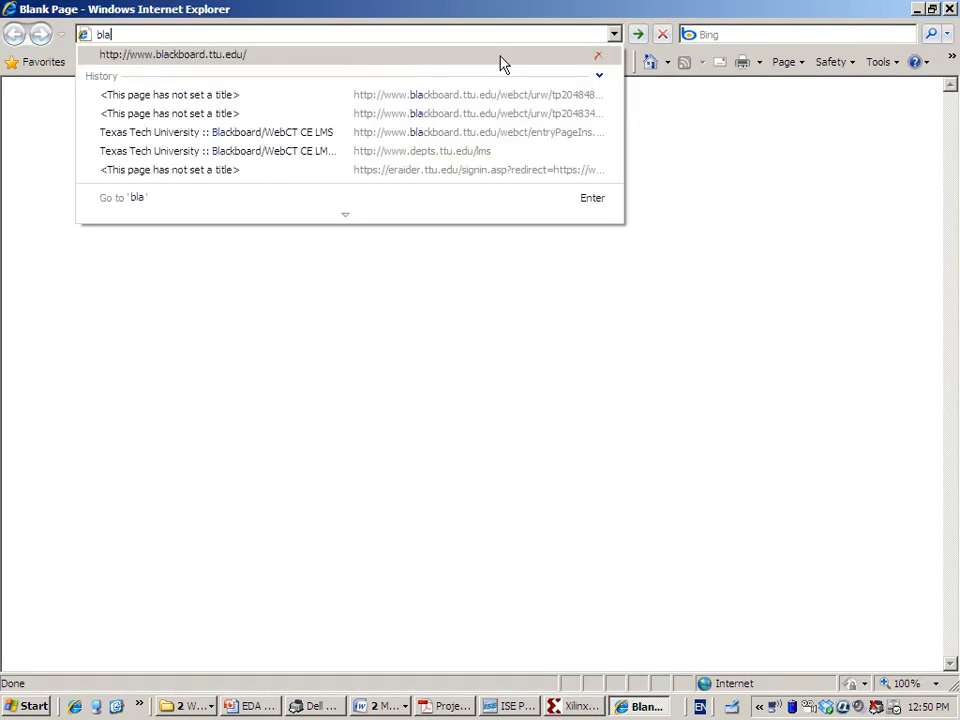
click(501, 58)
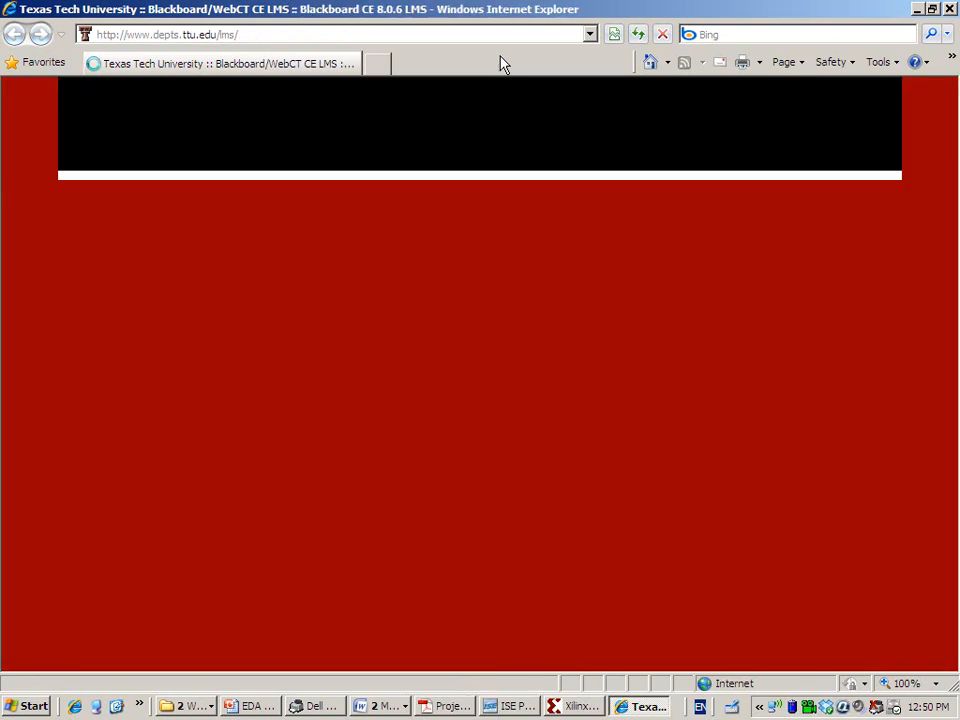
scroll(549, 485, down, 3)
scroll(549, 485, up, 3)
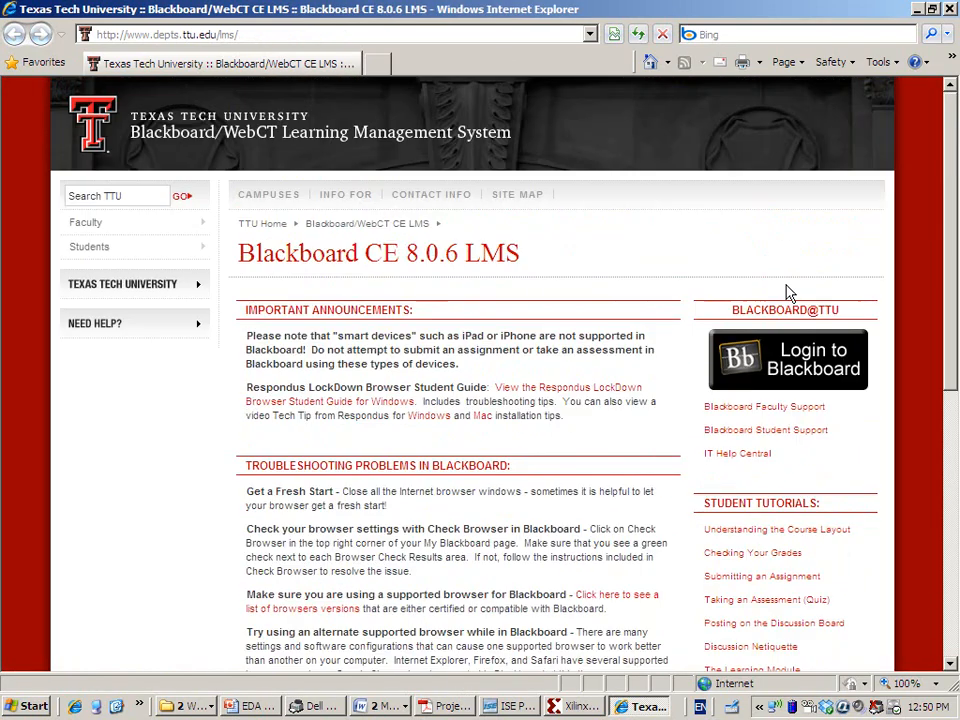
click(795, 364)
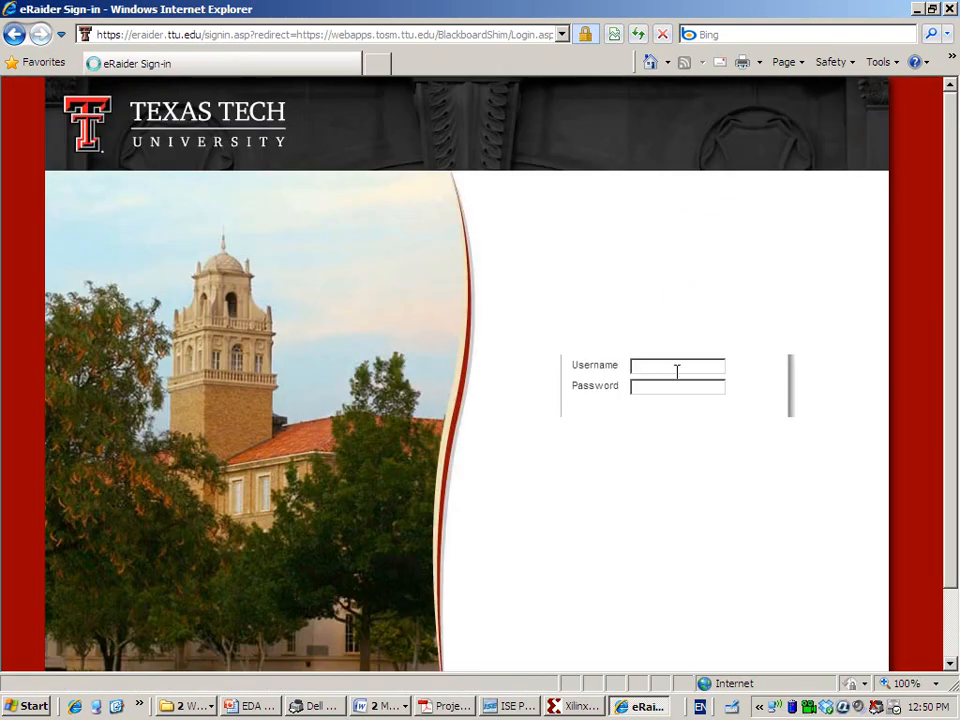
Sign in with the eRaider username and password.
click(678, 370)
text(chali)
key(Tab)
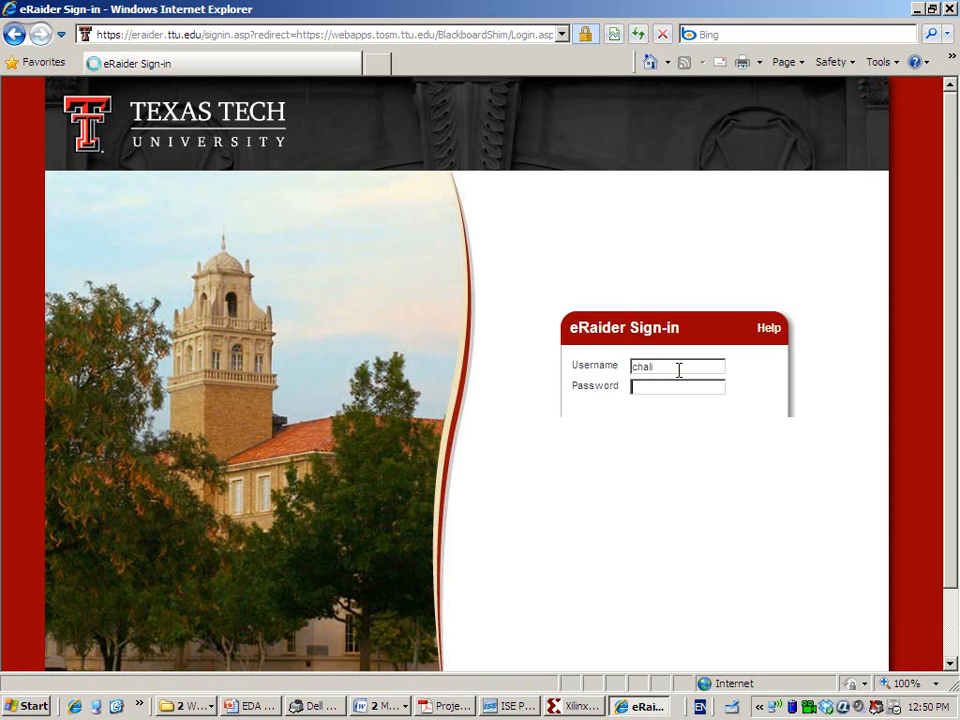
text(••)
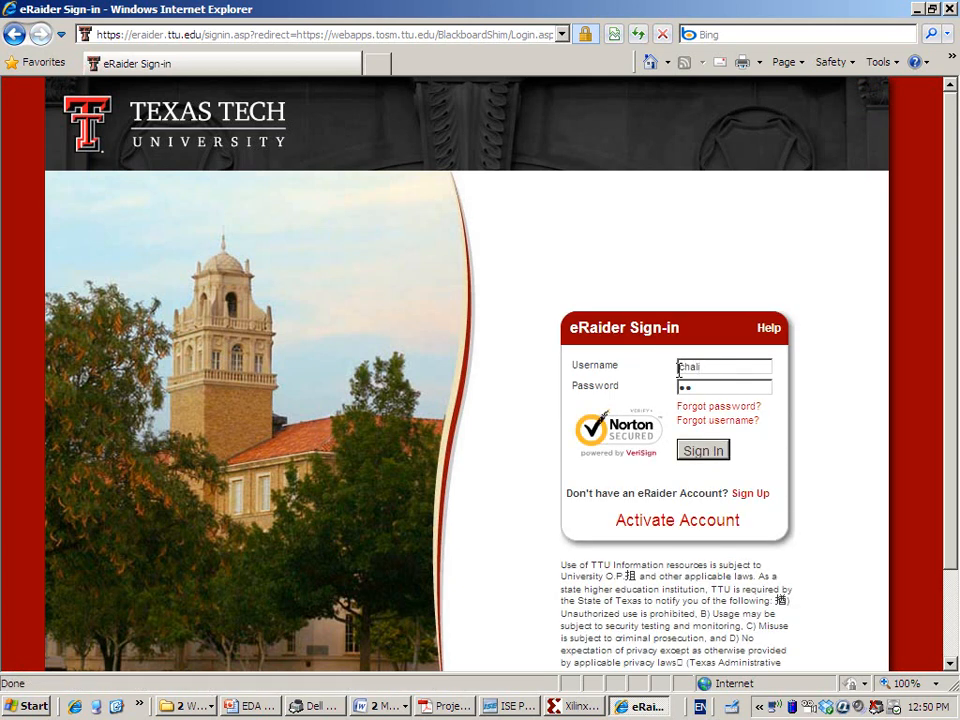
key(Return)
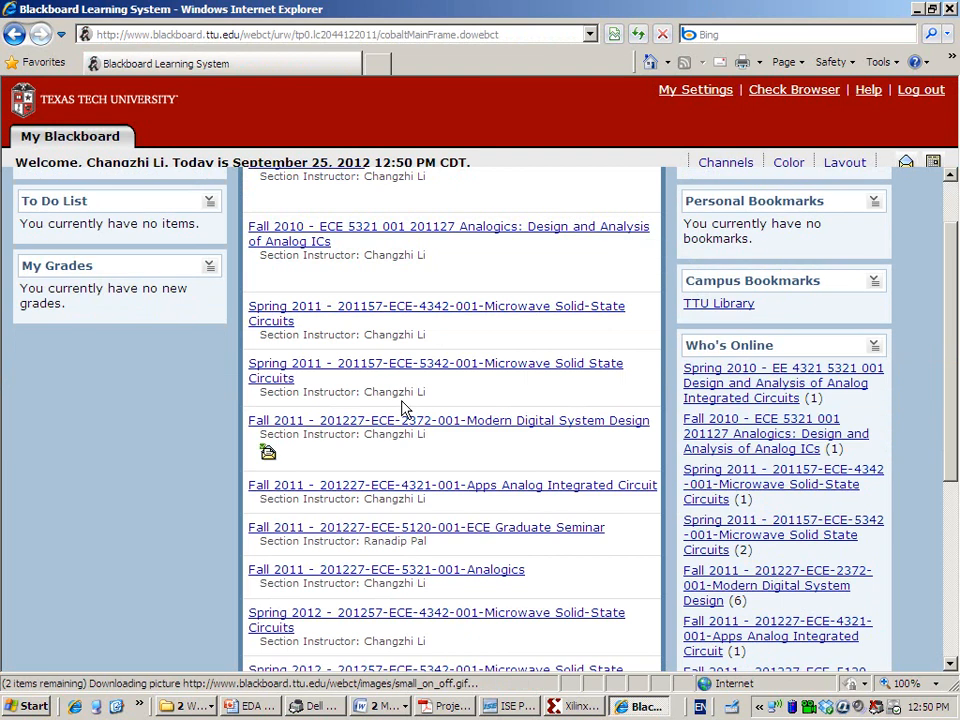
Open the Fall 2012 Modern Digital System Design course and close the Browser Checker results.
drag(949, 398, 950, 486)
drag(949, 386, 952, 427)
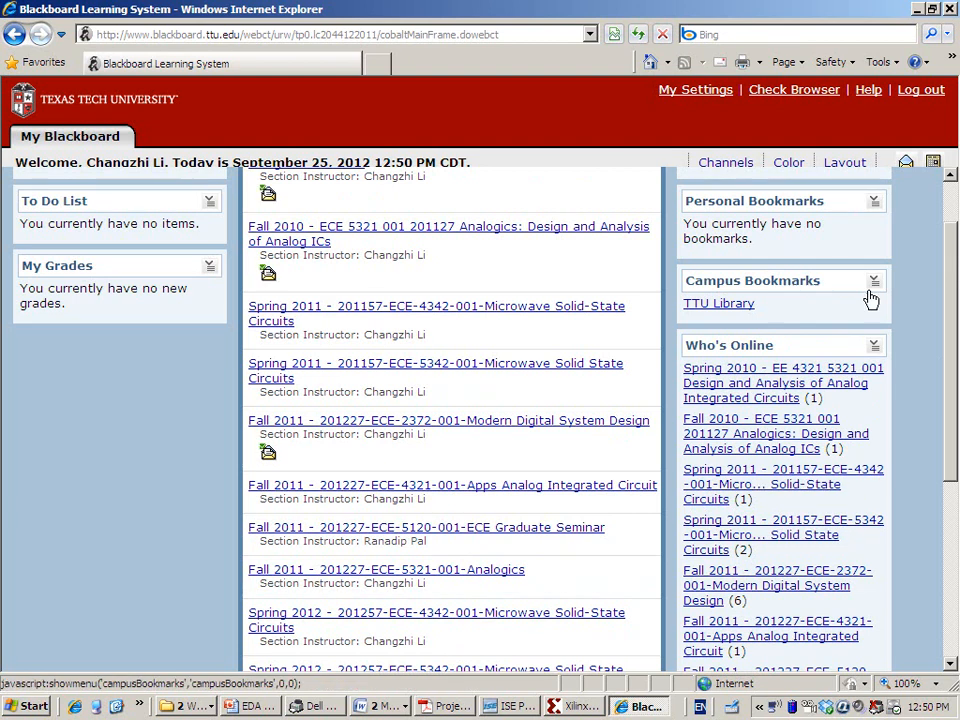
drag(945, 294, 945, 464)
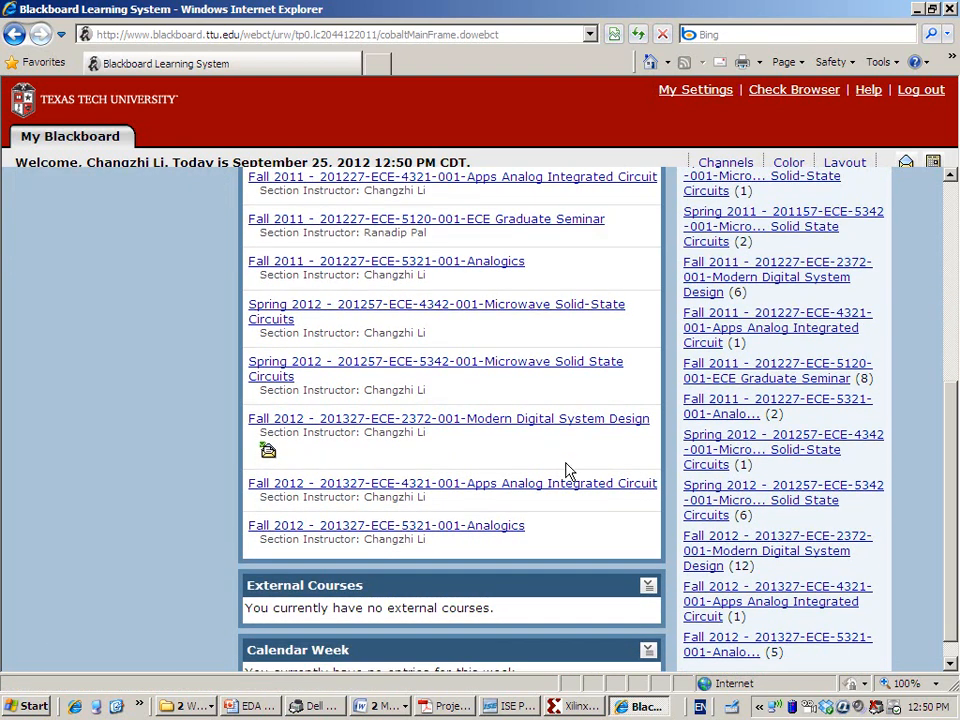
click(447, 419)
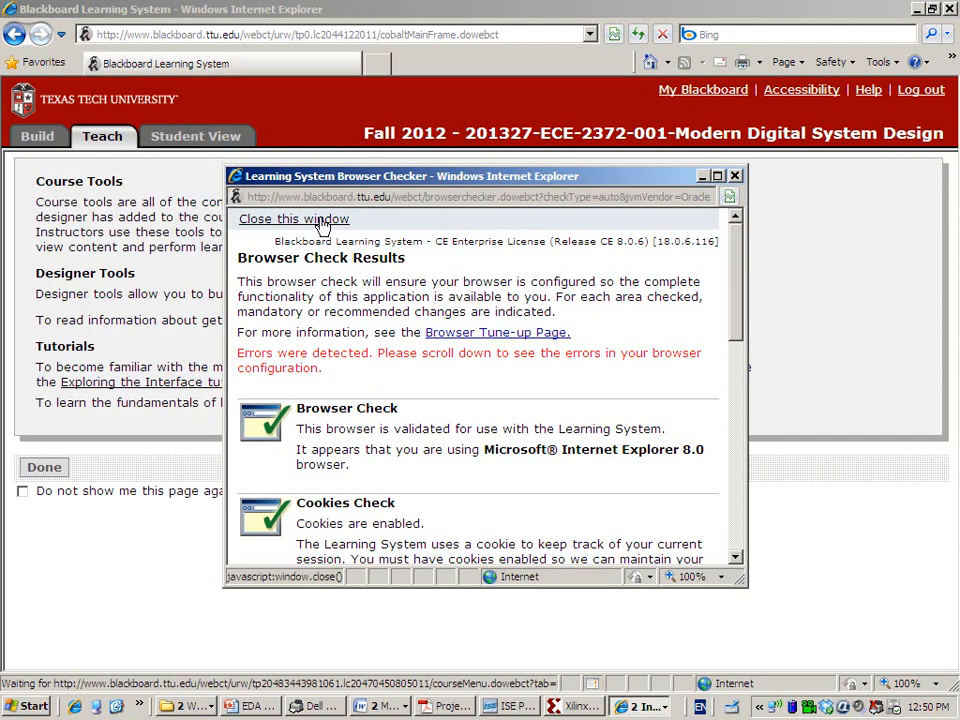
click(322, 220)
Switch to Student View and open the Xilinx folder, allowing the Java application to run.
click(222, 143)
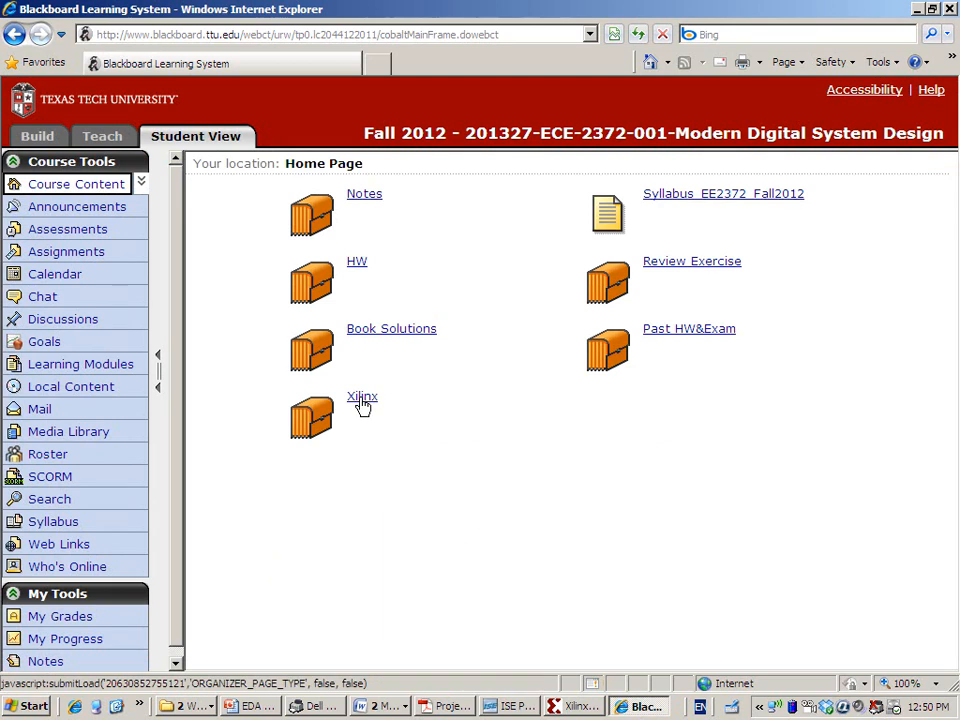
click(362, 398)
click(612, 425)
click(366, 402)
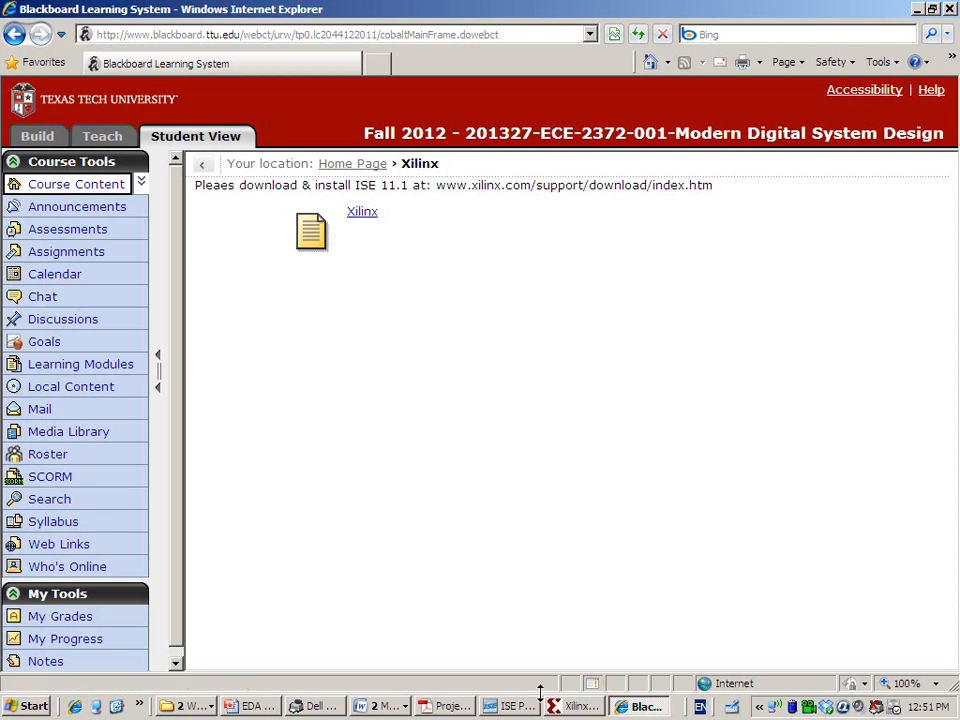
Browse for a license file in C:\Xilinx\11.1, then cancel the file chooser.
click(573, 706)
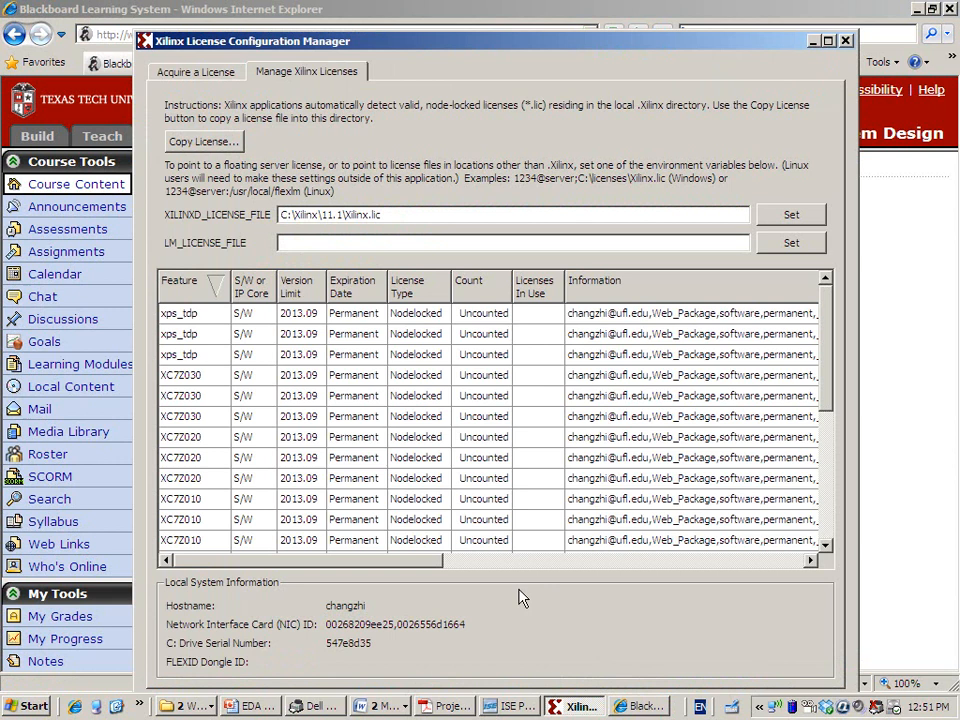
click(206, 144)
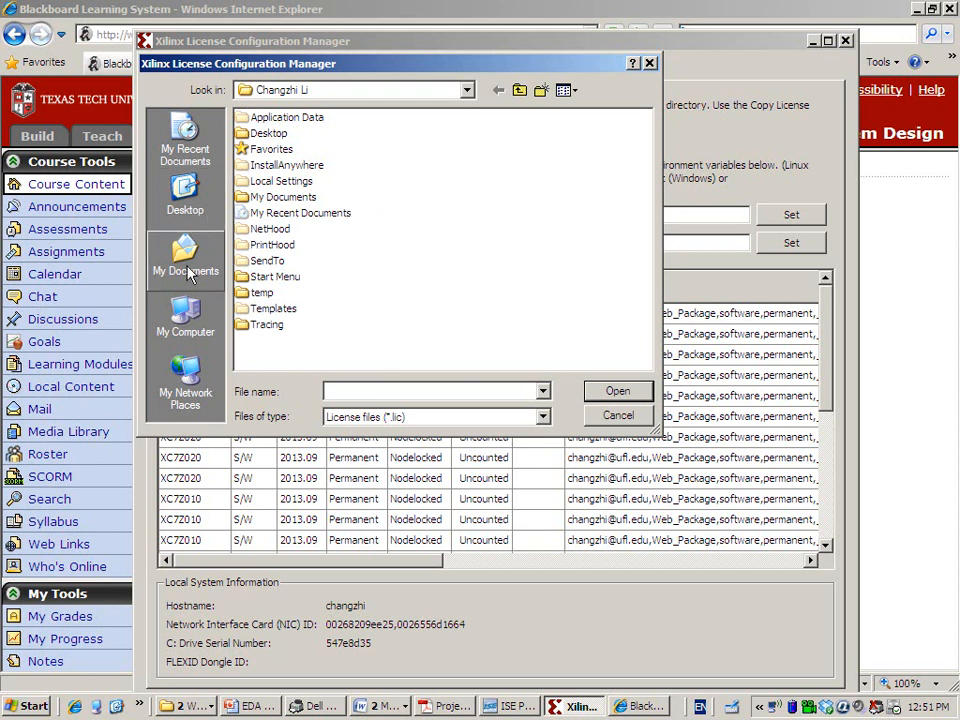
click(184, 322)
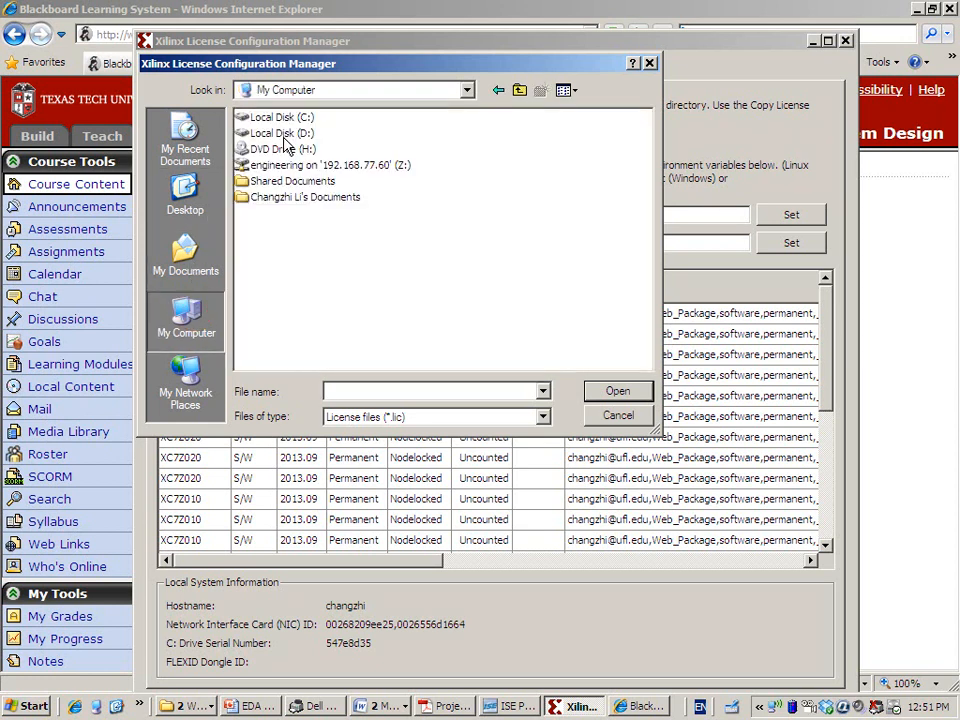
double_click(284, 134)
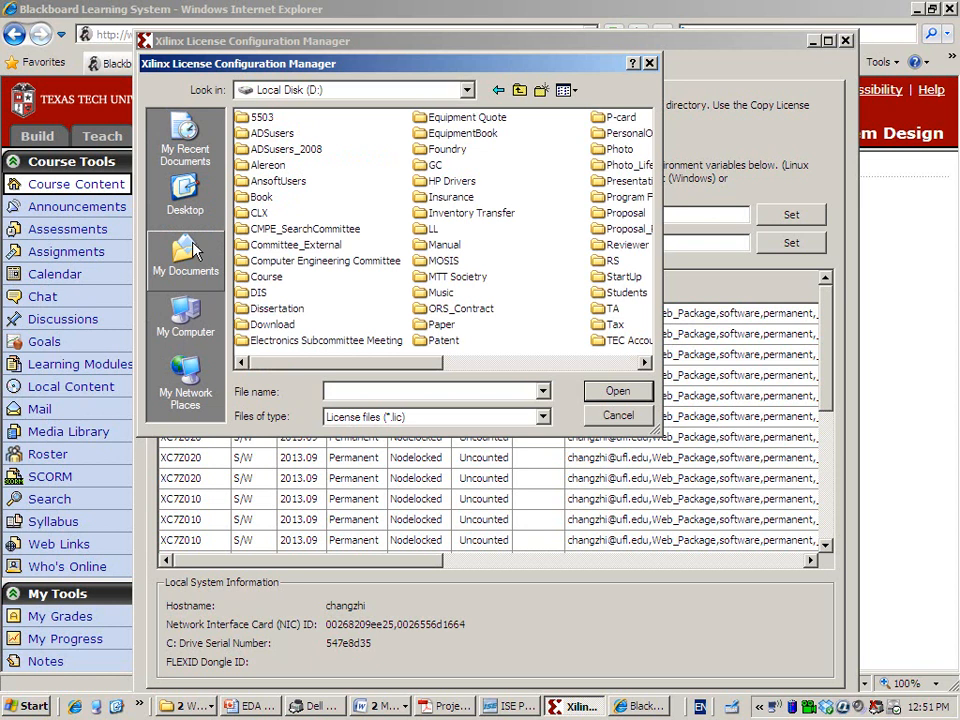
click(185, 195)
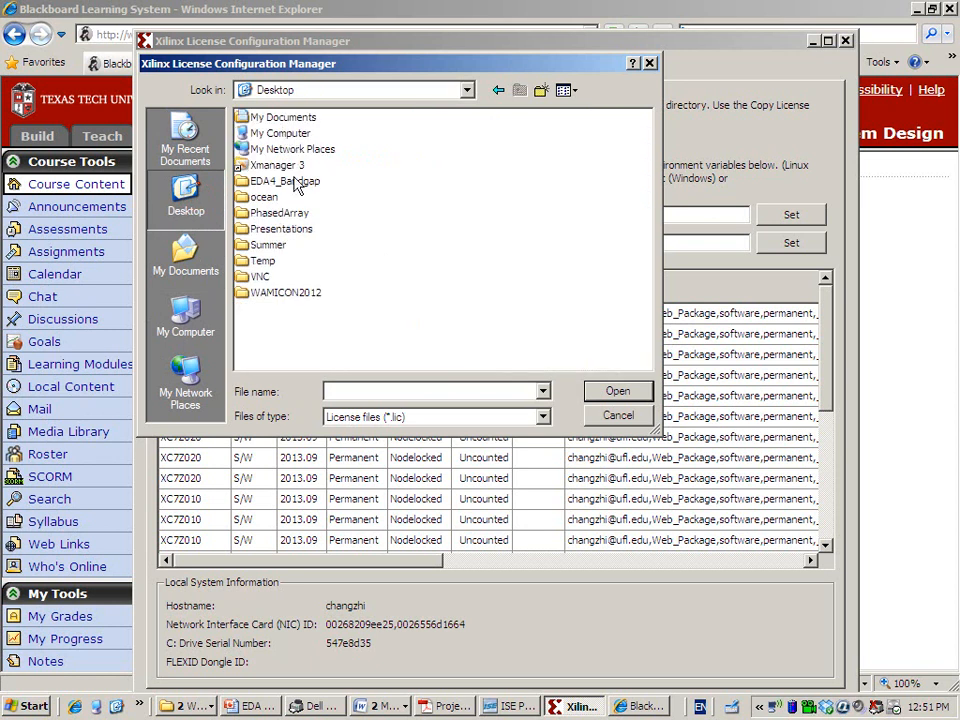
click(184, 320)
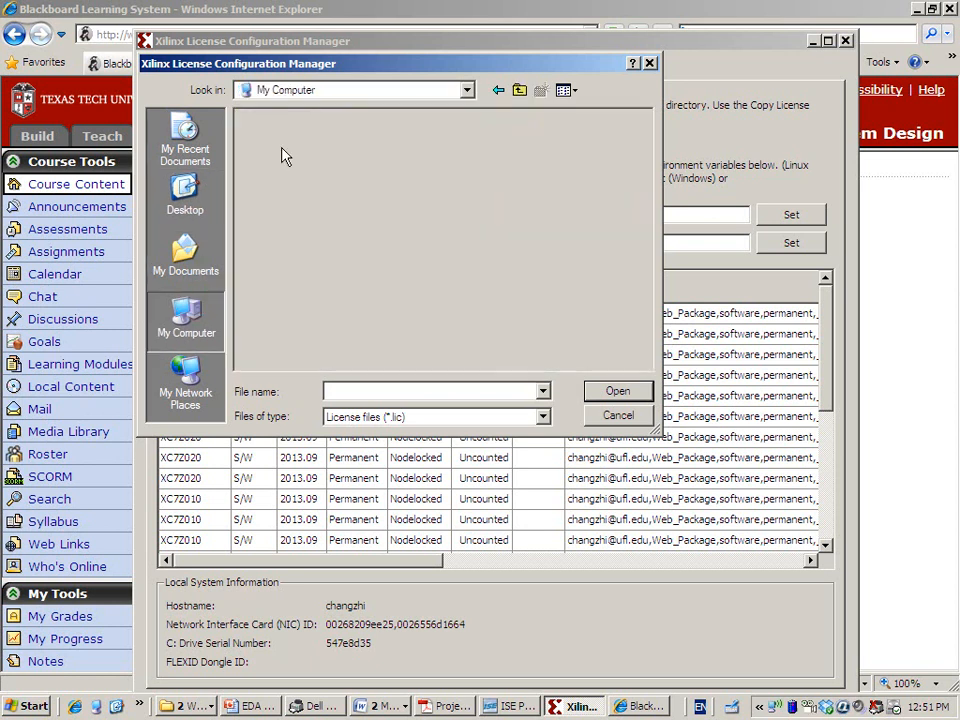
double_click(280, 116)
drag(479, 233, 458, 190)
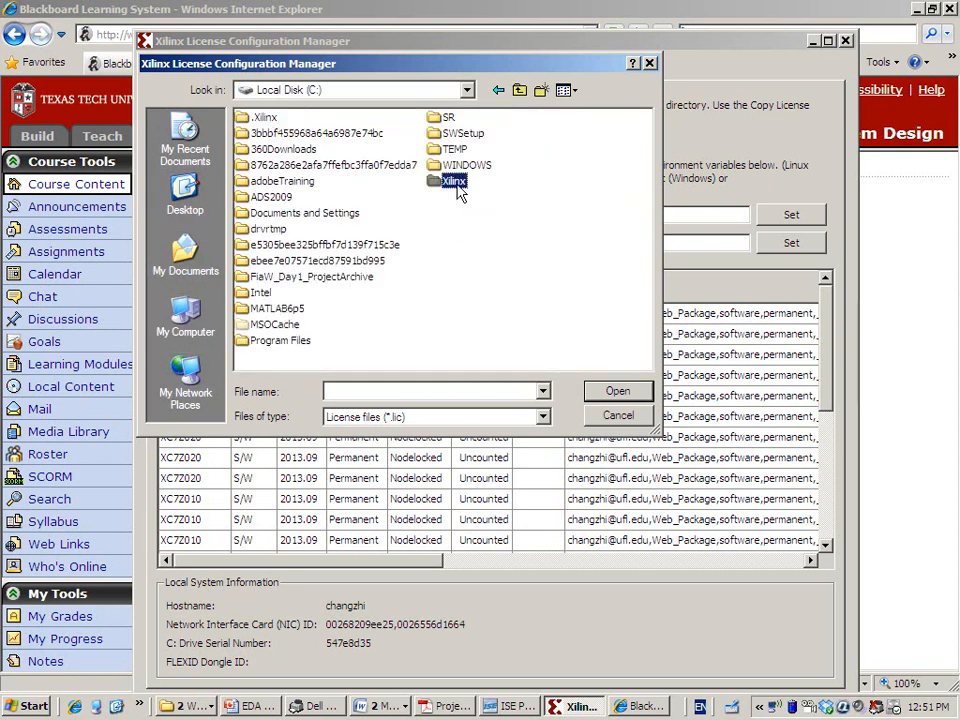
double_click(458, 190)
double_click(262, 118)
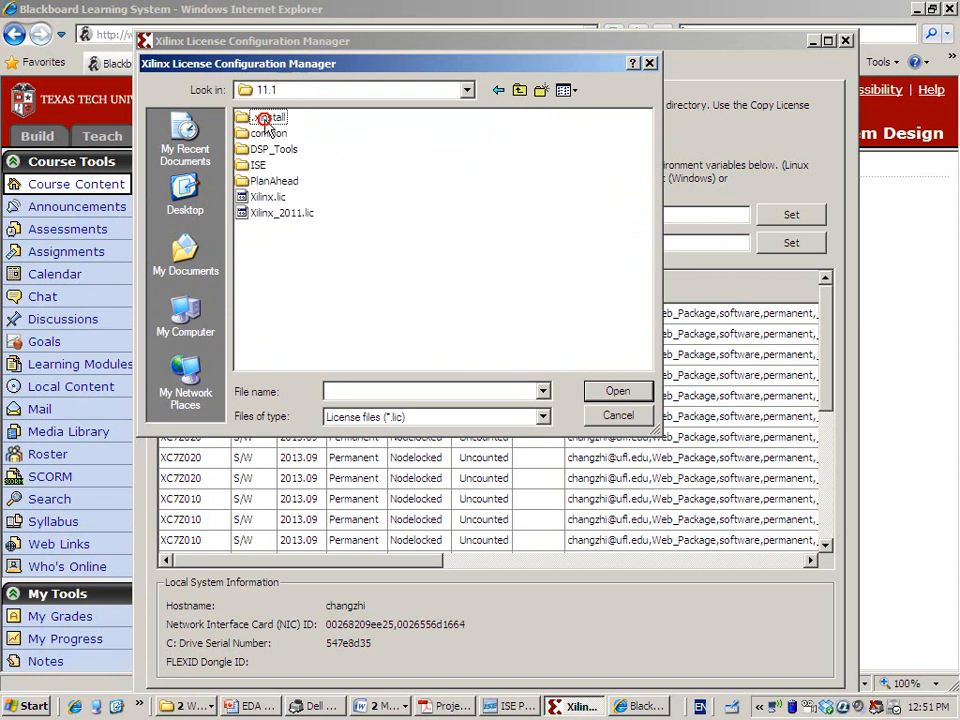
click(281, 203)
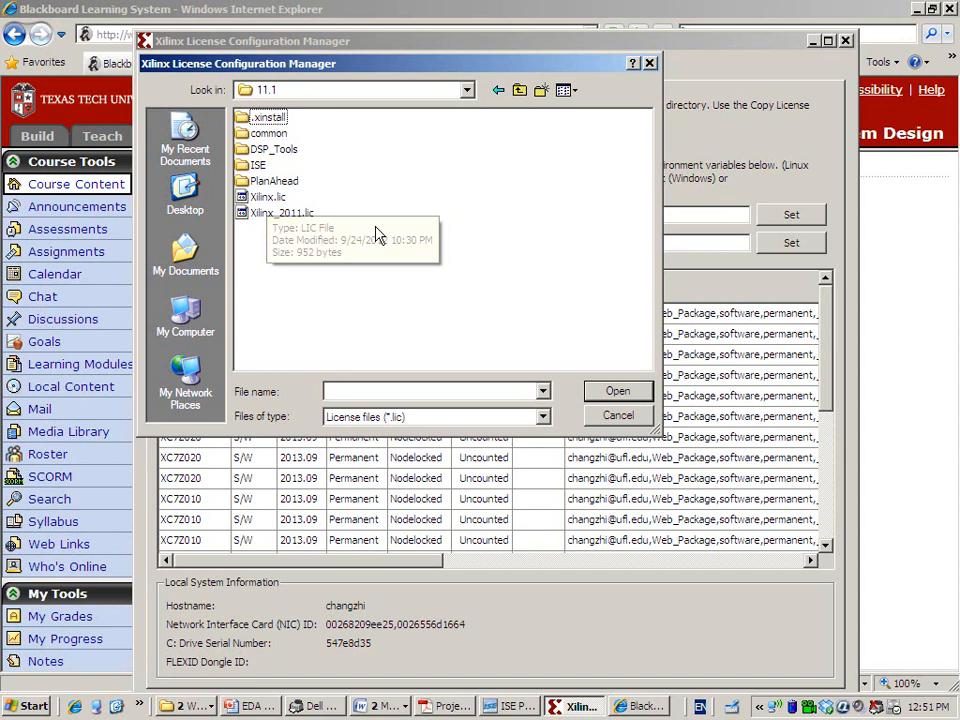
click(617, 390)
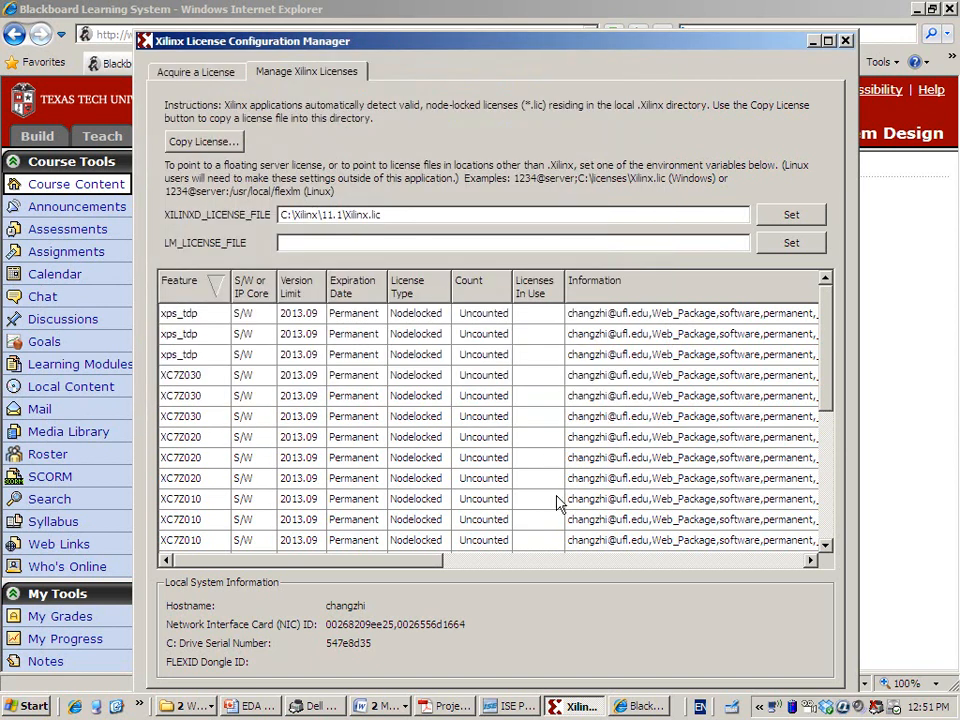
Reposition the License Configuration Manager window and close it.
click(821, 317)
drag(689, 45, 647, 1)
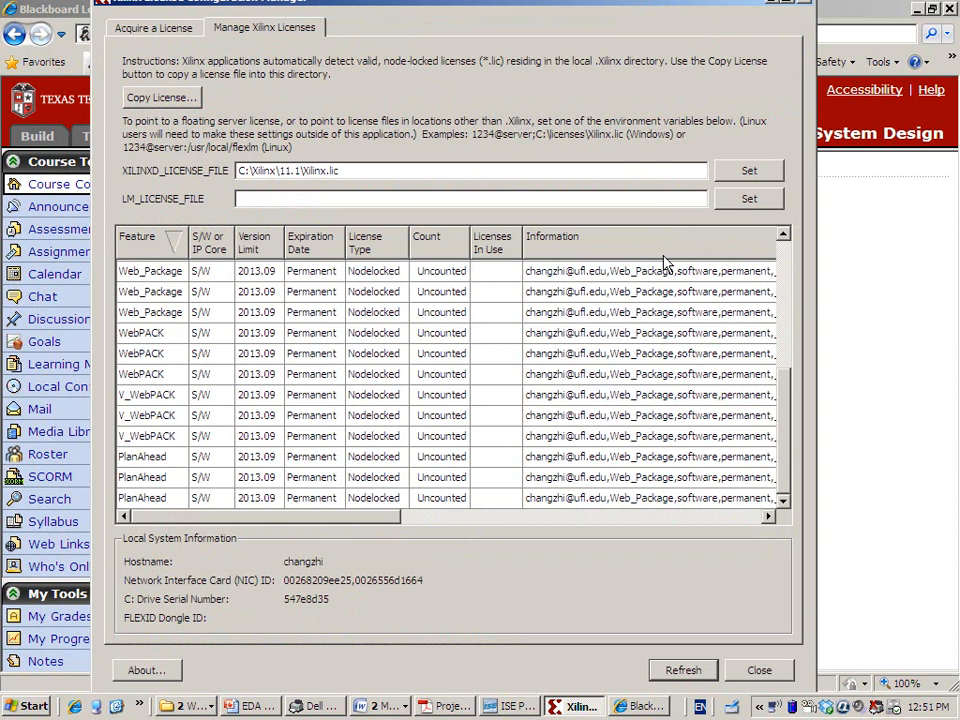
click(770, 672)
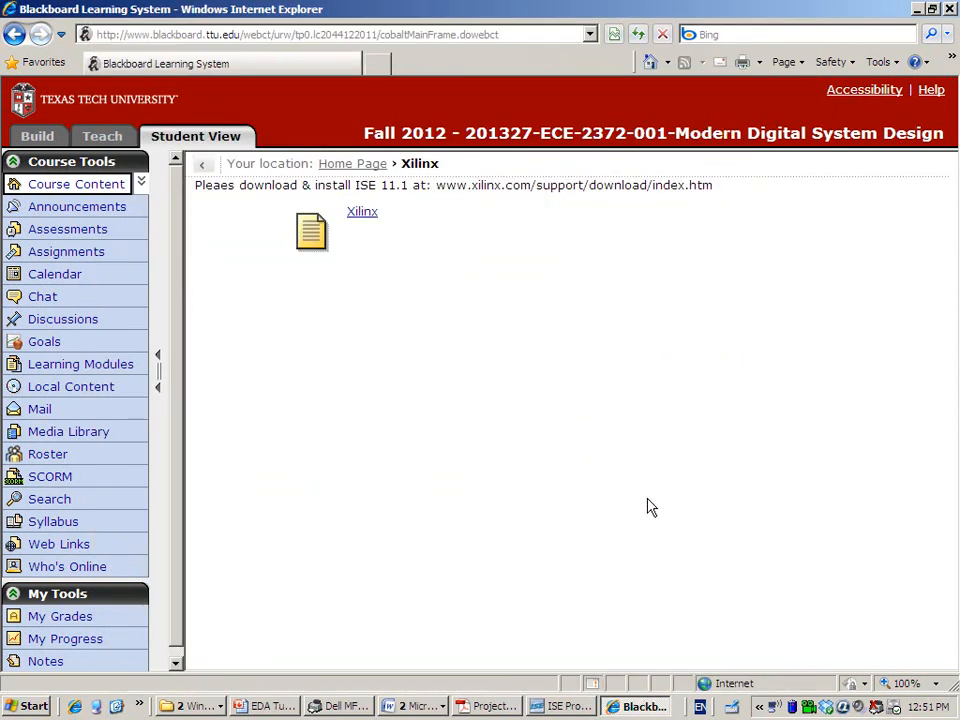
Close the test_decoder2to4 project with File > Close Project and re-maximize the window.
click(560, 710)
click(28, 27)
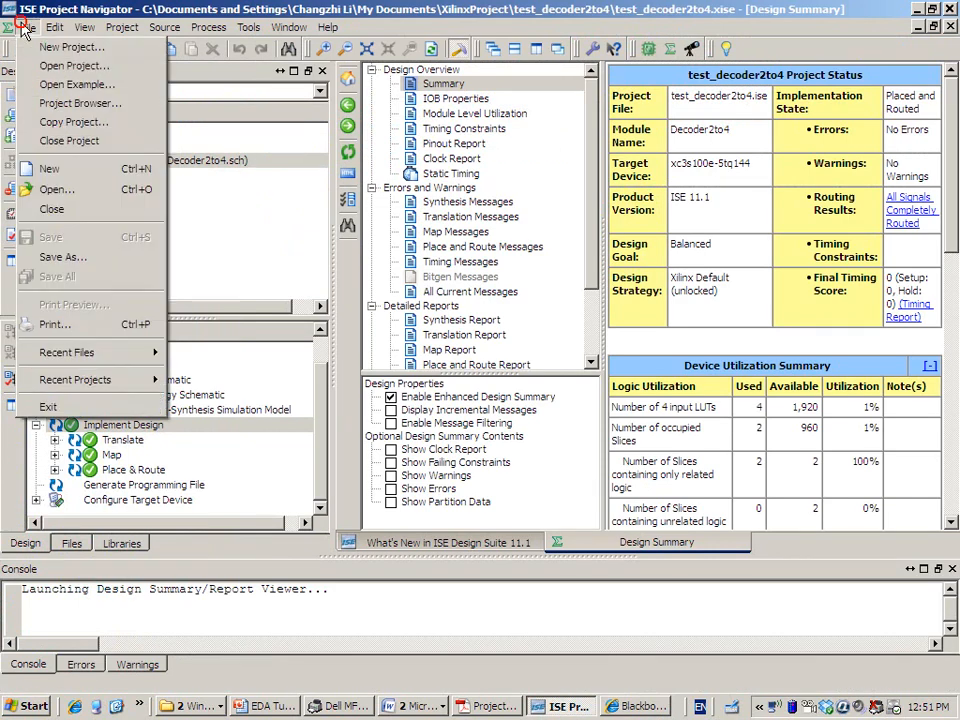
click(78, 150)
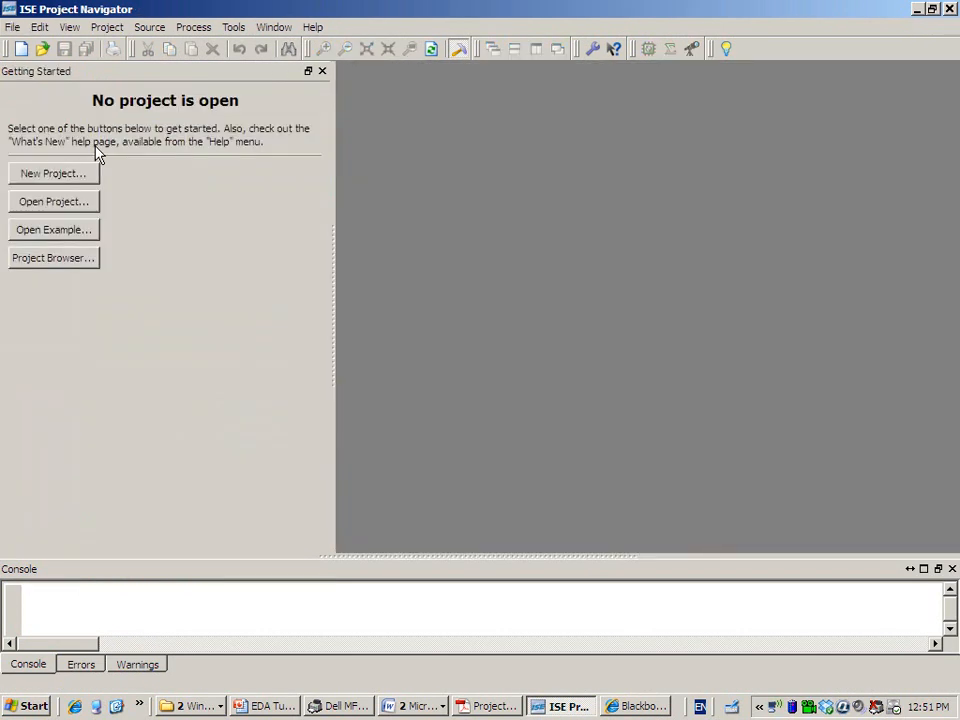
double_click(408, 15)
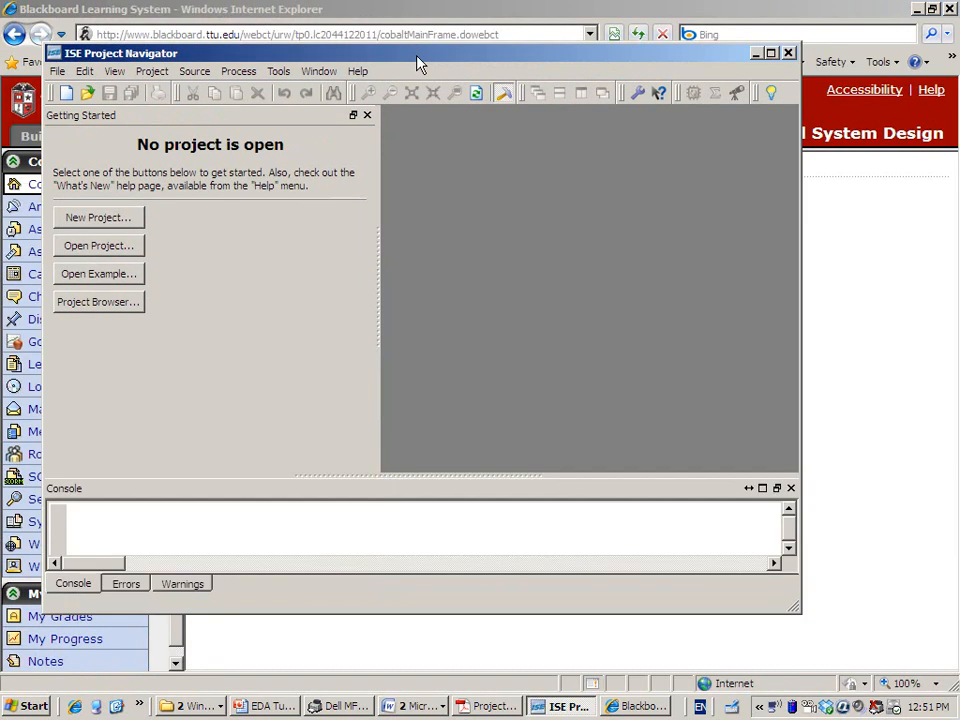
double_click(418, 58)
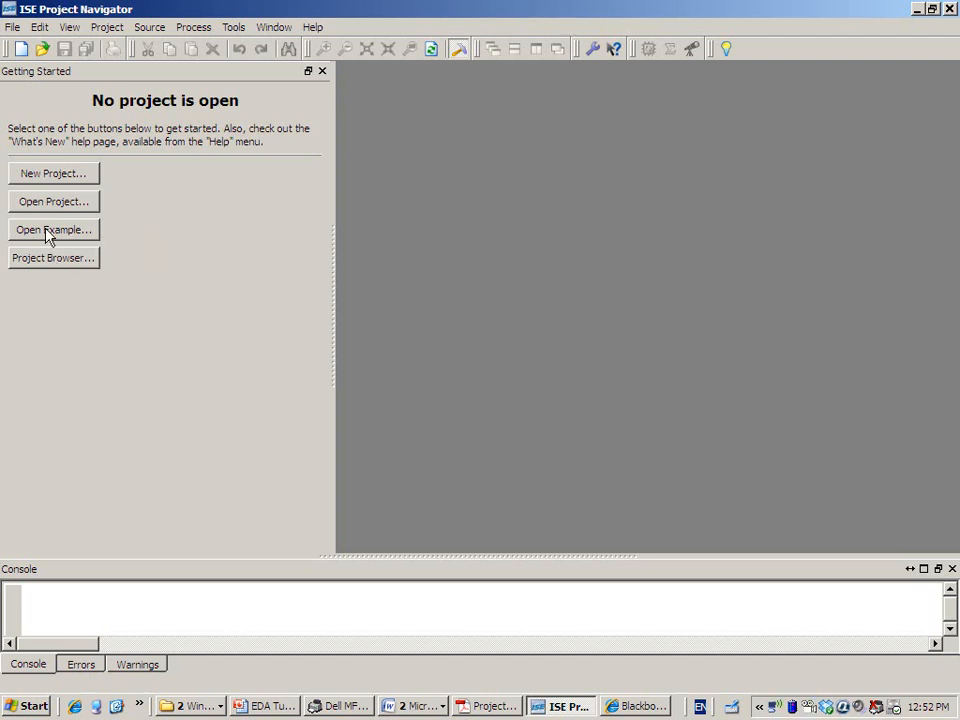
Name the new project EDAtutorial1, keeping the XilinxProject folder as its location.
click(69, 179)
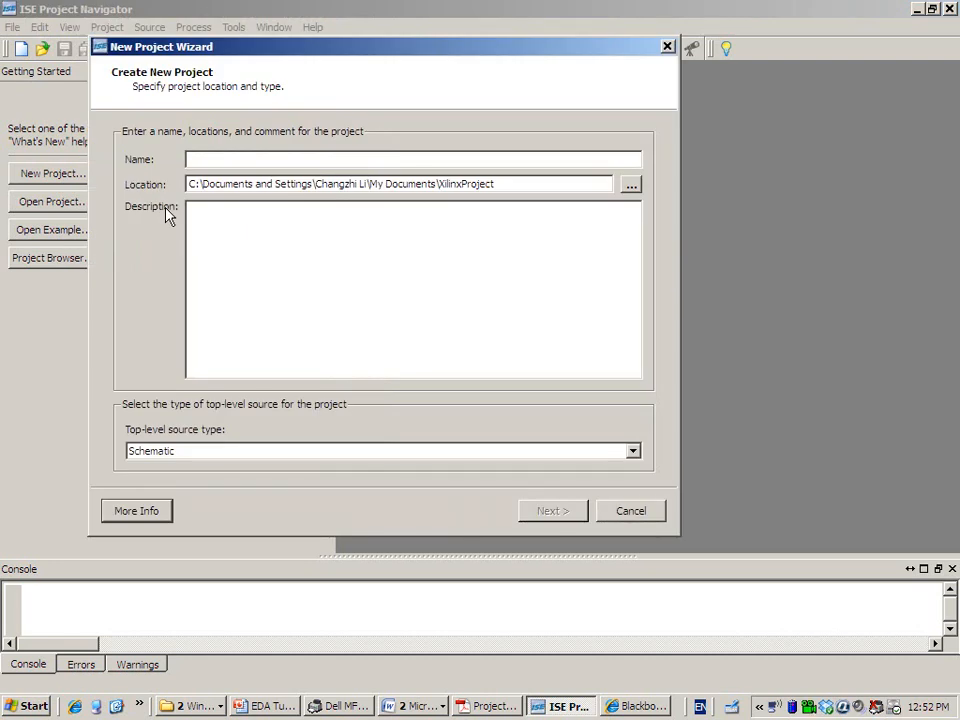
click(227, 159)
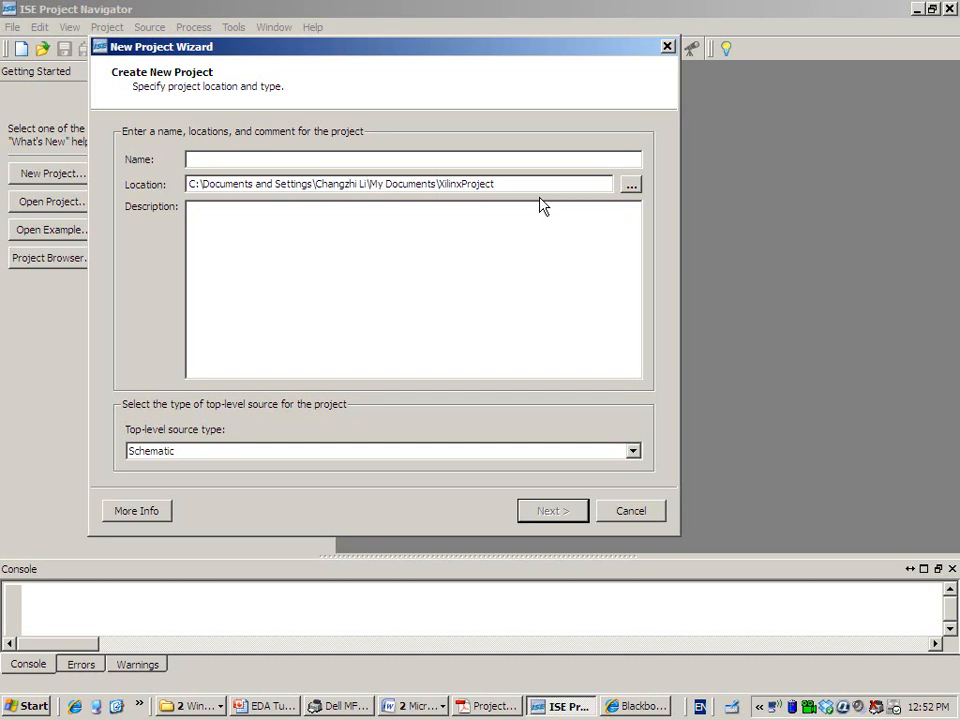
text(E)
key(BackSpace)
text(E)
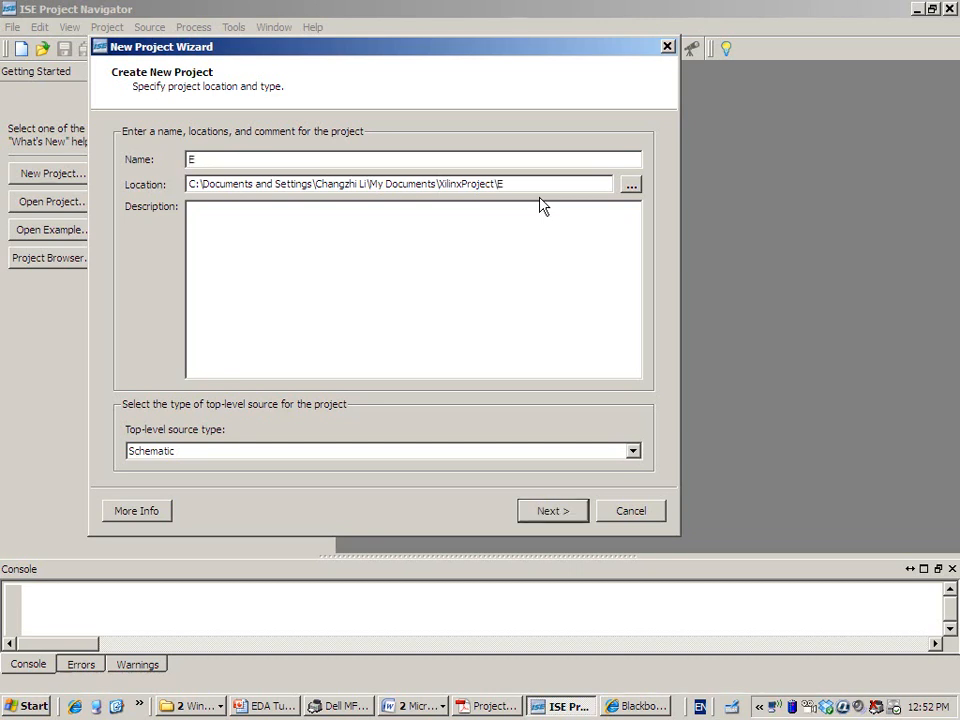
text(DAtutorial1)
click(632, 186)
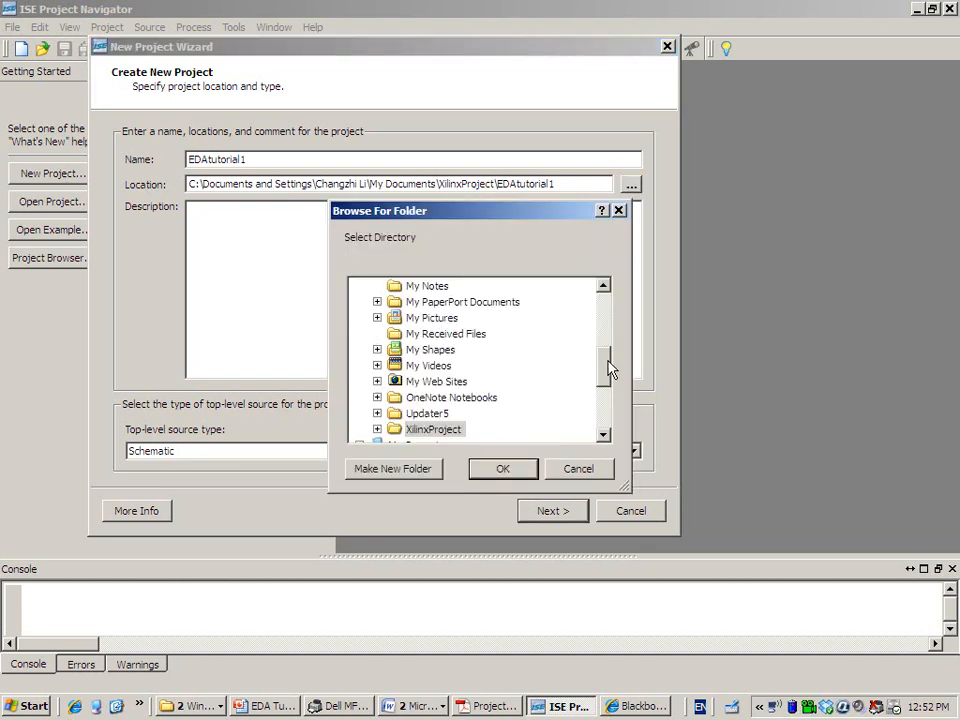
click(575, 466)
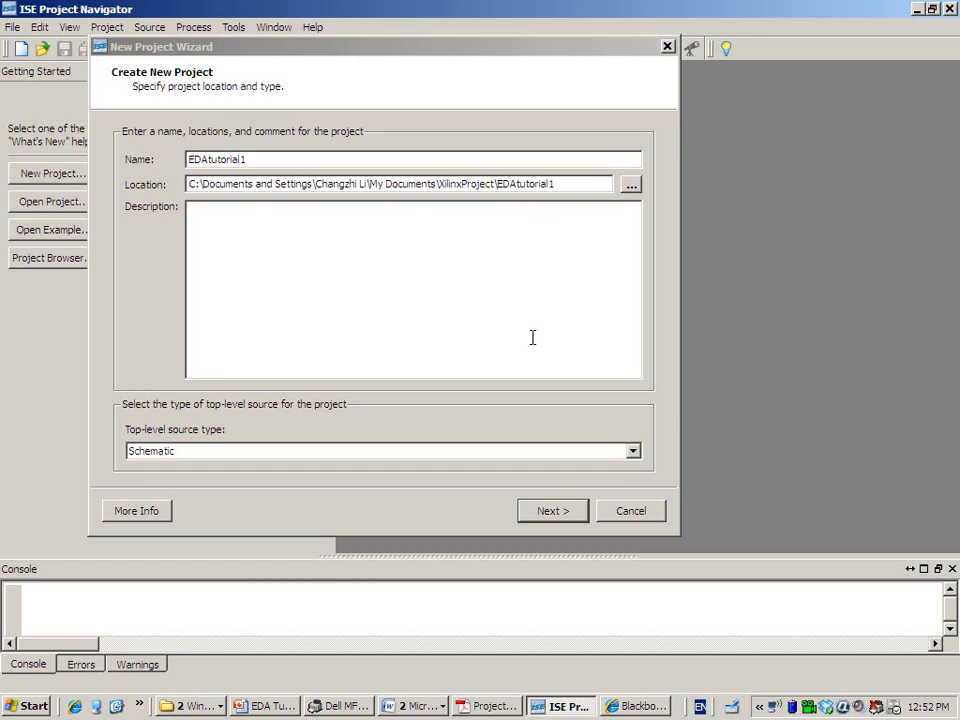
Set the top-level source type to Schematic.
drag(556, 50, 598, 30)
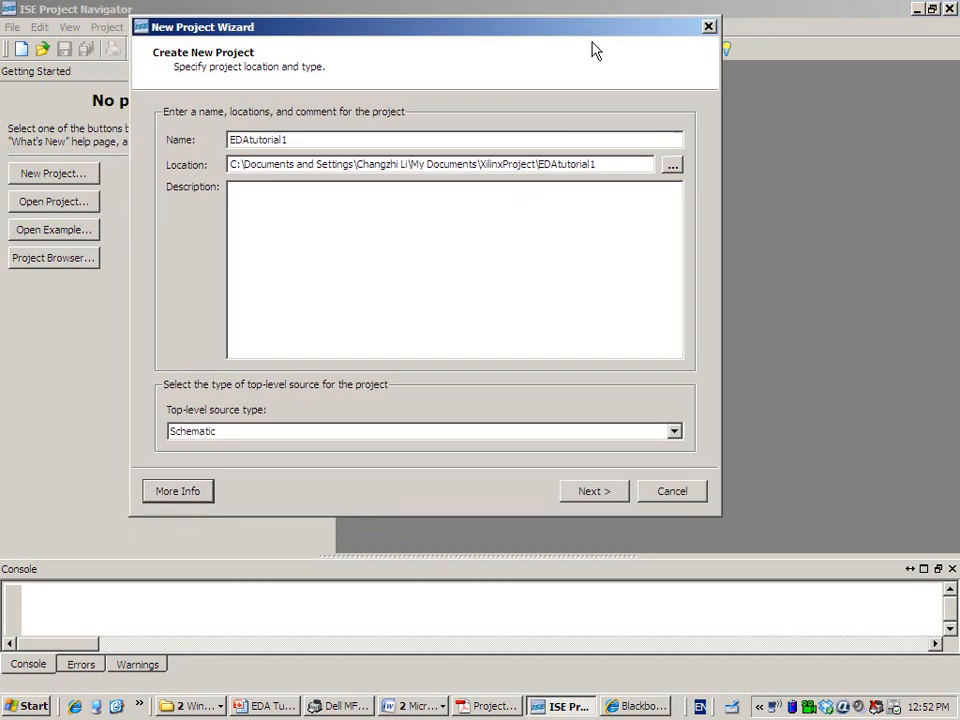
click(518, 430)
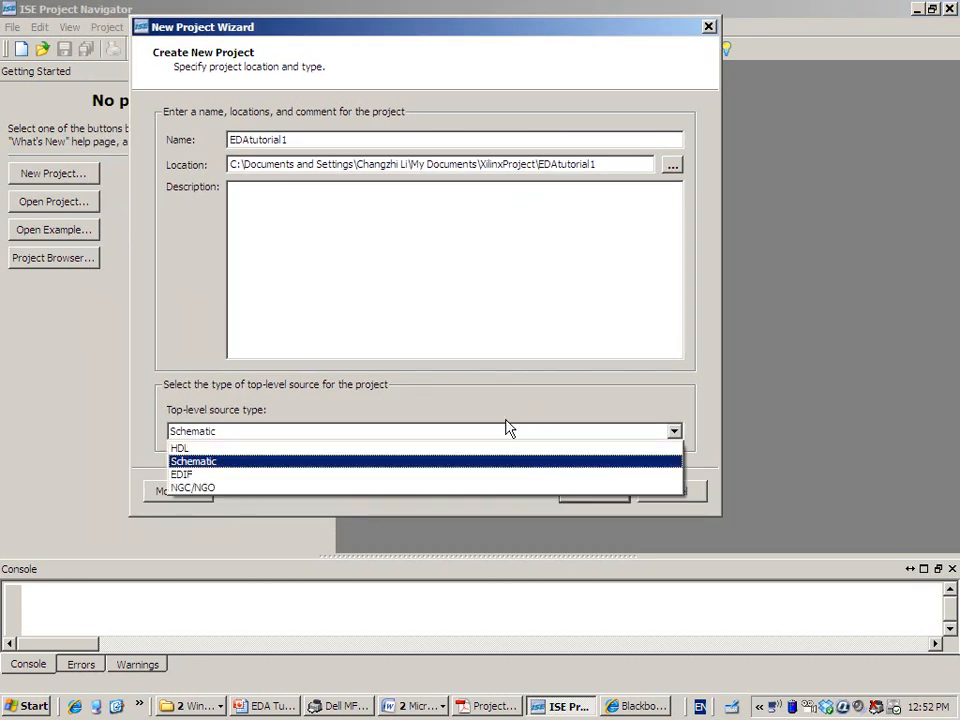
click(486, 464)
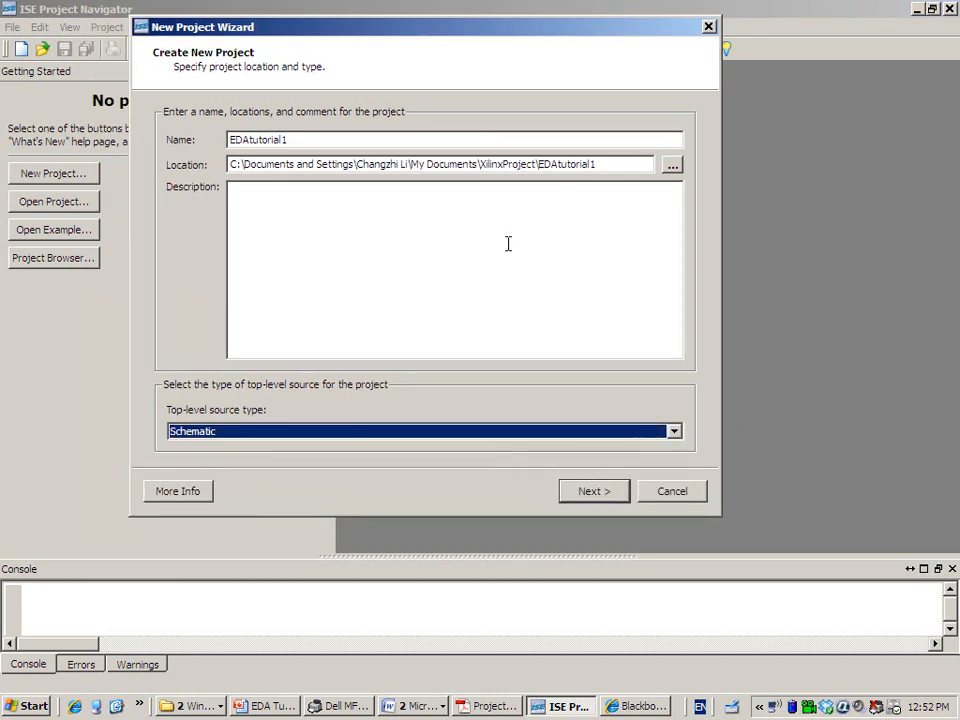
drag(520, 33, 570, 32)
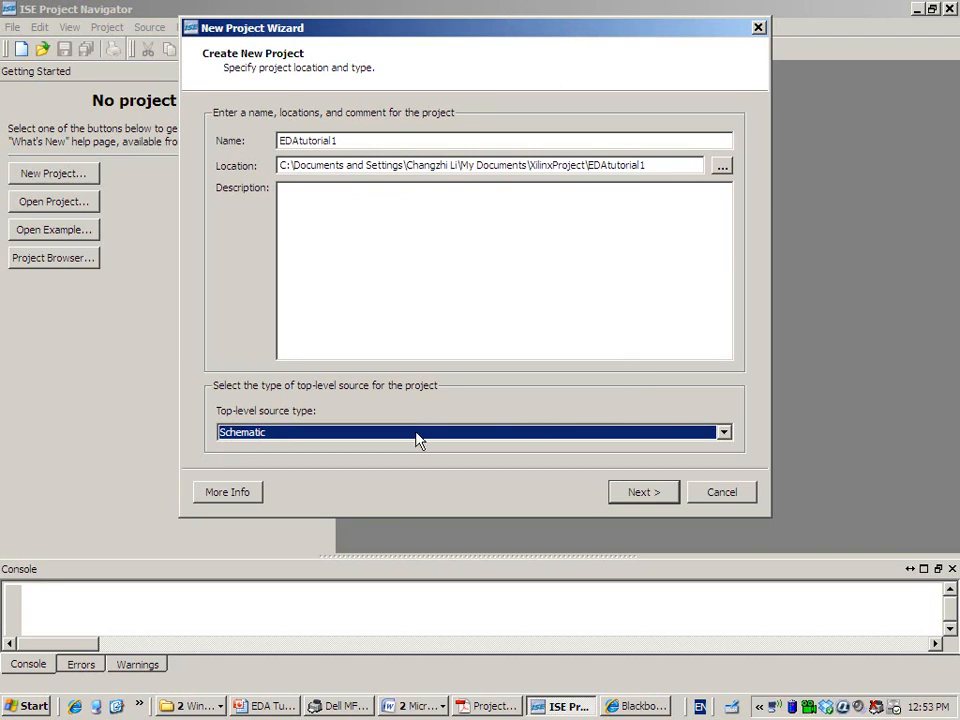
Keep Spartan3E XC3S100E TQ144 -5 with Verilog as preferred language, and advance to Create New Source.
click(641, 494)
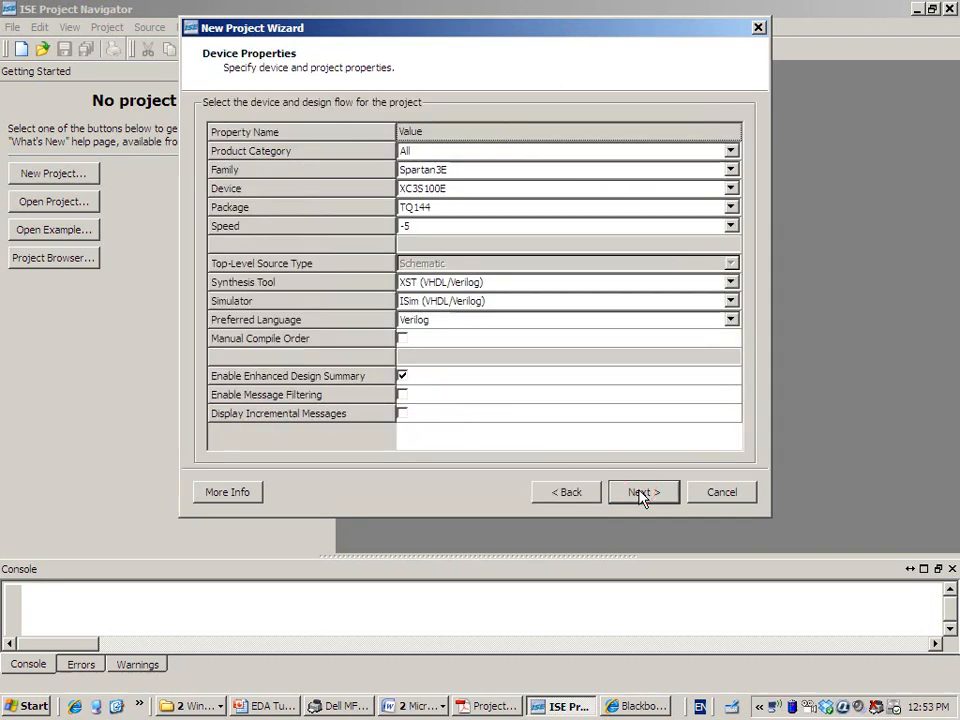
click(461, 172)
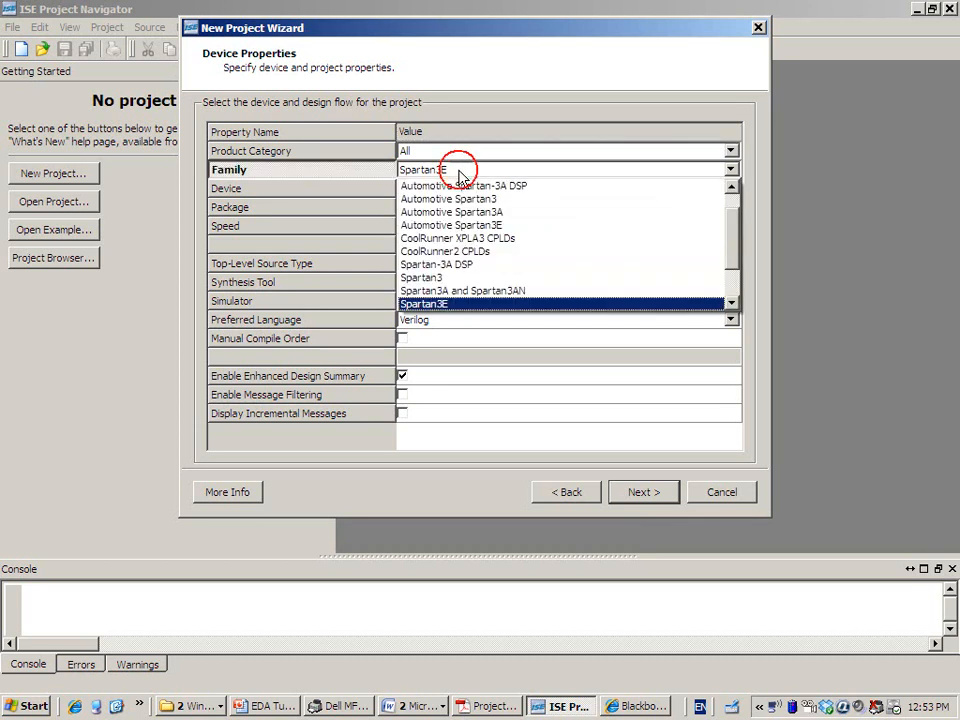
click(460, 303)
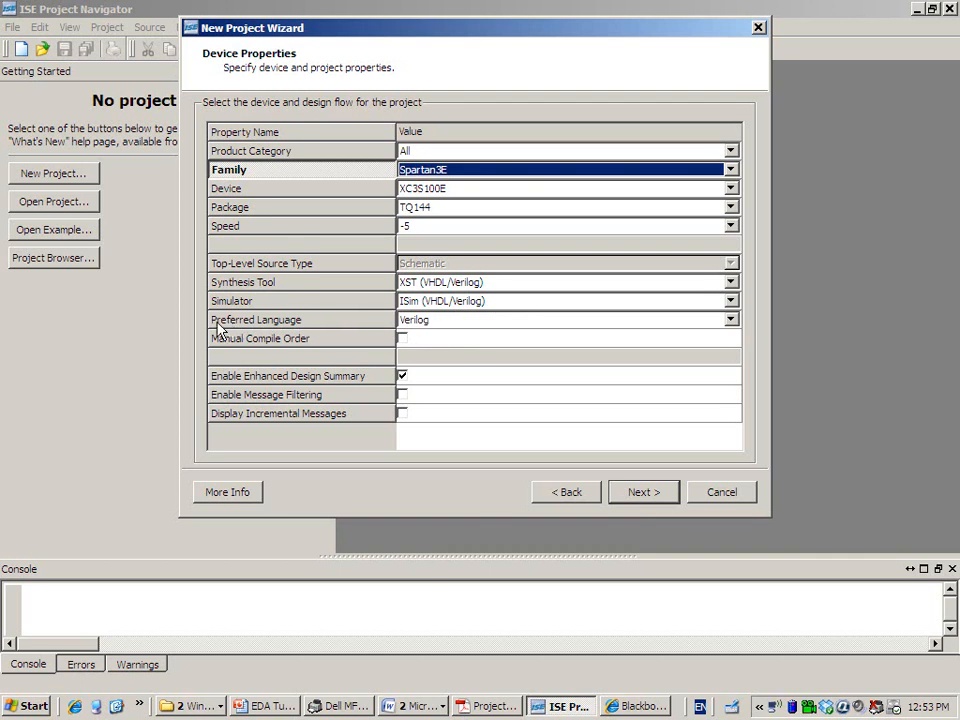
click(438, 325)
click(438, 325)
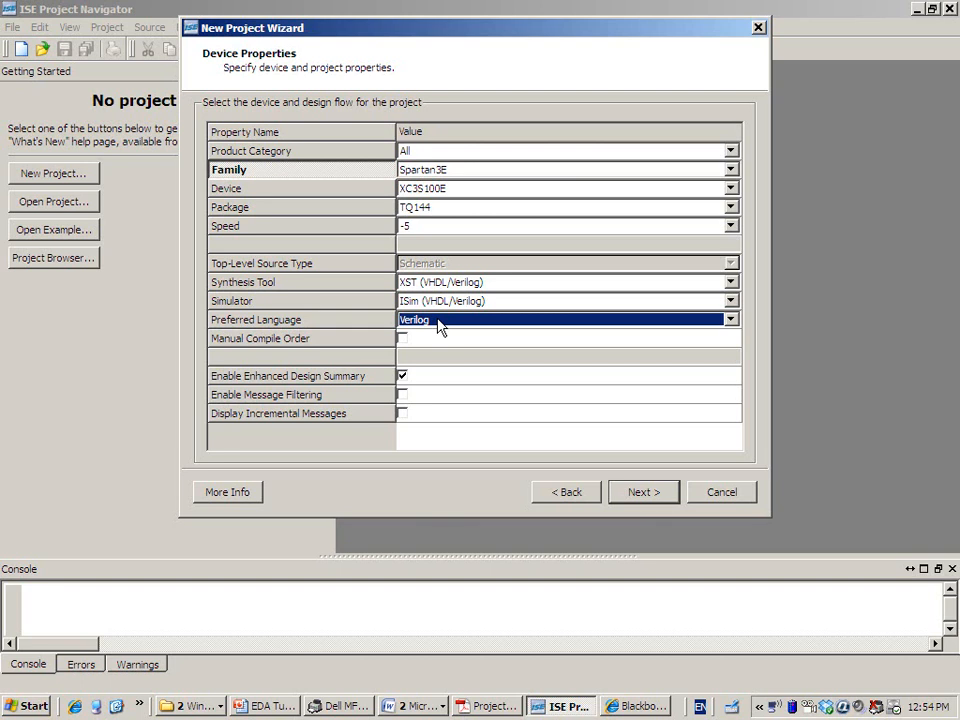
click(438, 325)
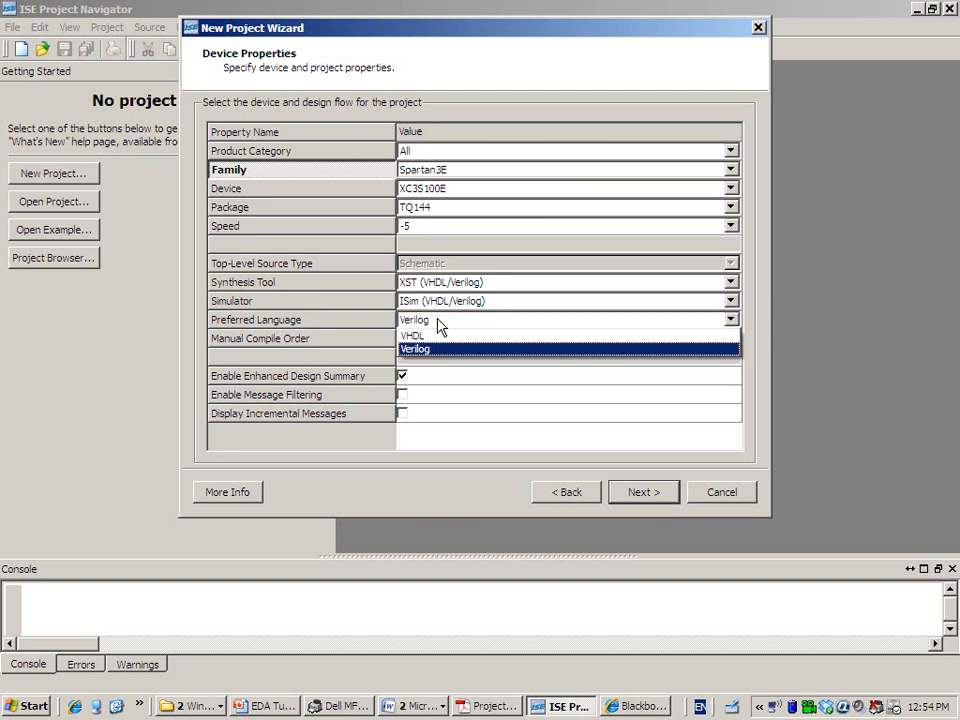
click(437, 323)
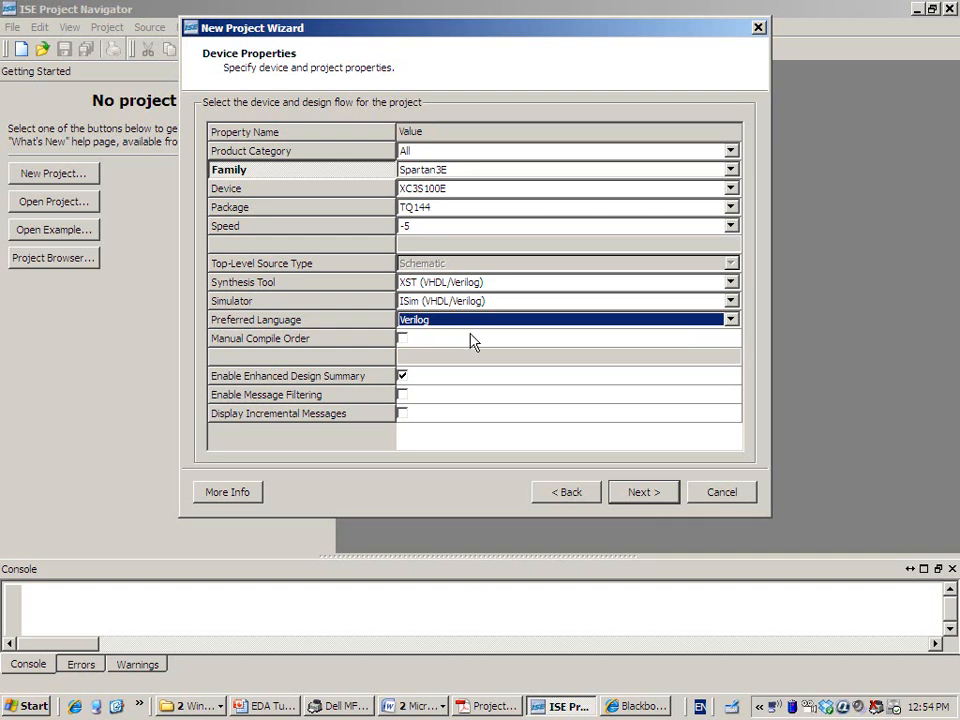
click(642, 493)
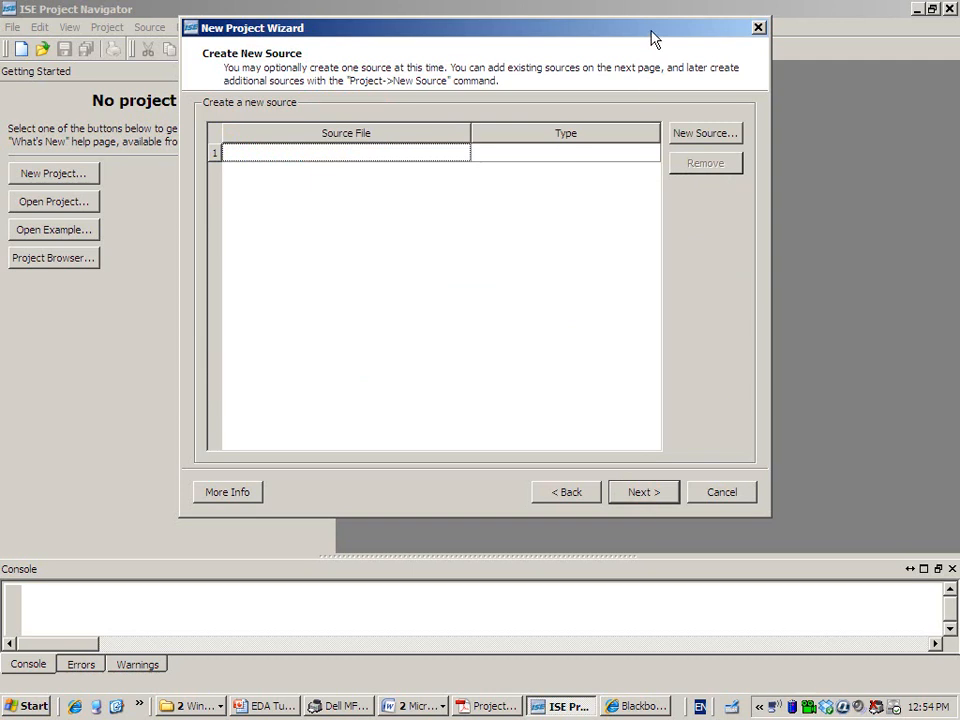
Create a new Schematic source with file name Decoder2to4 and finish the source wizard.
drag(654, 30, 676, 45)
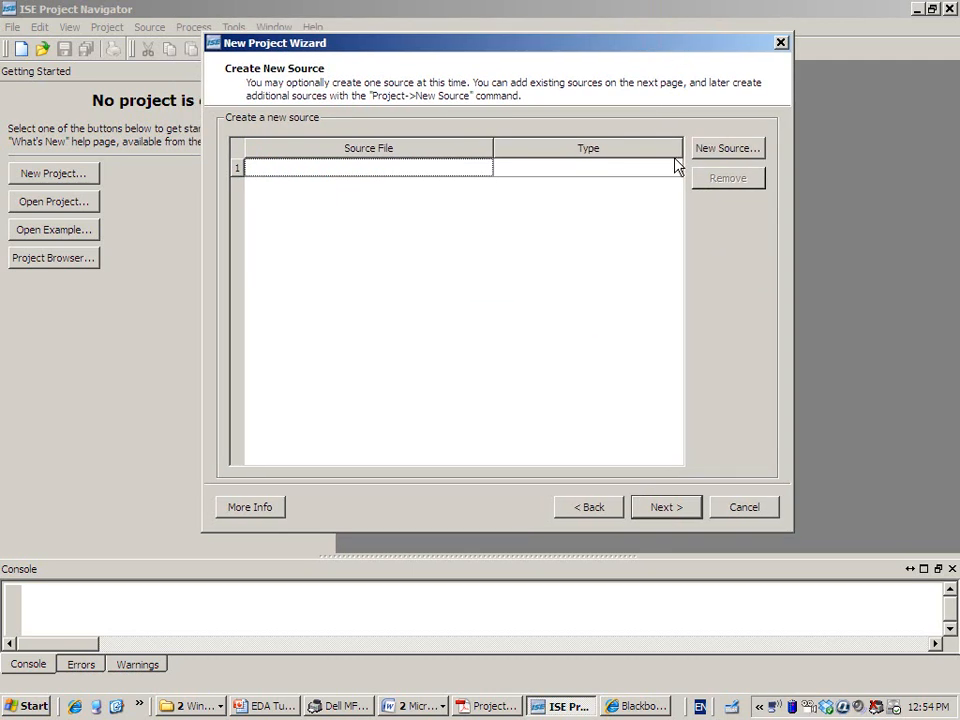
click(728, 149)
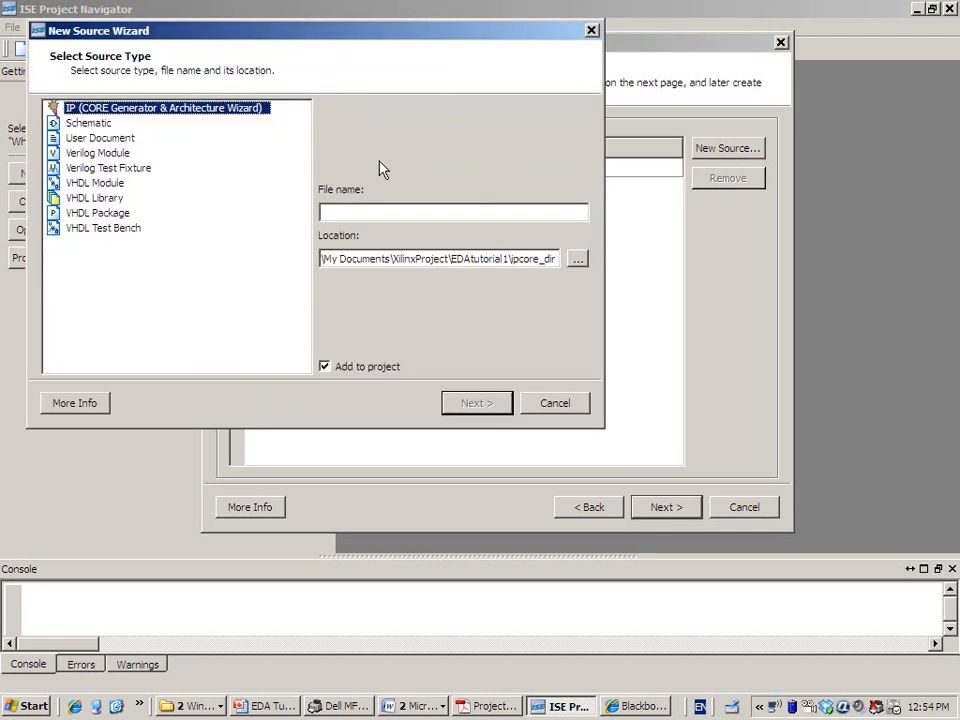
click(90, 124)
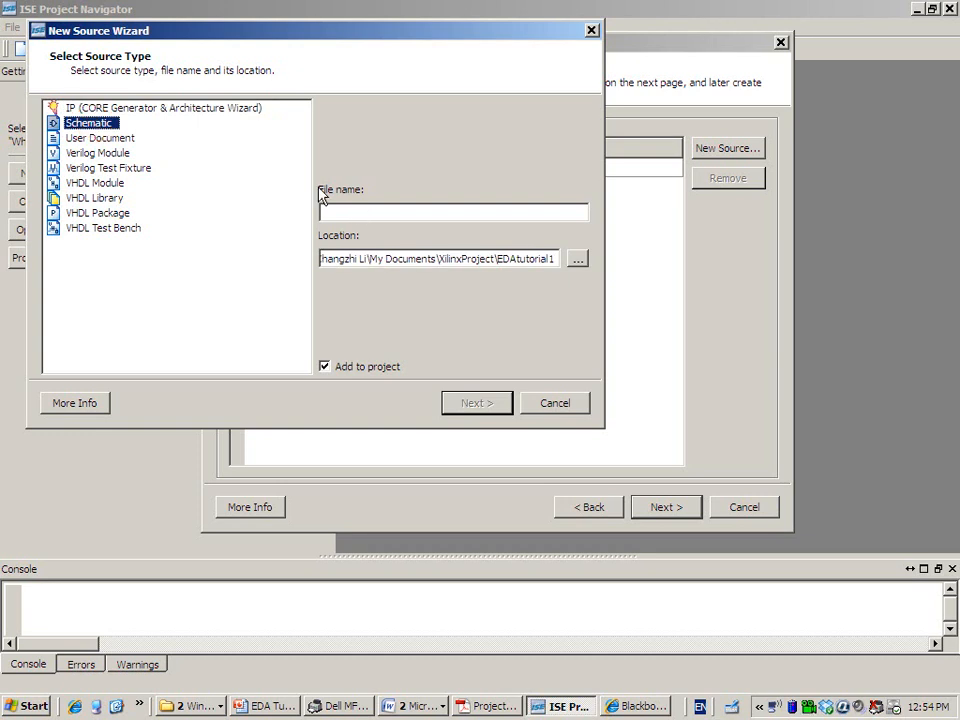
click(395, 207)
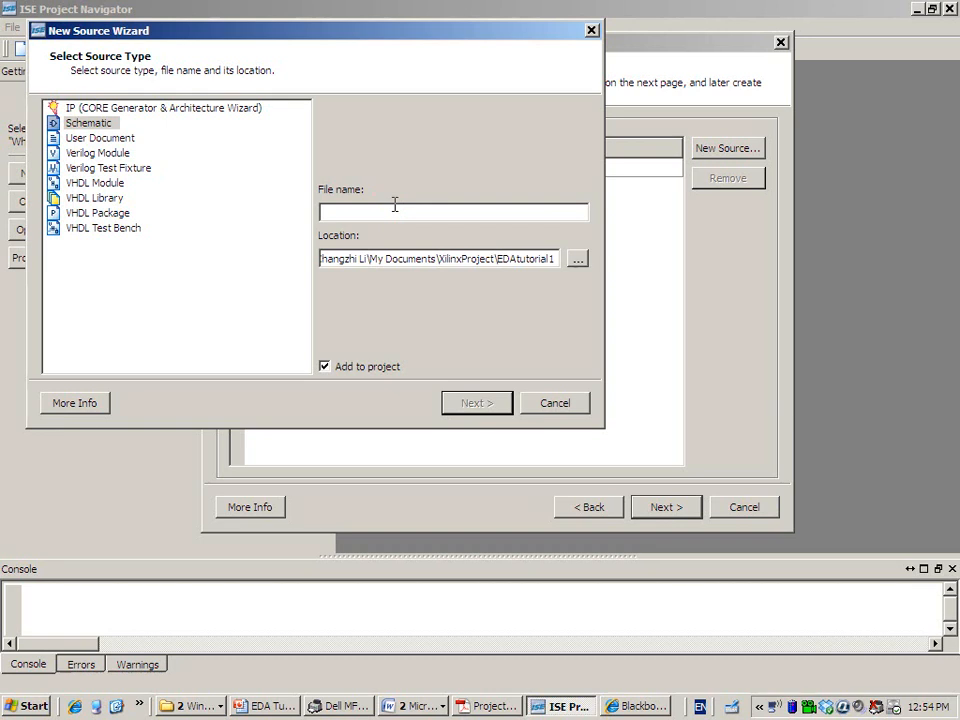
text(Decoder)
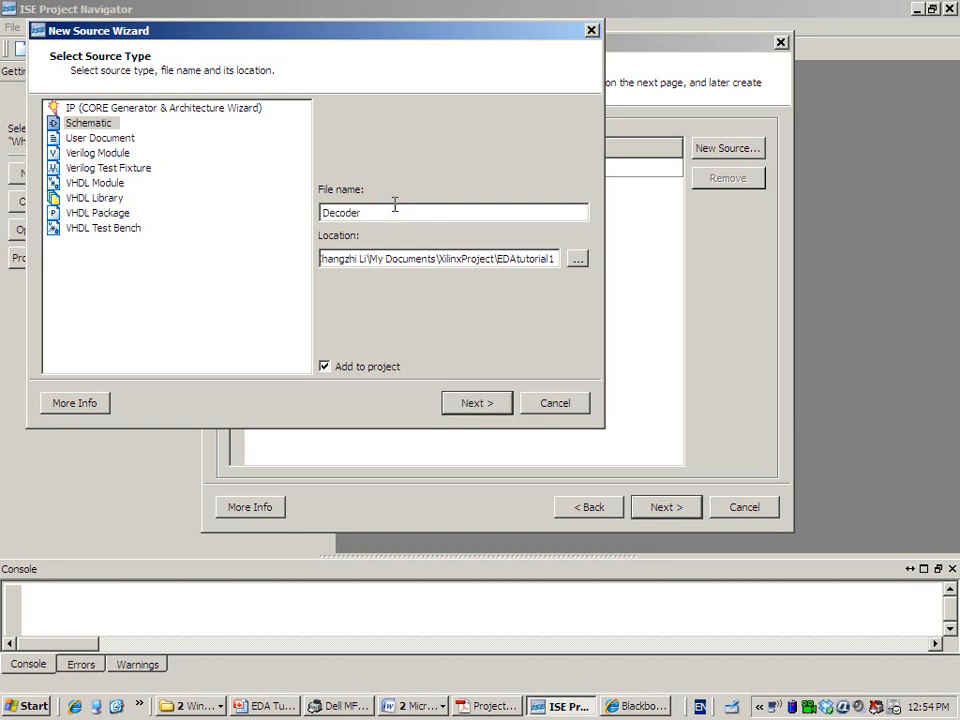
text(2to4)
click(479, 404)
click(479, 404)
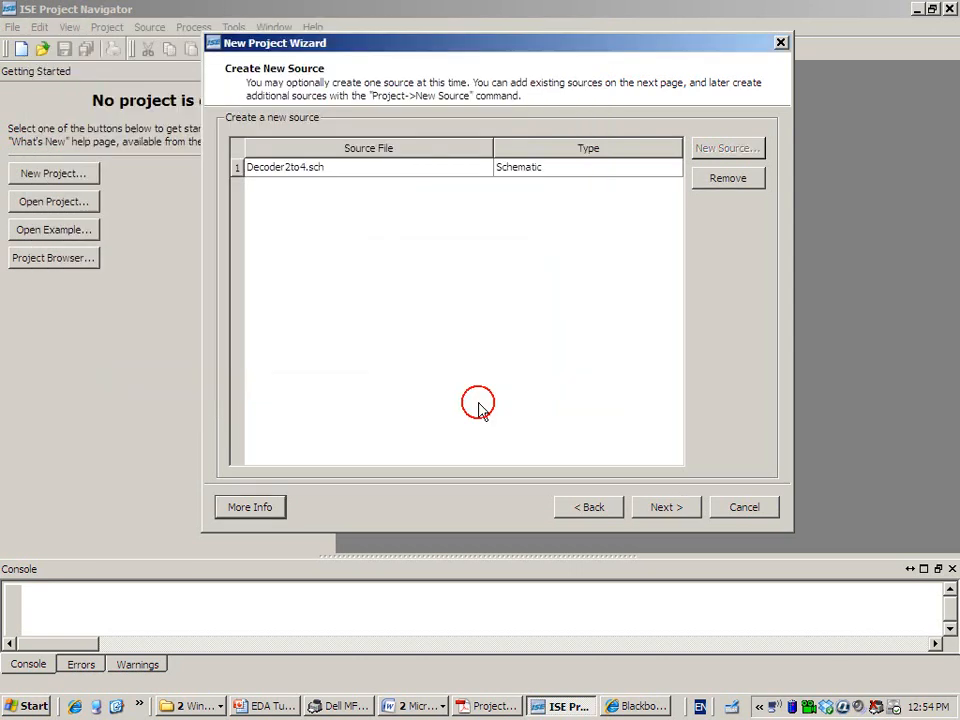
Keep Decoder2to4.sch as the source and finish the EDAtutorial1 project wizard.
click(321, 166)
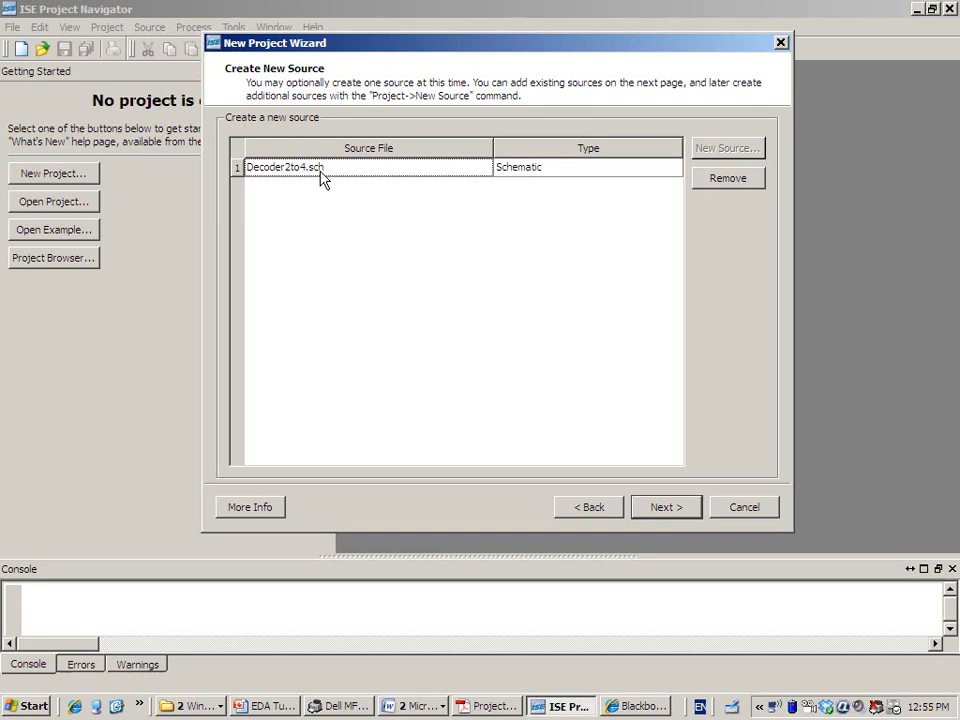
click(675, 509)
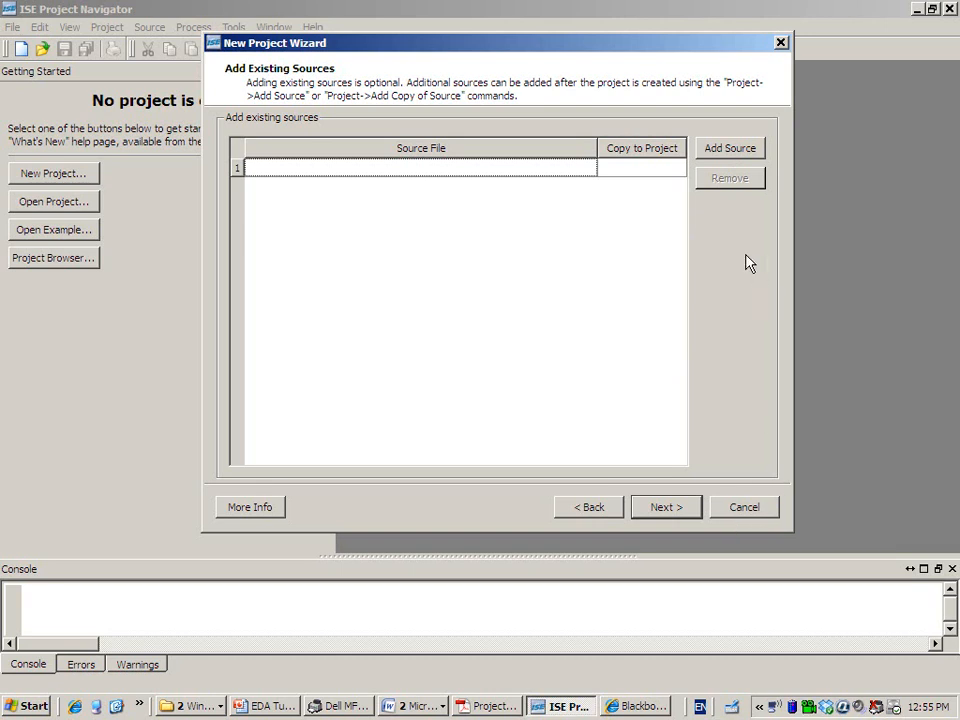
click(676, 513)
click(672, 509)
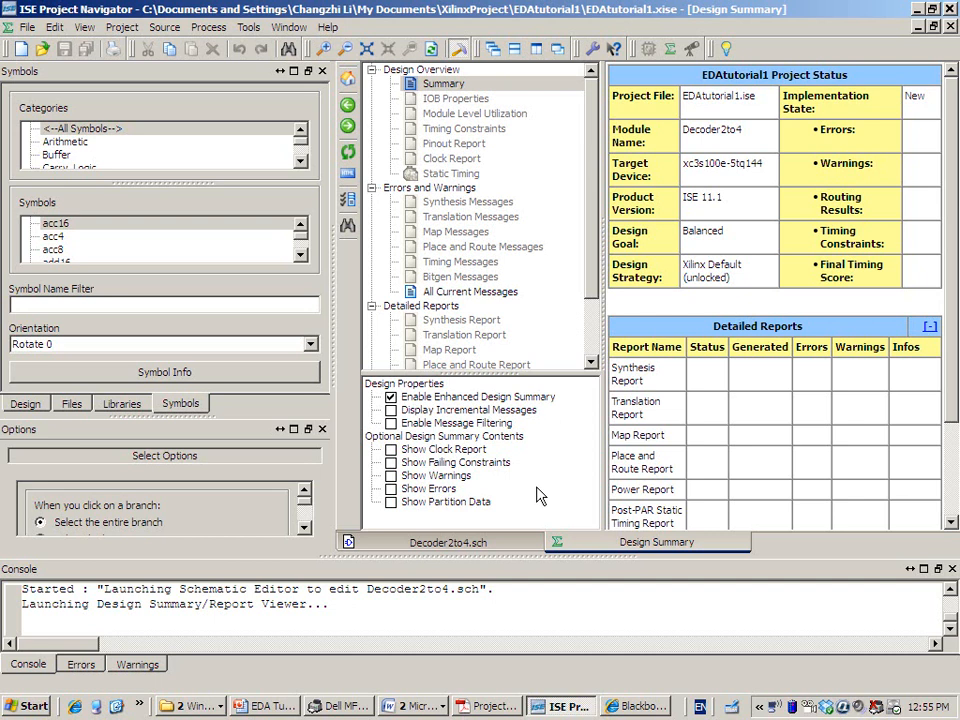
Switch between the Decoder2to4.sch sheet and the Design Summary, ending on the schematic.
click(507, 543)
click(620, 548)
click(533, 546)
click(562, 548)
click(523, 545)
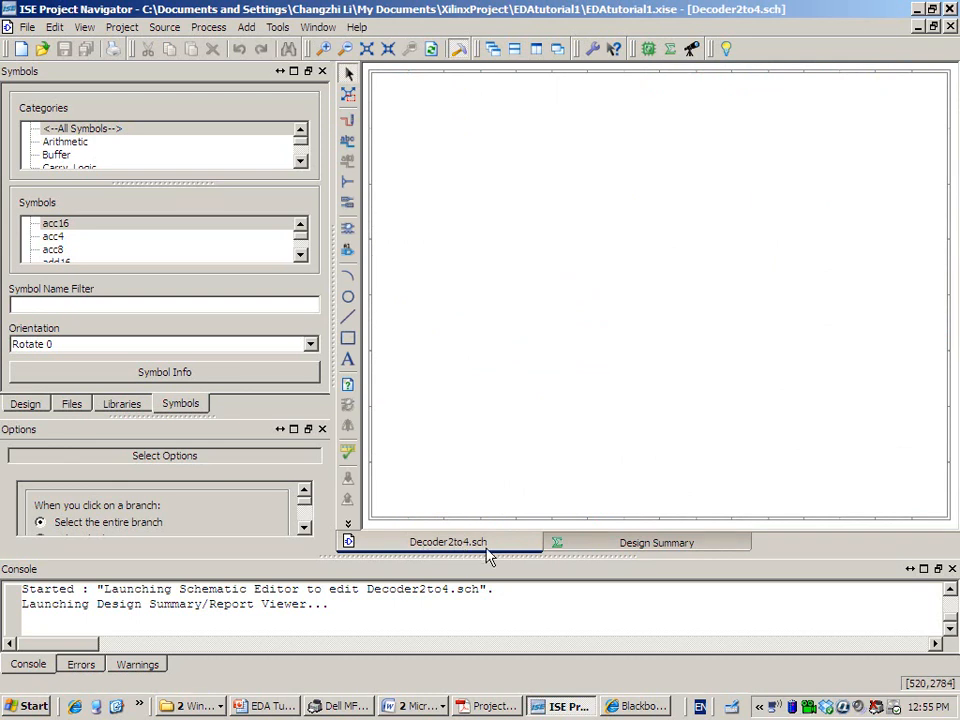
Browse the Design, Files, Libraries and Symbols panels, widening the Files name column.
click(27, 405)
click(70, 405)
click(122, 404)
click(180, 404)
click(27, 405)
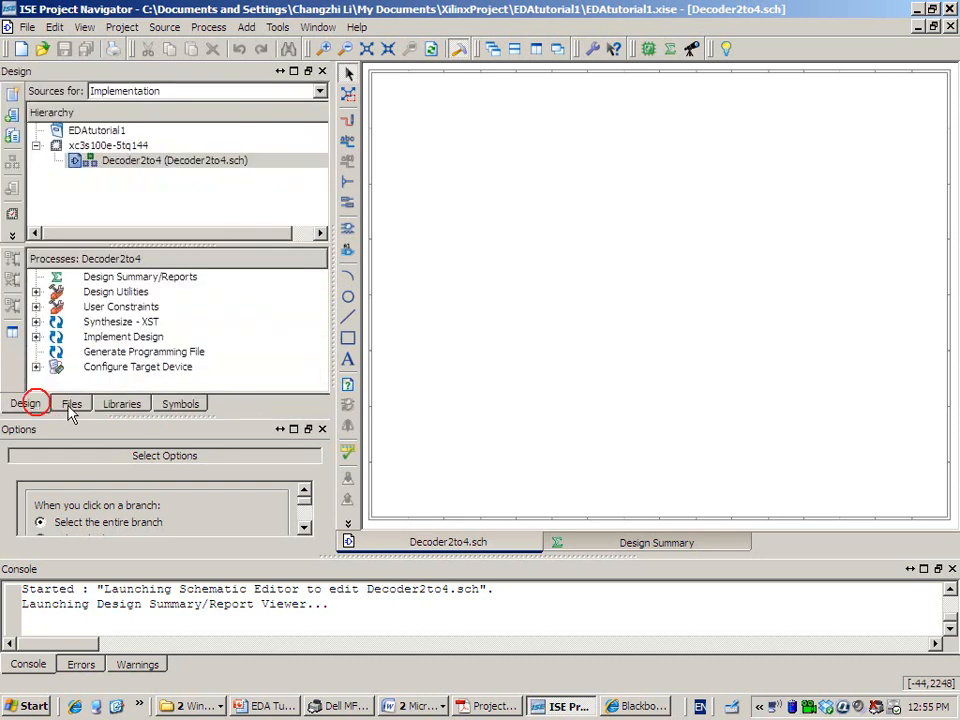
click(74, 408)
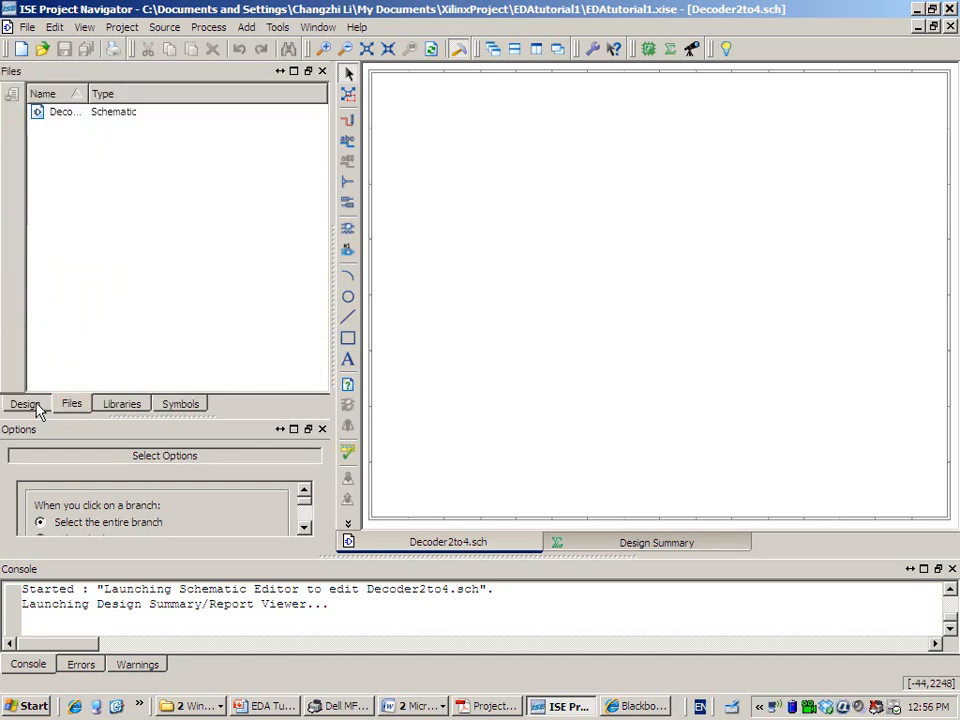
click(33, 406)
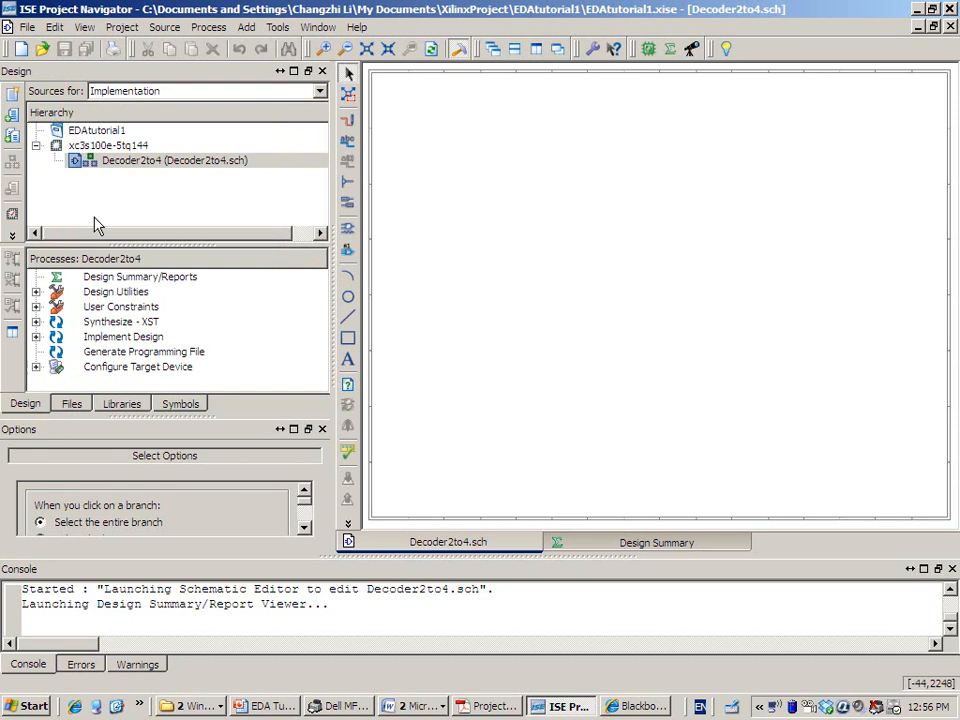
click(79, 408)
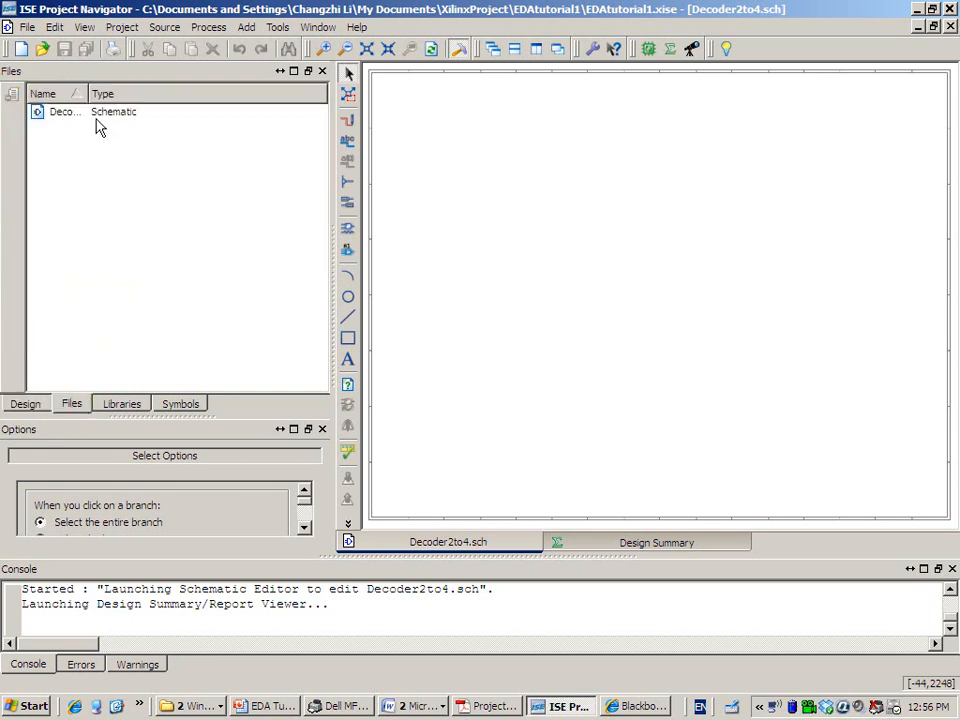
drag(88, 90, 185, 92)
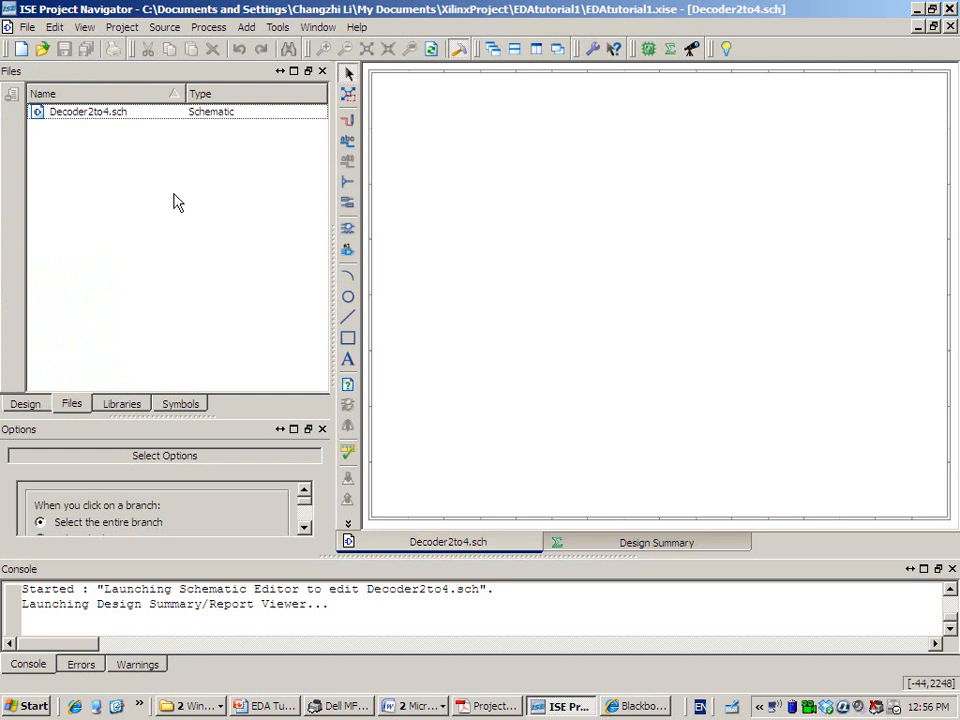
click(131, 403)
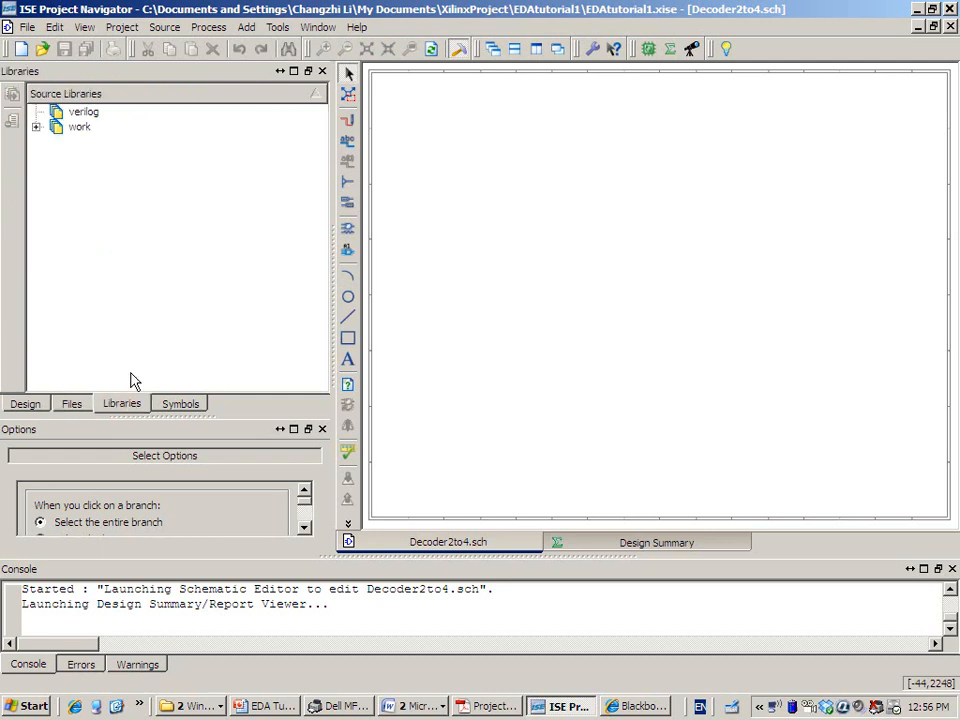
click(32, 403)
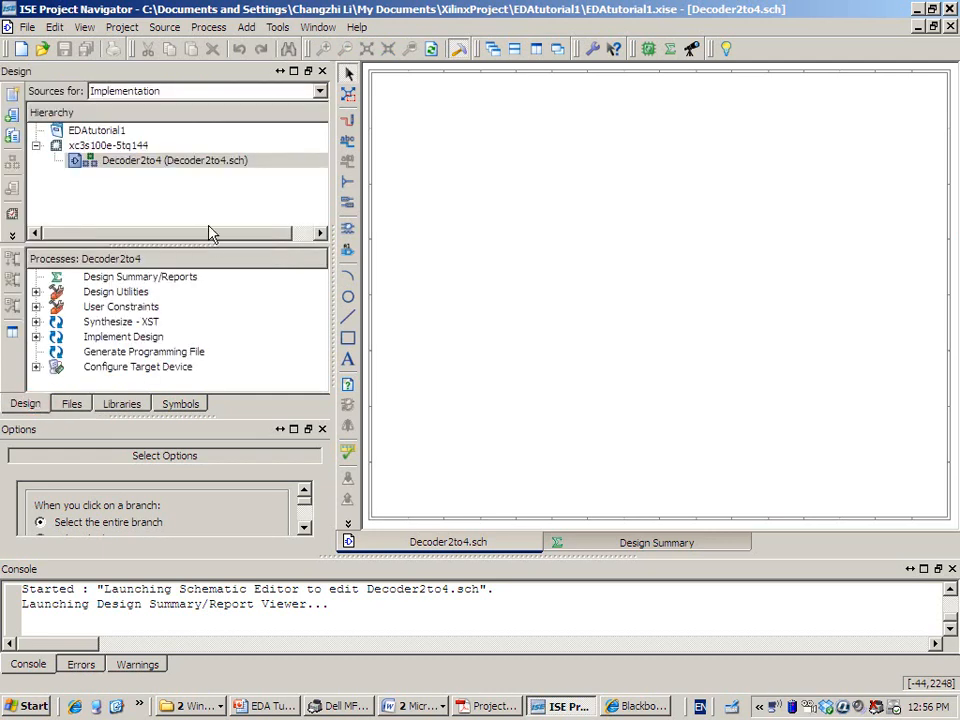
Open Decoder2to4 from the hierarchy and bring up the Decoder Examples slide in PowerPoint.
click(121, 146)
click(120, 162)
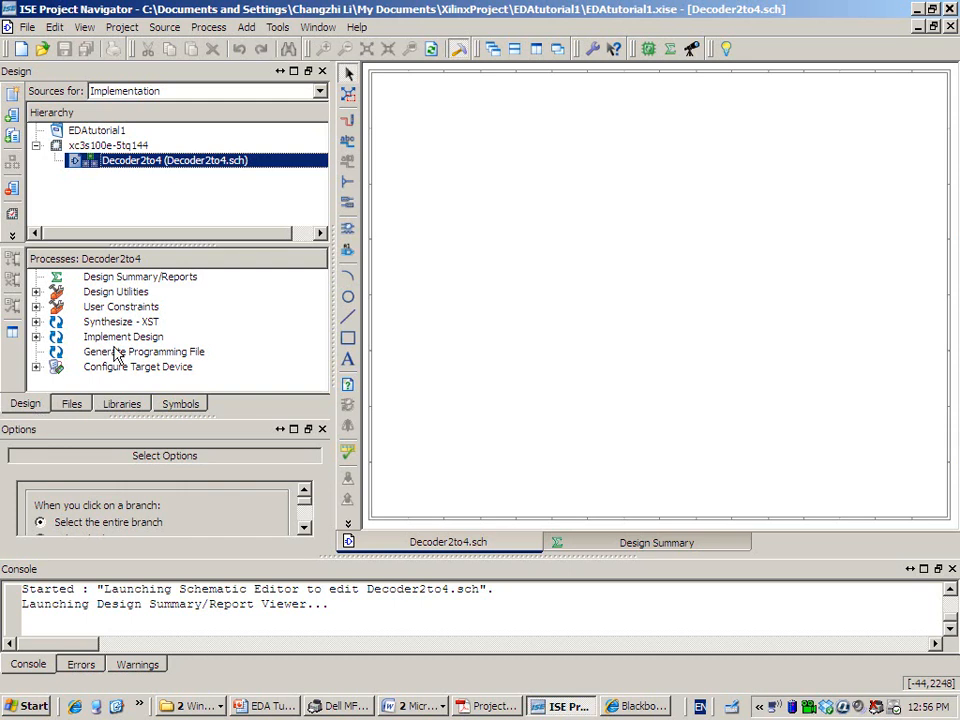
double_click(153, 166)
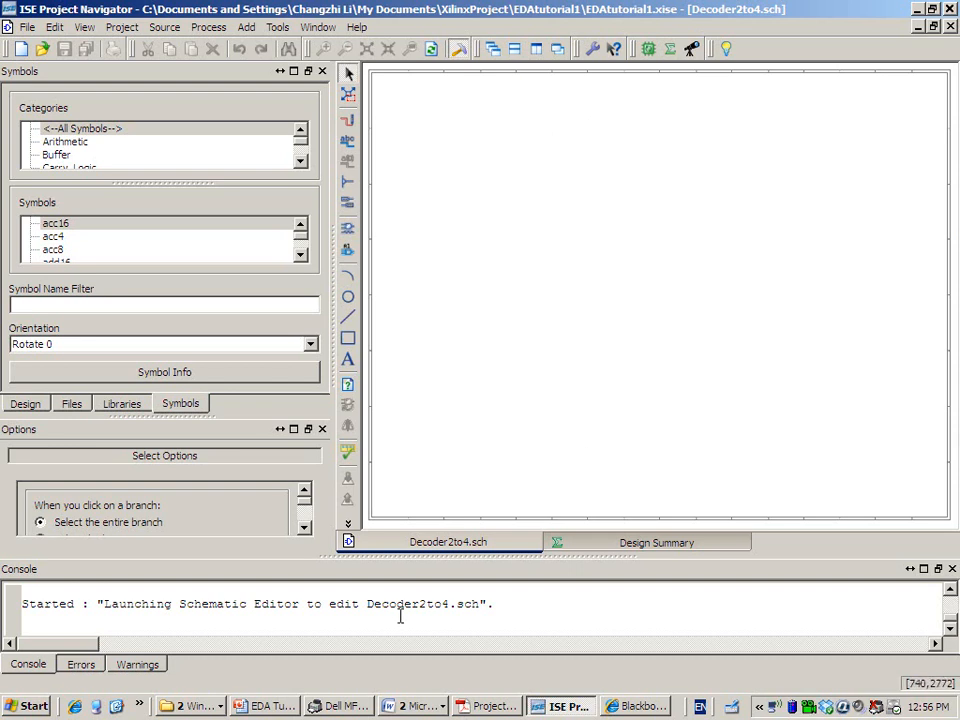
click(262, 706)
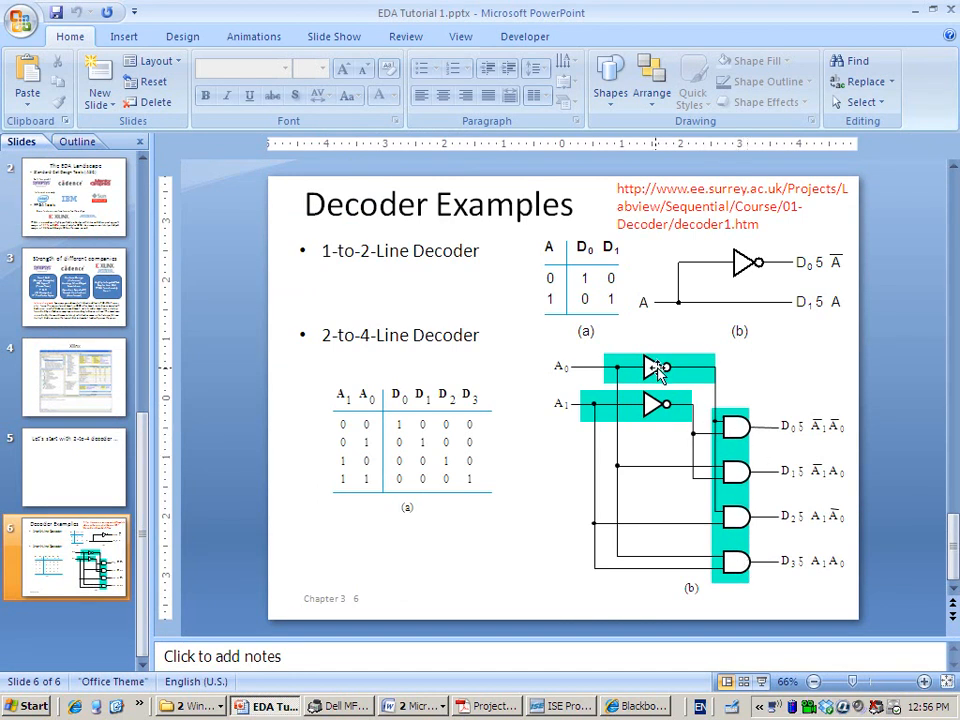
Return from the Decoder Examples slide to the blank Decoder2to4 schematic in ISE.
click(928, 12)
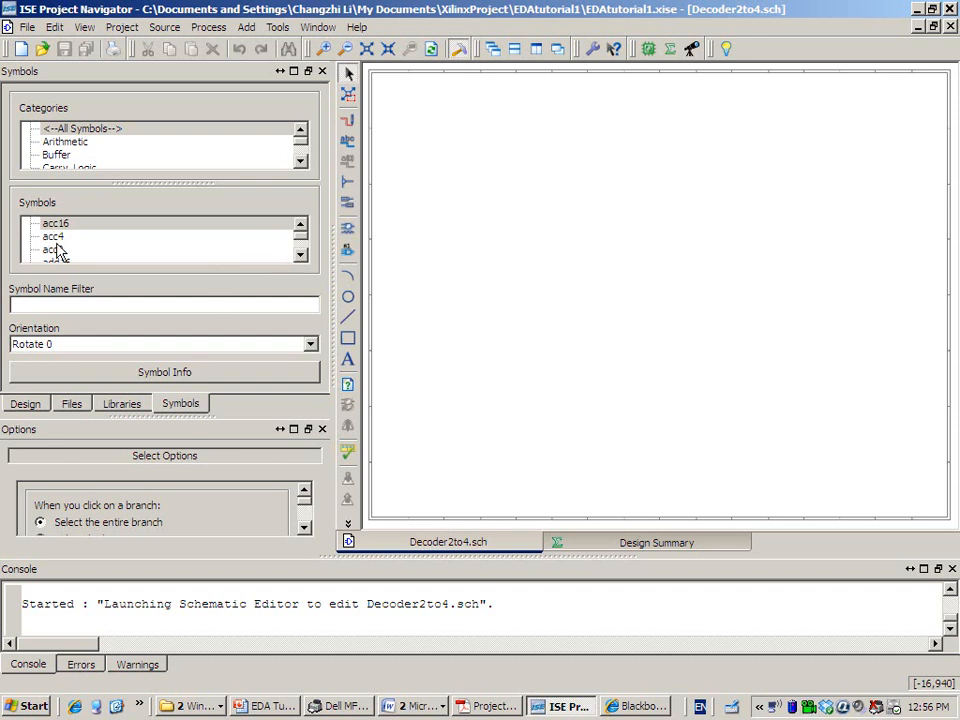
Select the and2 symbol and place four AND2 gates stacked in one column.
click(299, 255)
click(299, 255)
click(299, 255)
click(299, 255)
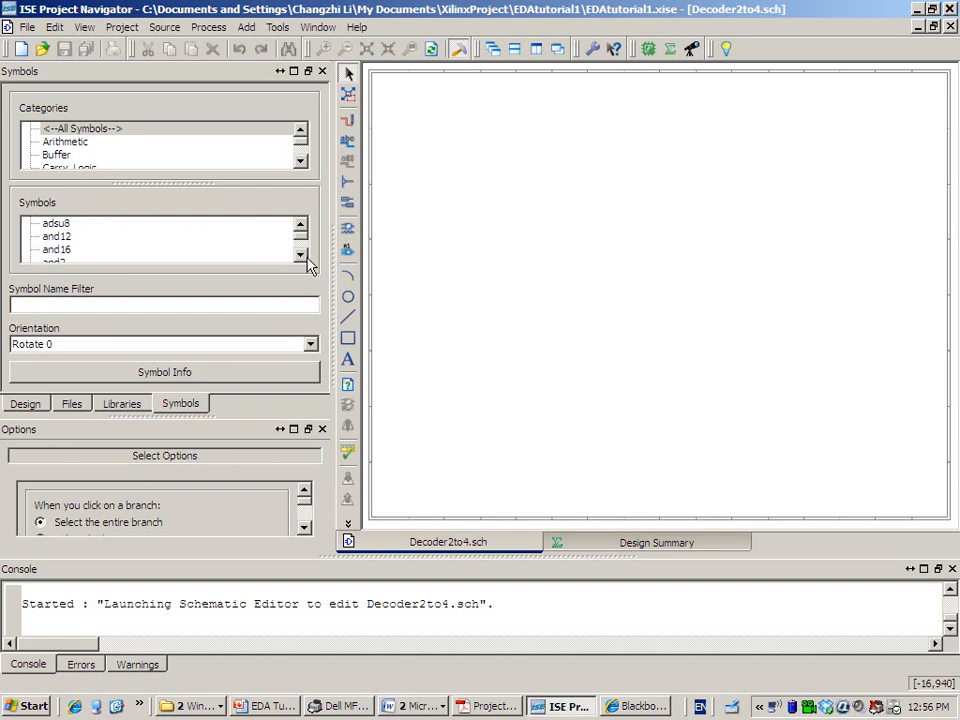
click(299, 256)
click(299, 256)
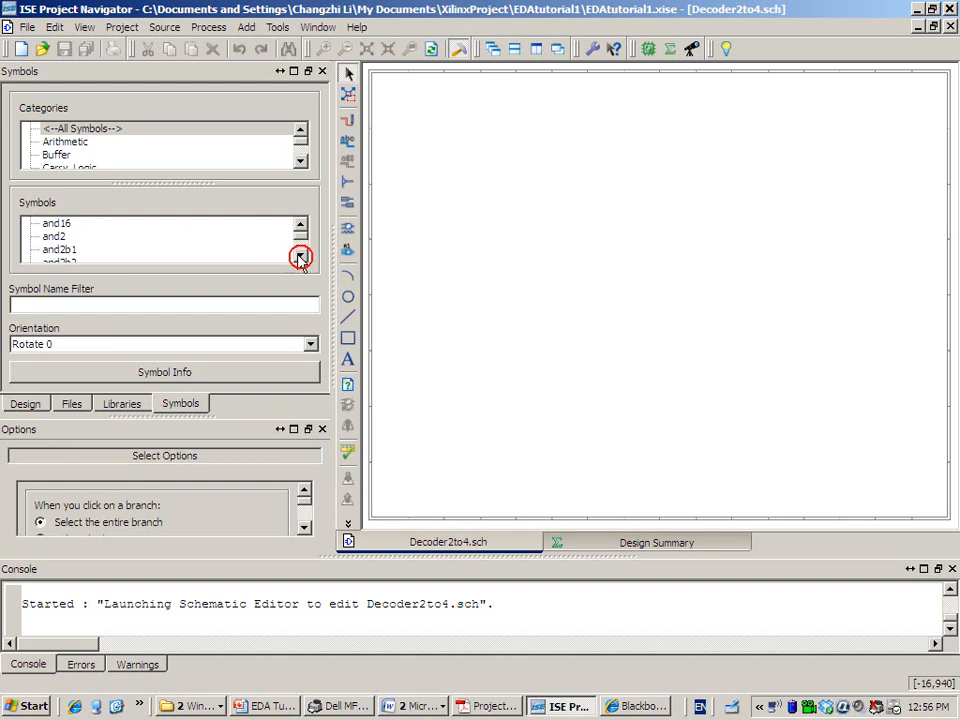
click(58, 238)
click(63, 240)
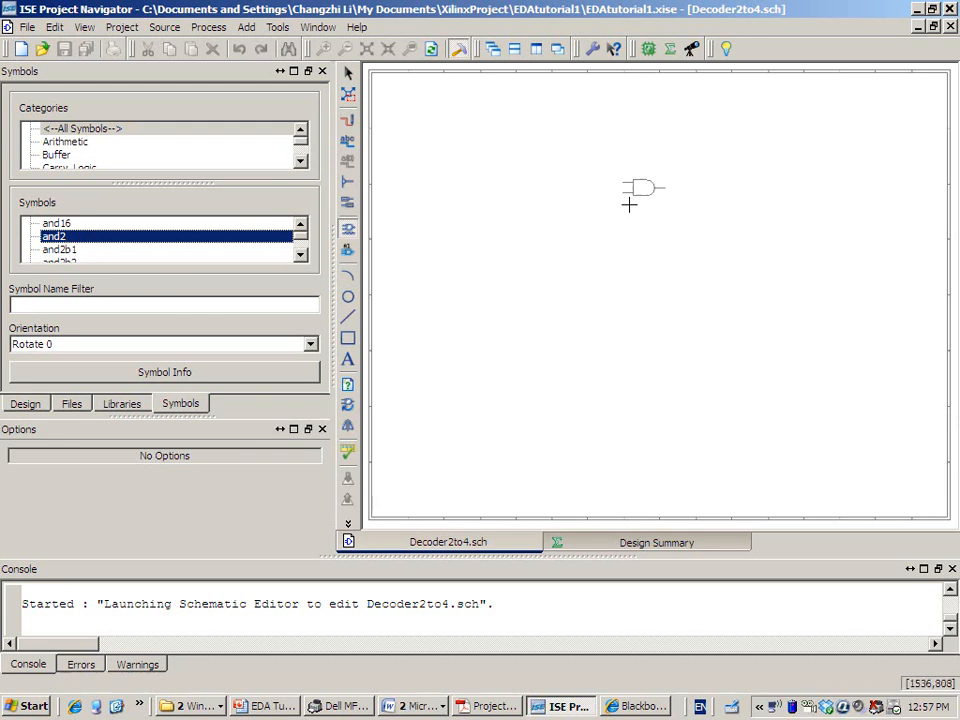
click(693, 204)
click(692, 238)
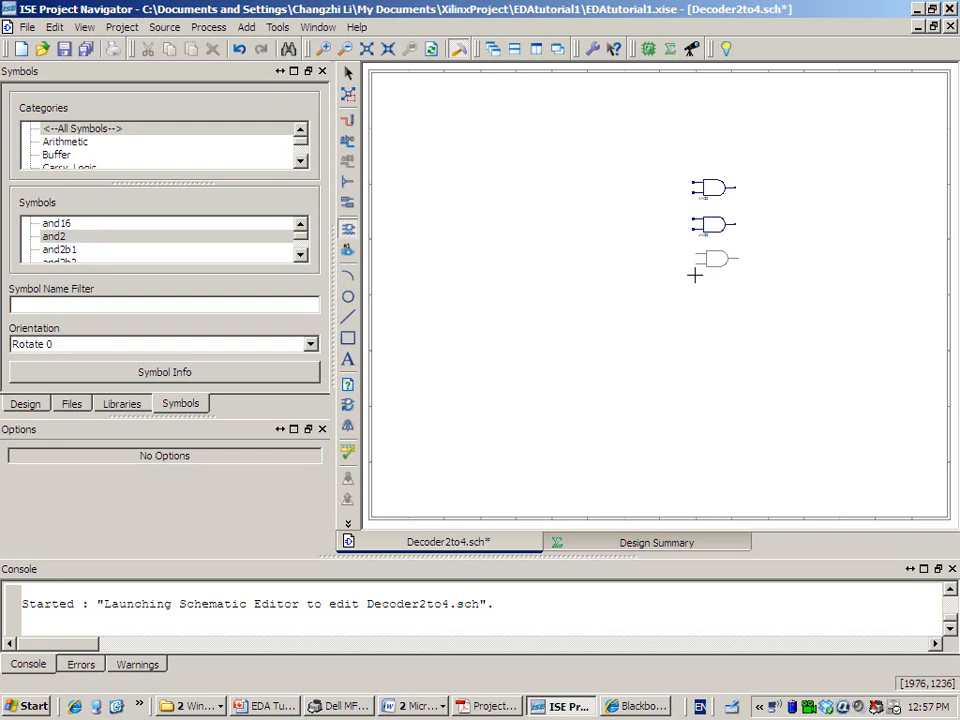
click(691, 275)
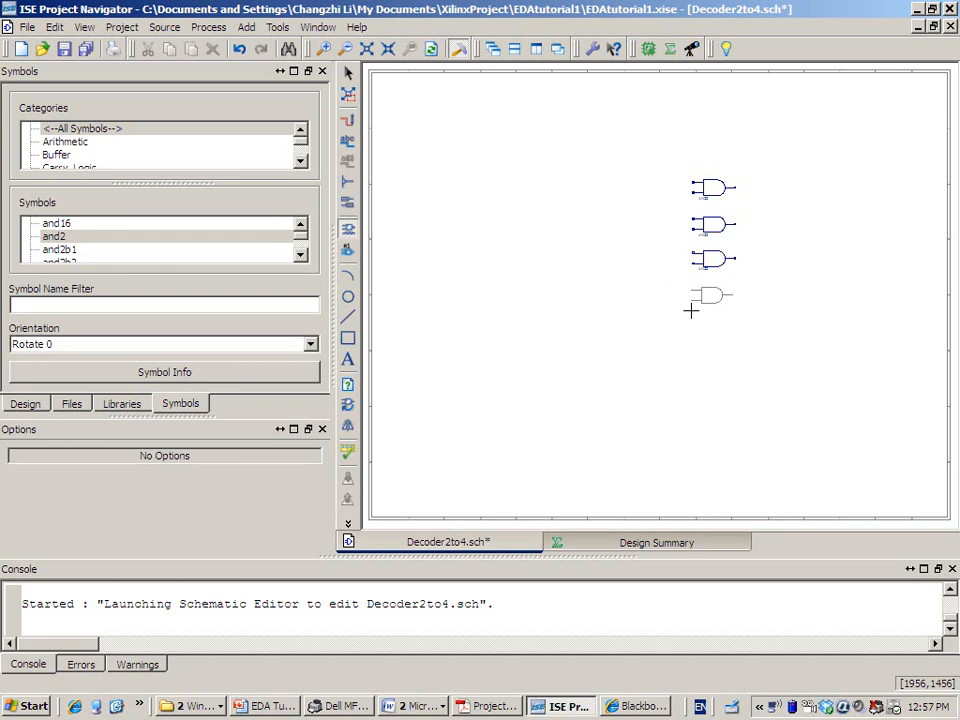
click(693, 310)
key(Escape)
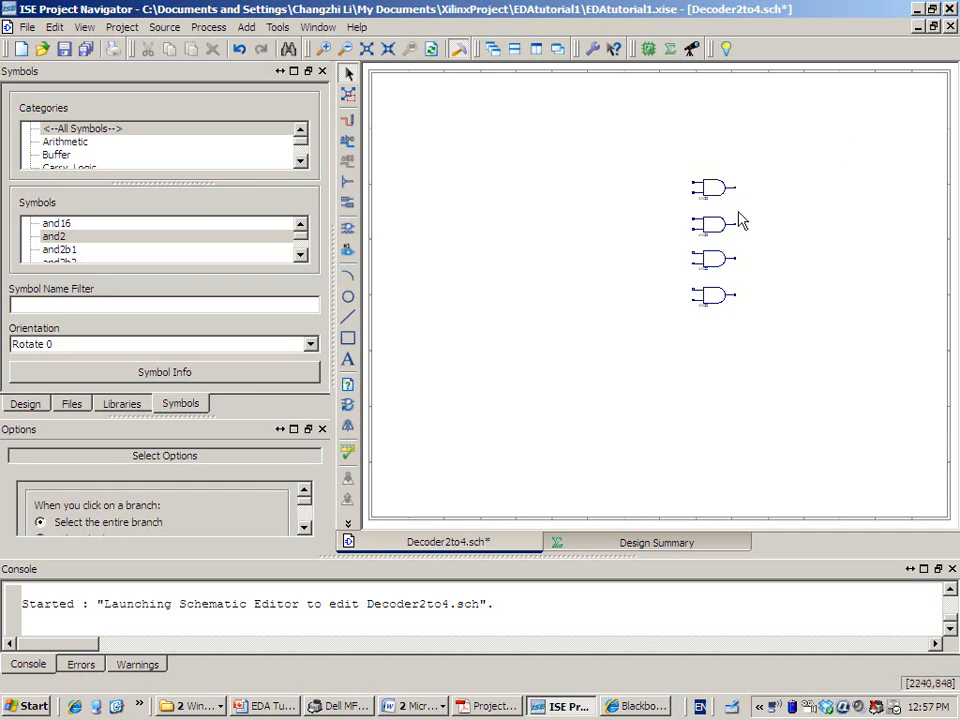
Zoom in on the four AND gates, then fit the whole drawing in view.
scroll(760, 232, up, 1)
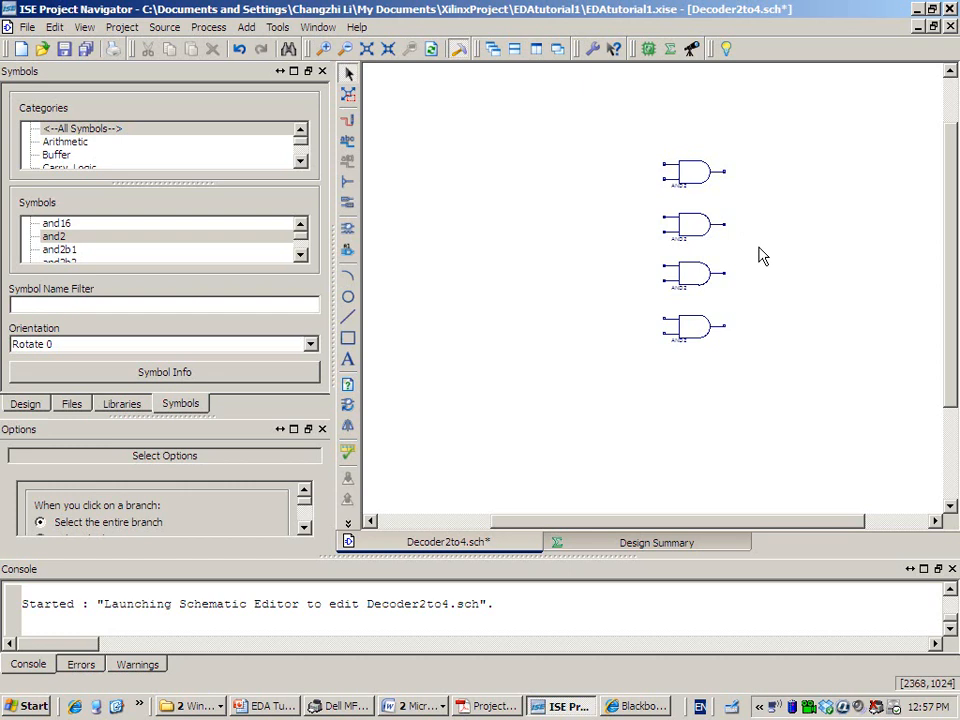
scroll(754, 243, up, 3)
scroll(754, 243, down, 2)
scroll(754, 243, up, 3)
scroll(754, 243, down, 2)
scroll(757, 251, down, 1)
scroll(757, 251, up, 1)
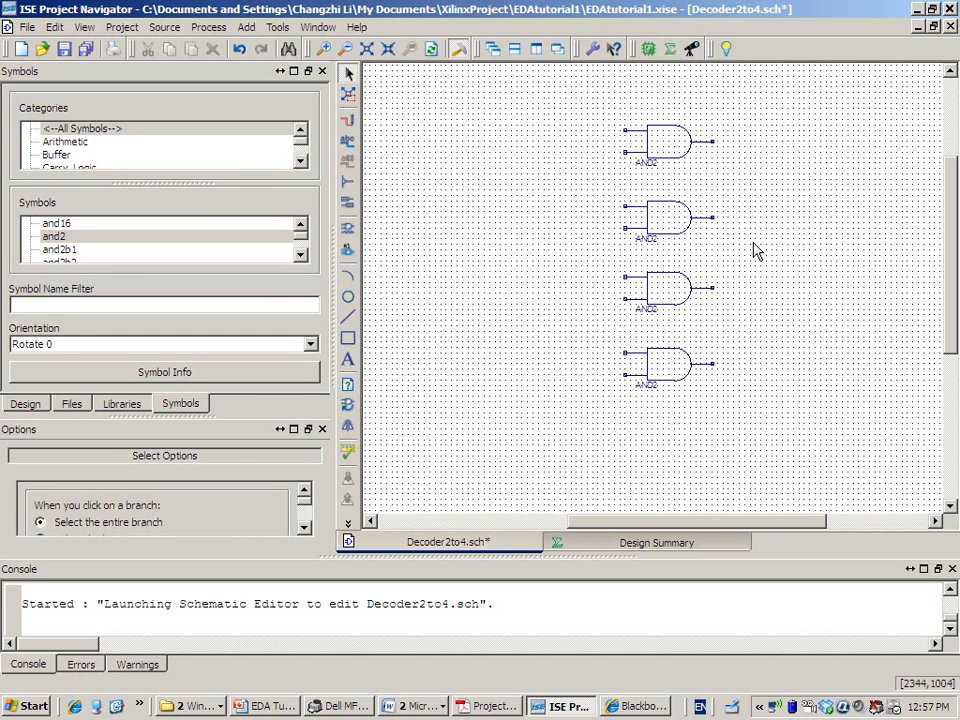
click(323, 48)
click(324, 48)
click(324, 48)
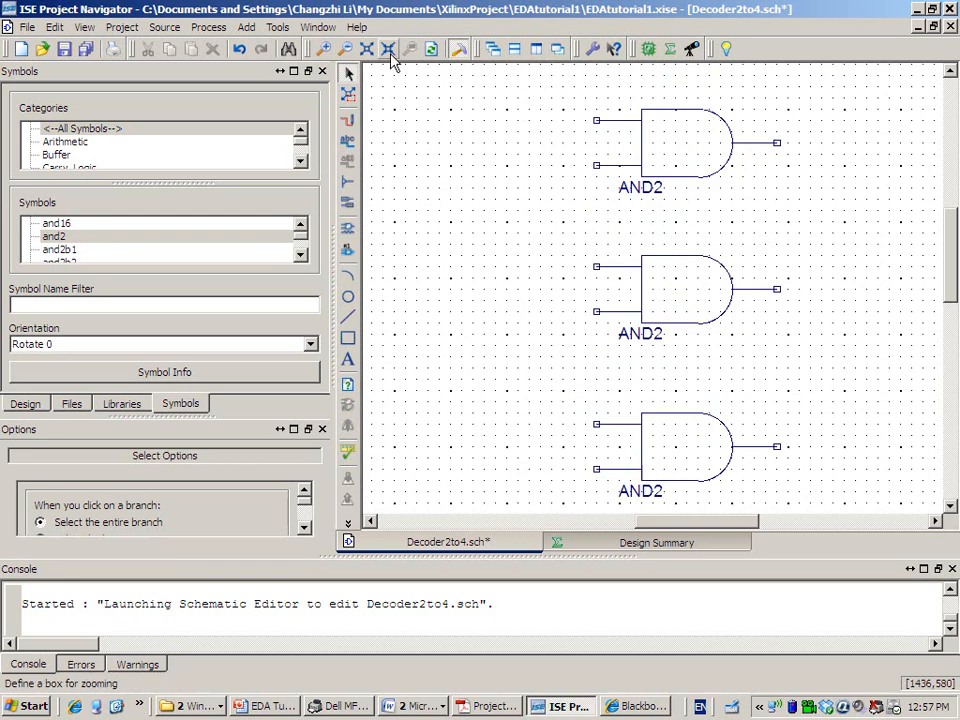
scroll(816, 230, down, 2)
scroll(817, 230, up, 2)
scroll(817, 236, down, 2)
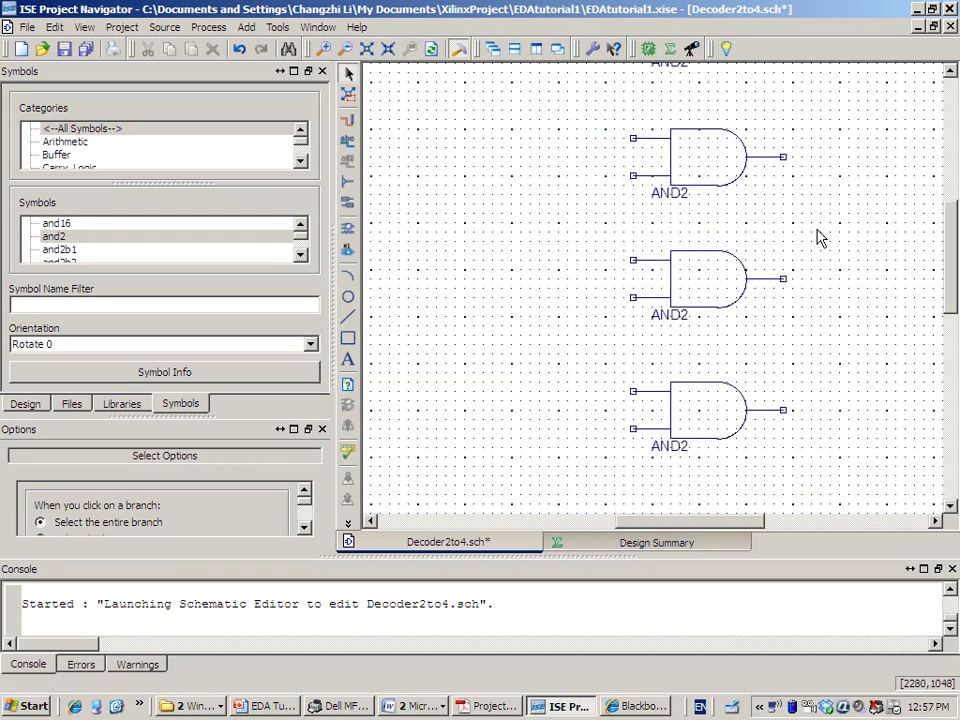
scroll(818, 236, up, 2)
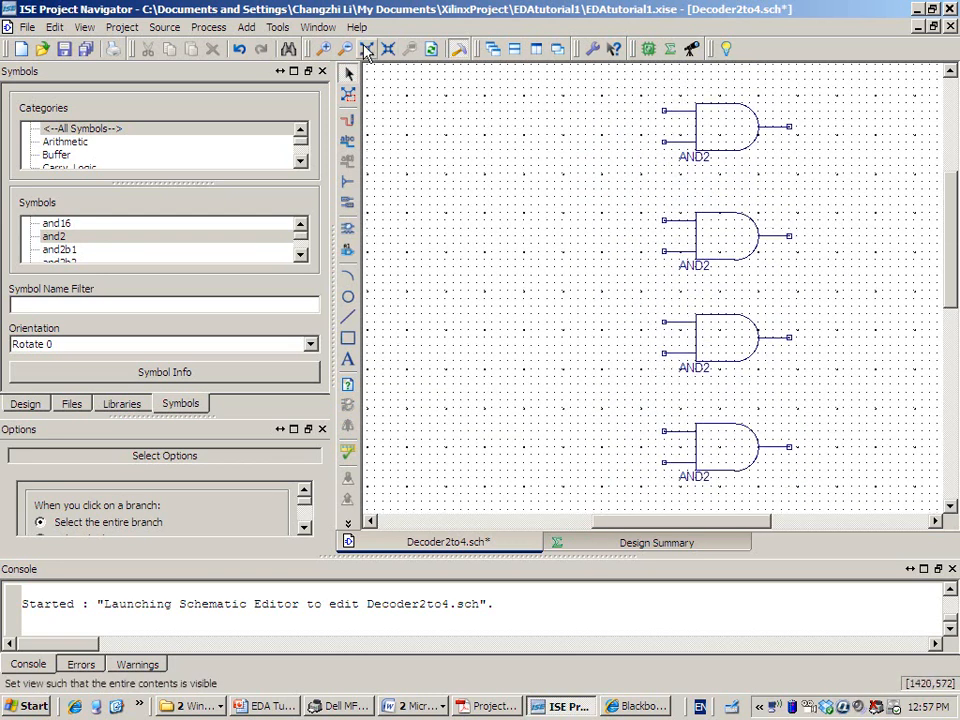
click(366, 48)
scroll(737, 220, up, 2)
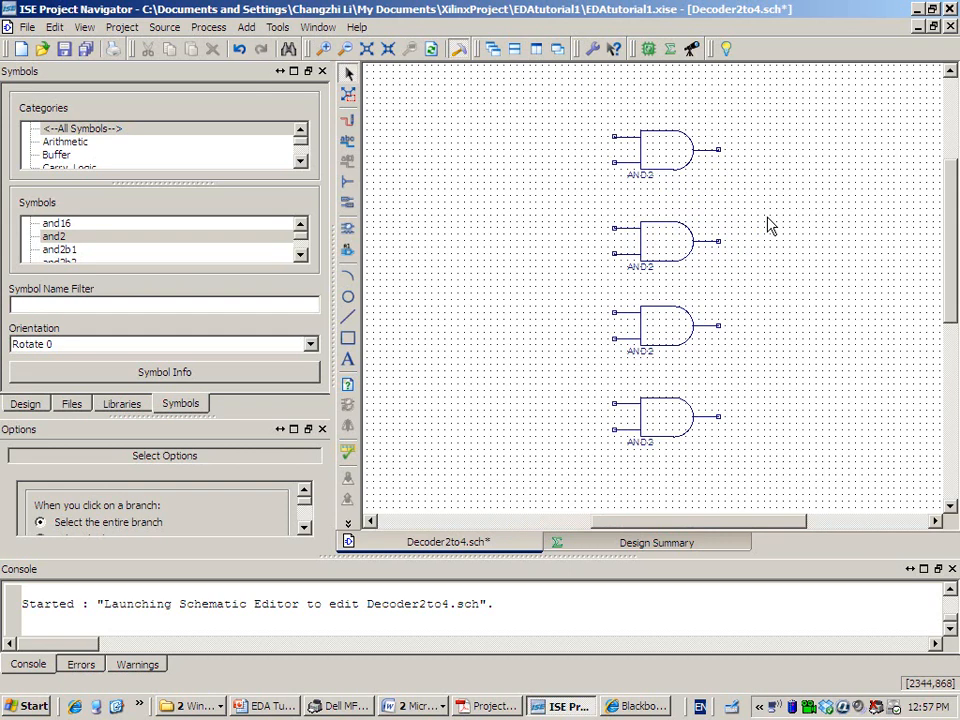
Scroll down the Symbols list and drag the console splitter down to shorten the console.
click(300, 254)
click(300, 254)
click(300, 254)
click(300, 254)
click(300, 254)
click(300, 254)
click(300, 254)
click(300, 254)
click(300, 254)
click(300, 254)
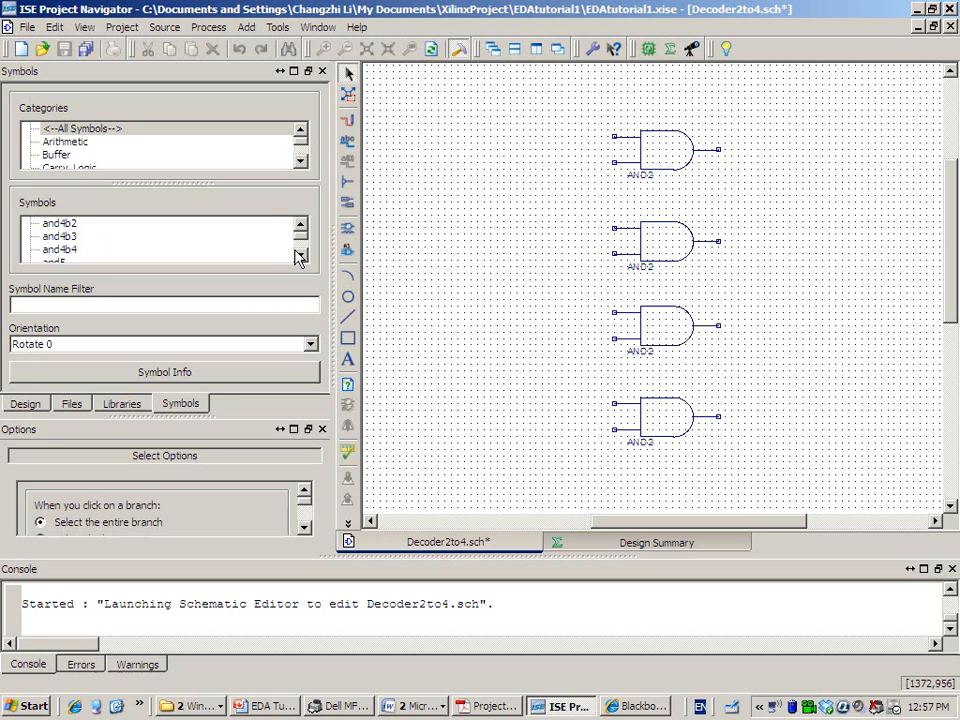
click(300, 255)
click(300, 255)
click(300, 255)
click(300, 255)
click(300, 255)
click(300, 255)
click(300, 255)
click(300, 255)
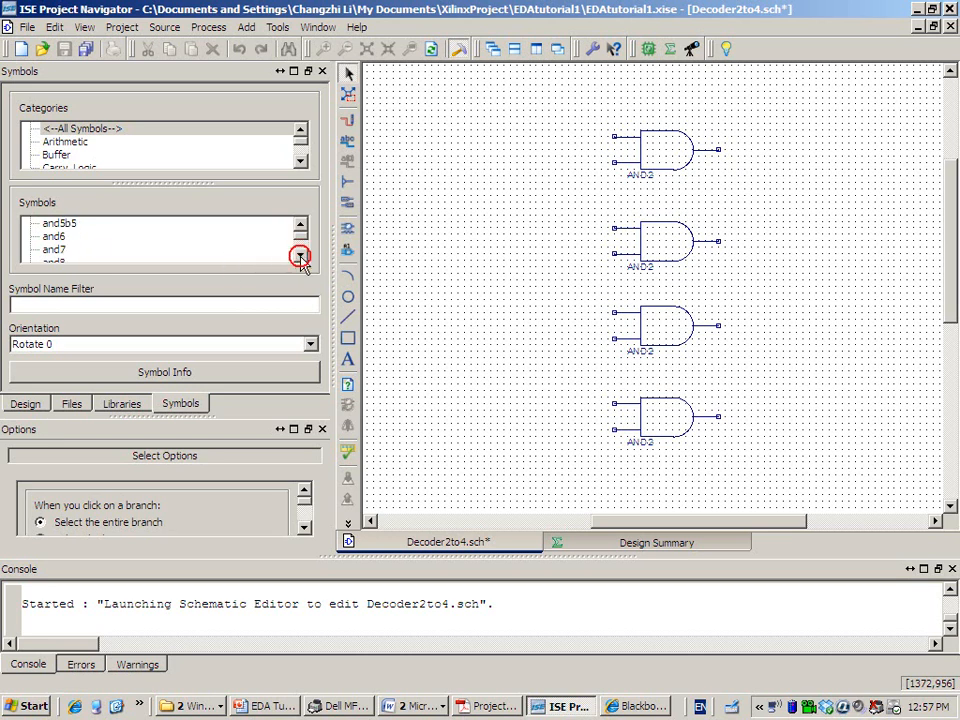
scroll(281, 249, down, 20)
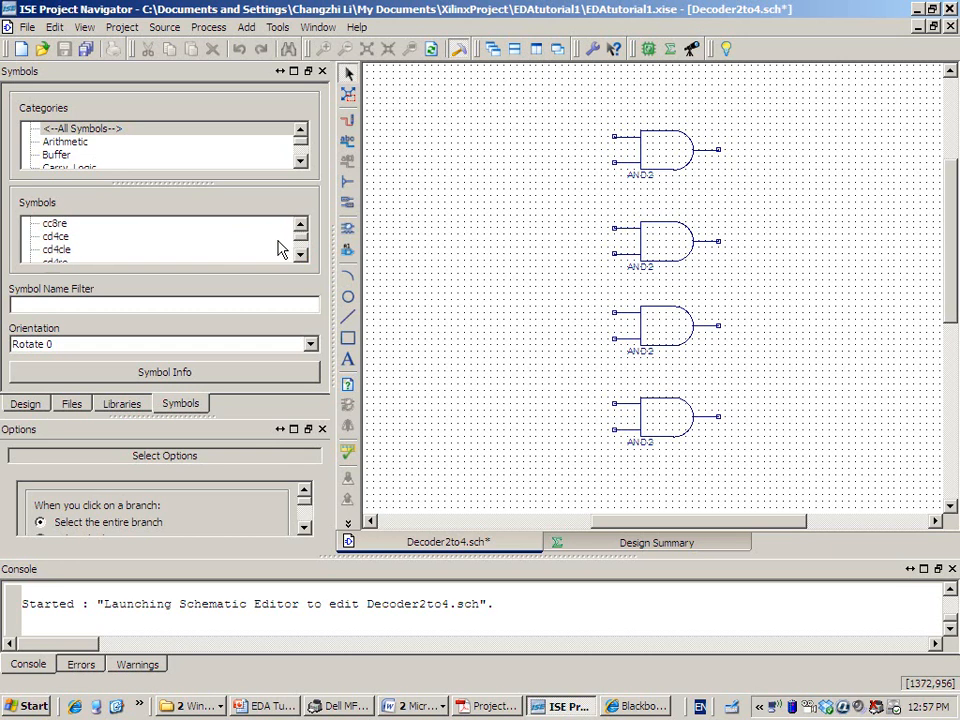
scroll(281, 249, down, 15)
scroll(213, 233, down, 12)
scroll(210, 235, down, 15)
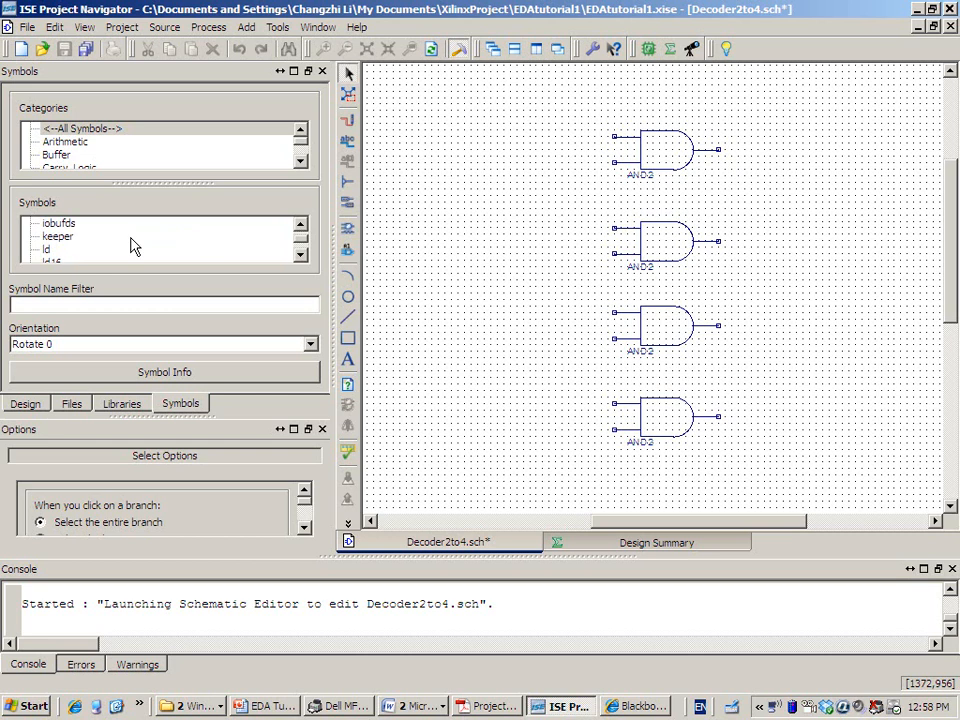
scroll(133, 247, down, 15)
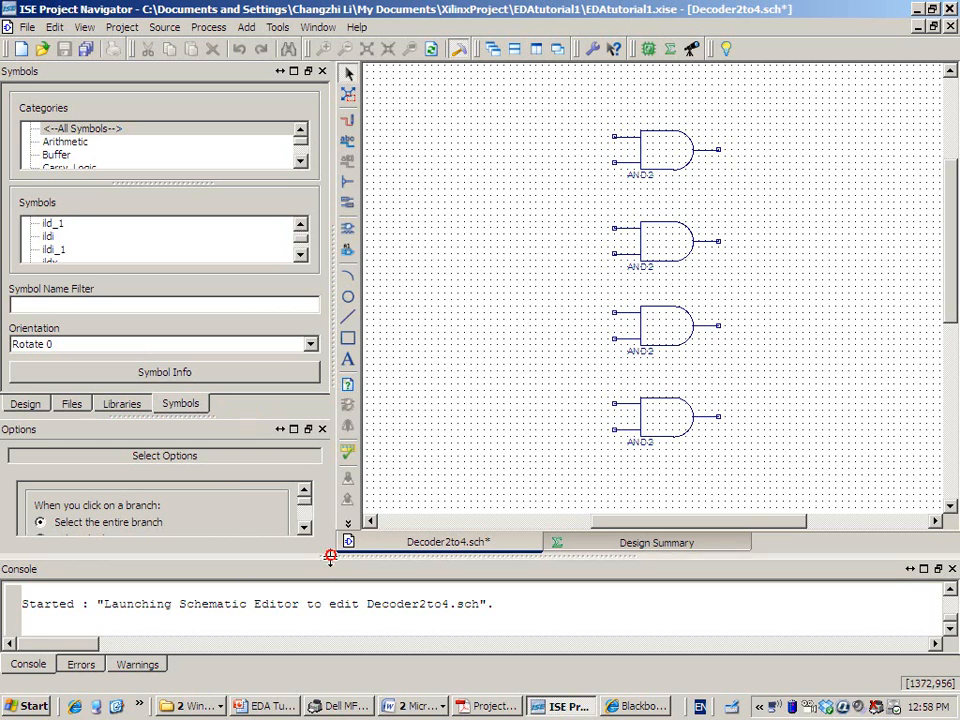
drag(328, 557, 332, 574)
scroll(246, 243, up, 2)
Select inv and place two INV gates, one above the other, left of the AND gates.
scroll(246, 243, down, 3)
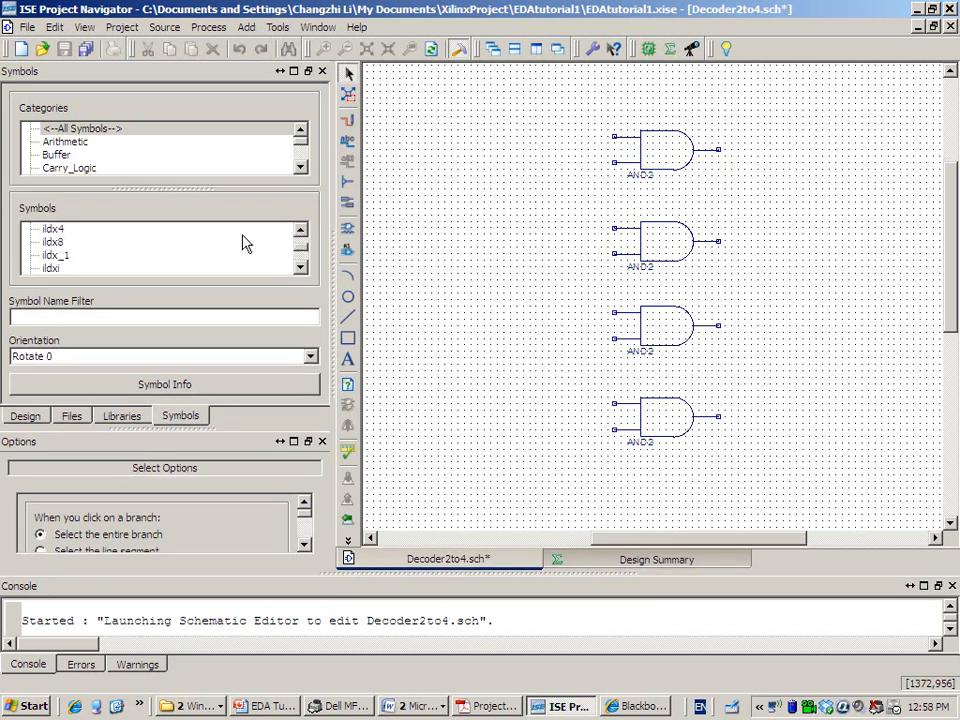
click(54, 259)
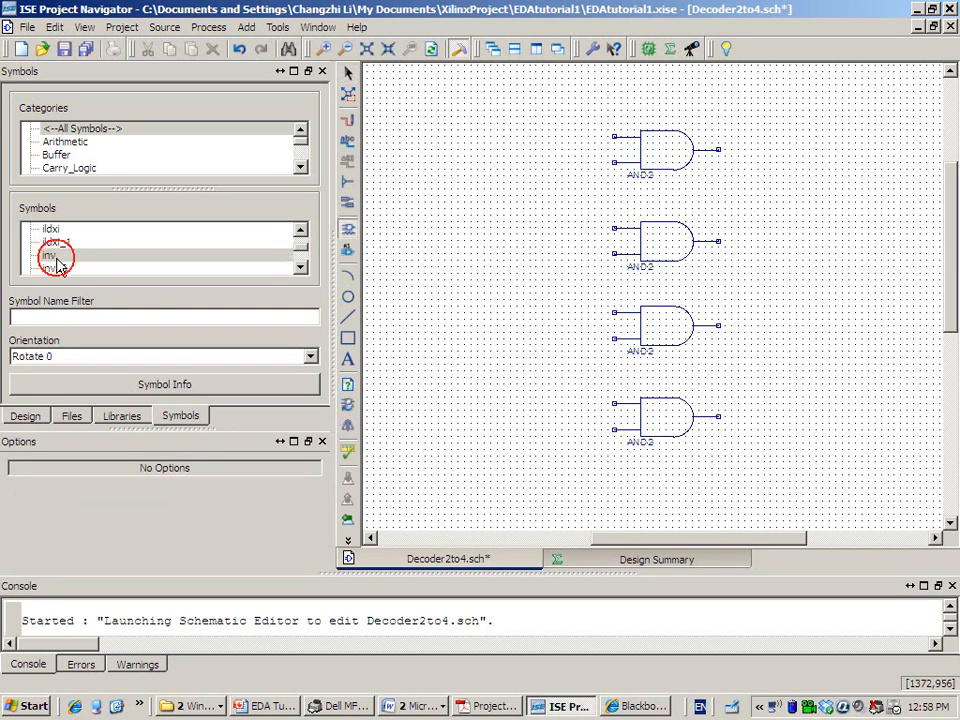
click(51, 262)
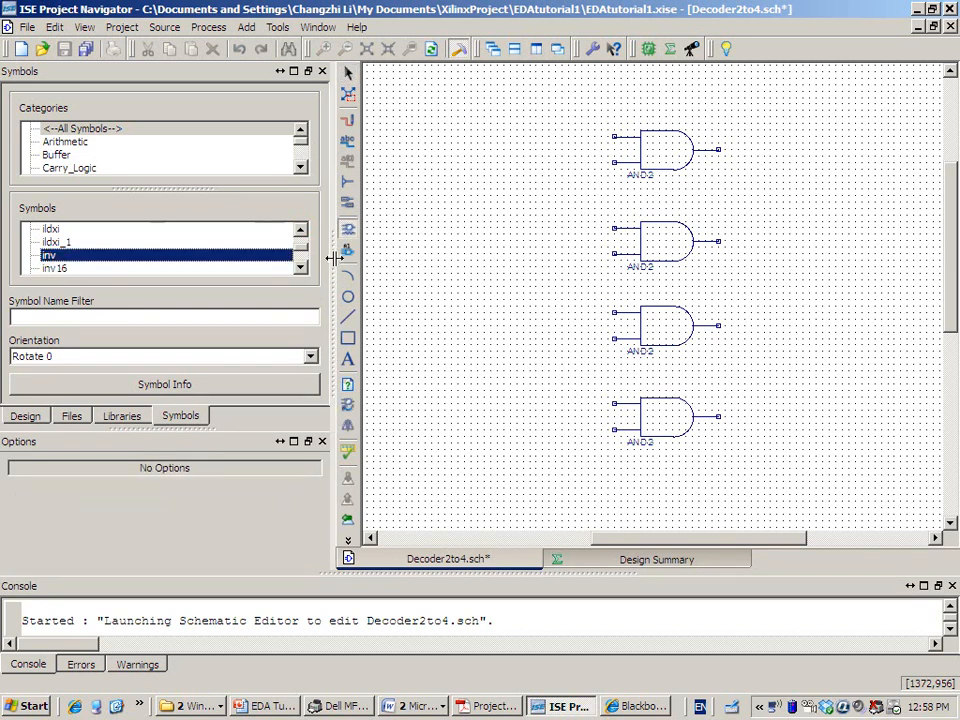
click(424, 149)
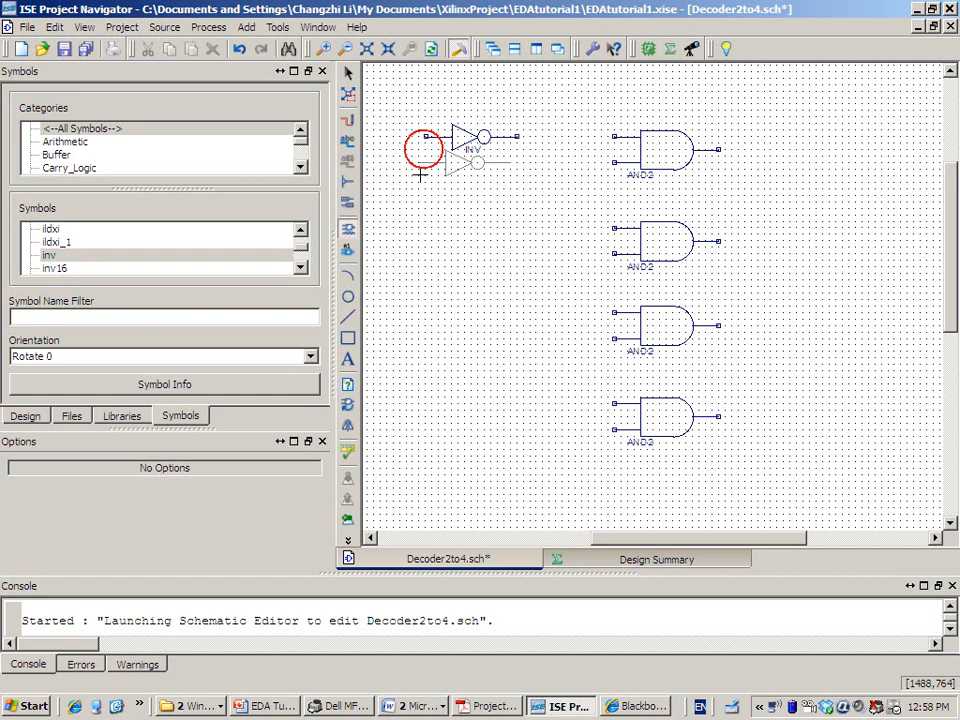
click(426, 234)
key(Escape)
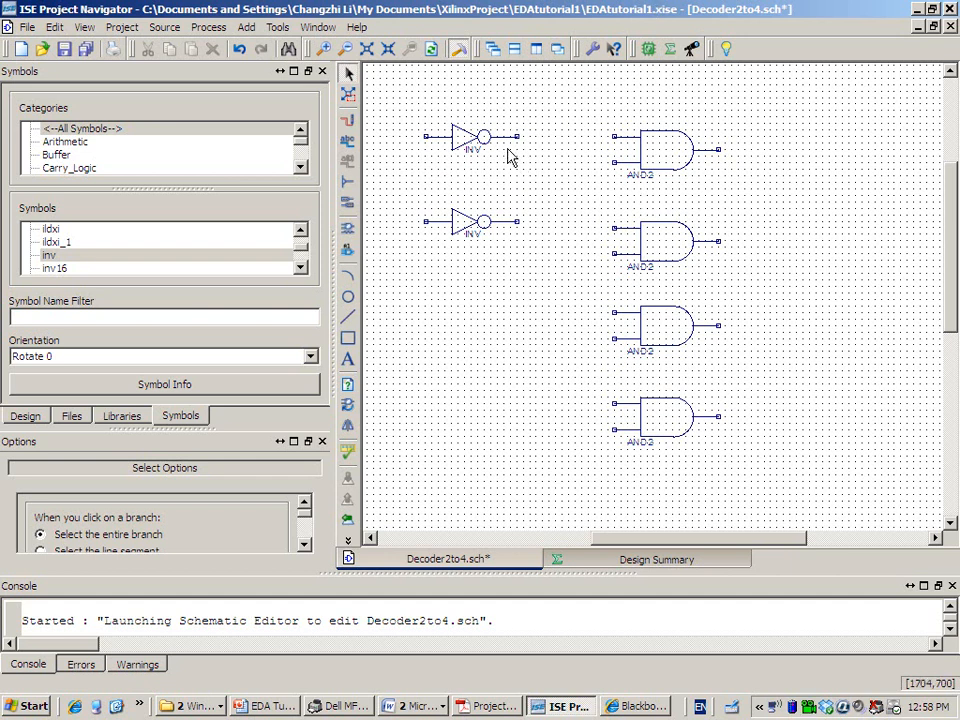
Wire the first inverter's output to the top inputs of the first and third AND gates.
click(350, 122)
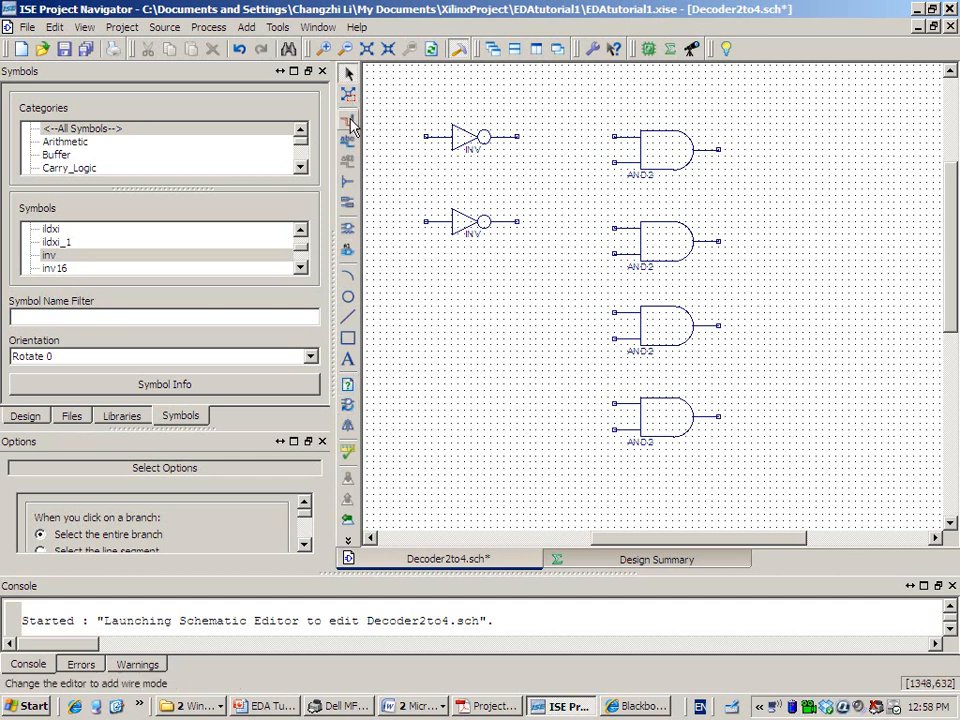
click(350, 122)
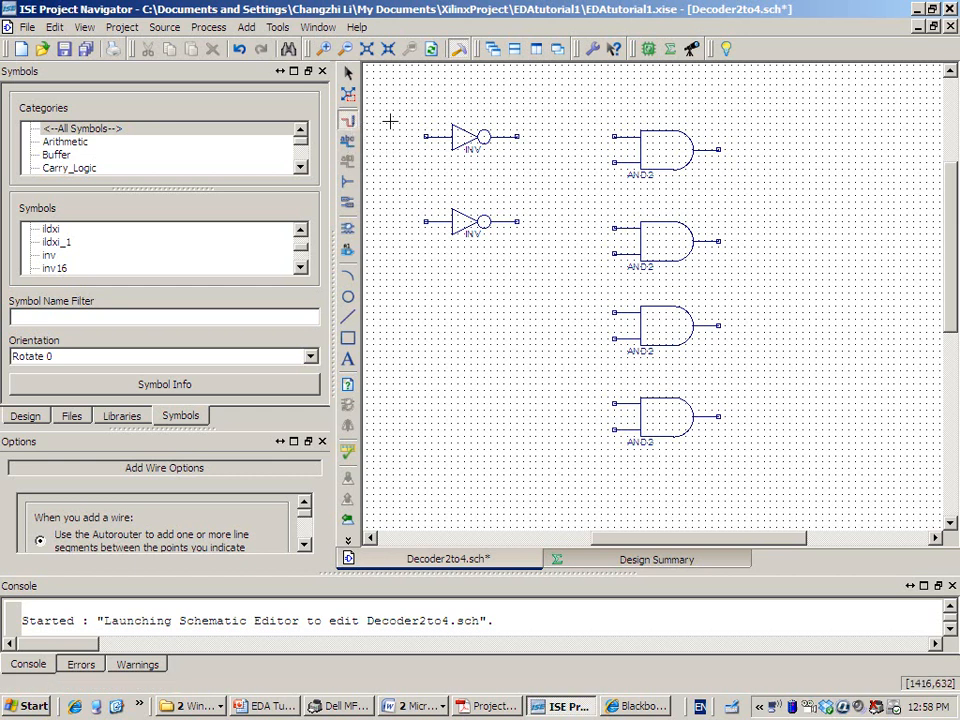
key(Escape)
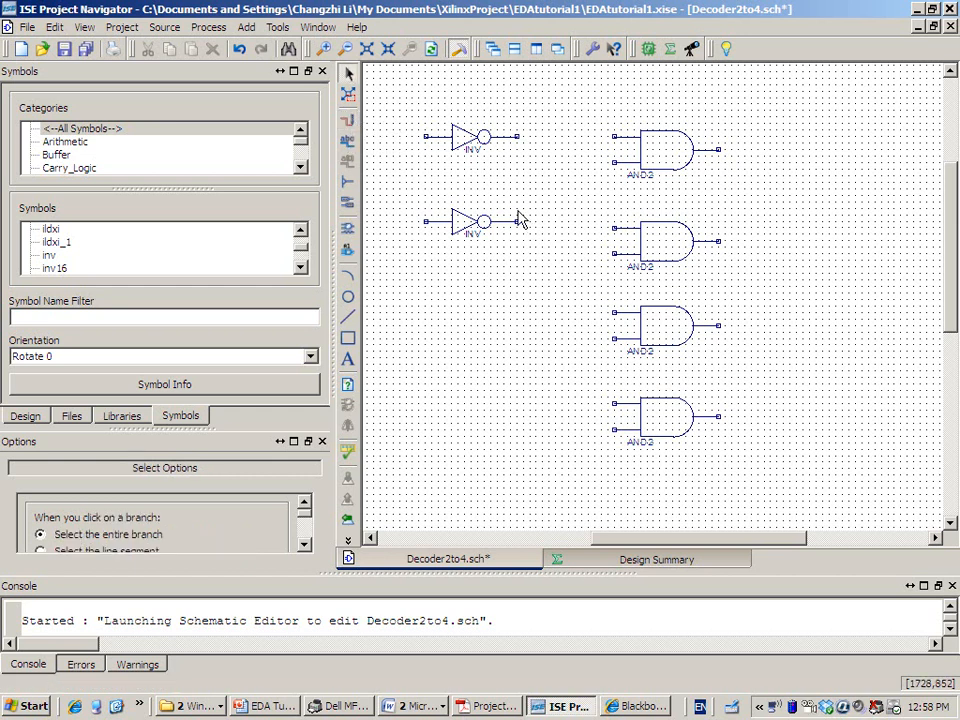
key(ctrl+w)
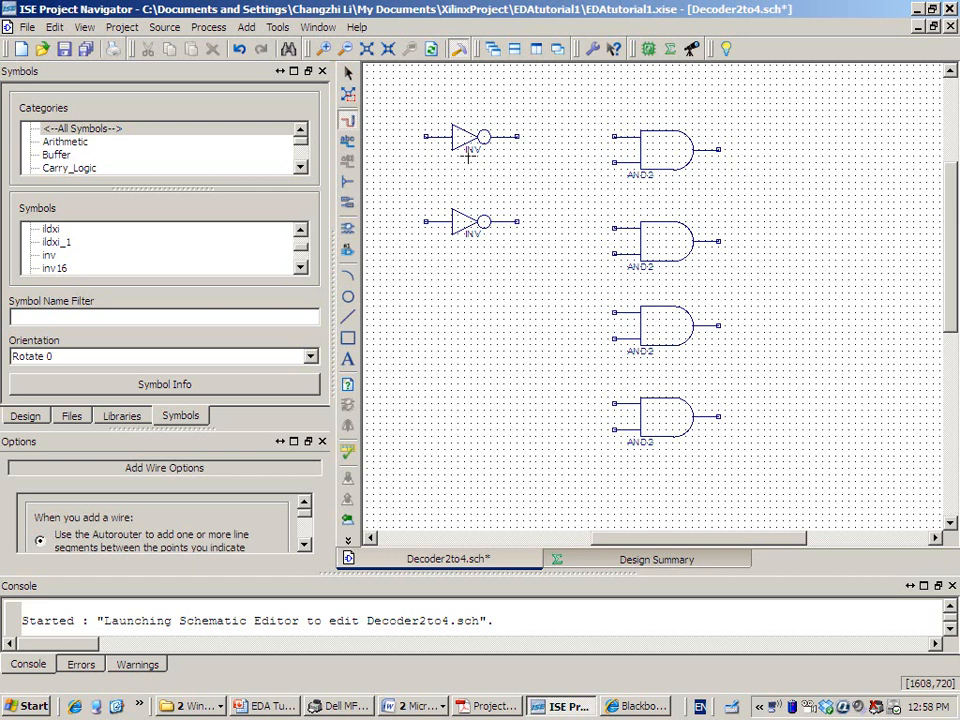
click(516, 136)
click(614, 136)
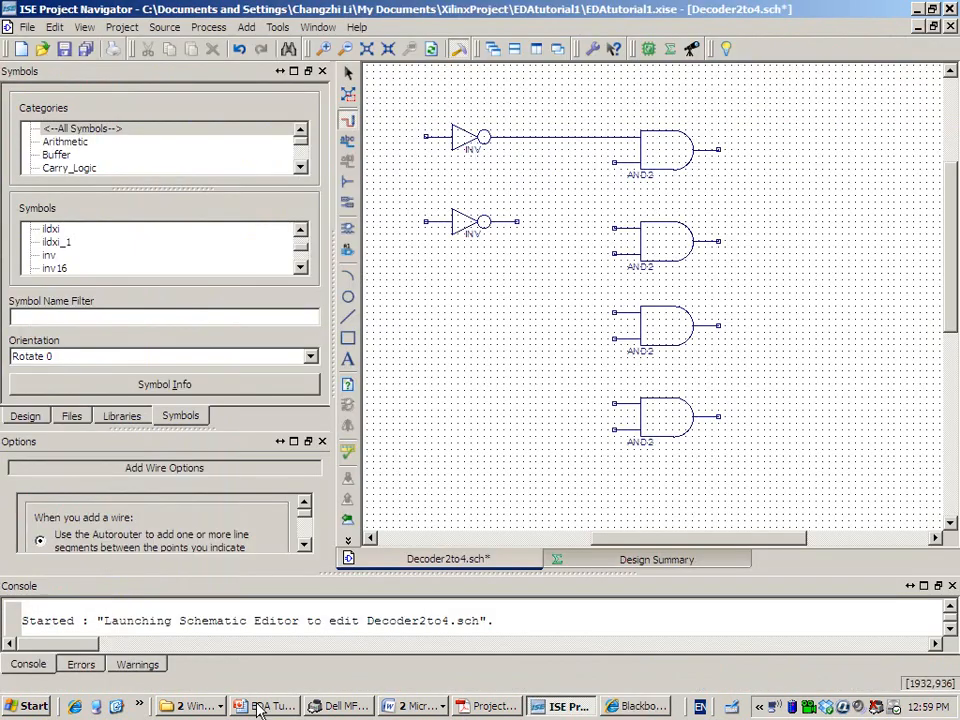
click(262, 706)
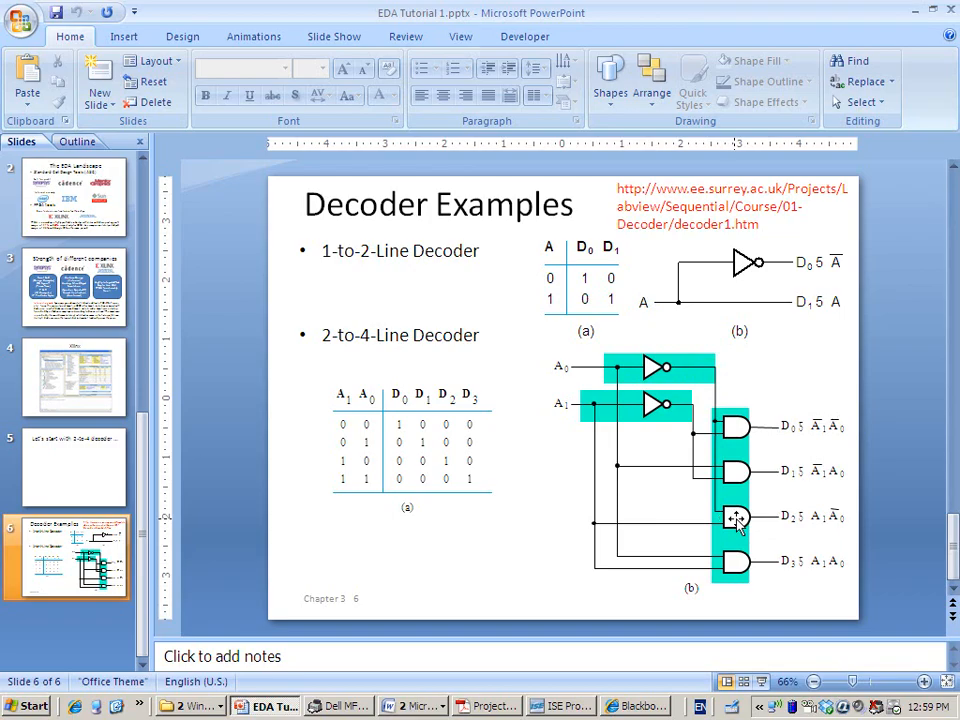
key(alt+Tab)
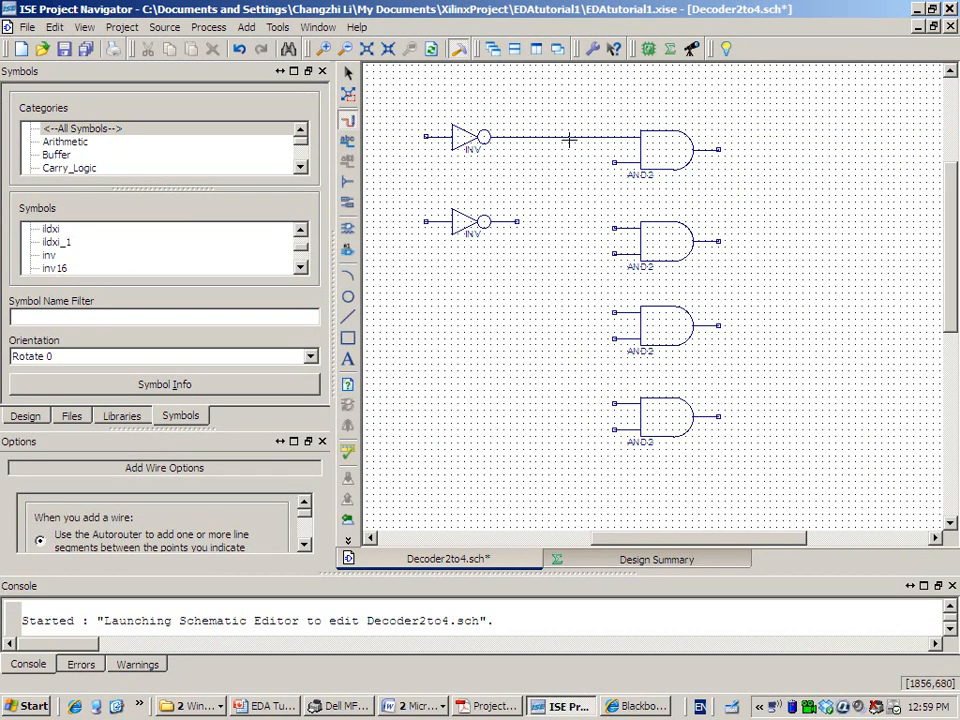
click(569, 137)
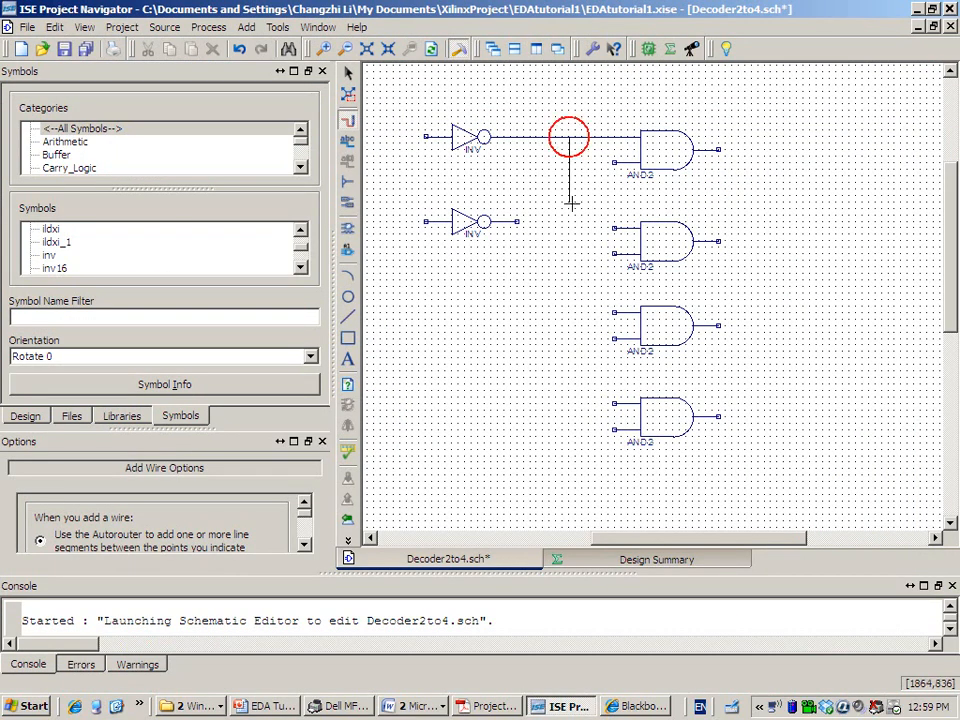
click(614, 315)
key(alt+Tab)
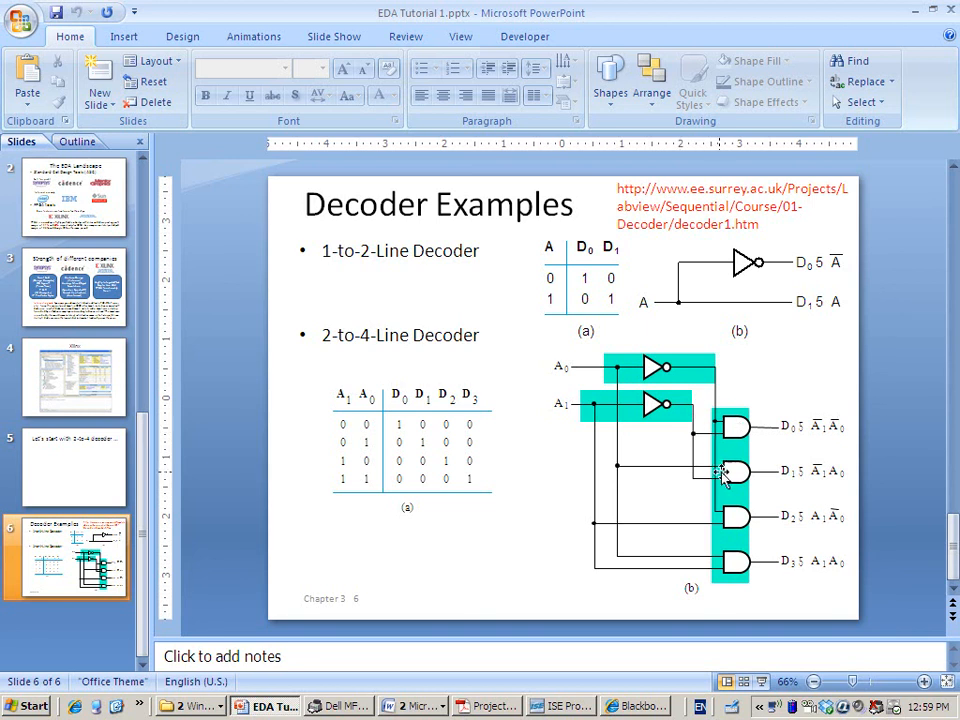
key(alt+Tab)
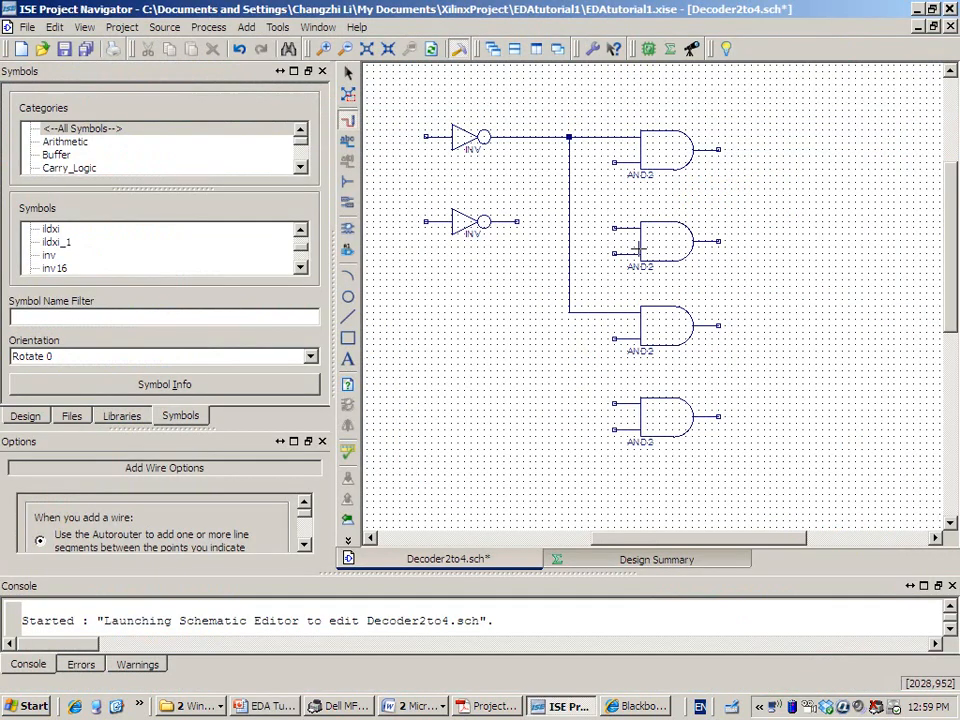
Wire the second inverter's output to the second AND's top and first AND's lower inputs.
click(518, 224)
key(Escape)
key(ctrl+w)
click(516, 221)
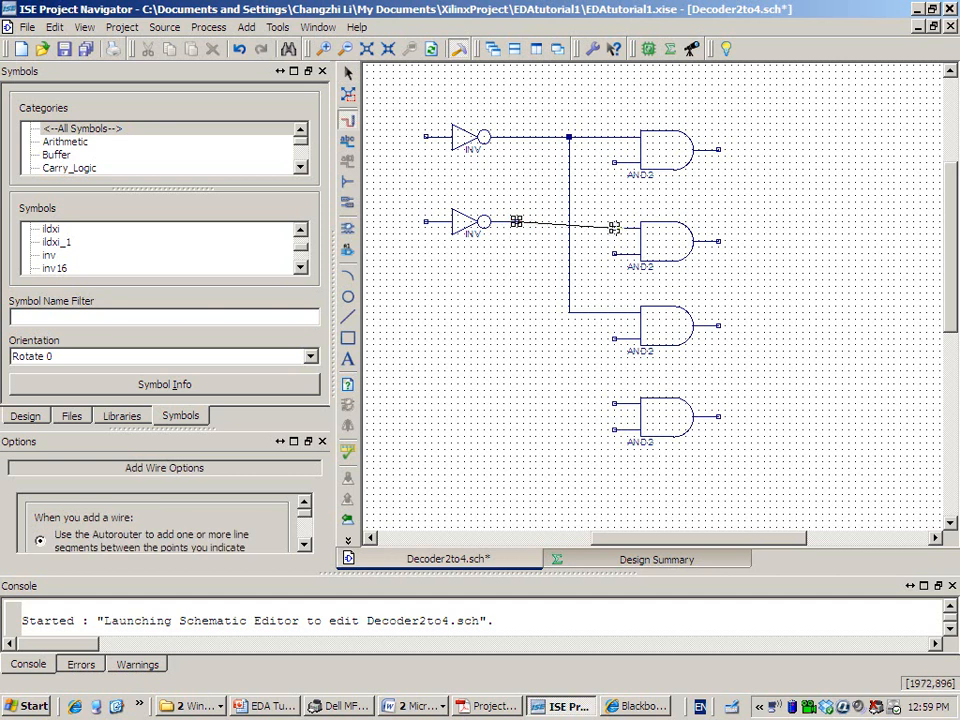
click(614, 228)
click(562, 227)
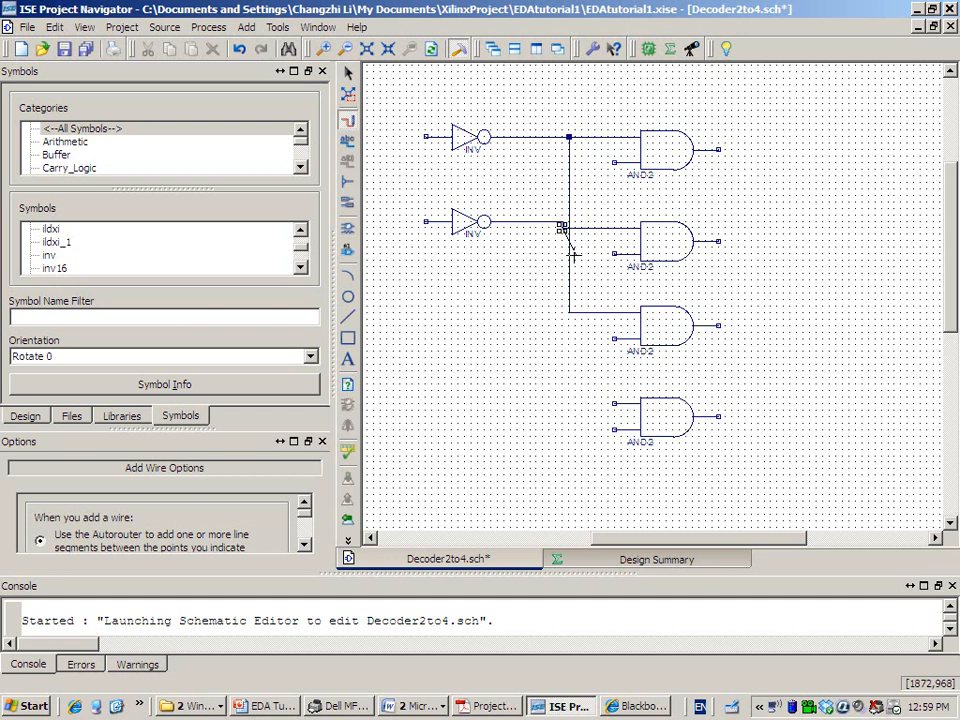
click(614, 162)
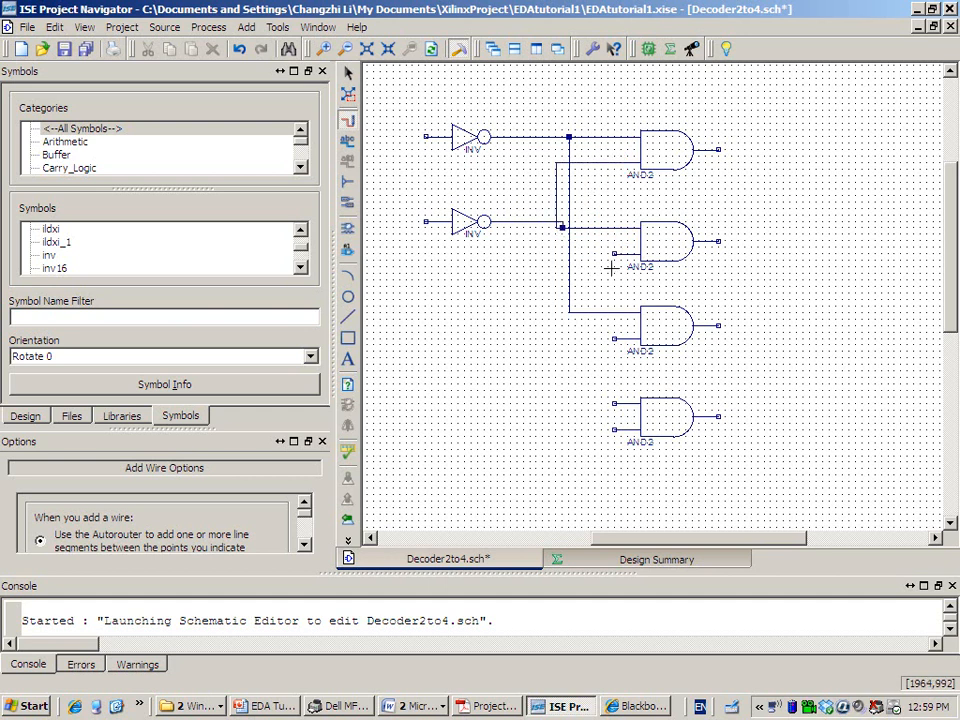
key(Escape)
Select and delete the second inverter's messy output net.
double_click(557, 204)
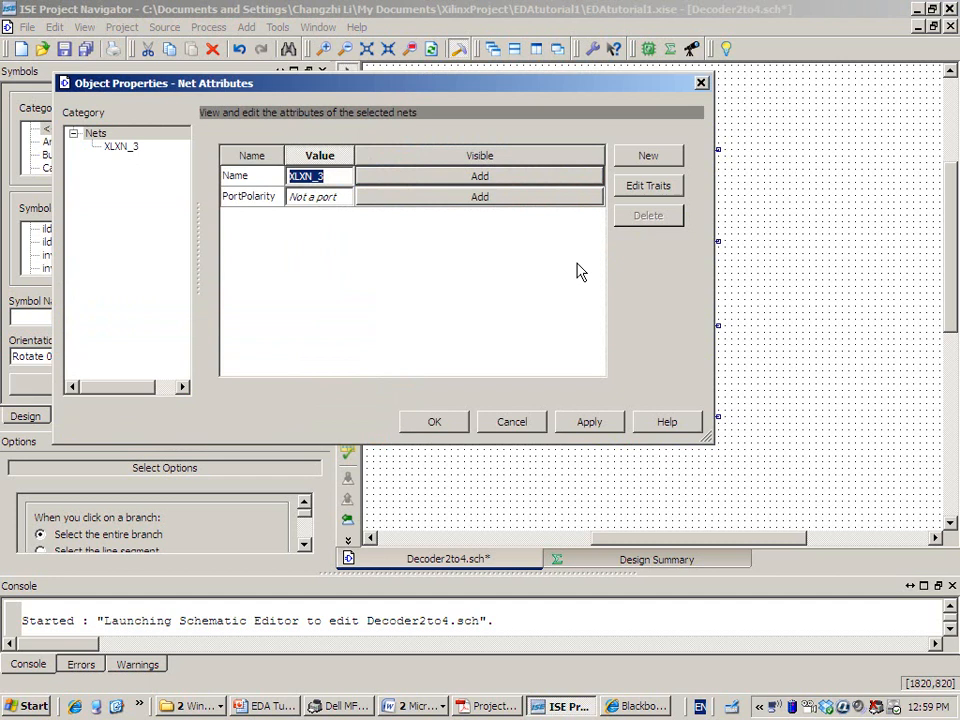
click(519, 422)
click(536, 193)
click(553, 209)
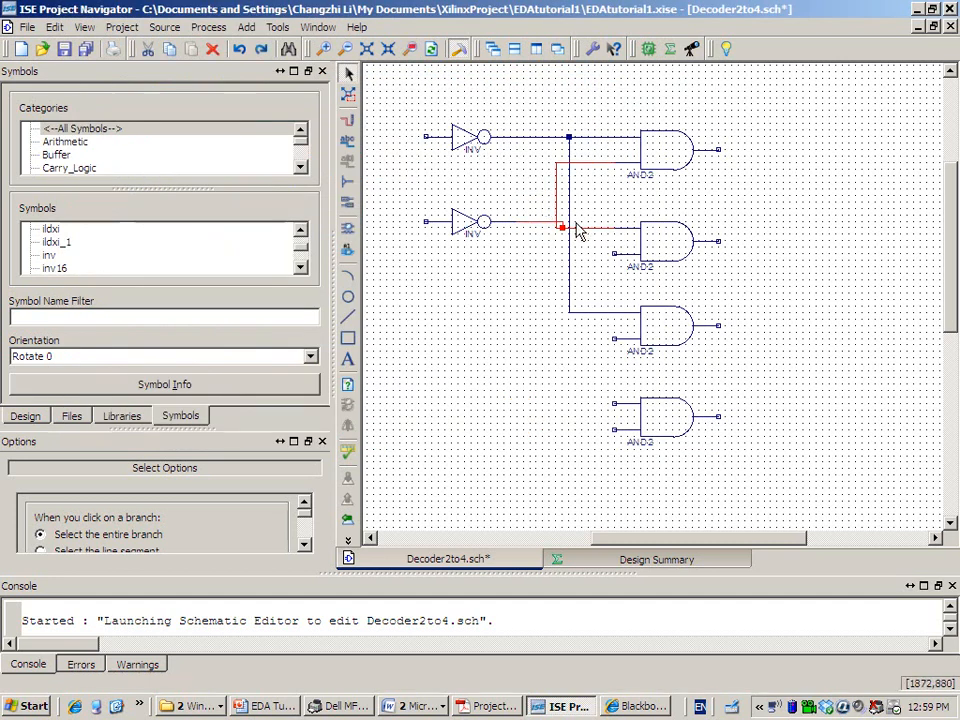
click(580, 227)
key(Delete)
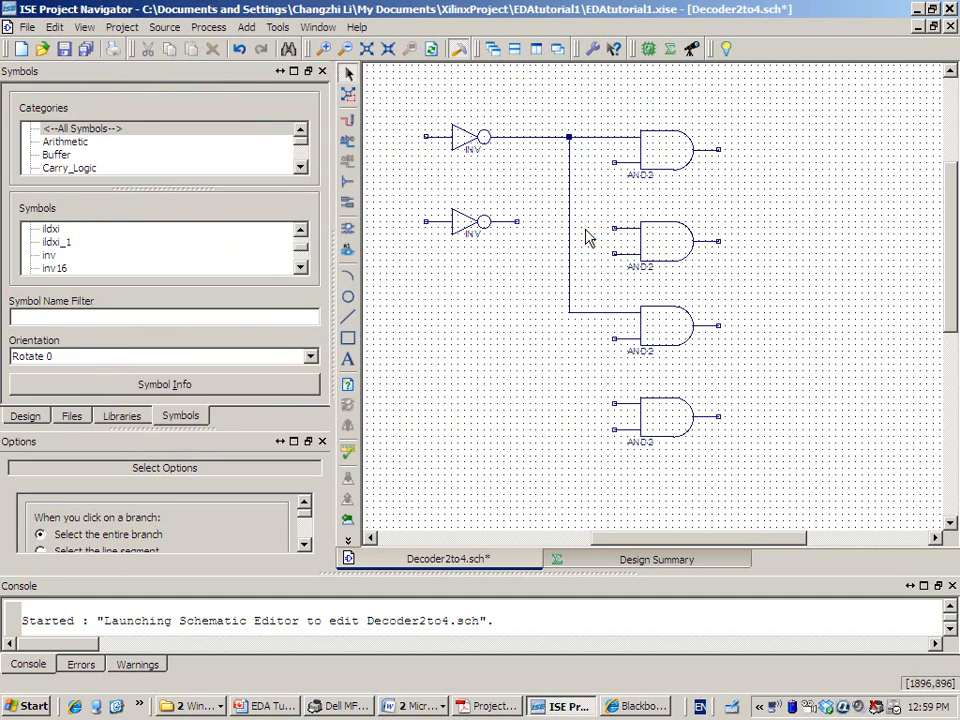
Redraw the second inverter's net to the first AND's lower and second AND's upper inputs.
key(ctrl+w)
click(511, 220)
click(614, 162)
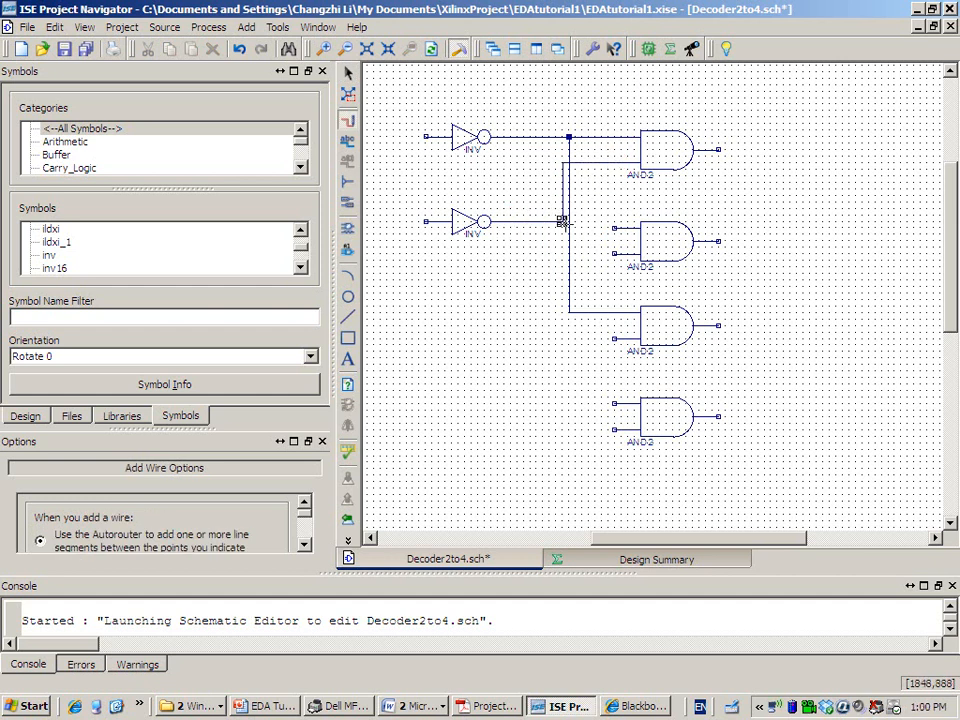
click(562, 221)
click(614, 226)
key(alt+Tab)
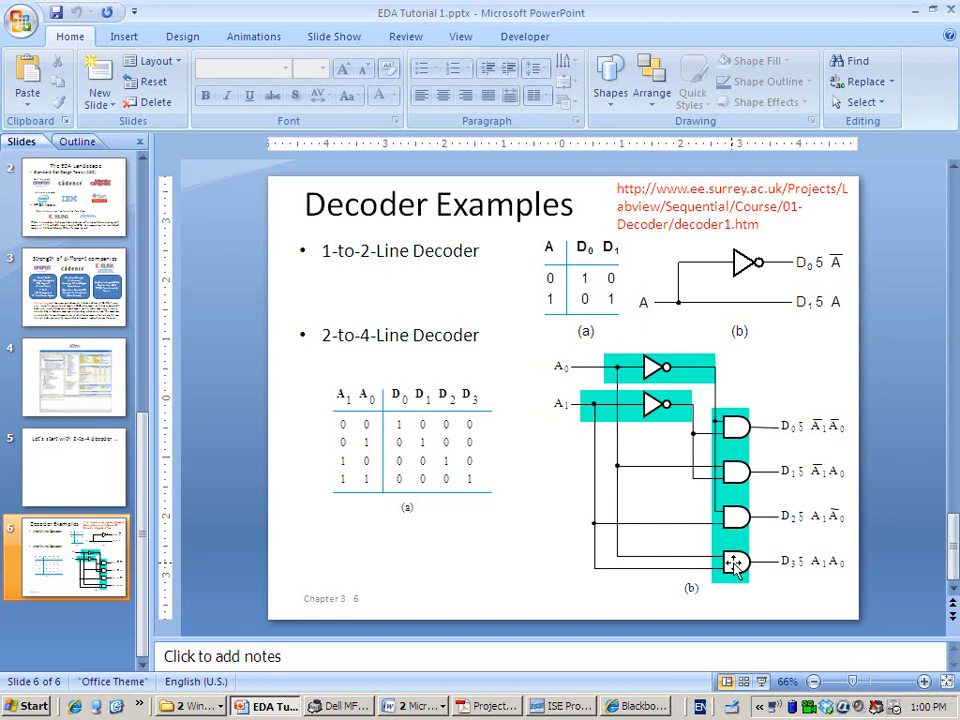
key(alt+Tab)
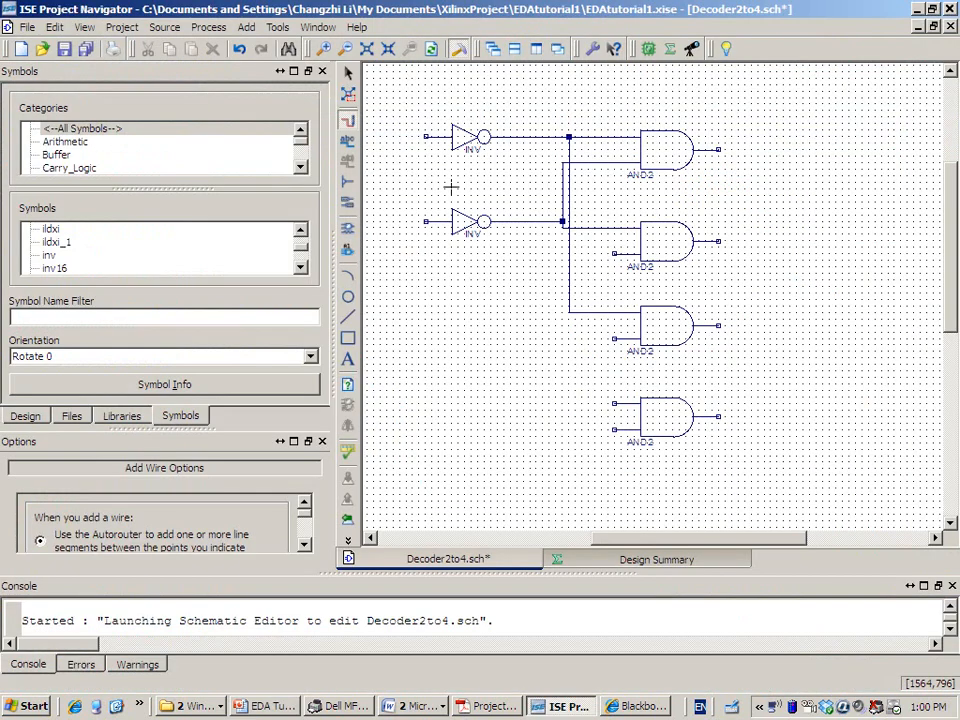
Wire the first inverter's input to the lower inputs of the second and fourth AND gates.
click(425, 136)
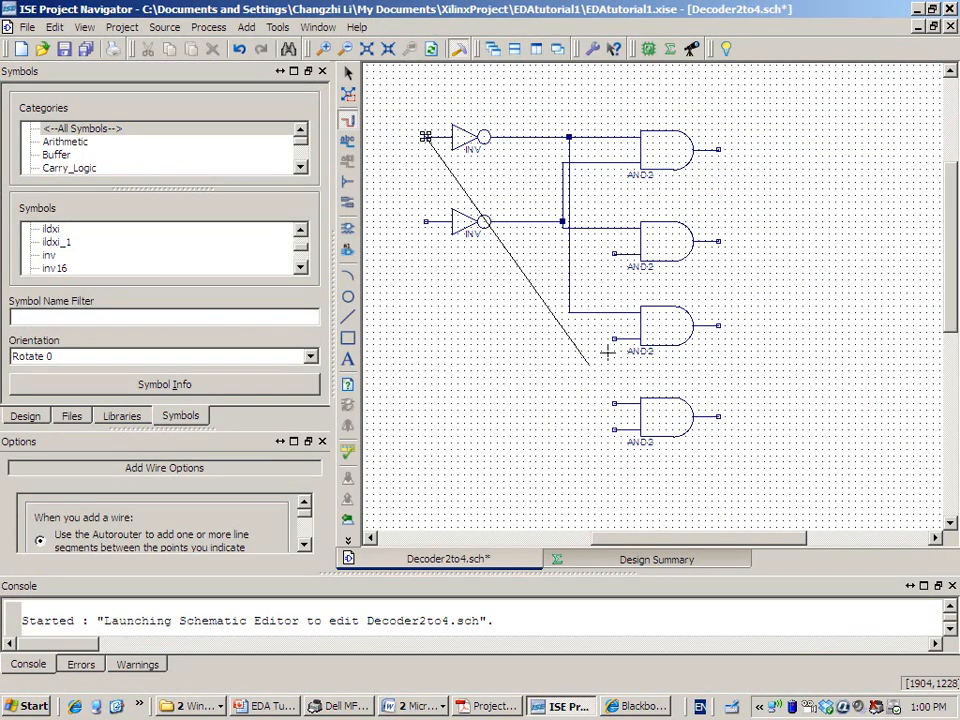
click(614, 254)
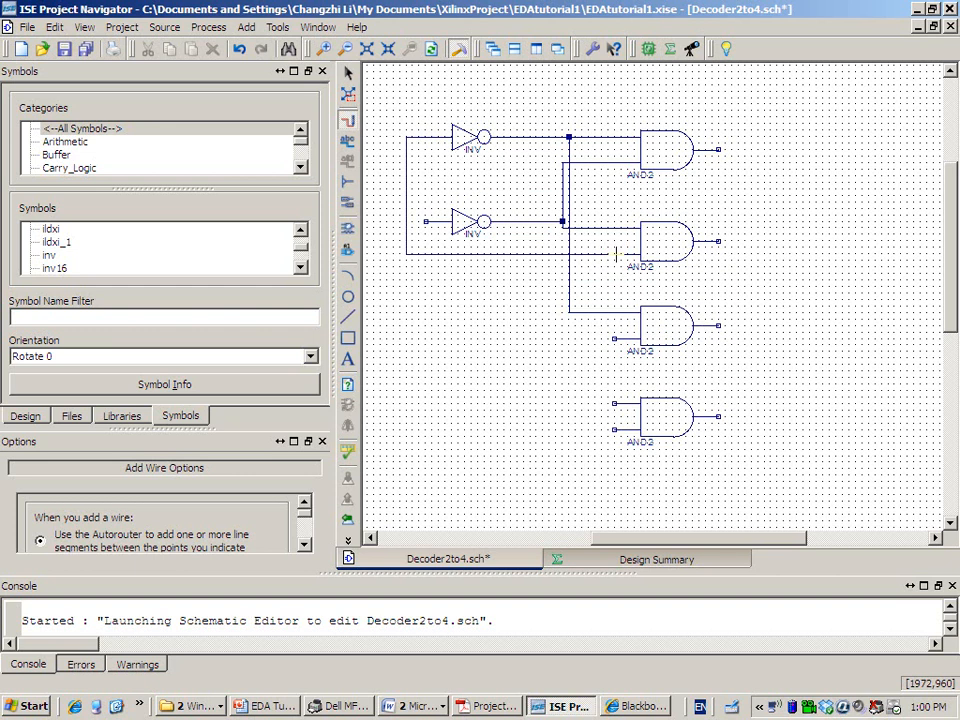
click(406, 254)
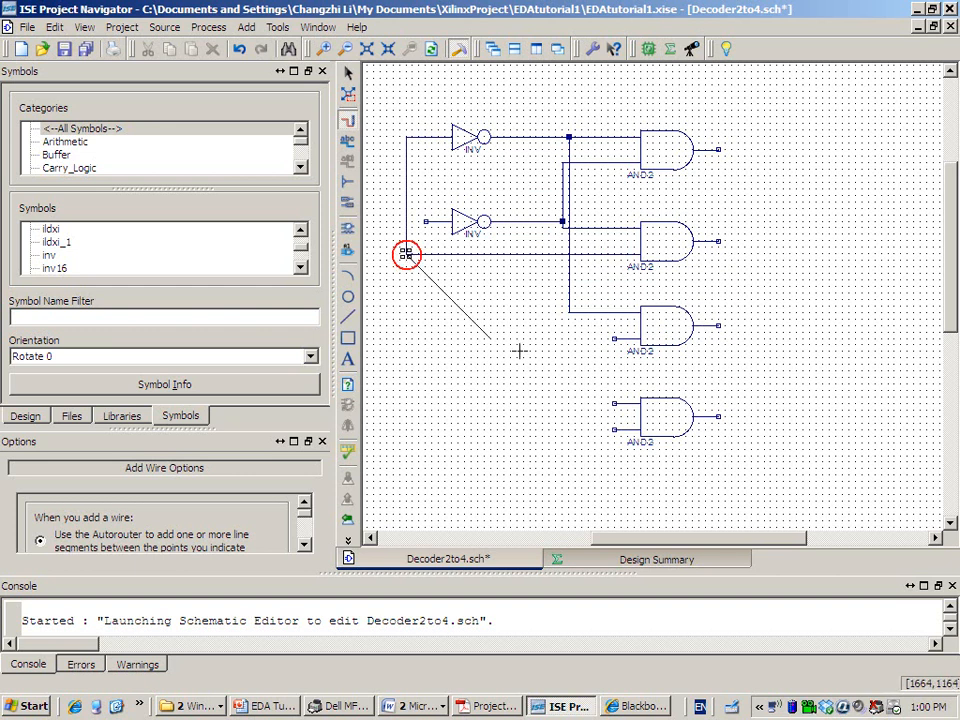
click(614, 430)
key(Escape)
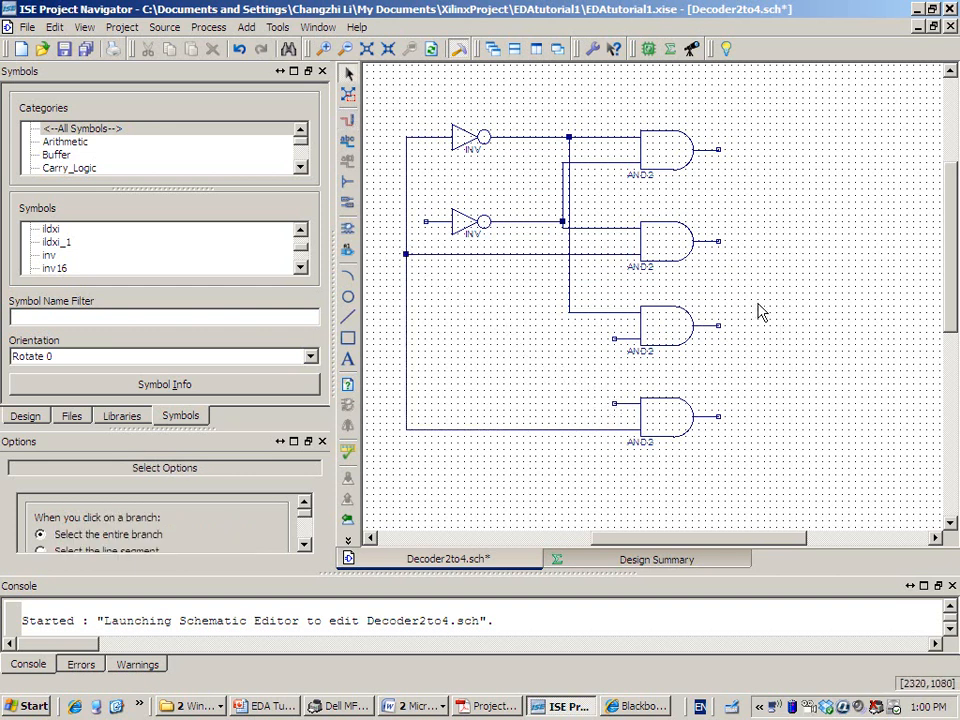
key(alt+Tab)
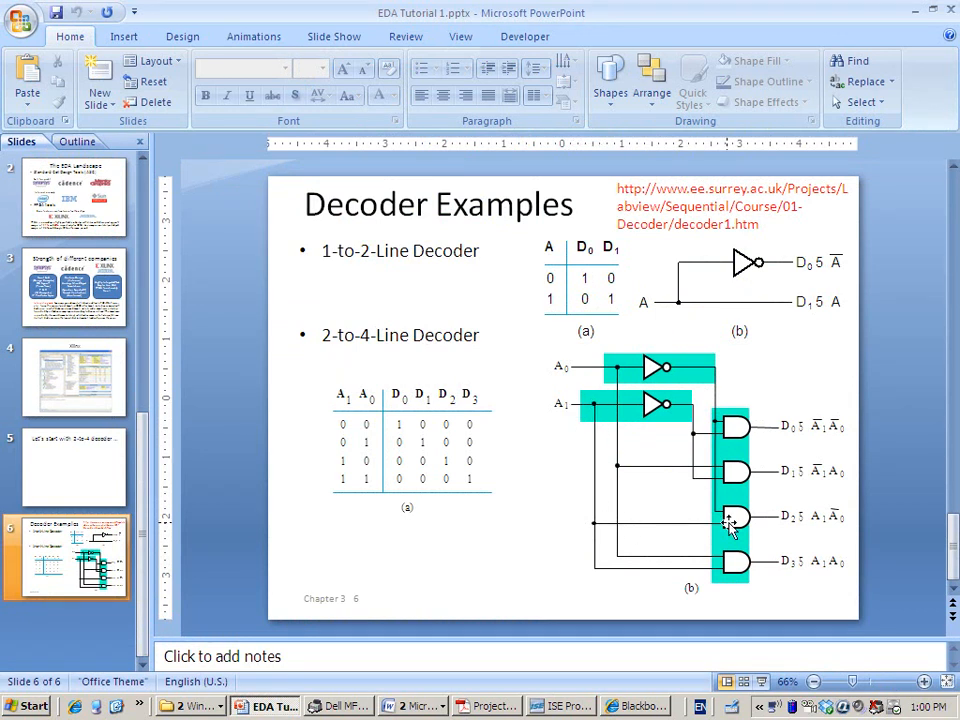
key(alt+Tab)
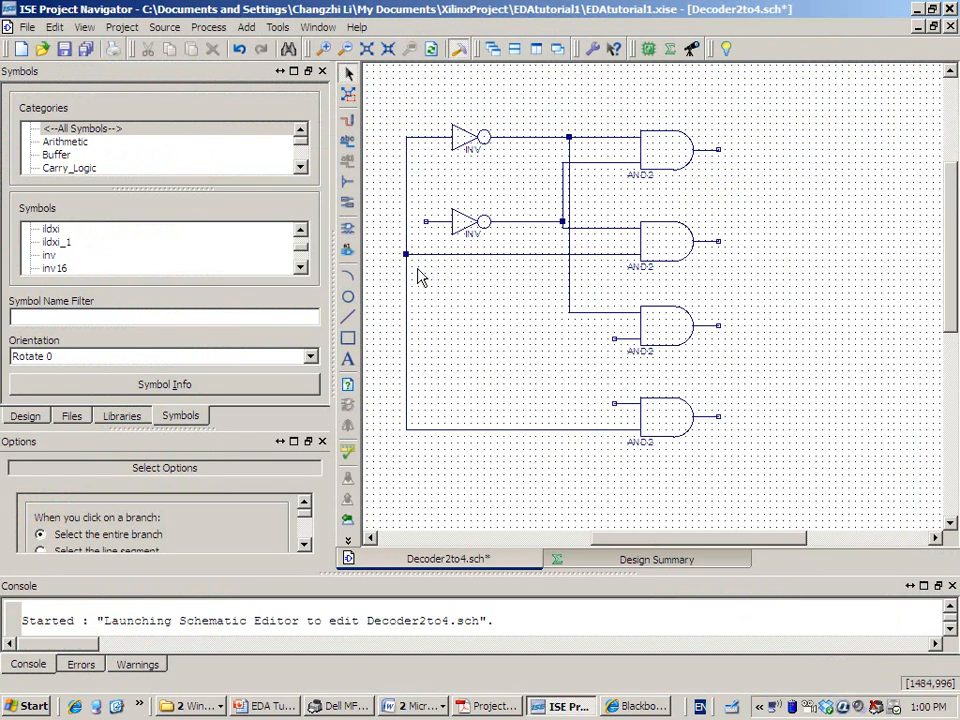
Wire the second inverter's input to the third AND's lower and fourth AND's upper inputs.
key(ctrl+w)
click(426, 222)
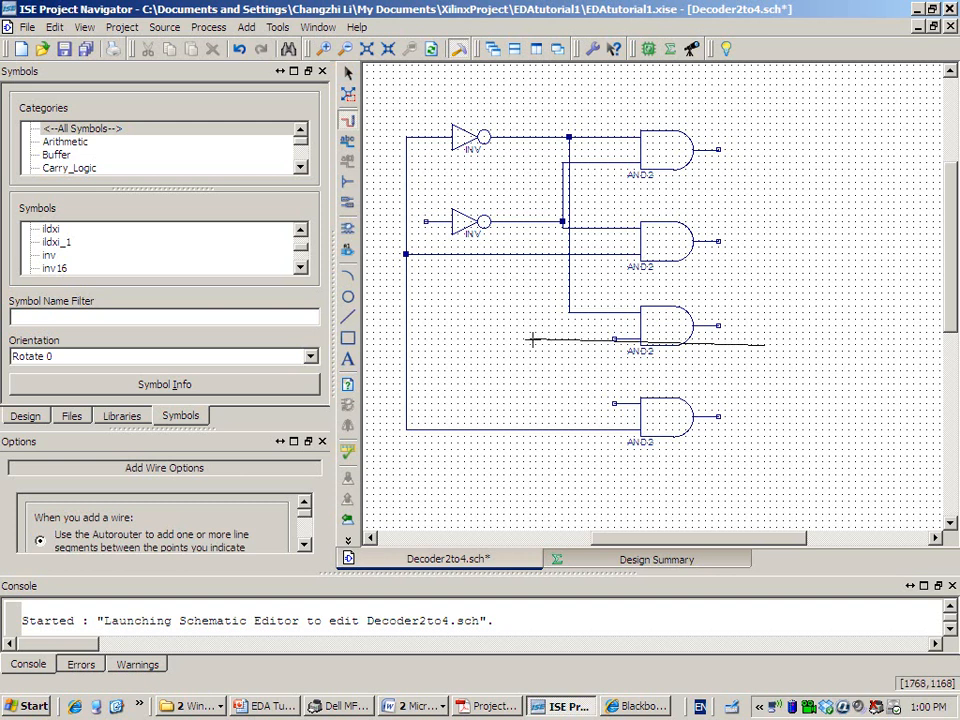
key(Escape)
key(ctrl+w)
click(426, 222)
click(614, 338)
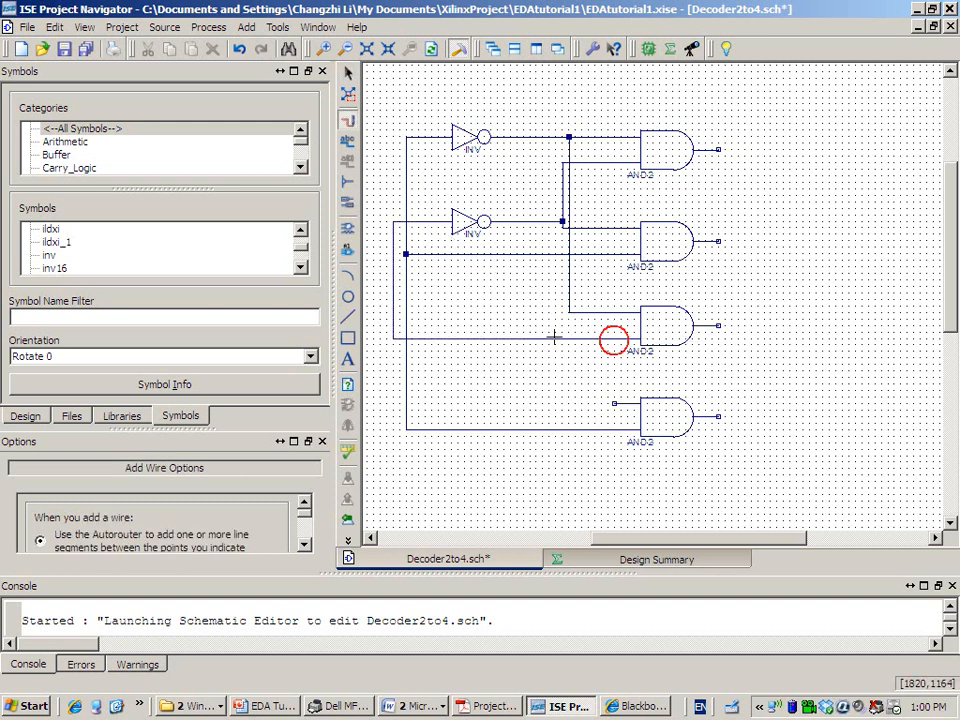
click(392, 338)
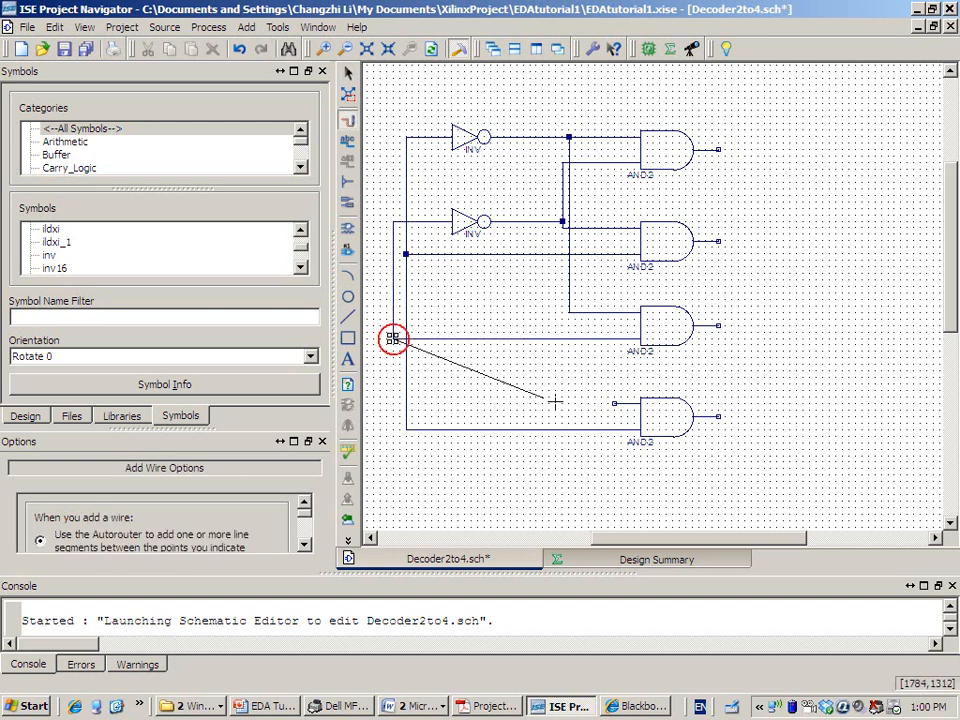
click(614, 403)
key(Escape)
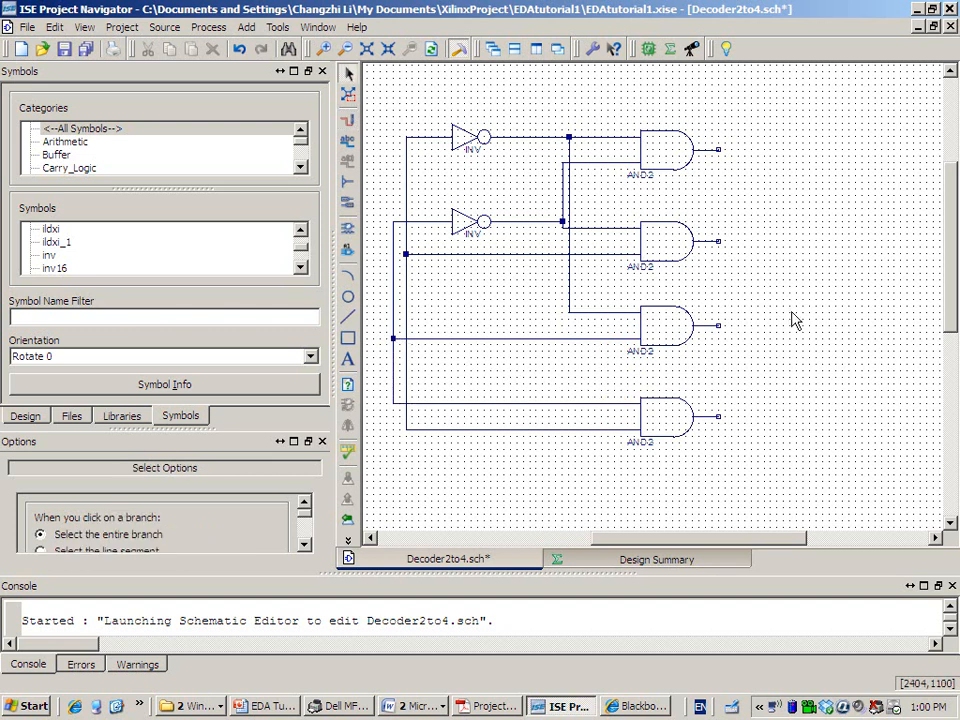
scroll(795, 320, left, 1)
Draw a short wire out to the left from the top inverter's input.
key(ctrl+w)
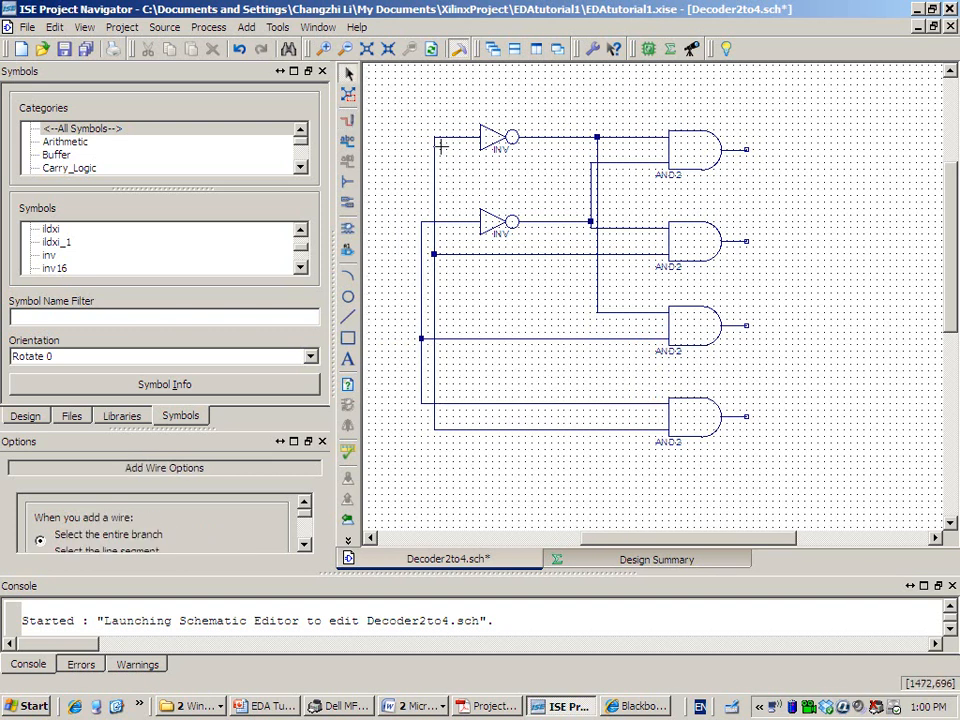
click(433, 136)
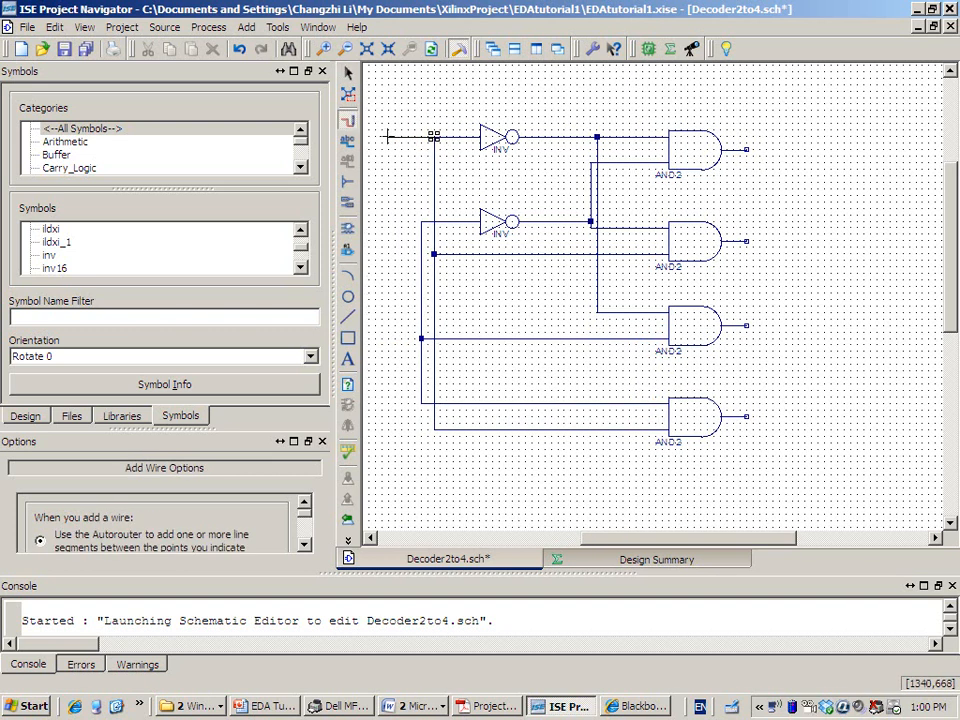
click(388, 136)
key(Escape)
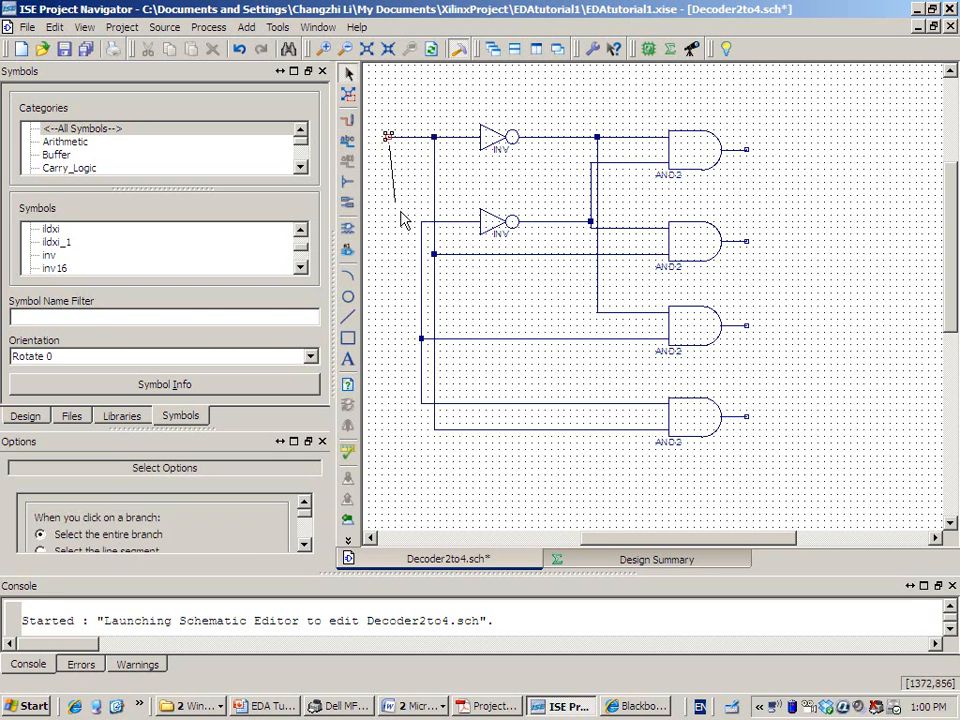
click(398, 158)
Draw a short wire out to the left from the second inverter's input.
key(ctrl+w)
key(Escape)
scroll(430, 200, up, 2)
scroll(430, 200, down, 2)
key(ctrl+w)
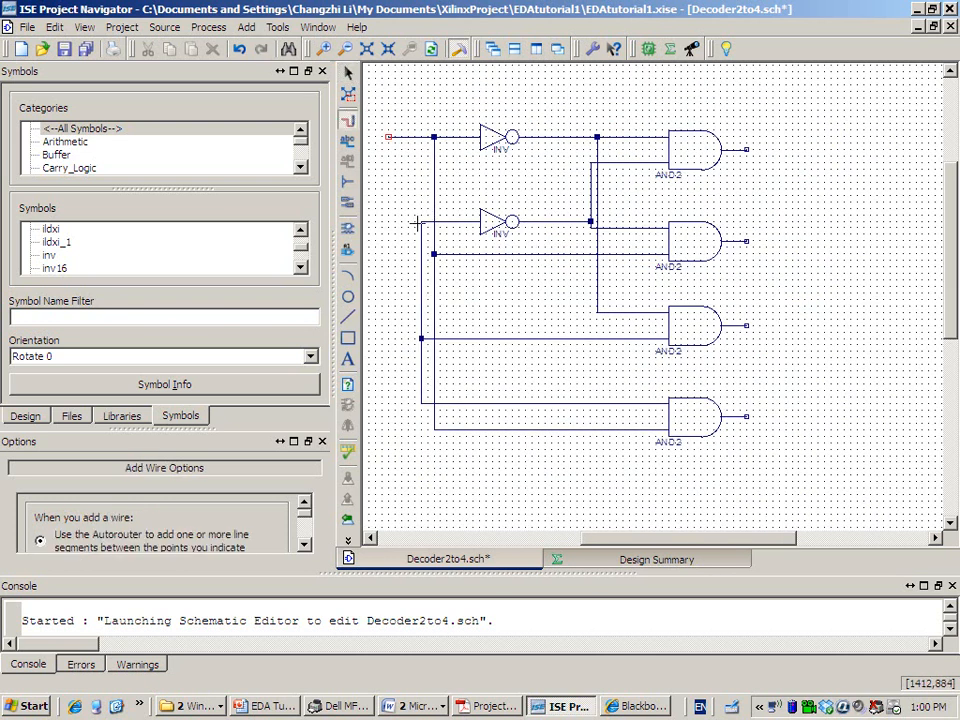
click(420, 221)
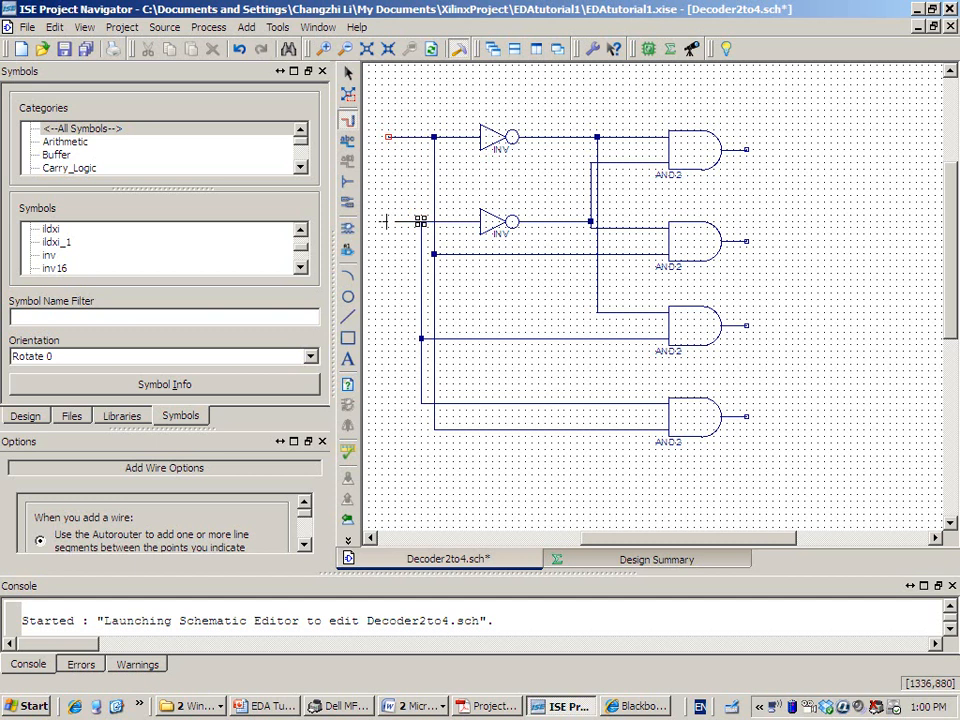
click(386, 221)
key(Escape)
click(394, 262)
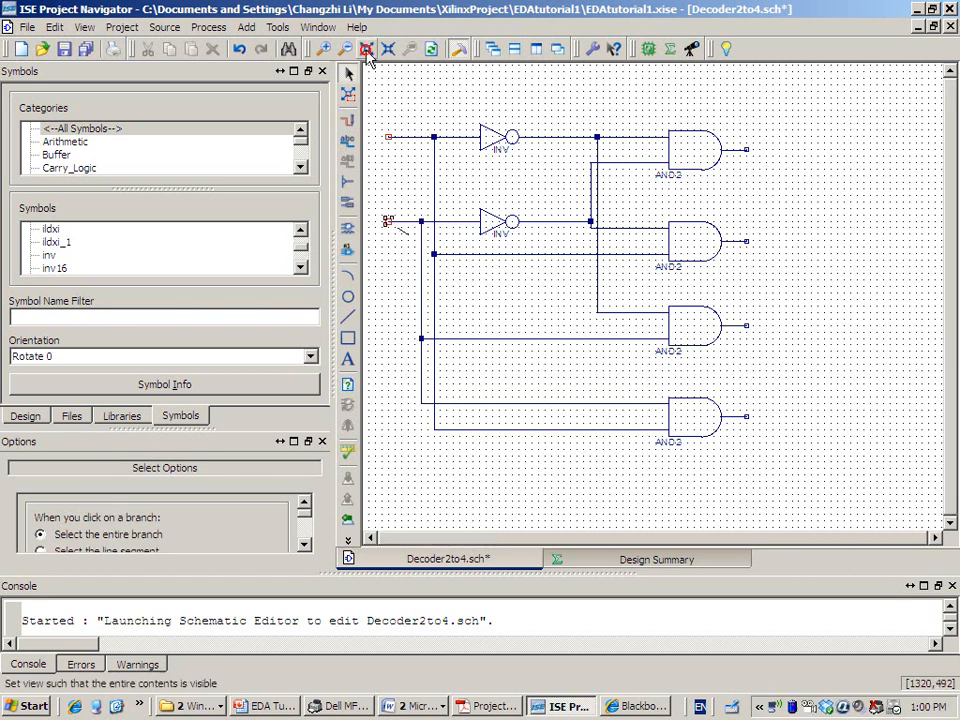
Zoom to fit the whole schematic sheet, briefly checking the tutorial slides.
click(366, 47)
scroll(660, 240, up, 3)
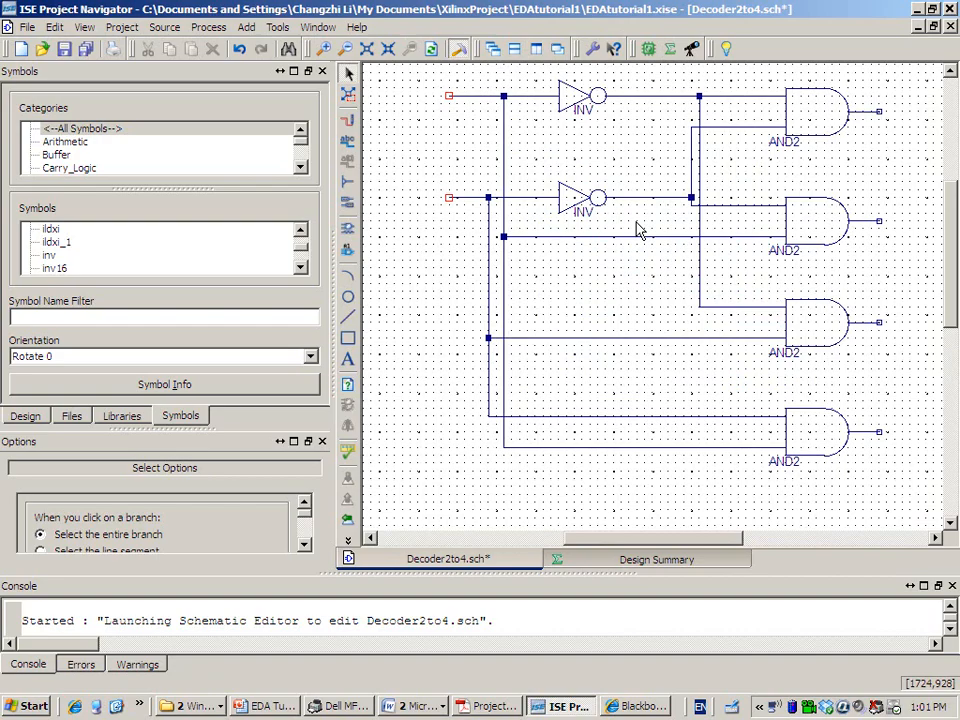
key(alt+Tab)
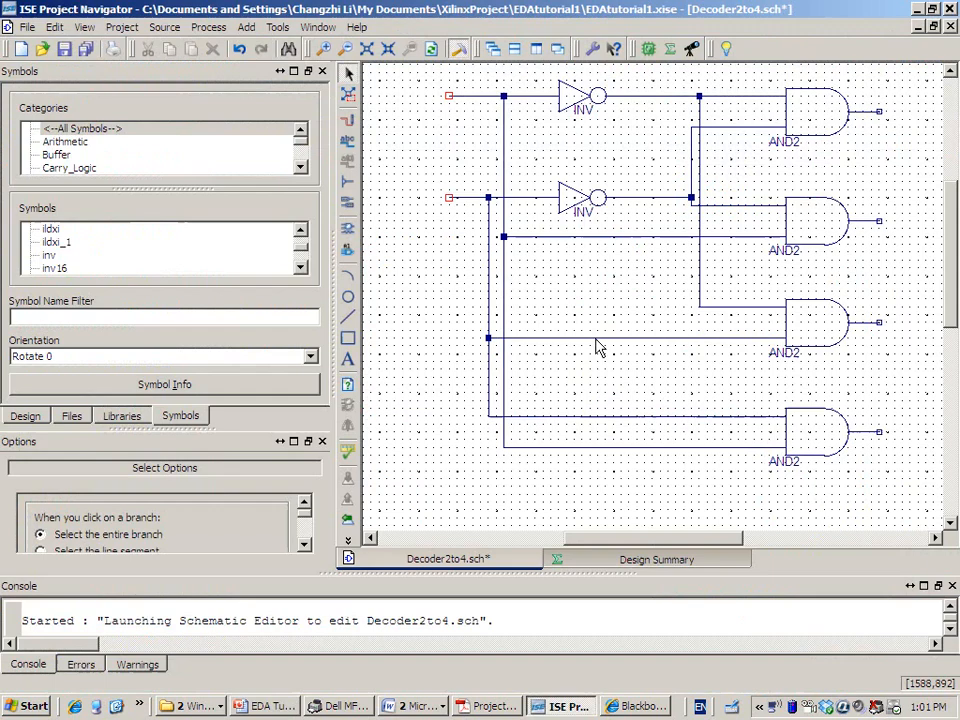
key(alt+Tab)
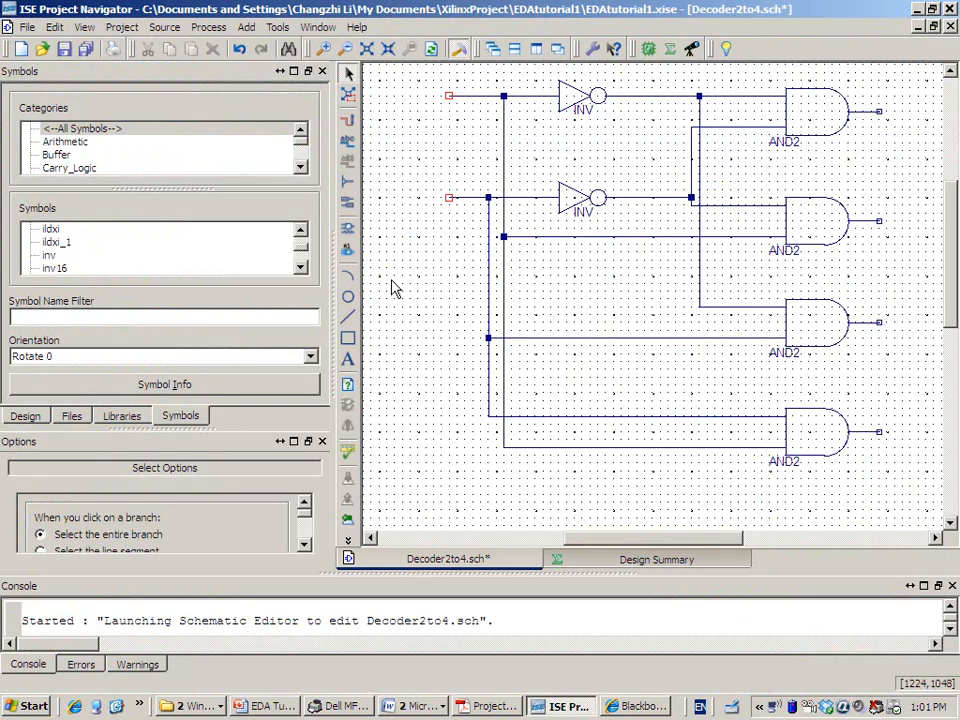
Place I/O markers on both input wires and on the top three AND2 gate outputs.
click(349, 204)
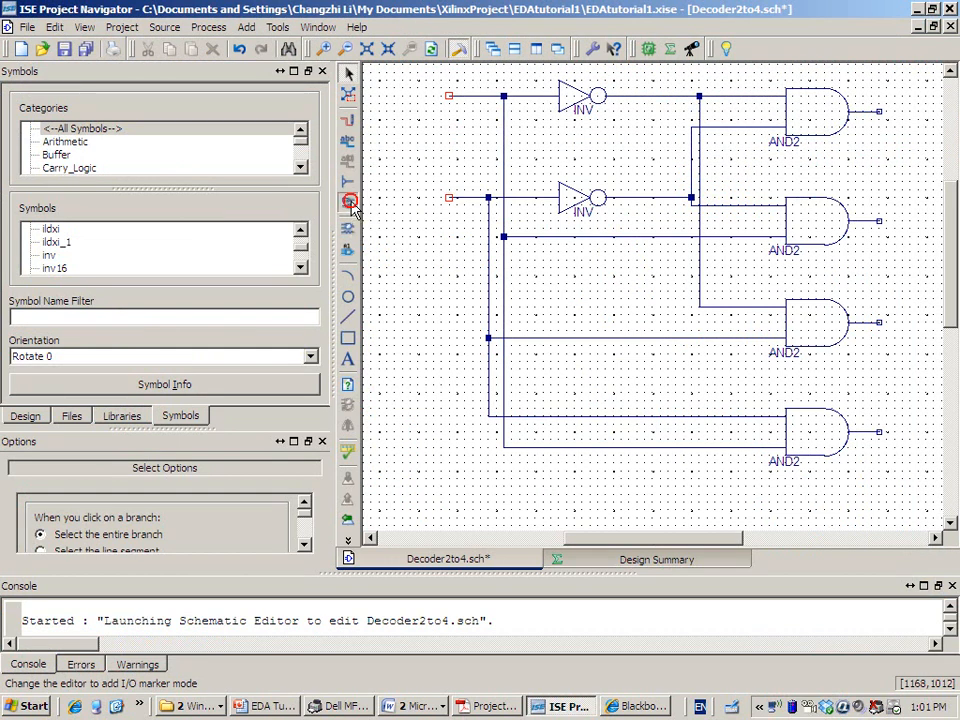
click(445, 96)
click(448, 197)
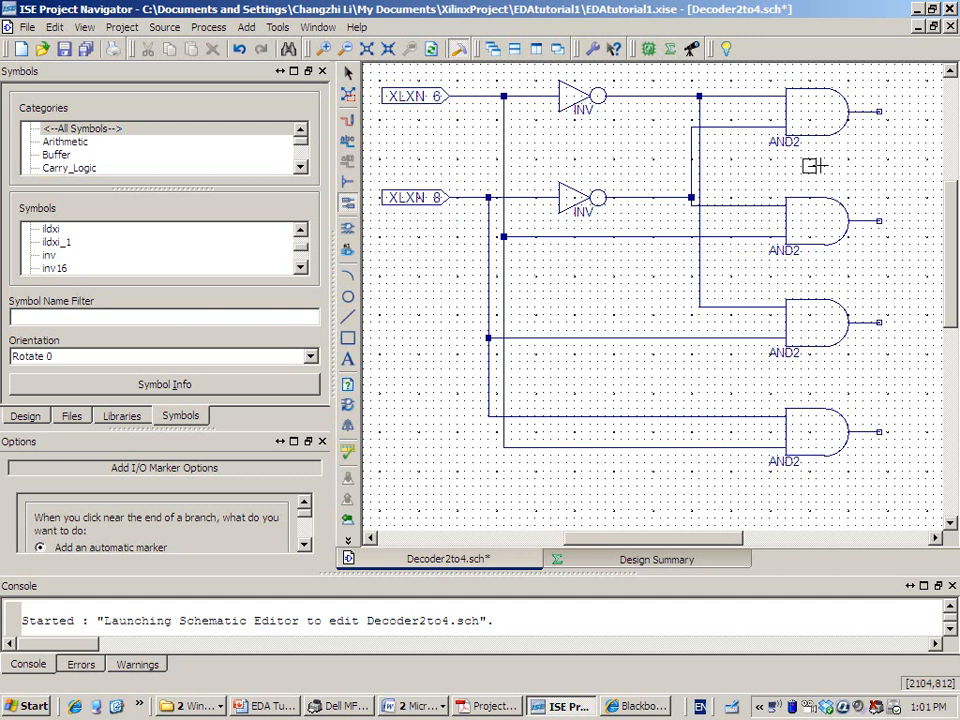
click(875, 112)
click(877, 220)
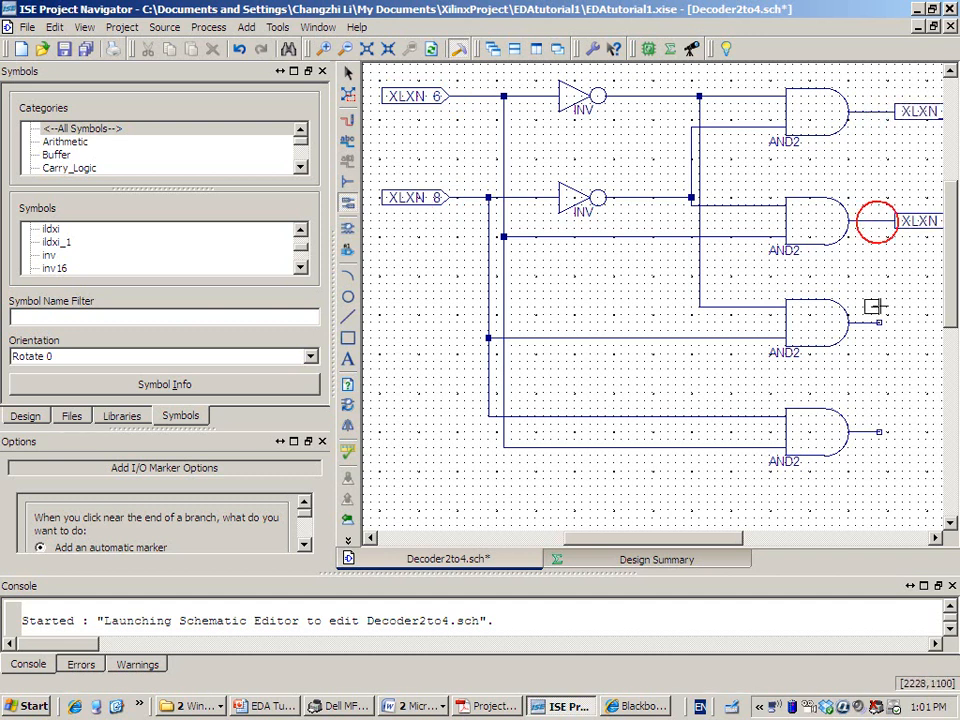
click(877, 322)
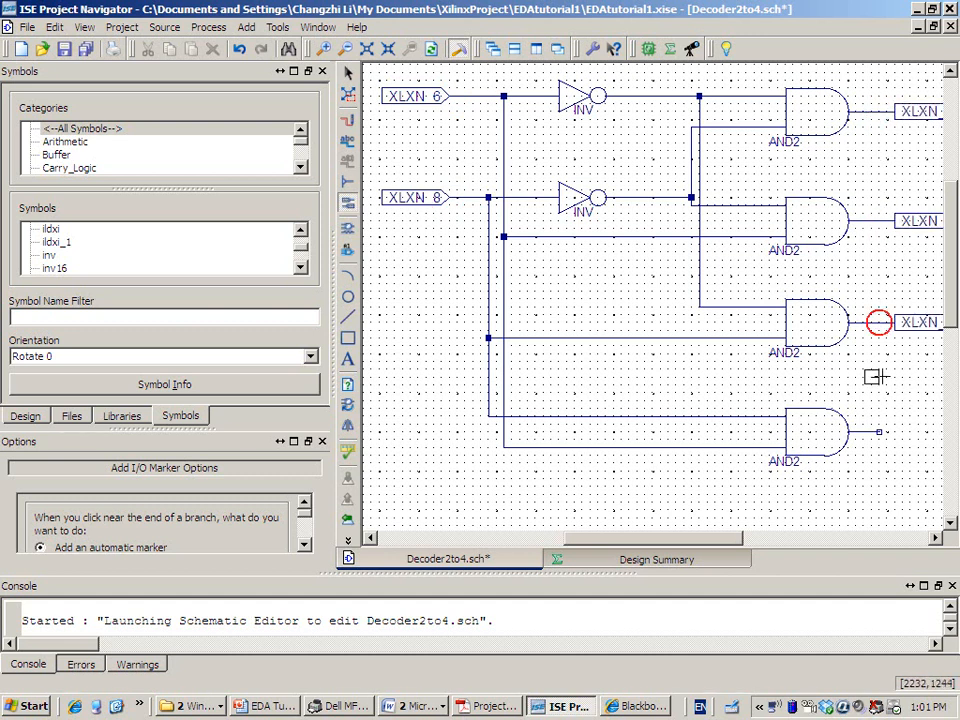
Put an I/O marker on the fourth AND2 gate's output.
click(875, 432)
key(Escape)
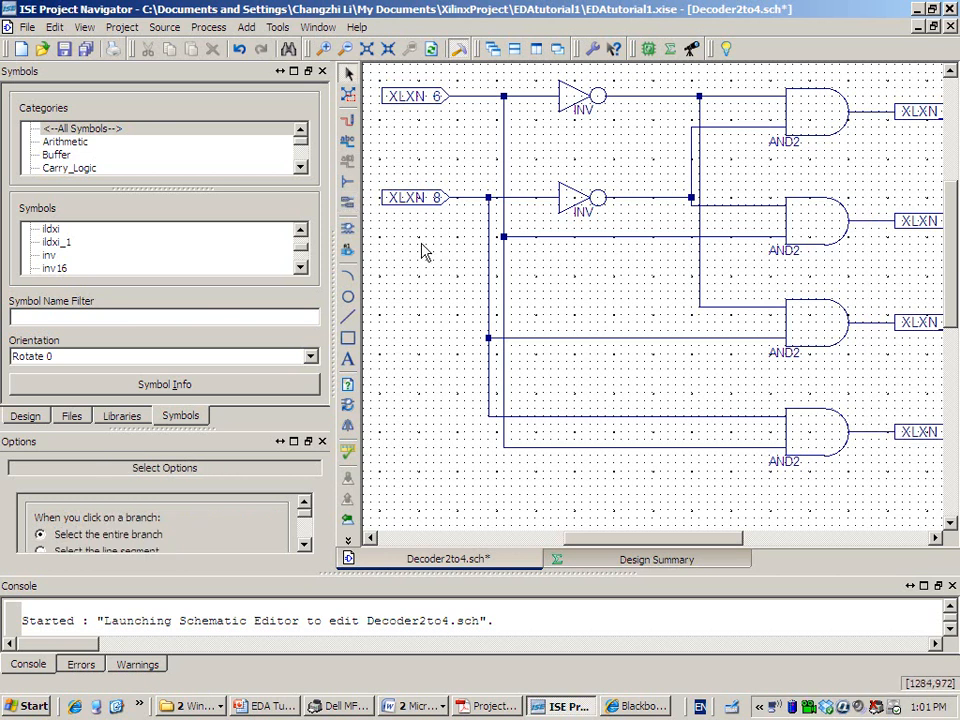
scroll(442, 275, up, 1)
scroll(442, 274, down, 1)
Rename the input net XLXN_6 to A0 in its object properties.
click(431, 97)
click(420, 238)
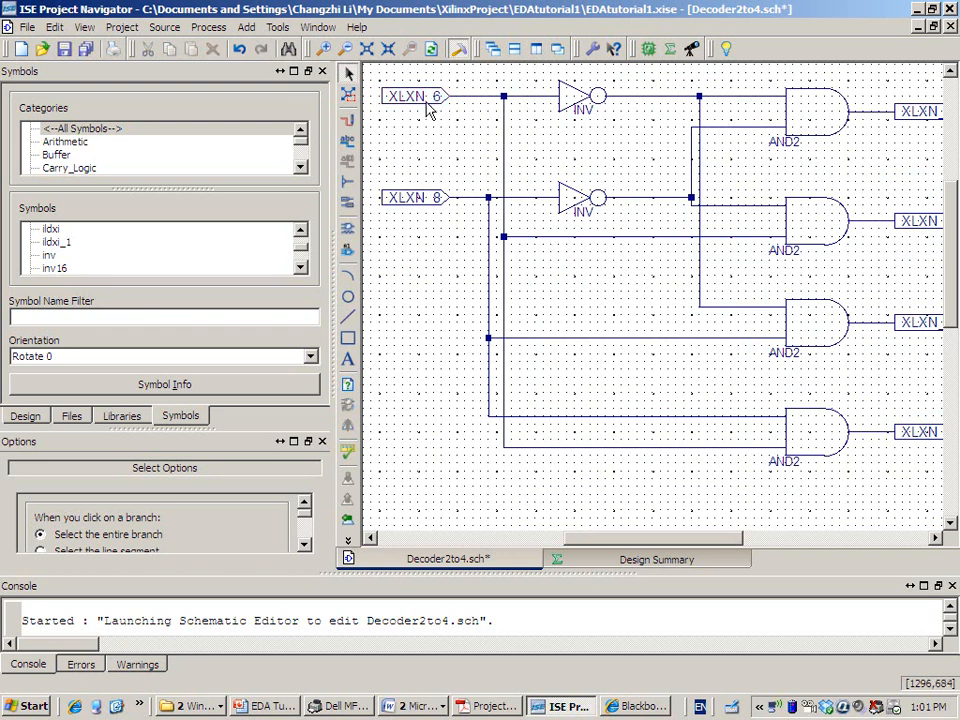
mouse_move(428, 108)
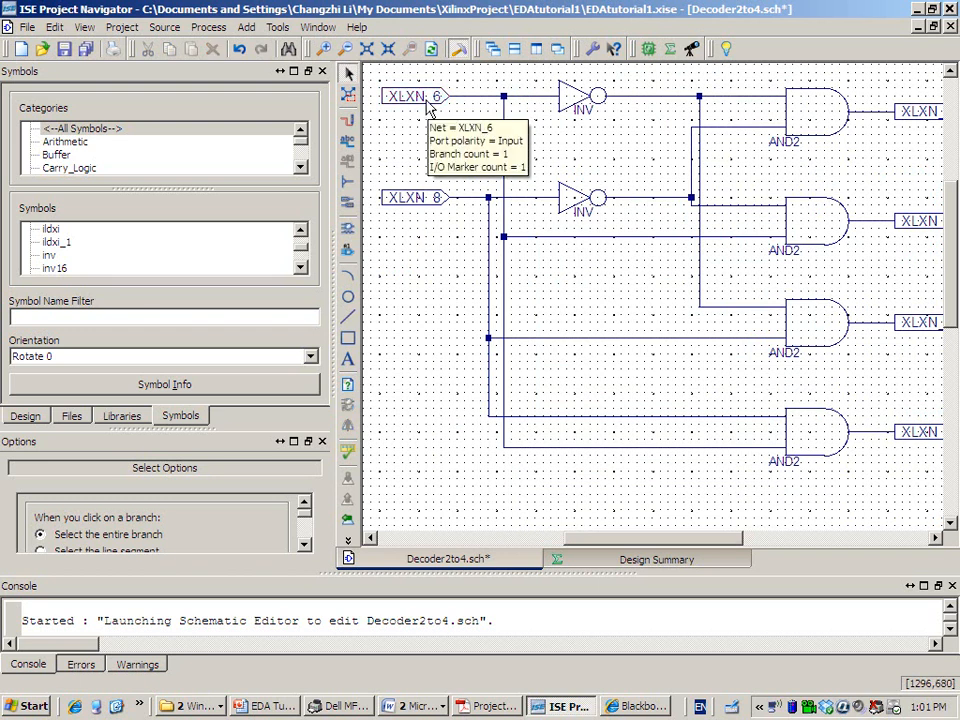
double_click(431, 97)
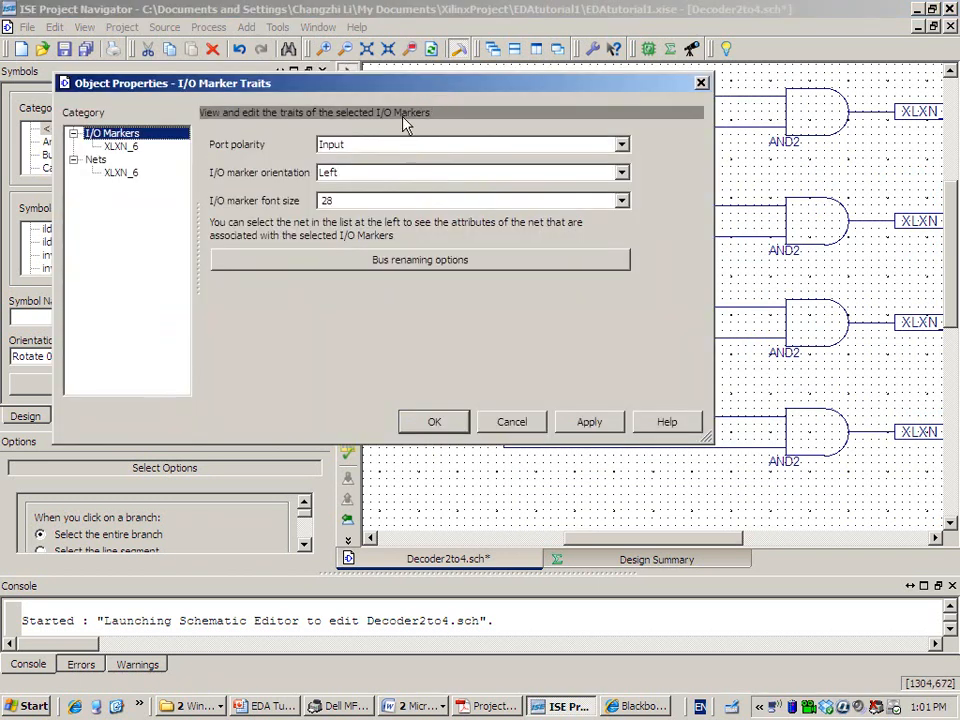
click(120, 174)
double_click(332, 176)
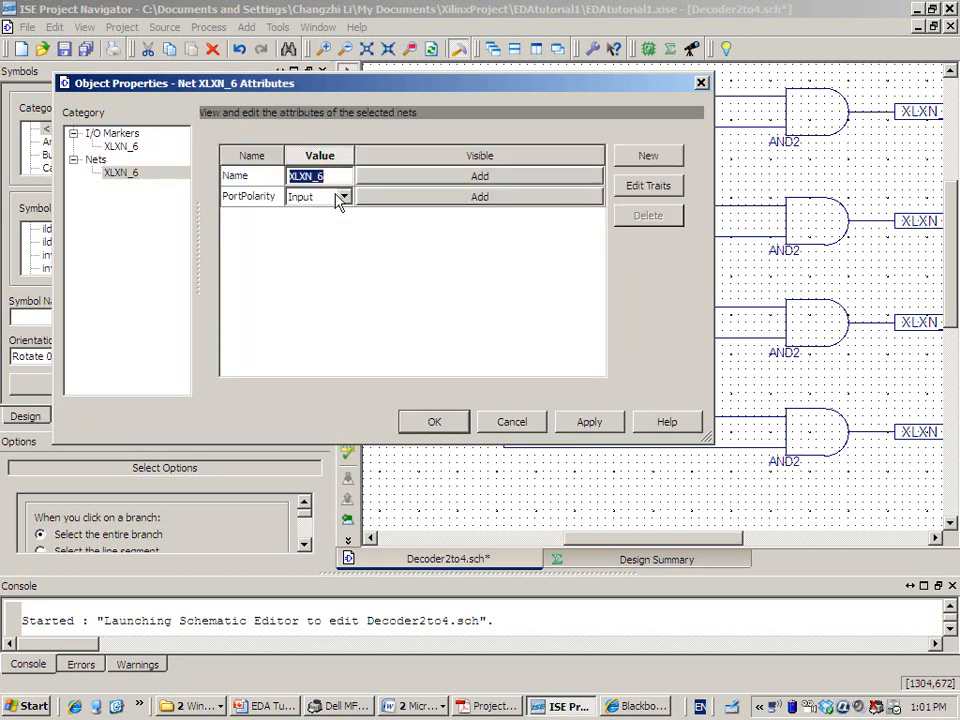
text(A0)
click(425, 416)
click(418, 354)
Rename the input net XLXN_8 to A1.
click(428, 199)
double_click(428, 199)
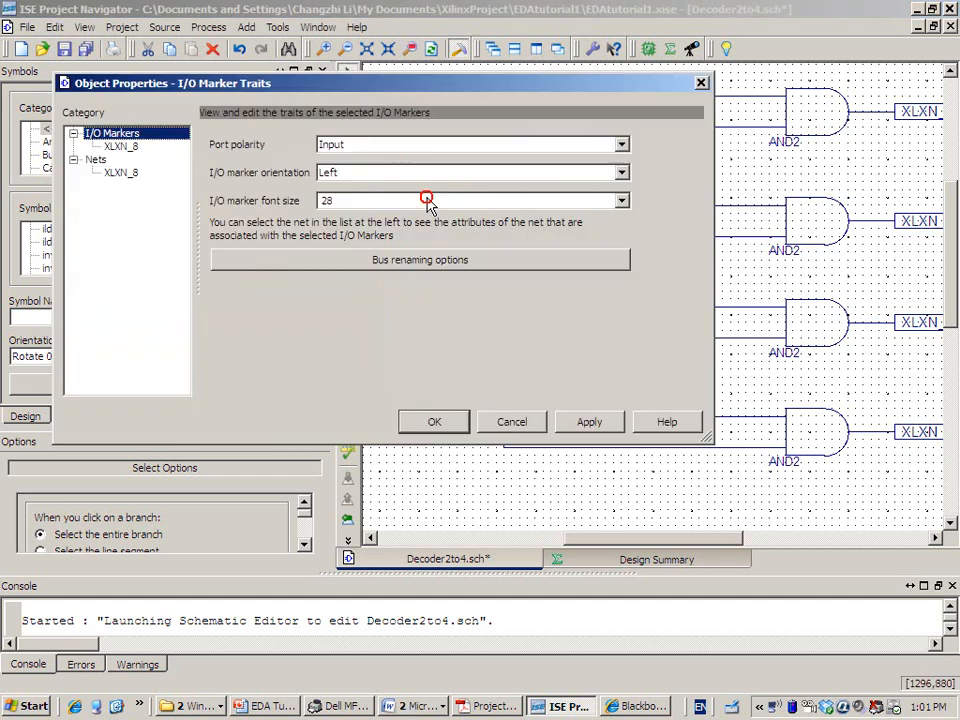
click(129, 172)
double_click(300, 175)
text(A1)
click(432, 420)
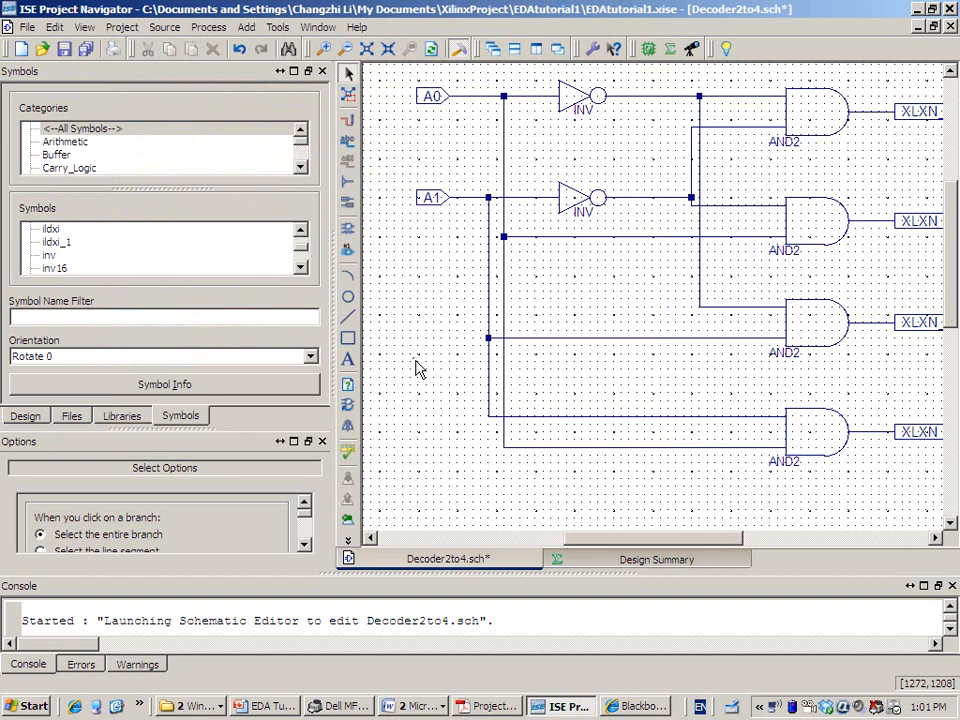
click(415, 362)
Rename the top output net XLXN_10 to D0.
drag(697, 537, 751, 537)
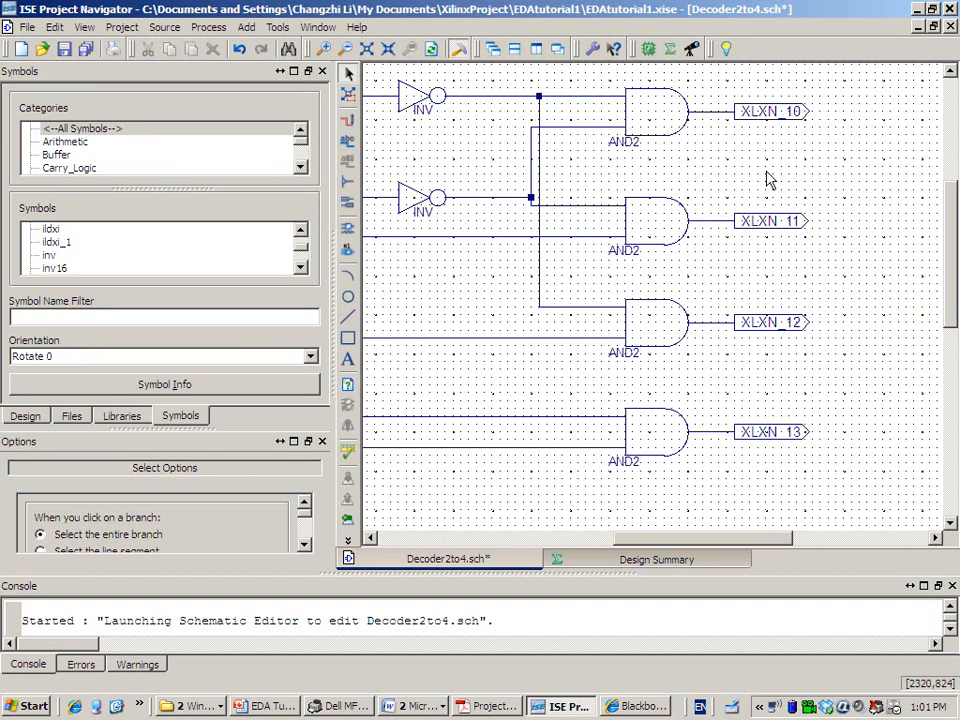
double_click(773, 112)
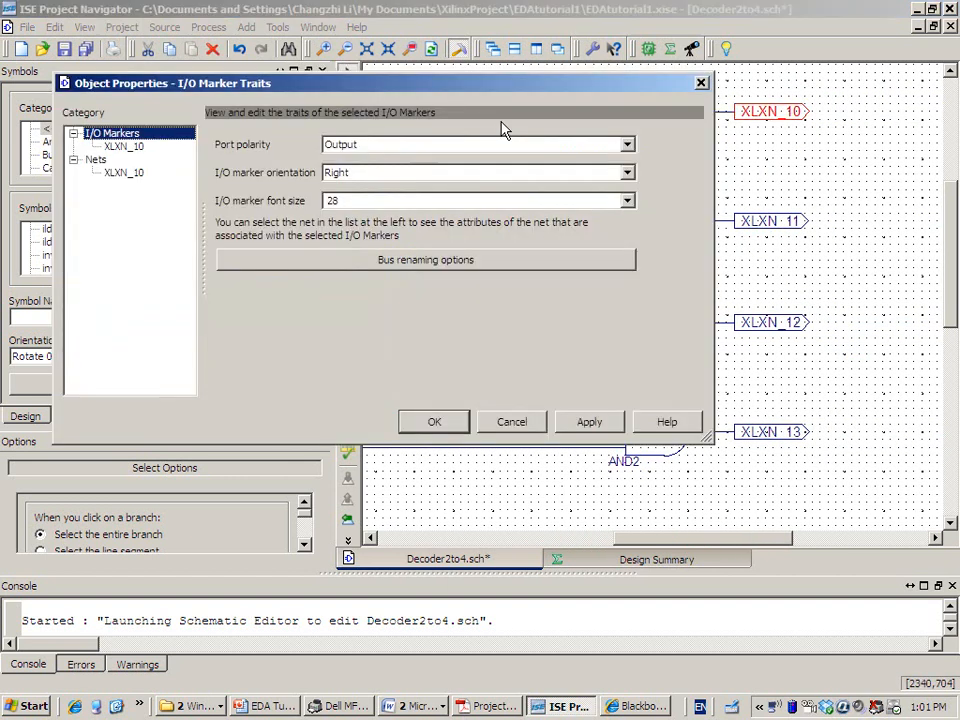
click(138, 178)
double_click(310, 175)
text(D0)
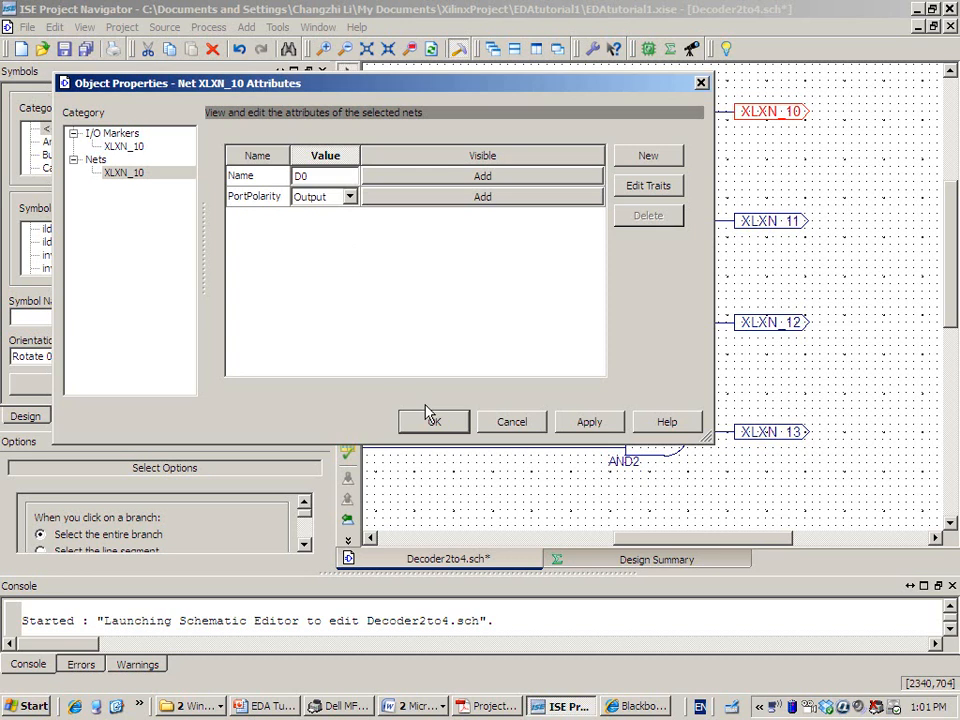
click(428, 414)
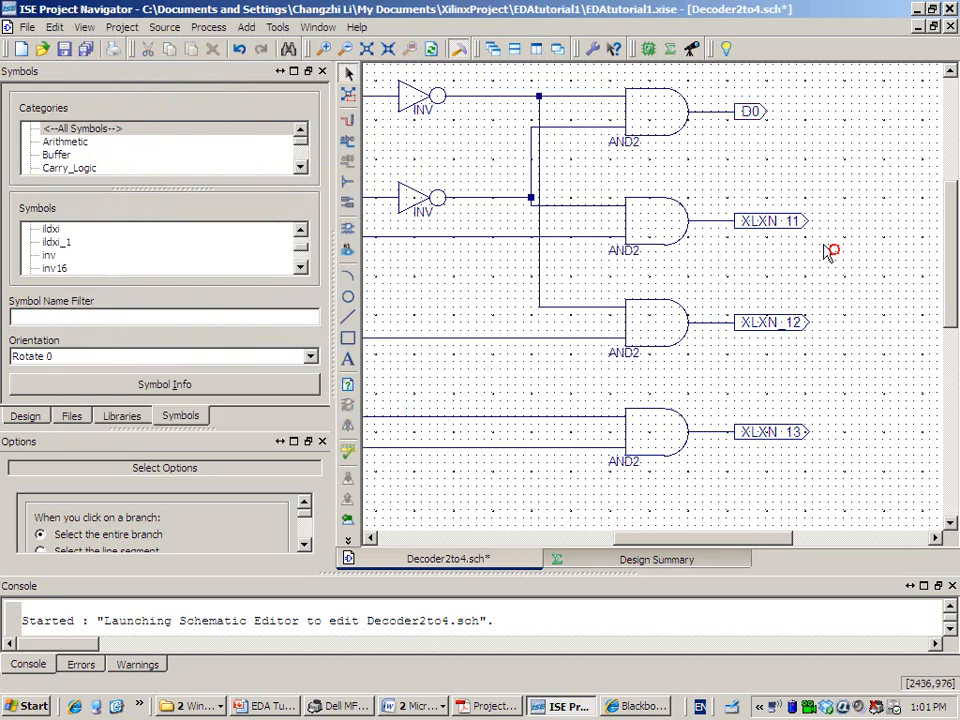
Rename output net XLXN_11 to D1, correcting a mistyped digit.
double_click(792, 222)
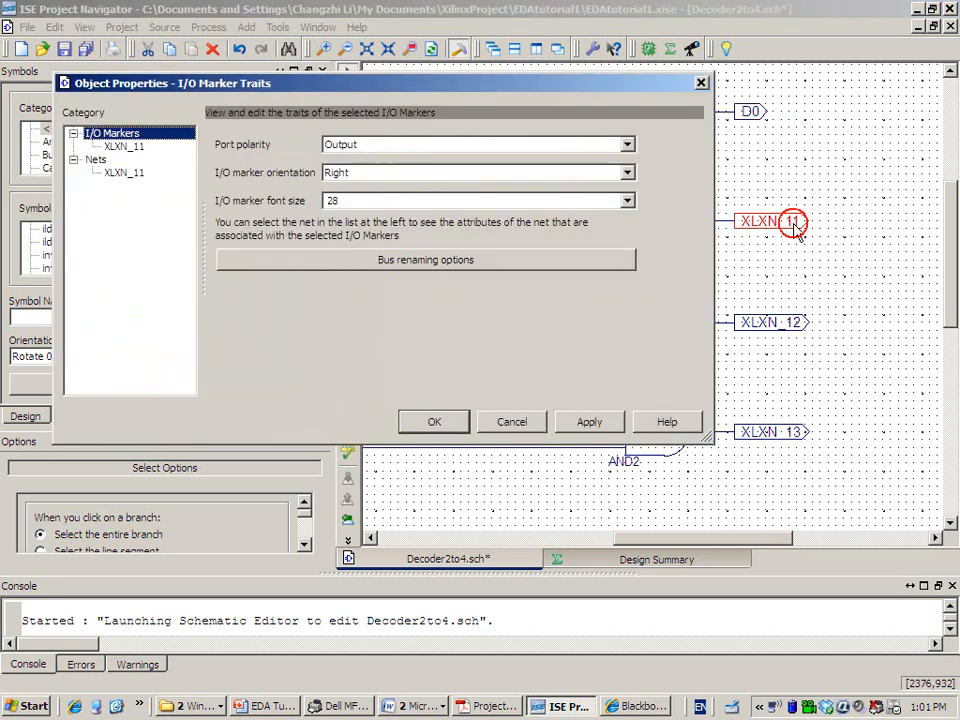
click(125, 176)
double_click(330, 176)
text(D2)
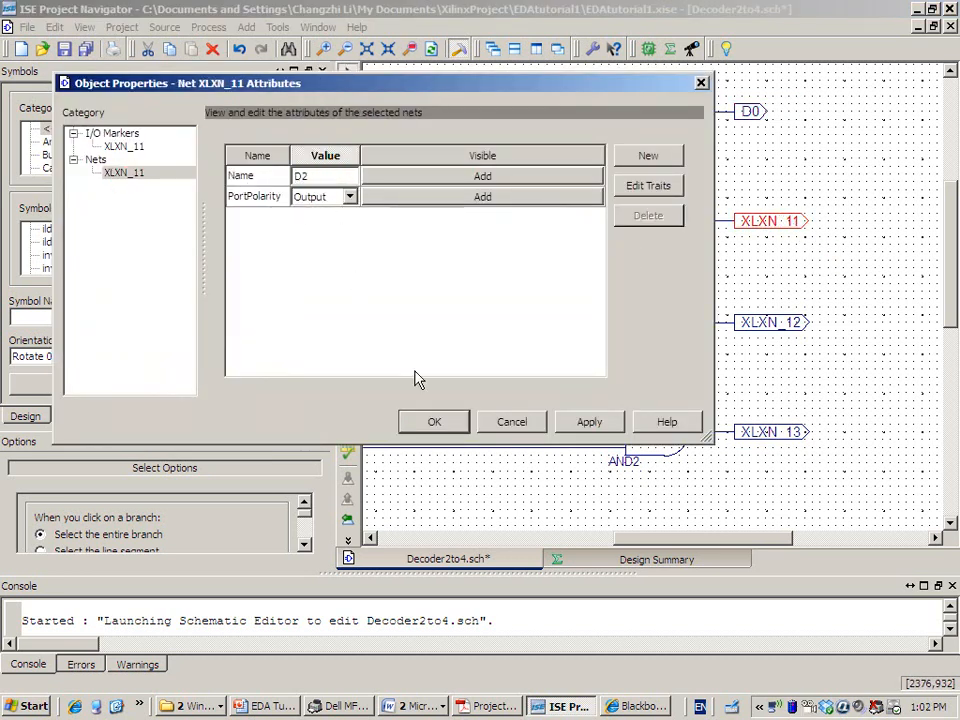
key(BackSpace)
text(1)
click(447, 419)
click(900, 282)
Rename output nets XLXN_12 to D2 and XLXN_13 to D3.
double_click(776, 324)
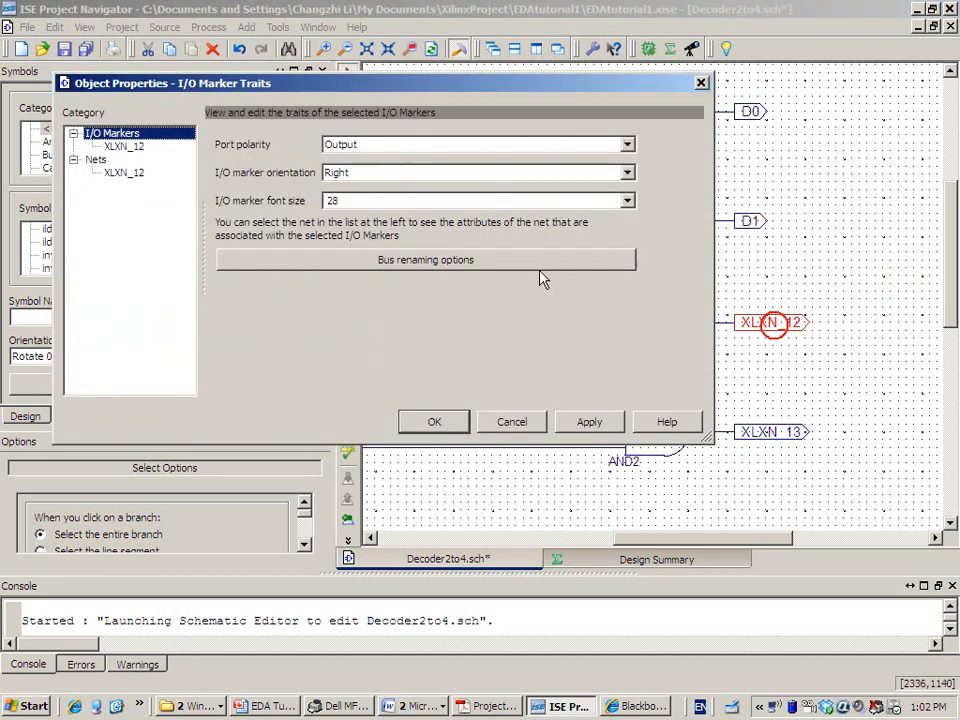
click(127, 173)
double_click(330, 176)
text(D2)
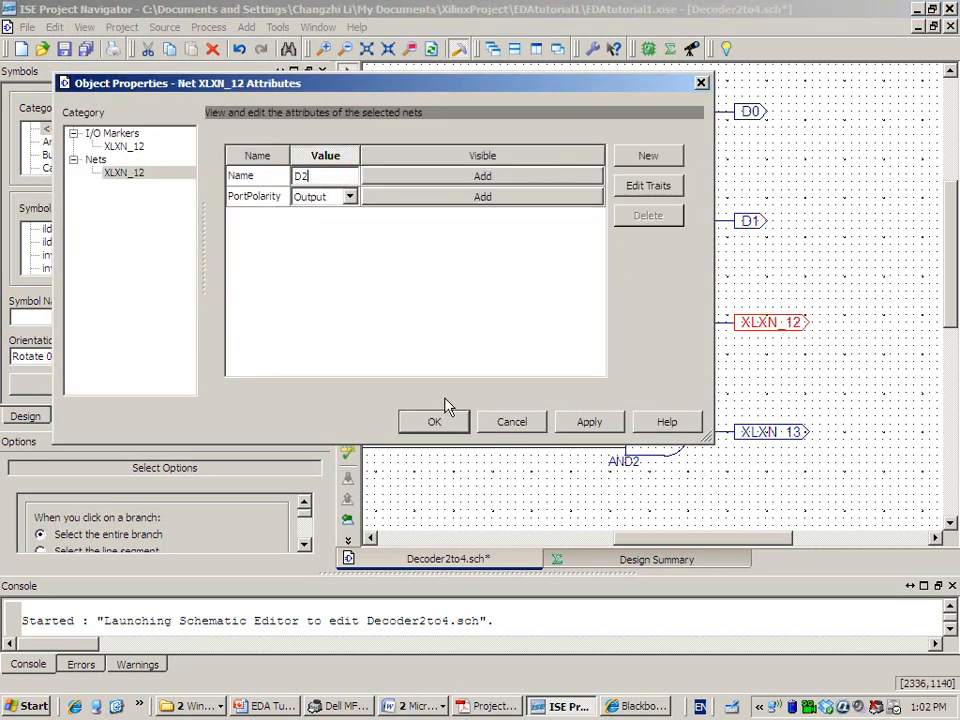
click(440, 423)
double_click(766, 434)
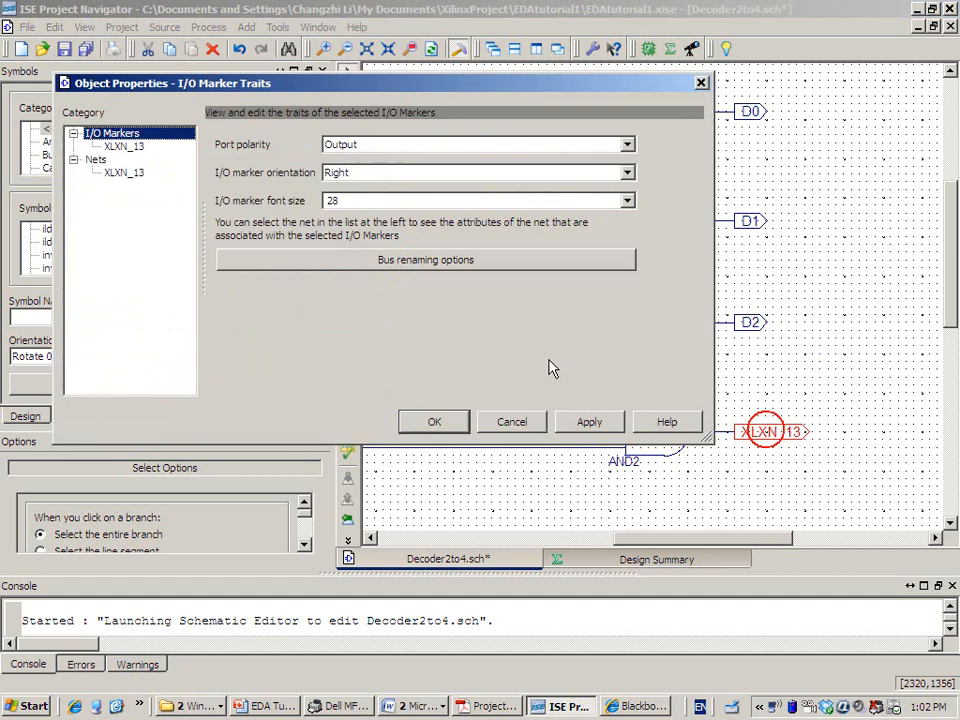
click(124, 173)
double_click(330, 176)
text(D3)
click(440, 421)
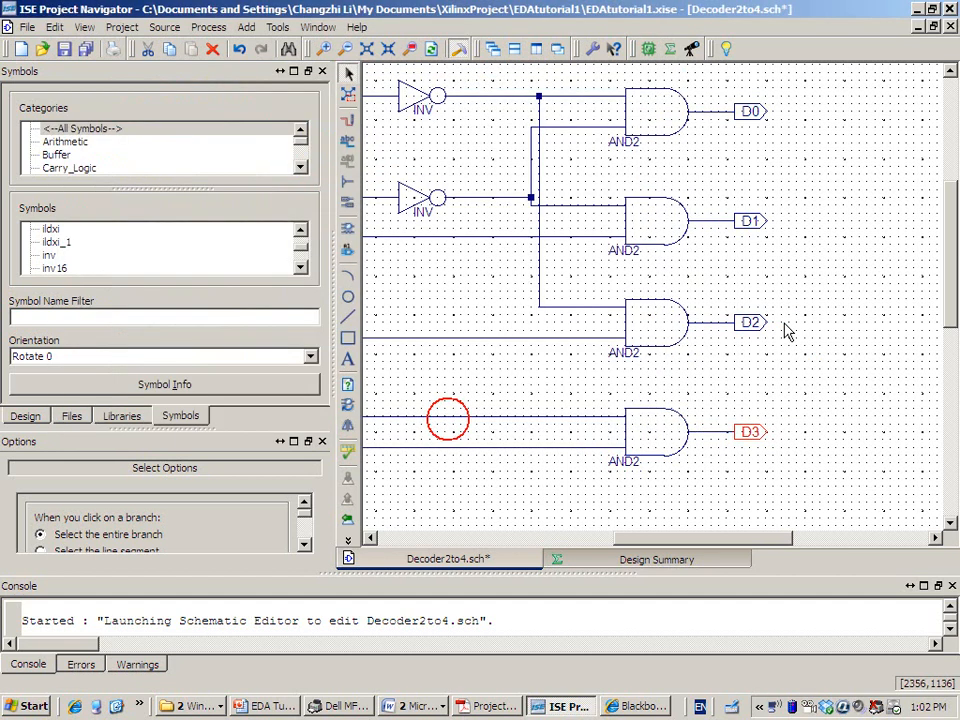
Fit the whole circuit in view and save the Decoder2to4 schematic.
click(367, 48)
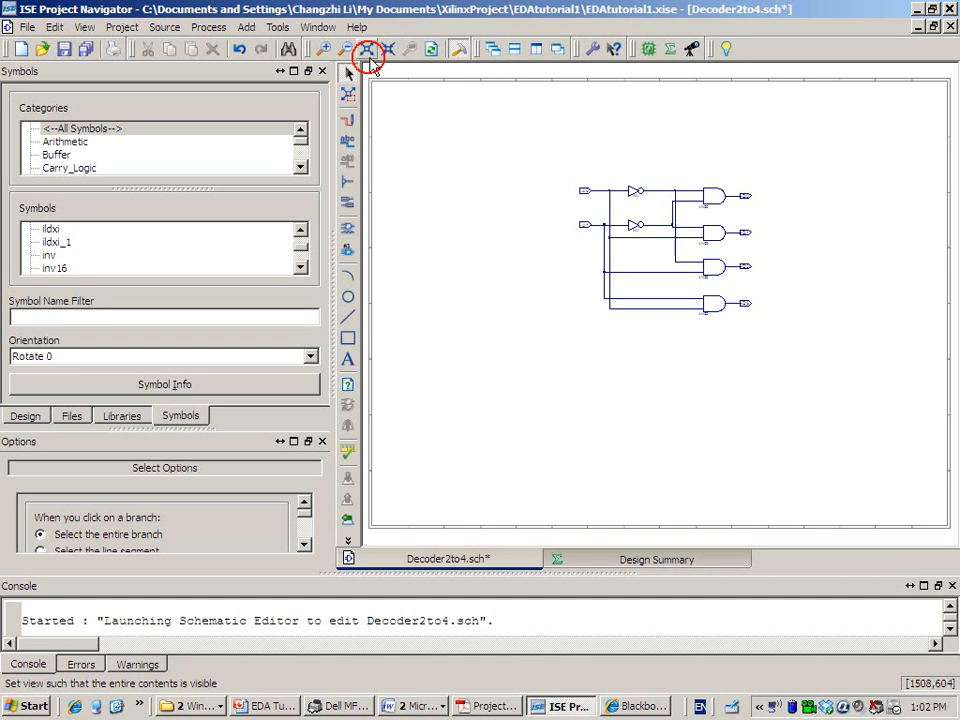
click(63, 48)
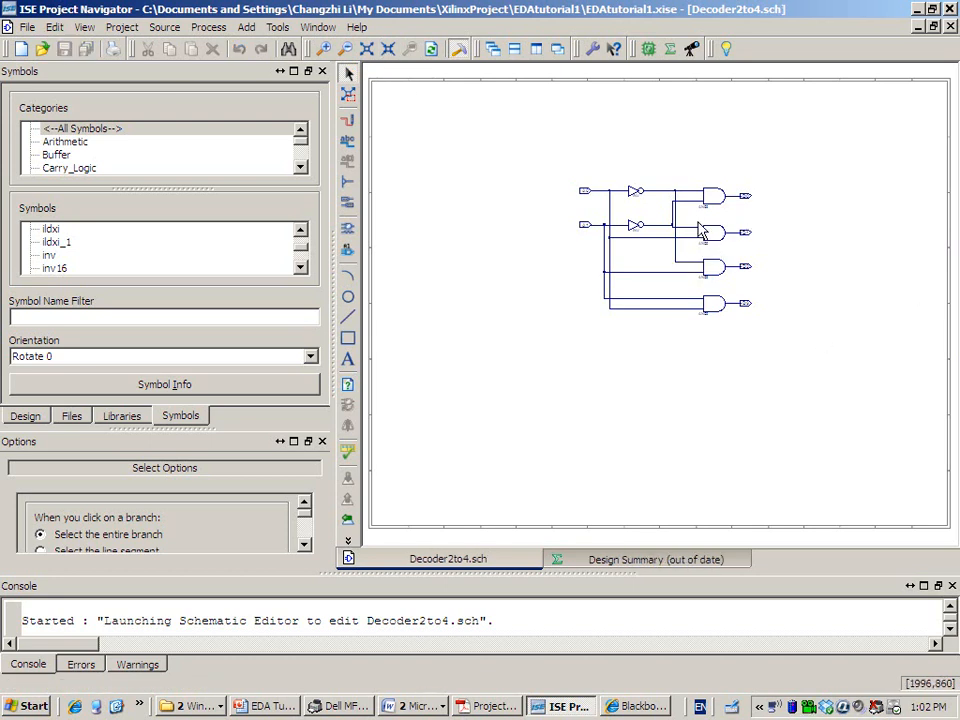
scroll(707, 250, up, 2)
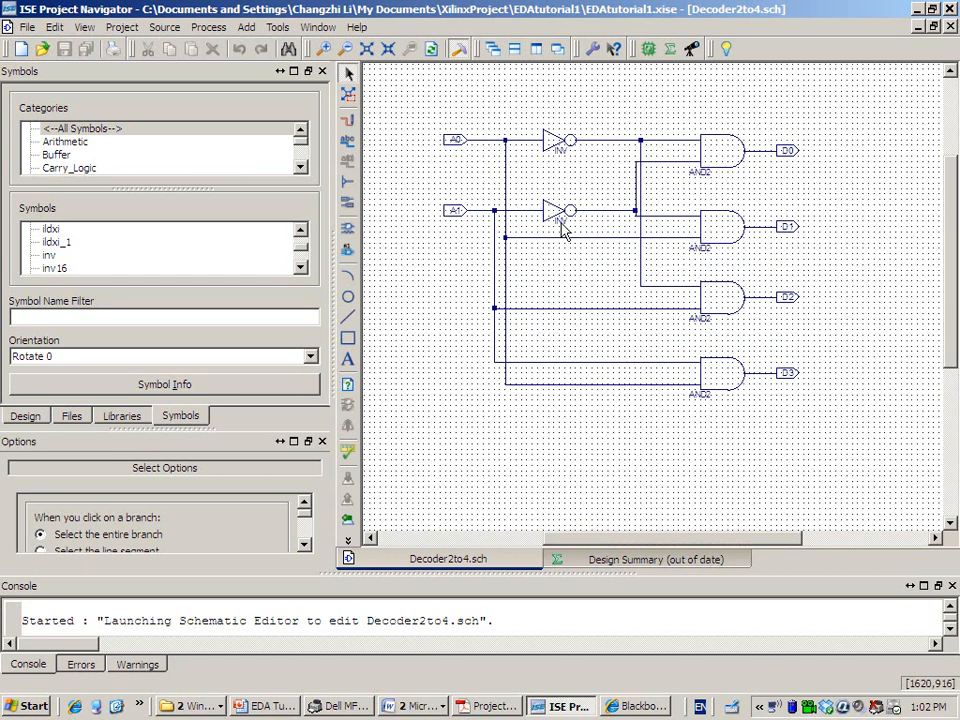
scroll(466, 280, up, 1)
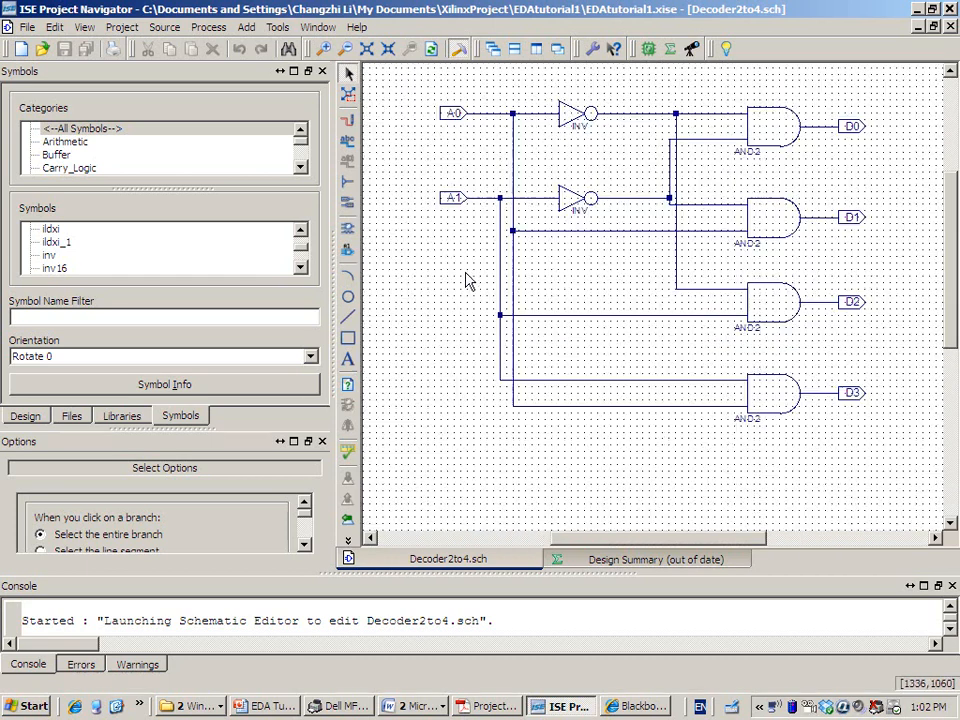
Add a text label with font size 40 containing the designer's name credit.
click(349, 362)
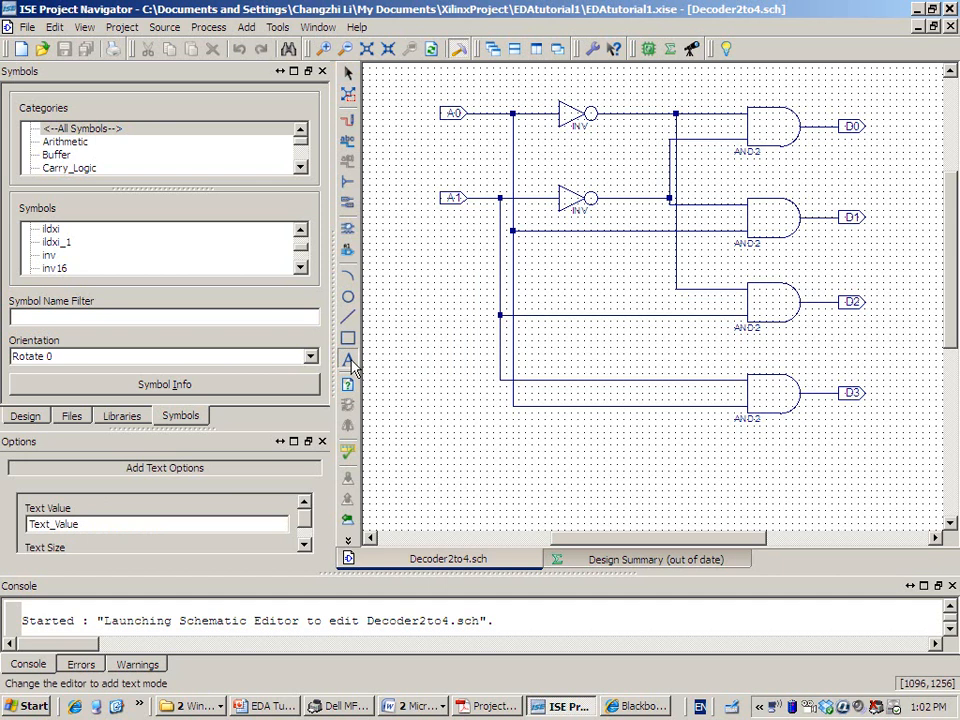
click(618, 449)
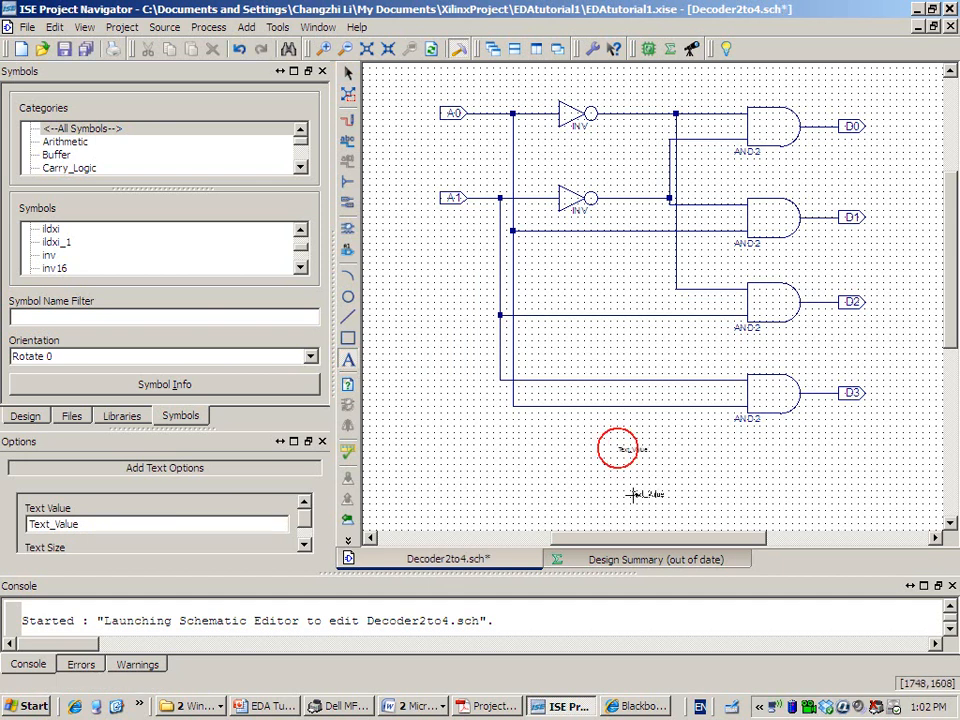
key(Escape)
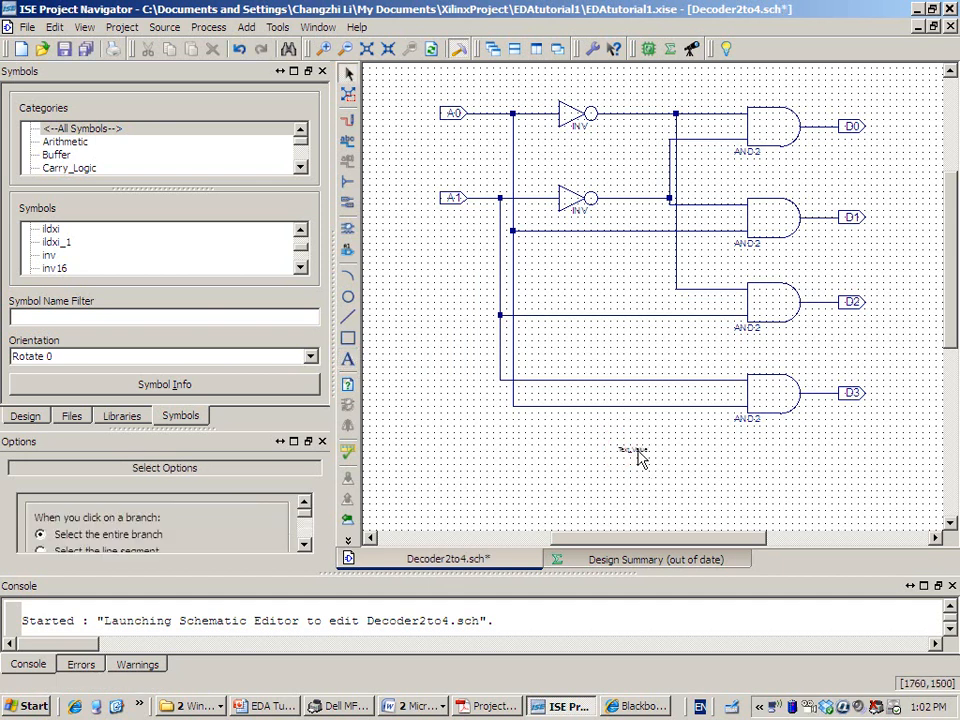
double_click(645, 456)
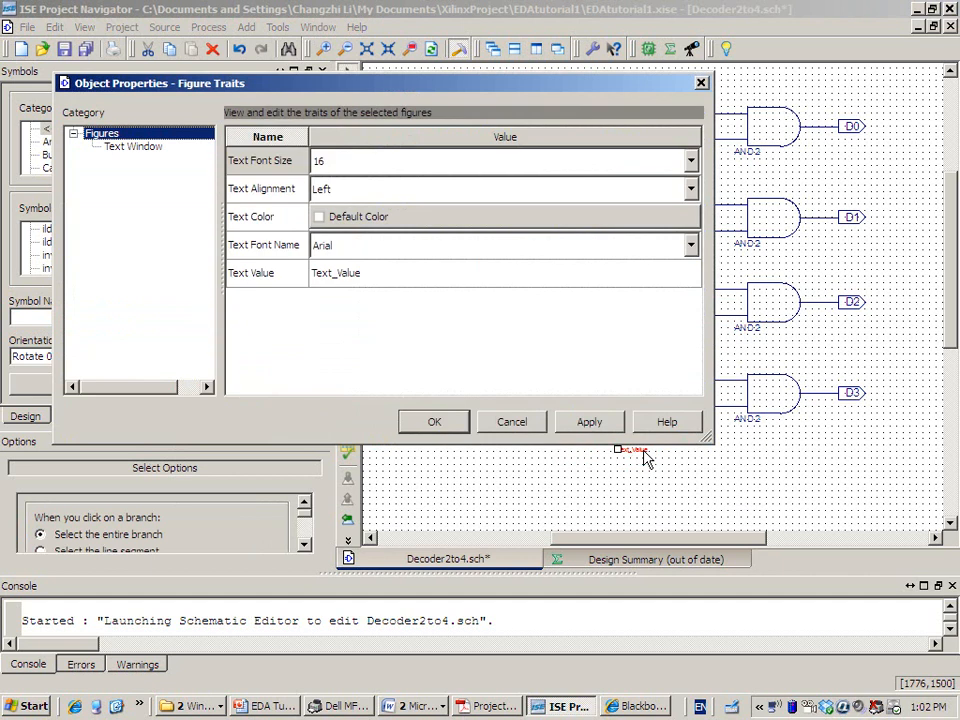
click(140, 148)
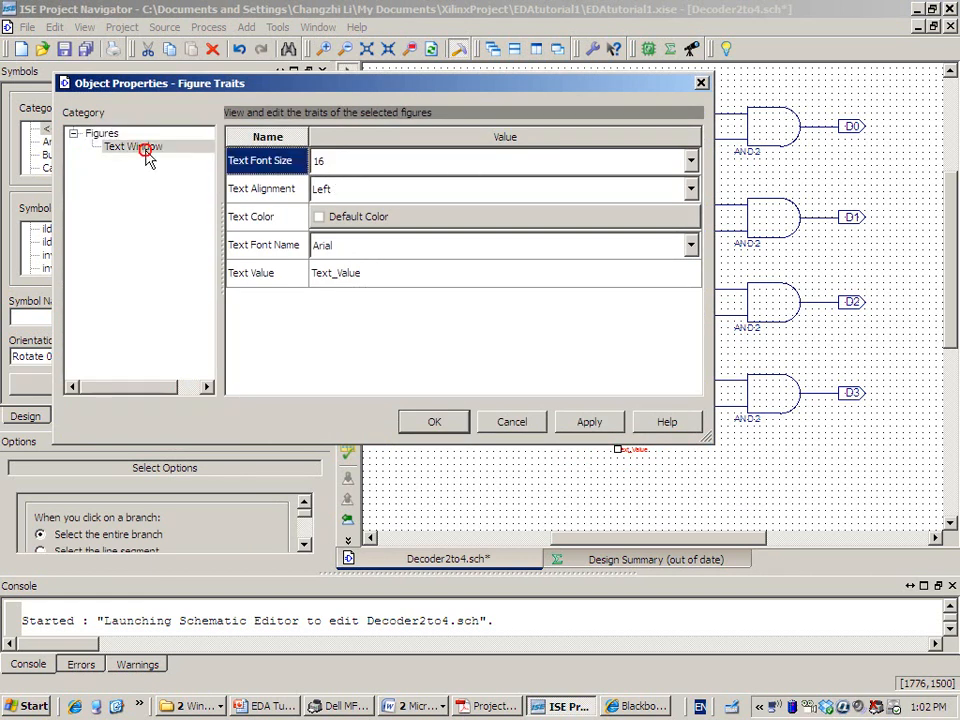
click(348, 162)
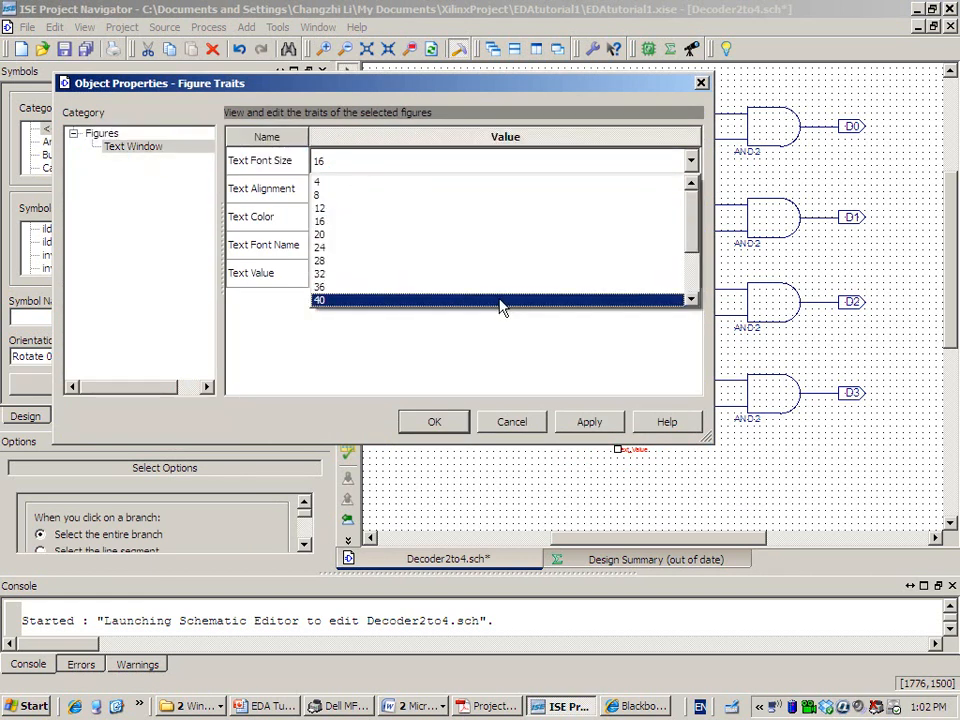
click(500, 300)
click(313, 273)
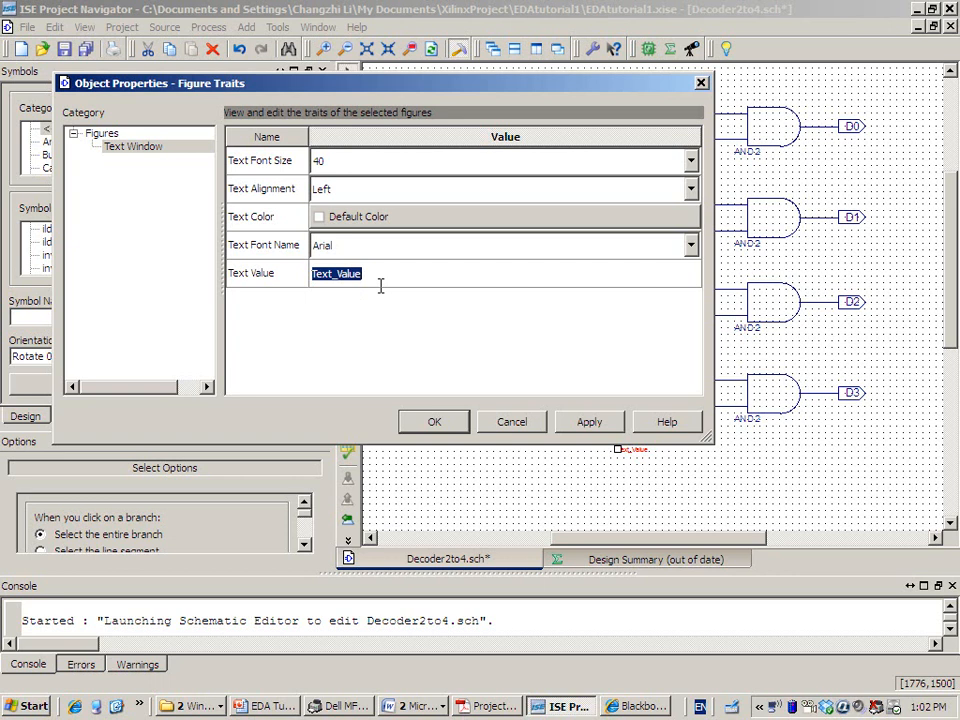
text(Changzhi Li Designed This :))
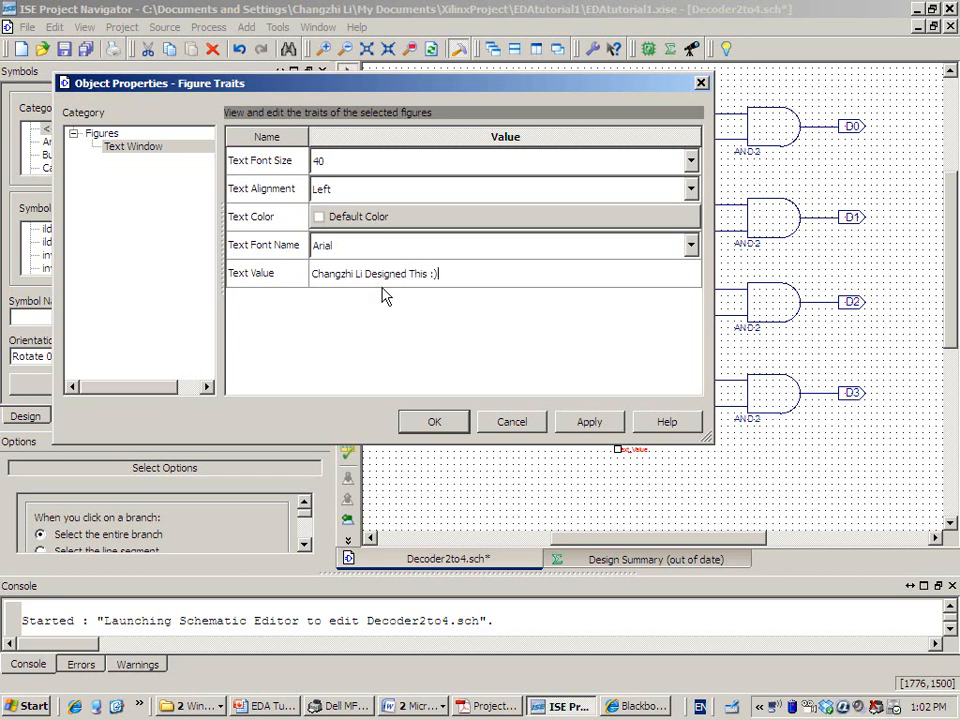
click(437, 421)
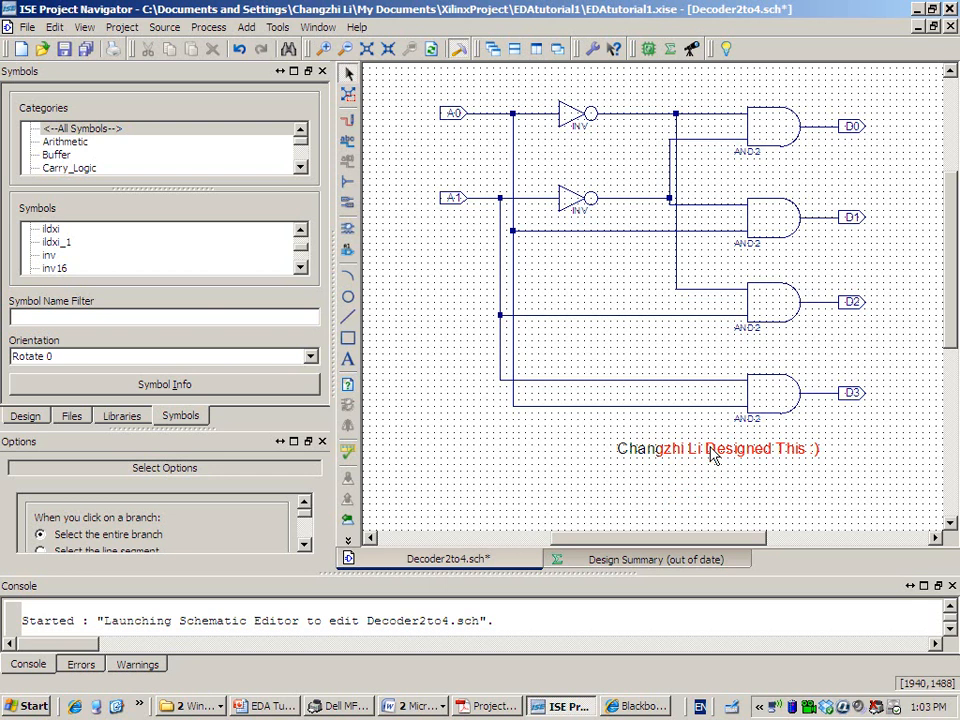
Move the credit note left beneath the AND2 gates and save the schematic.
drag(713, 453, 649, 463)
click(666, 505)
click(63, 48)
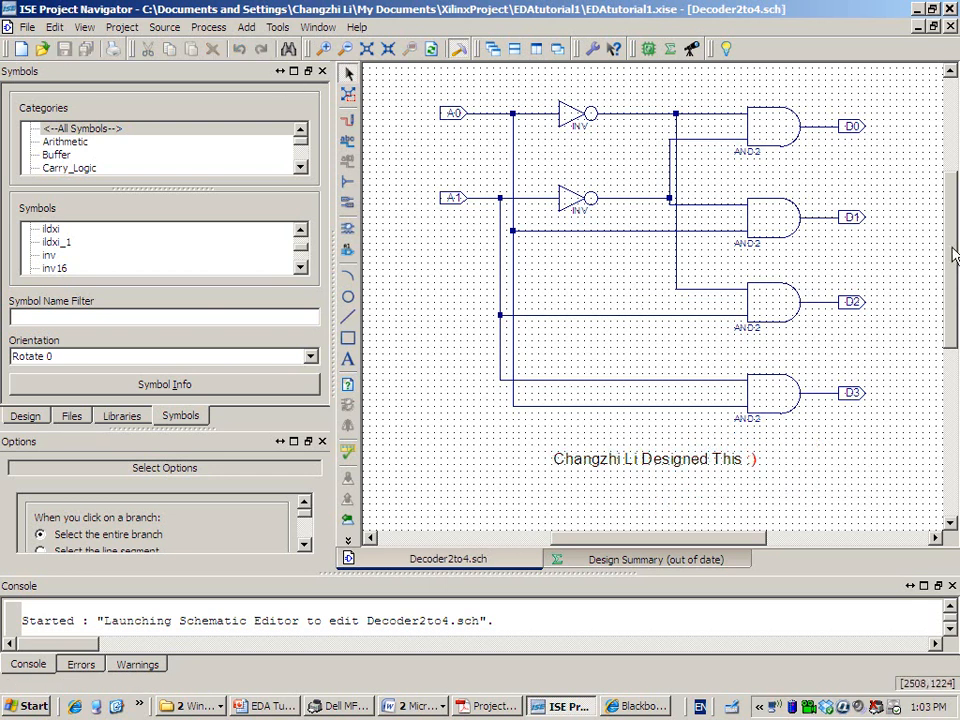
drag(953, 252, 953, 240)
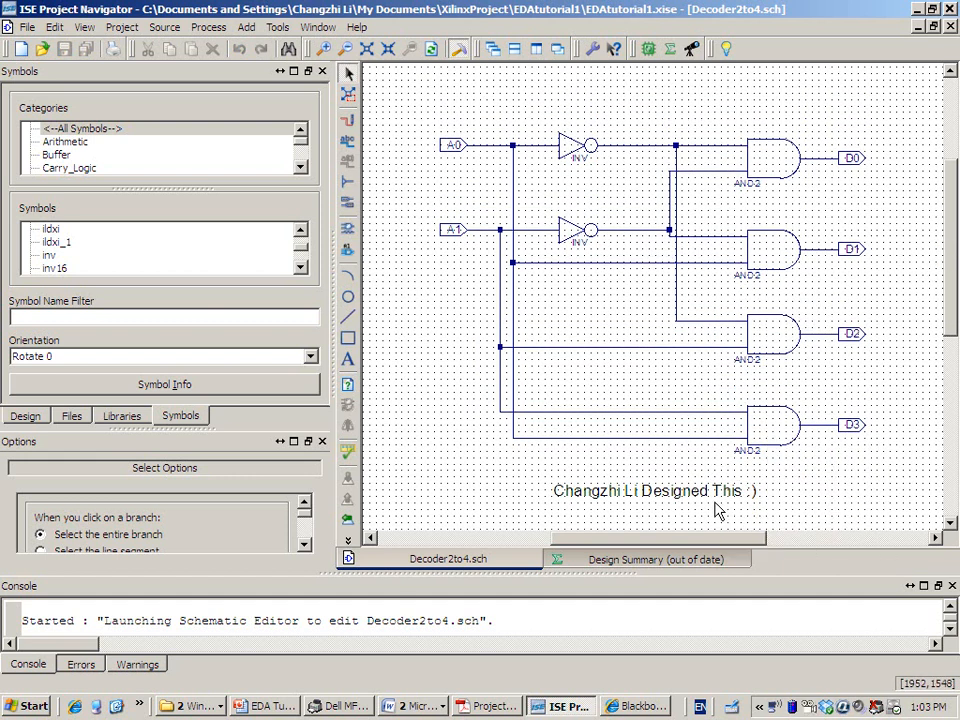
click(449, 344)
Select Decoder2to4 in the Design hierarchy and run Synthesize - XST.
click(26, 416)
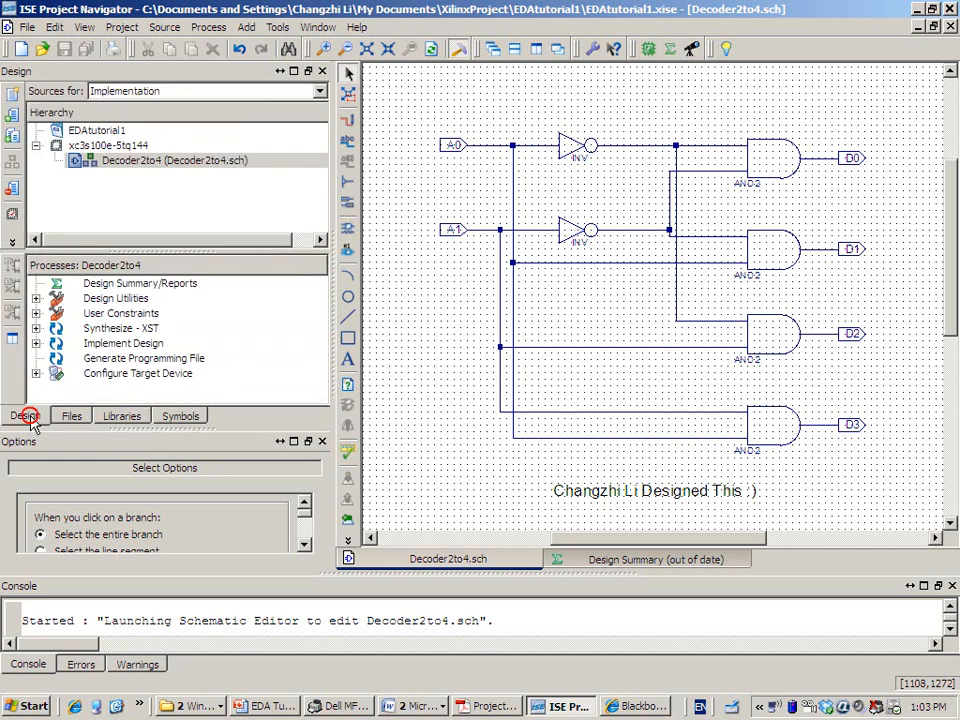
click(204, 168)
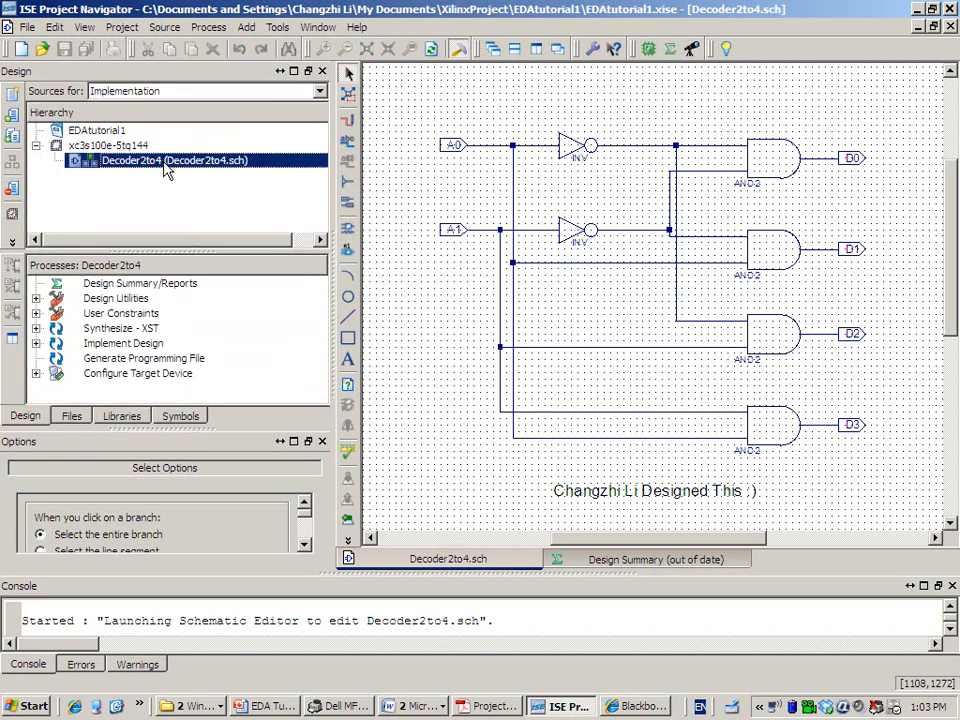
click(86, 330)
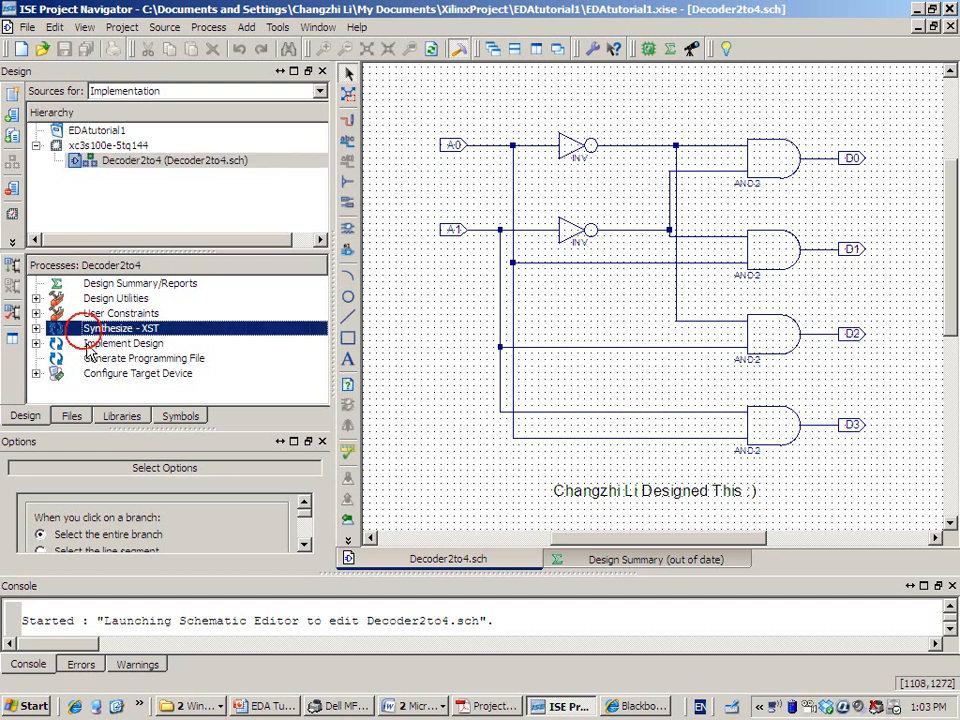
click(88, 358)
click(90, 343)
click(88, 330)
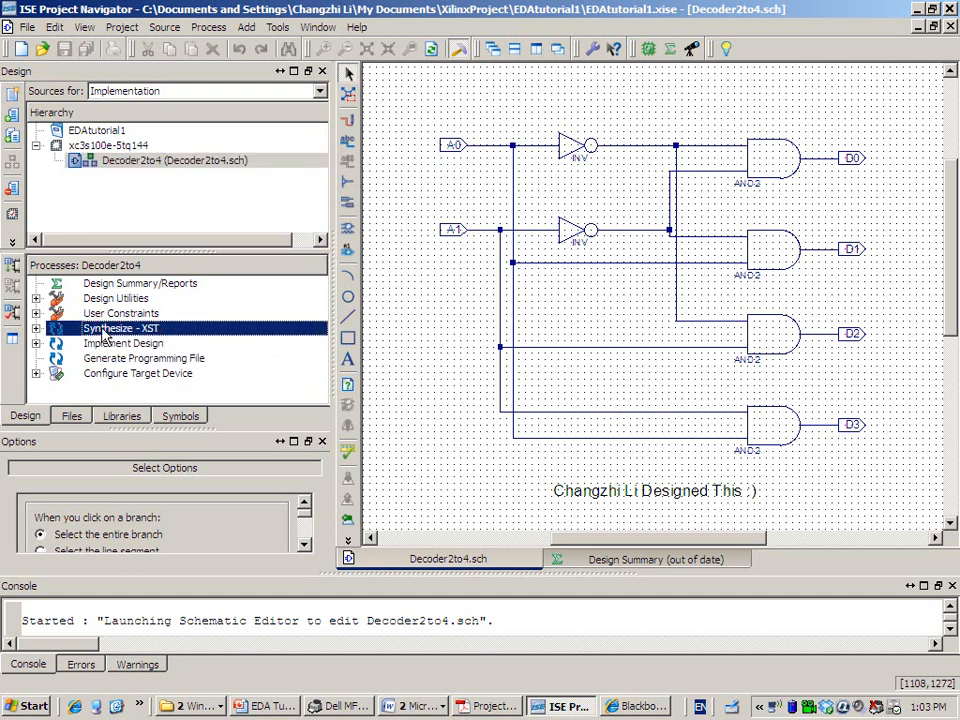
double_click(101, 332)
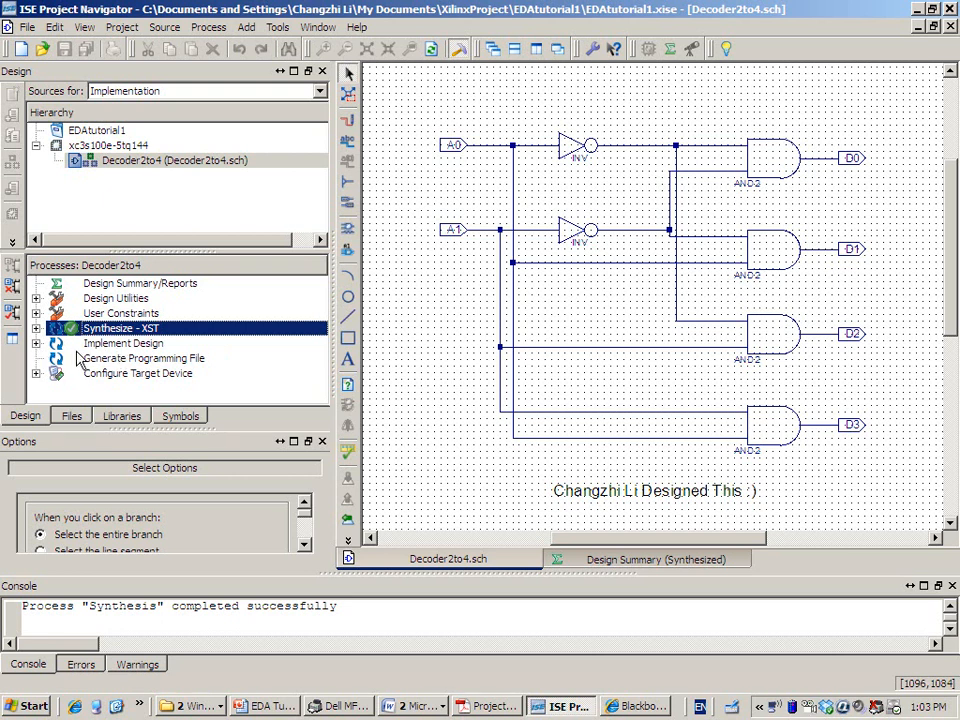
Run Implement Design so Translate, Map and Place & Route complete.
click(36, 343)
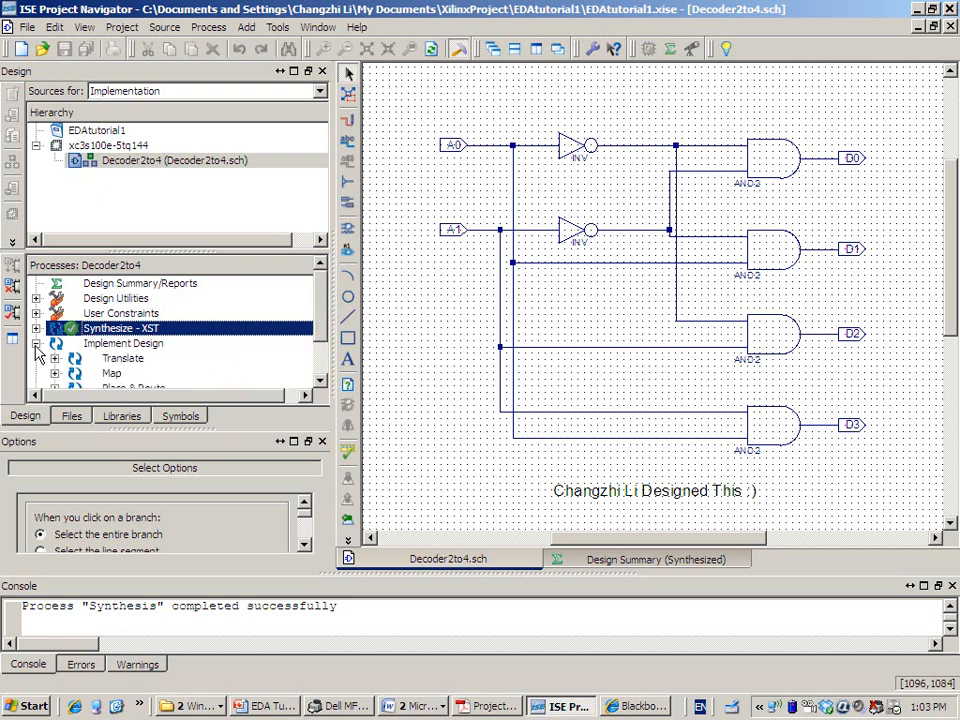
drag(319, 296, 321, 303)
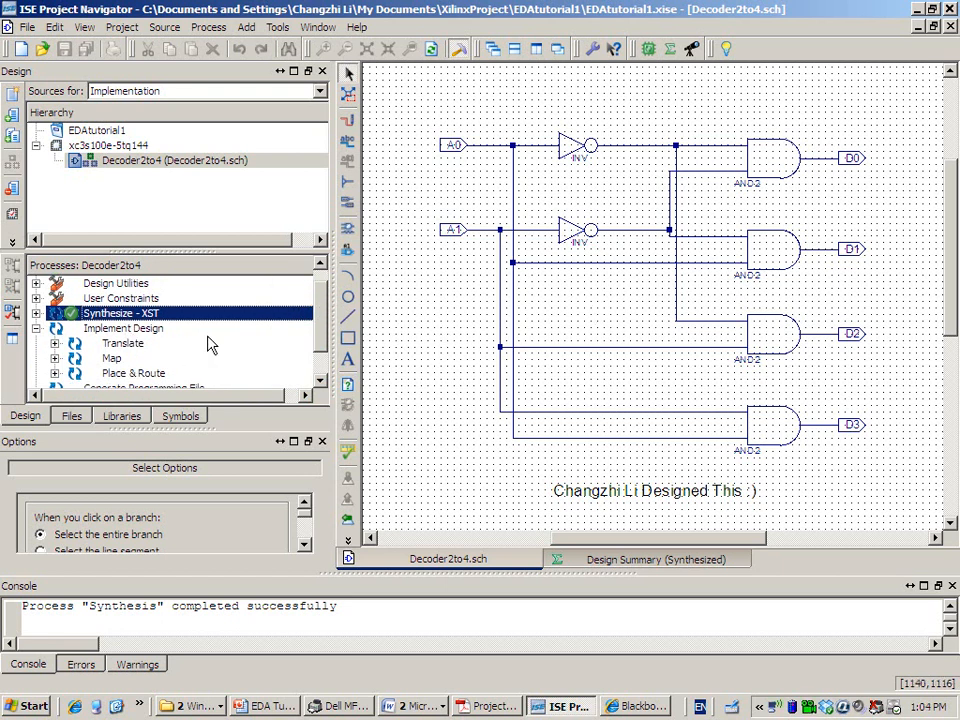
double_click(148, 331)
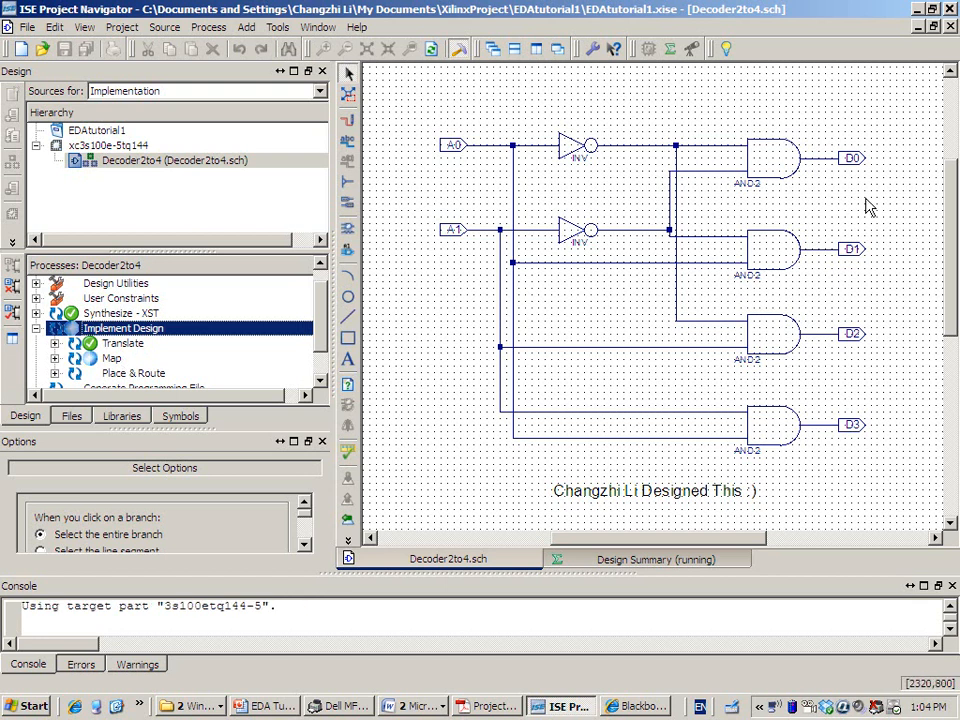
mouse_move(800, 173)
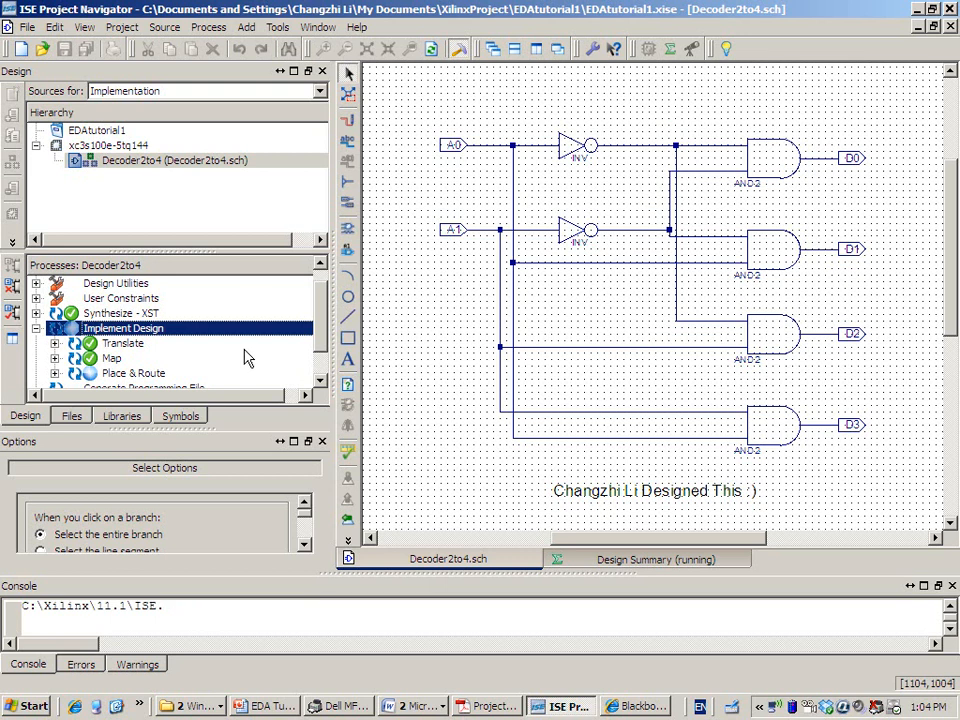
click(321, 321)
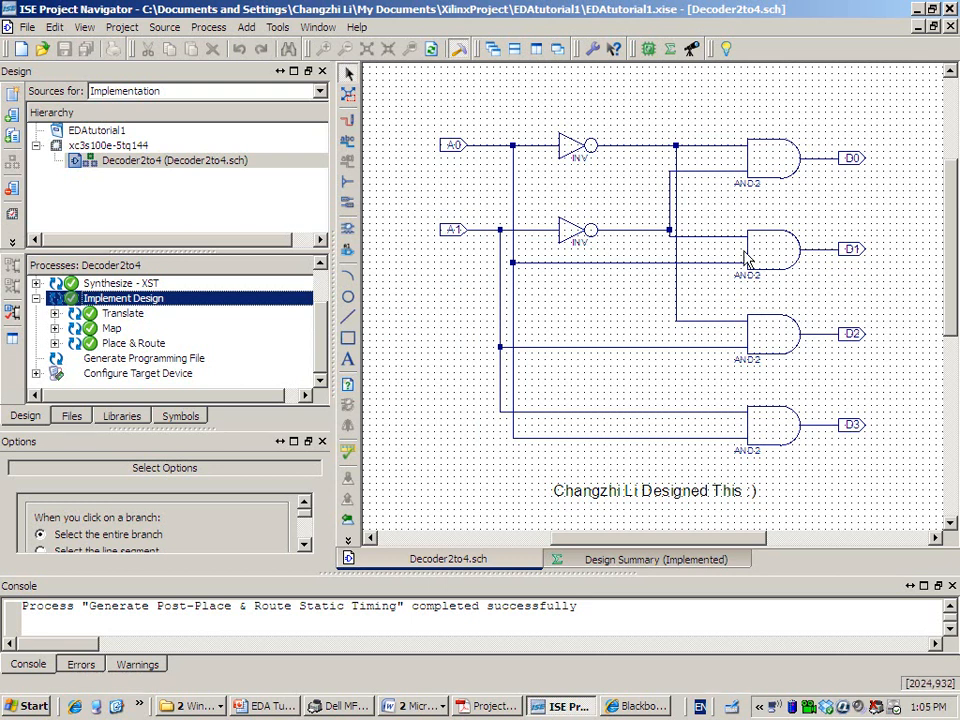
Consult the decoder reference slides, then bring up Project Navigator's Project menu.
click(283, 707)
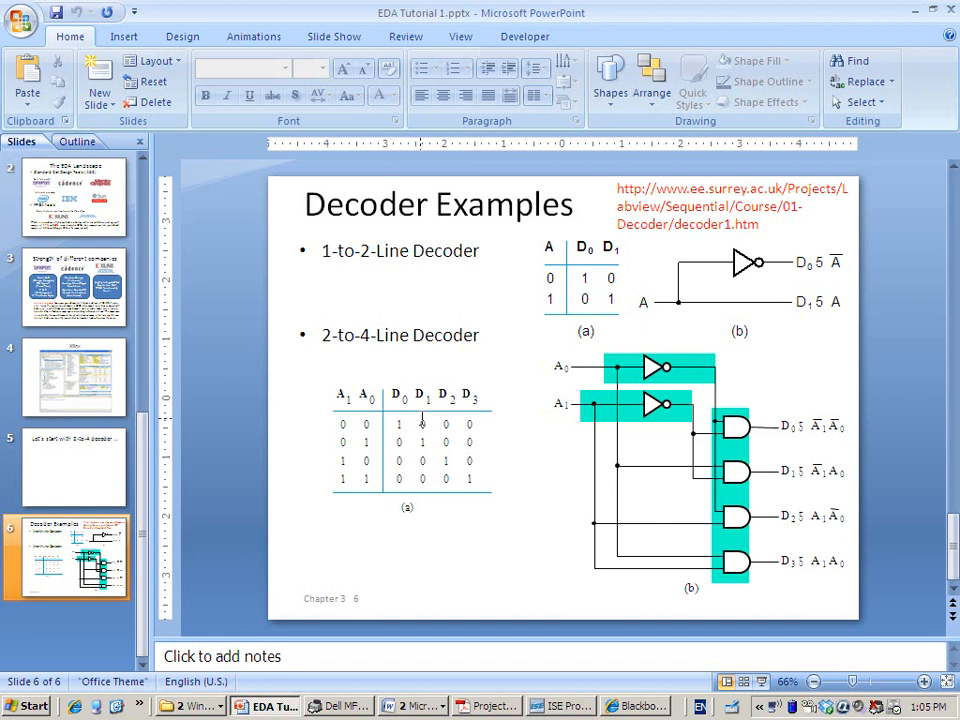
click(915, 11)
click(393, 181)
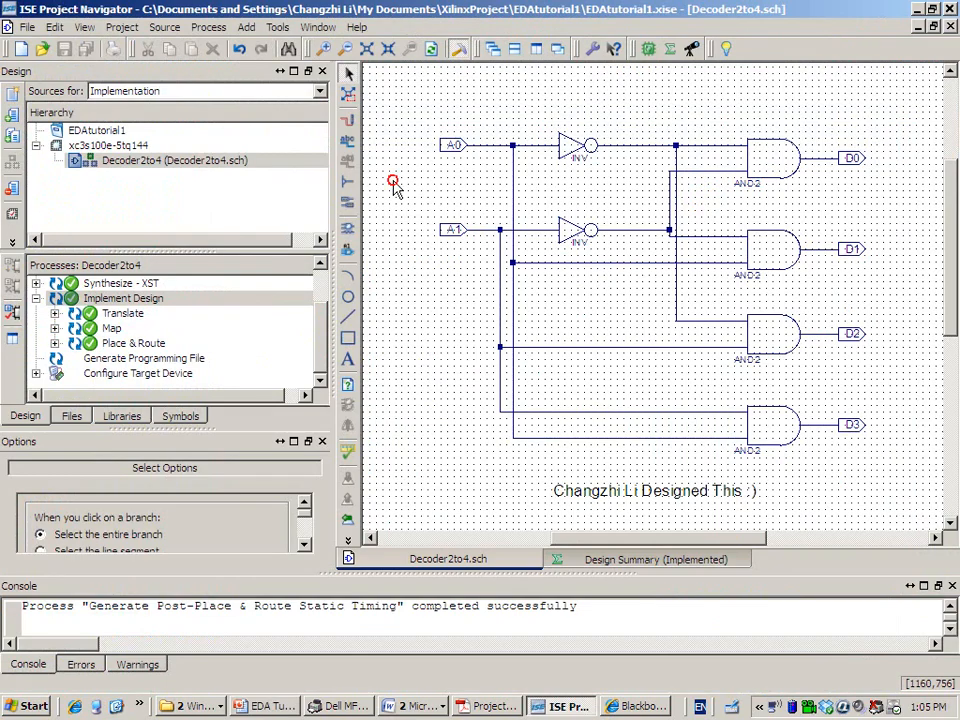
click(122, 28)
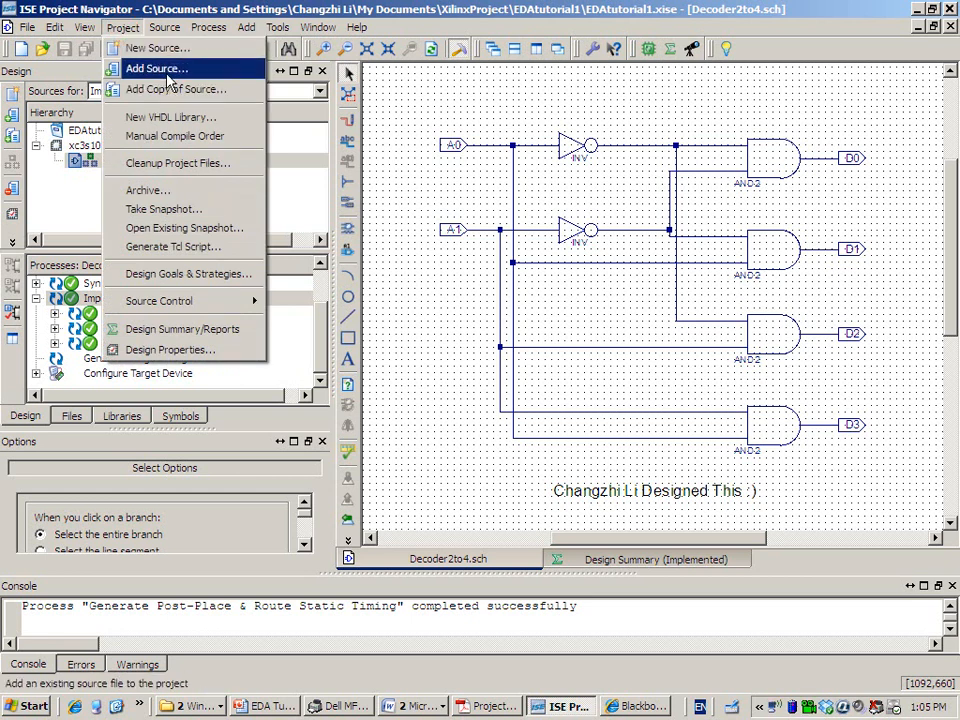
Open the New Source wizard from the Project menu, cancelling an accidental Add Source.
click(160, 68)
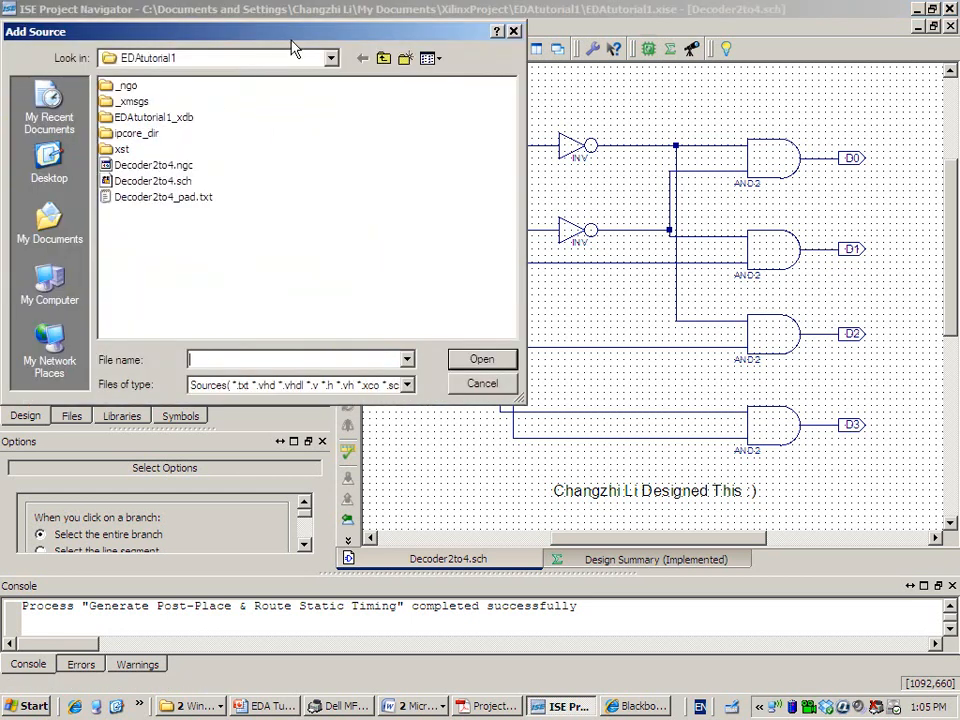
click(485, 385)
click(122, 28)
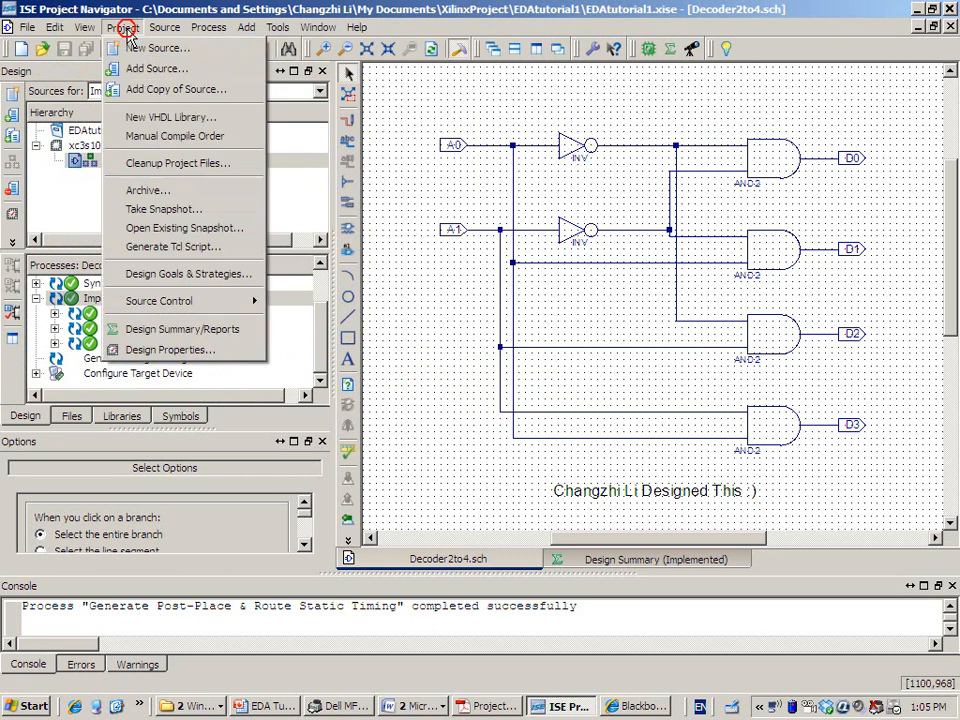
click(133, 47)
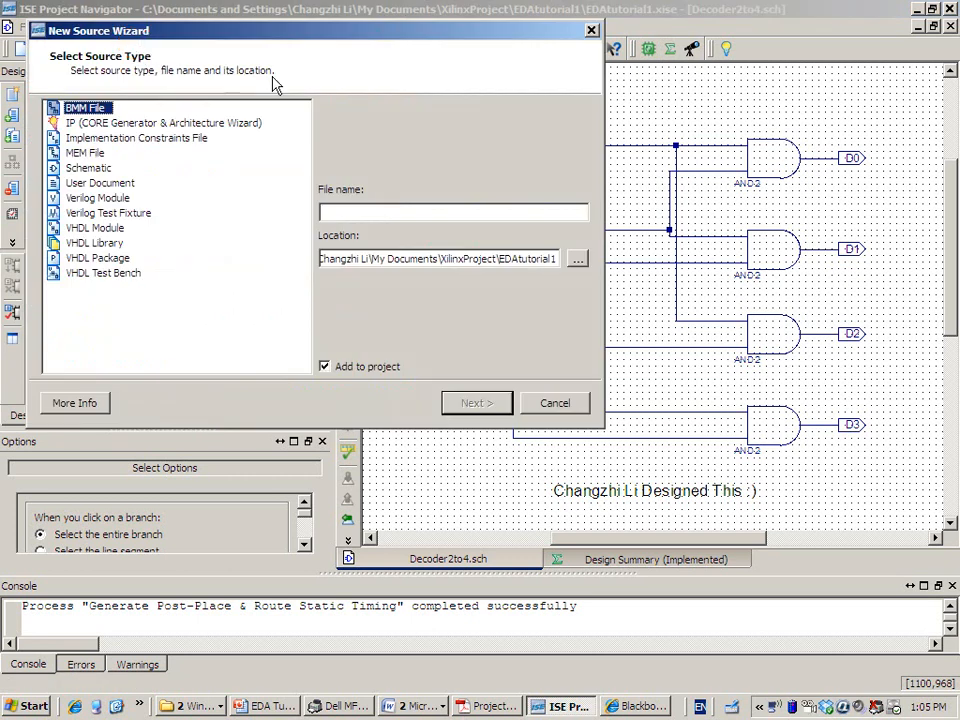
drag(326, 37, 556, 108)
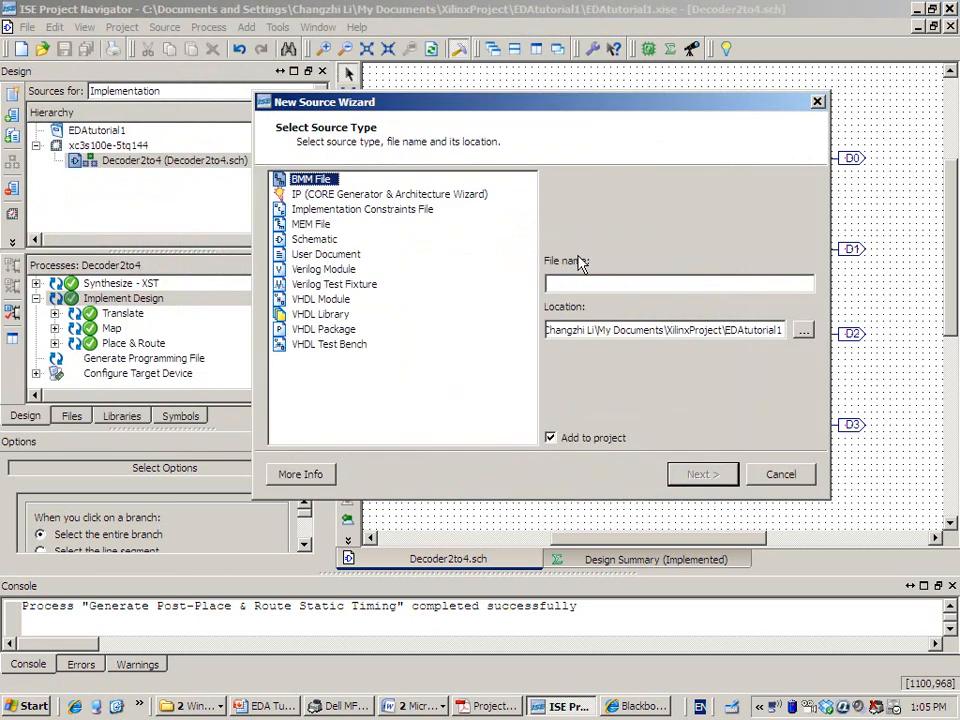
drag(637, 106, 641, 392)
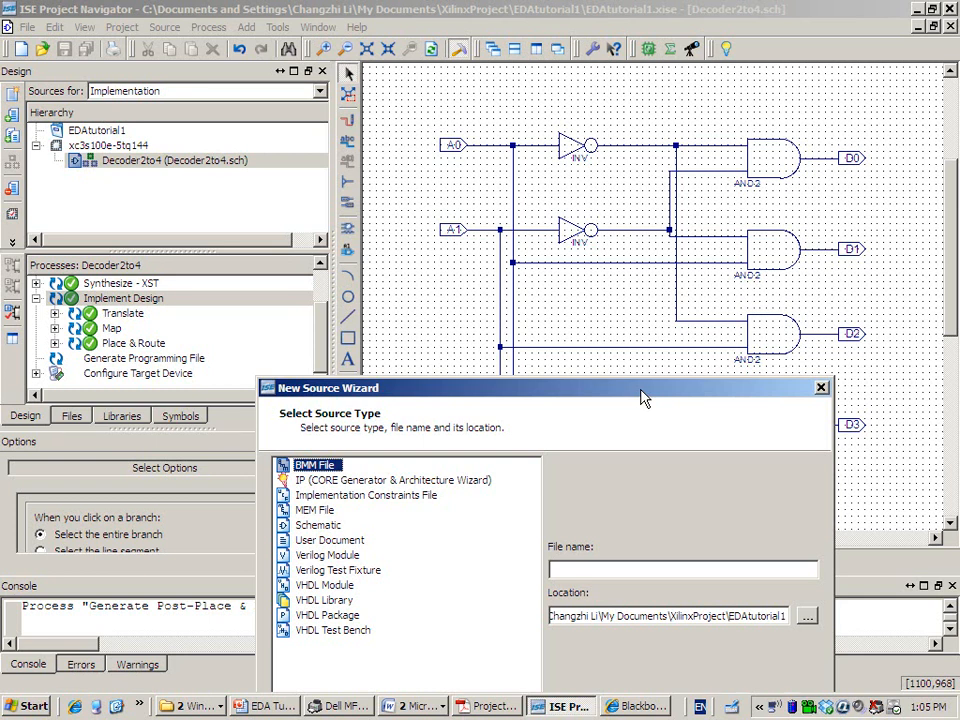
drag(643, 390, 704, 130)
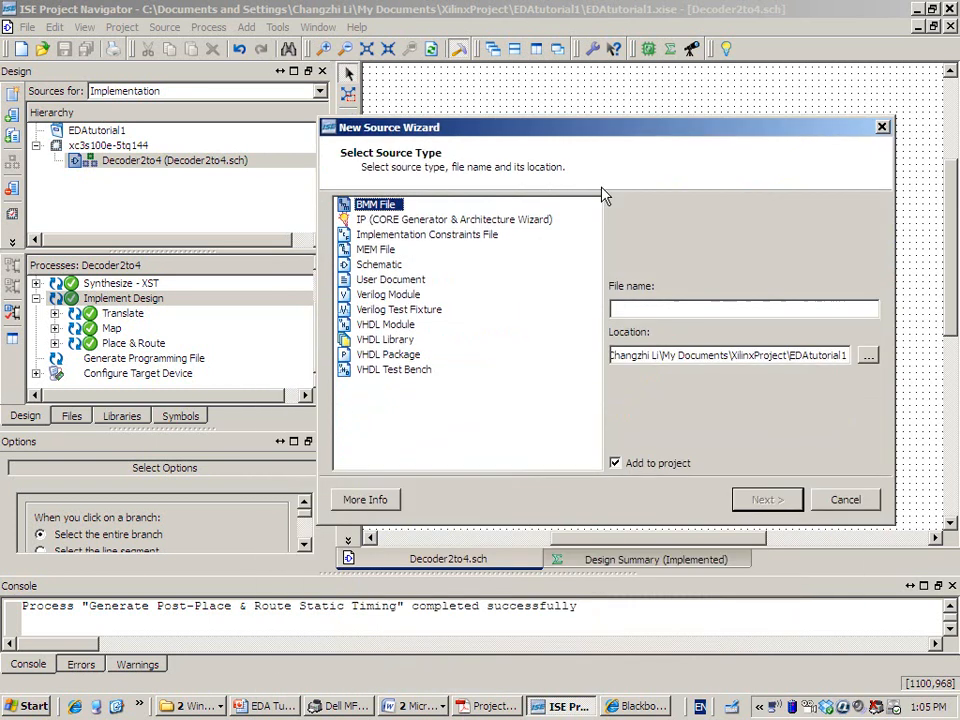
Choose Verilog Test Fixture named Decoder2to4_tb and continue to Associate Source.
click(394, 310)
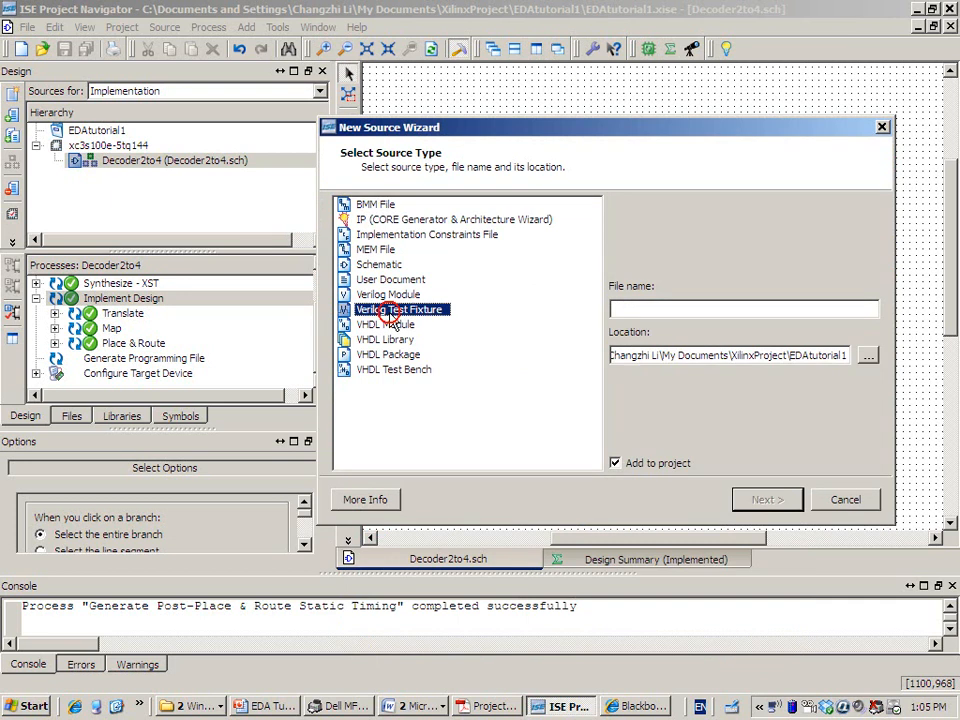
click(654, 309)
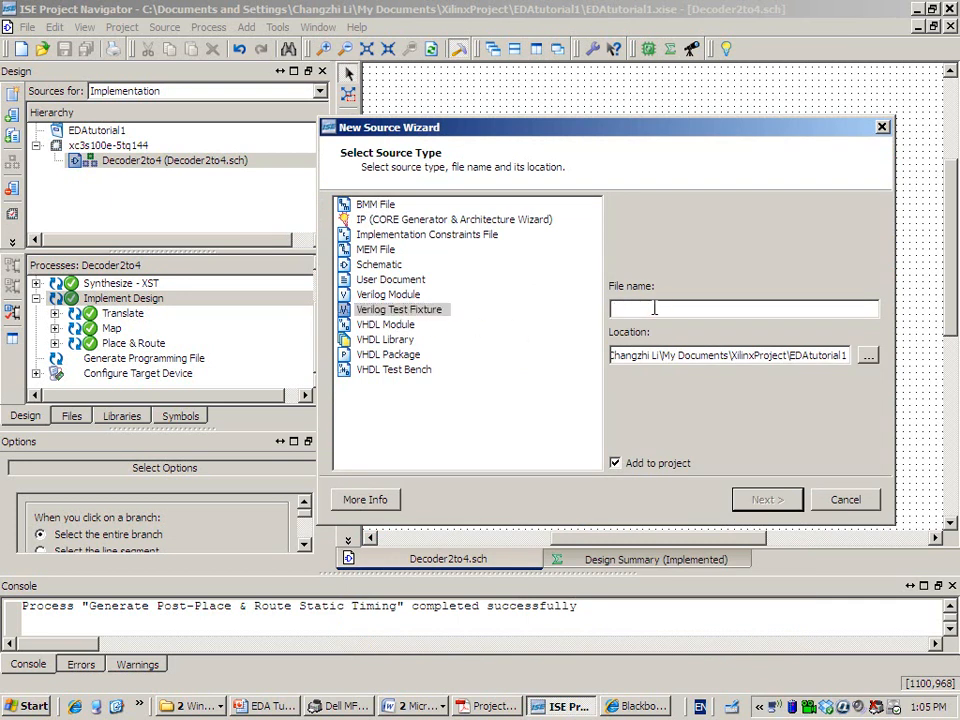
text(Decoder2to4_tb)
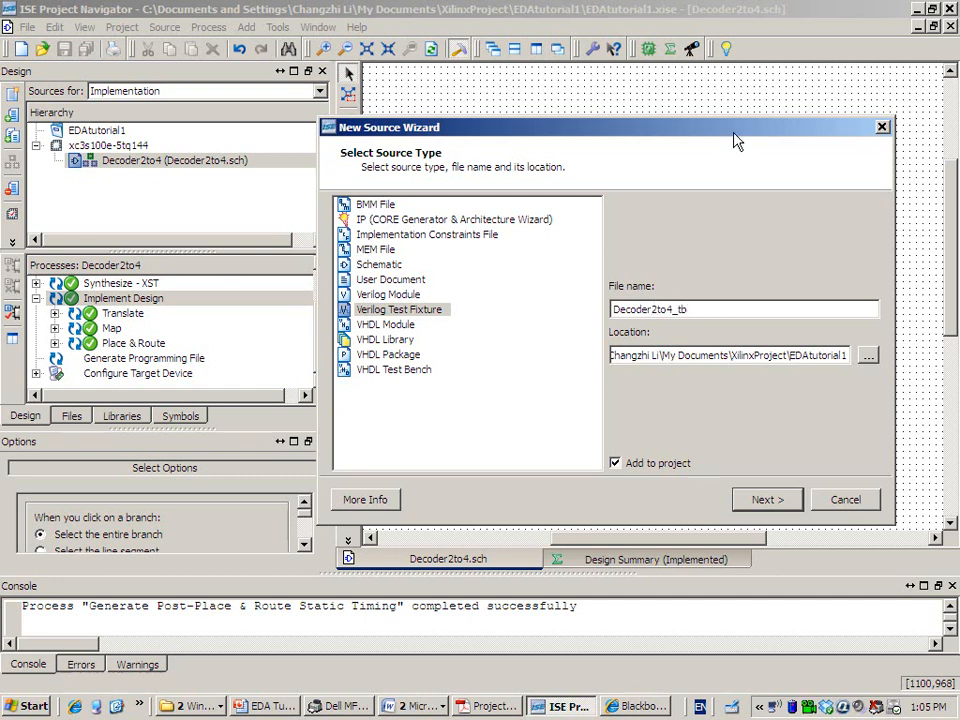
drag(735, 140, 639, 94)
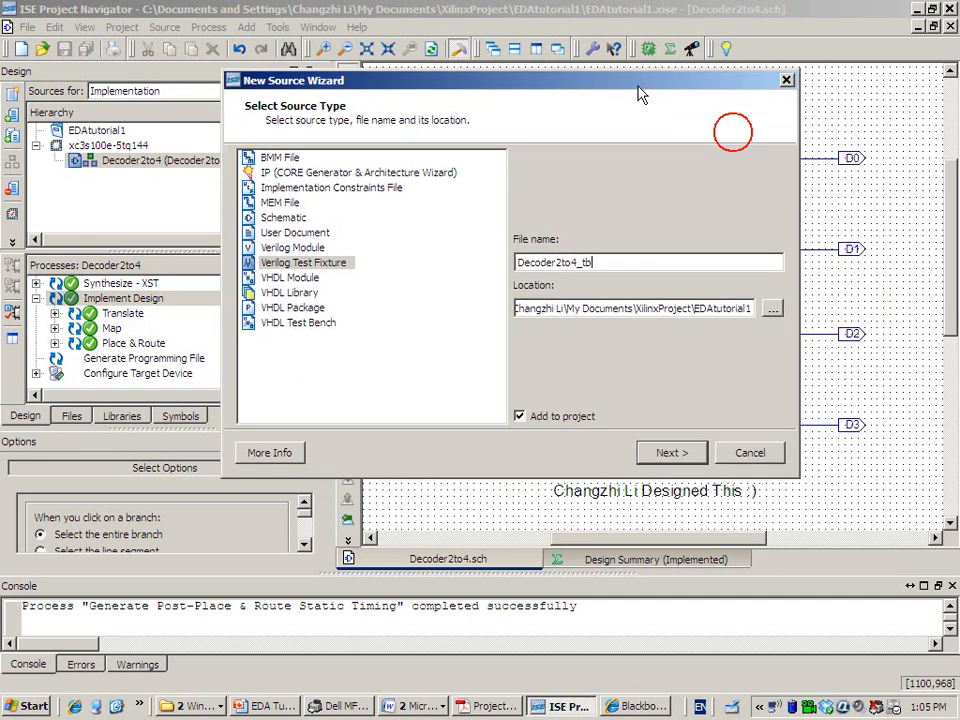
click(671, 452)
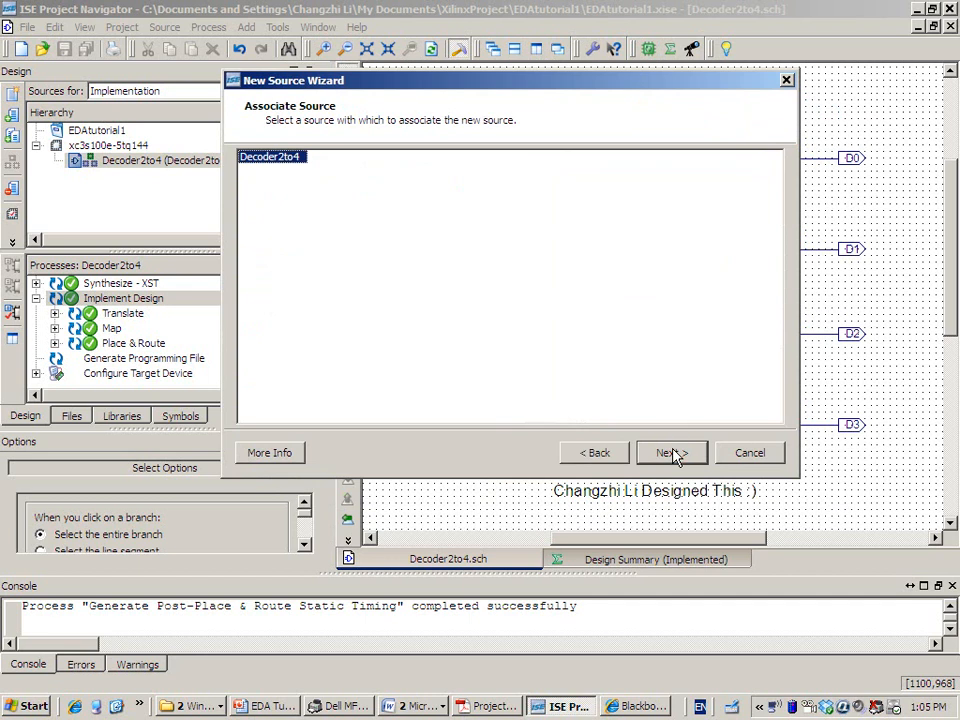
Associate the fixture with Decoder2to4, finish the wizard and scroll through Decoder2to4_tb.v.
click(671, 453)
click(671, 453)
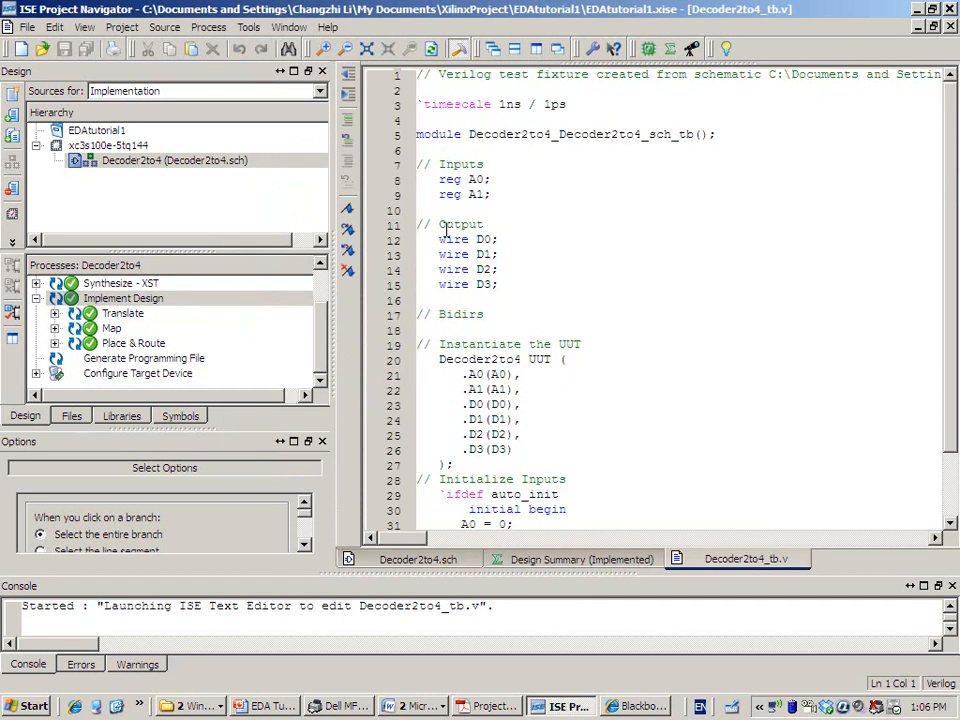
scroll(672, 260, down, 1)
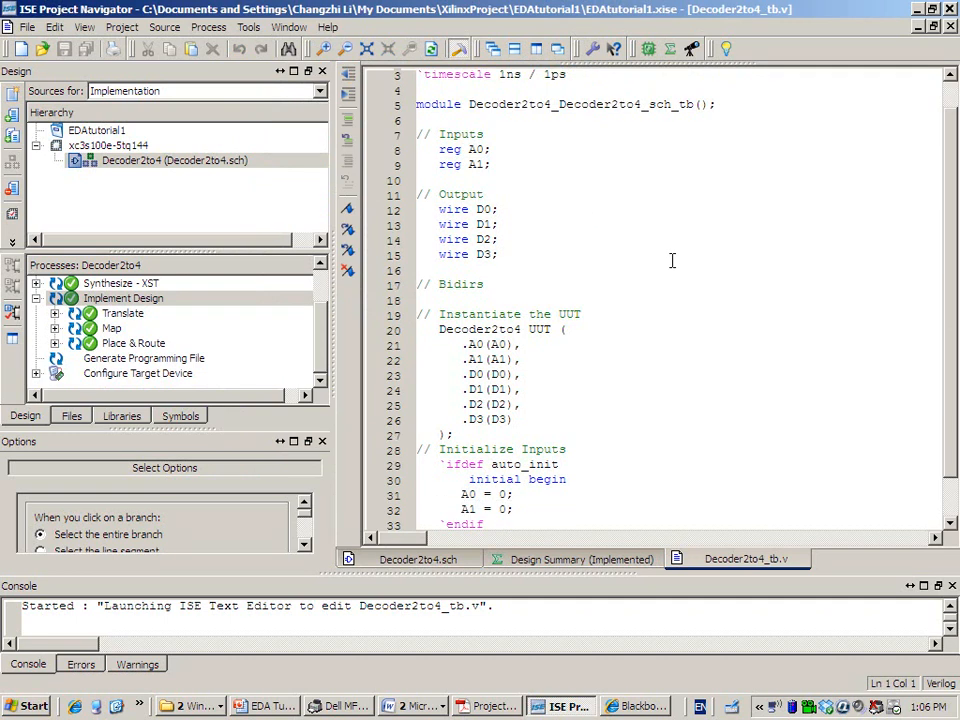
scroll(536, 176, down, 1)
scroll(514, 253, up, 2)
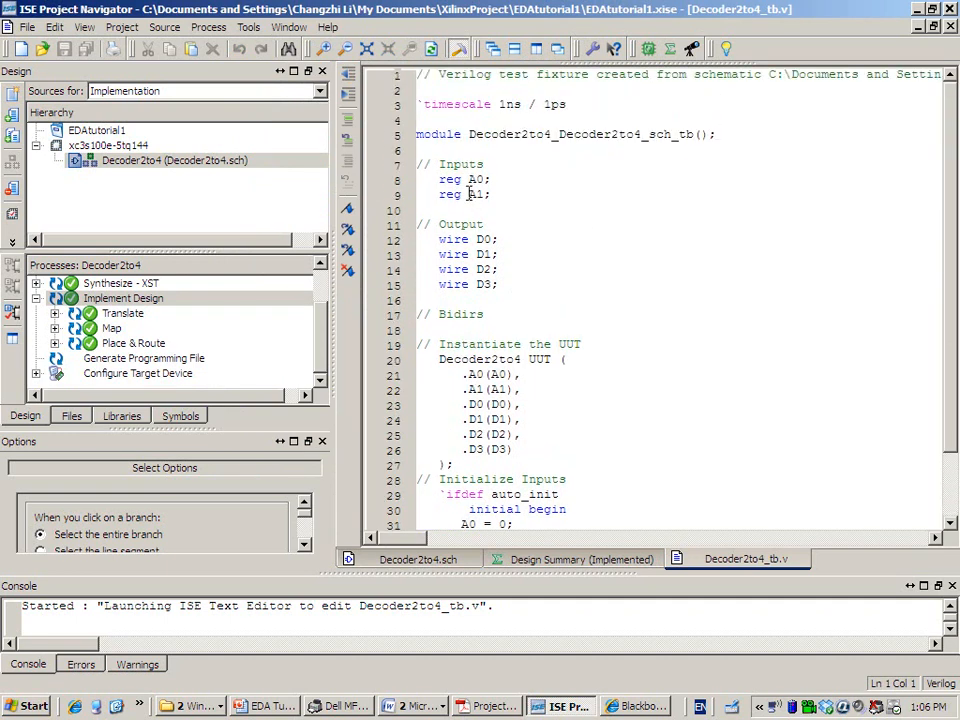
scroll(455, 163, down, 3)
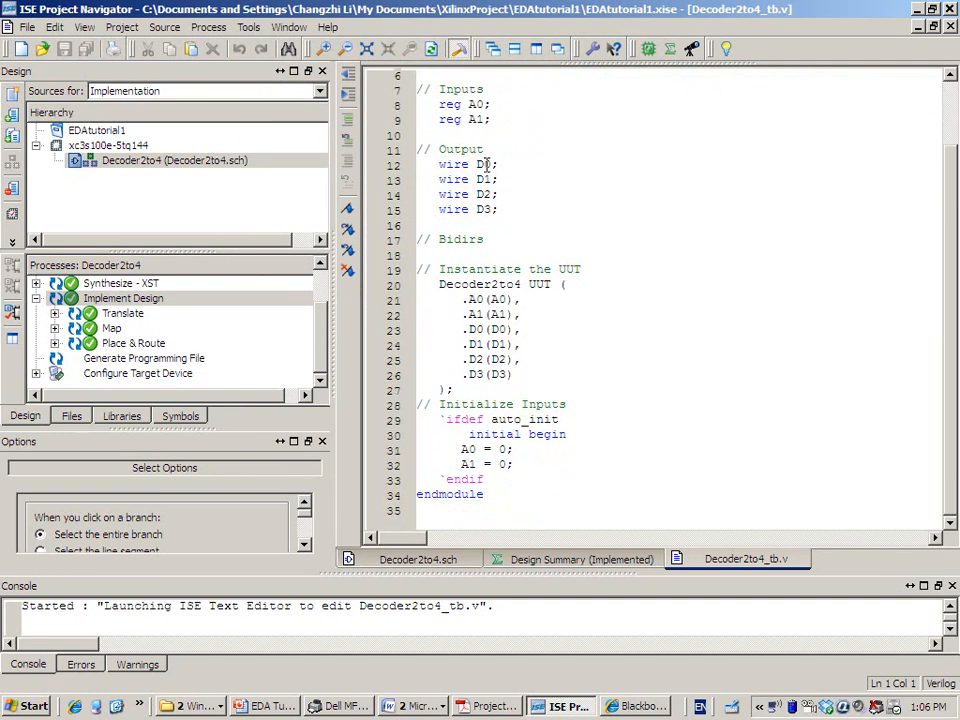
scroll(585, 293, down, 1)
scroll(473, 205, up, 2)
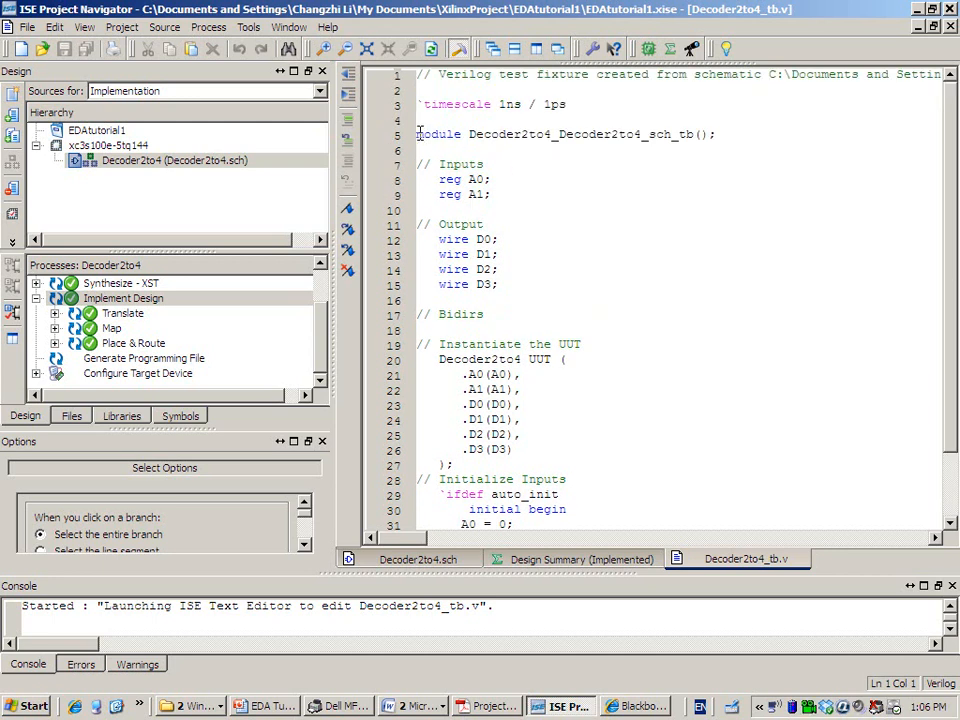
Highlight the module declaration, D0–D3 wire declarations and initial begin block in the fixture.
drag(417, 133, 733, 137)
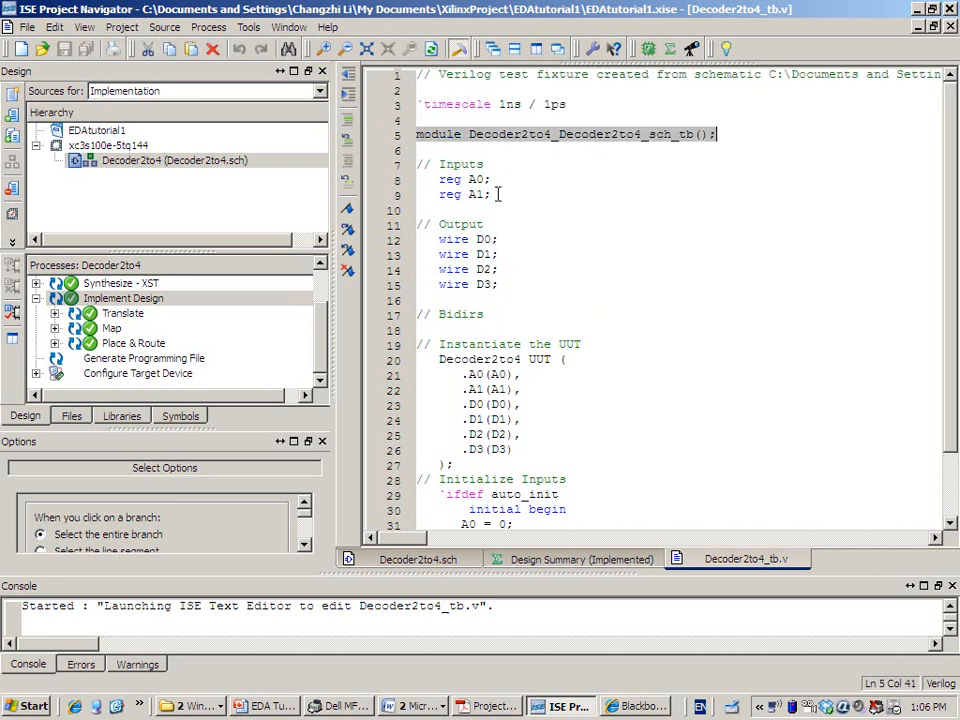
drag(510, 285, 470, 240)
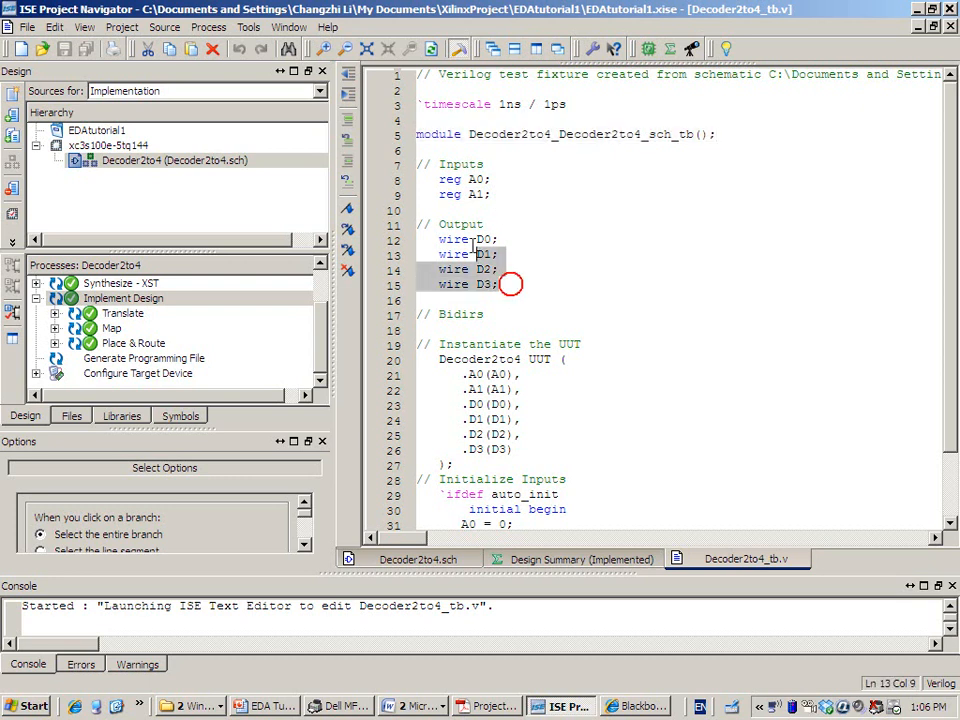
scroll(487, 265, down, 2)
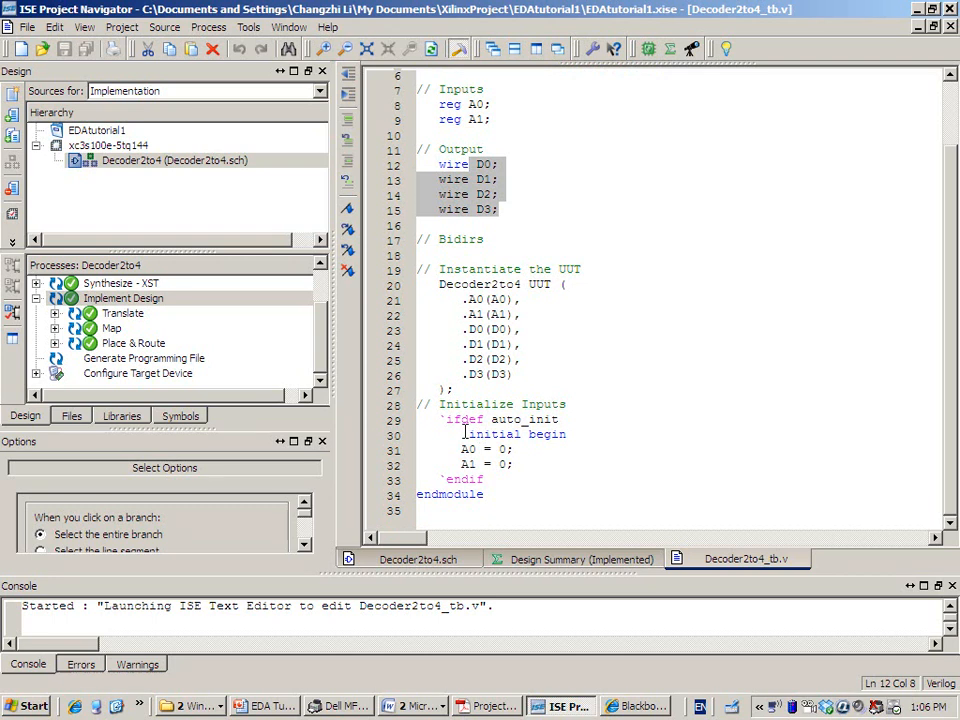
drag(465, 434, 568, 434)
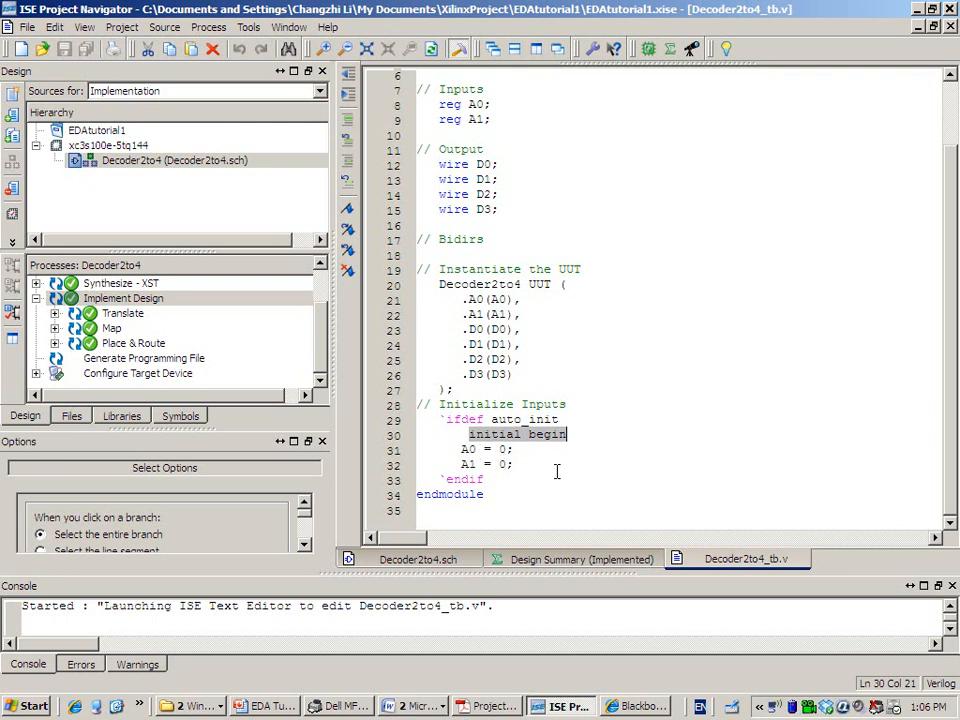
click(519, 481)
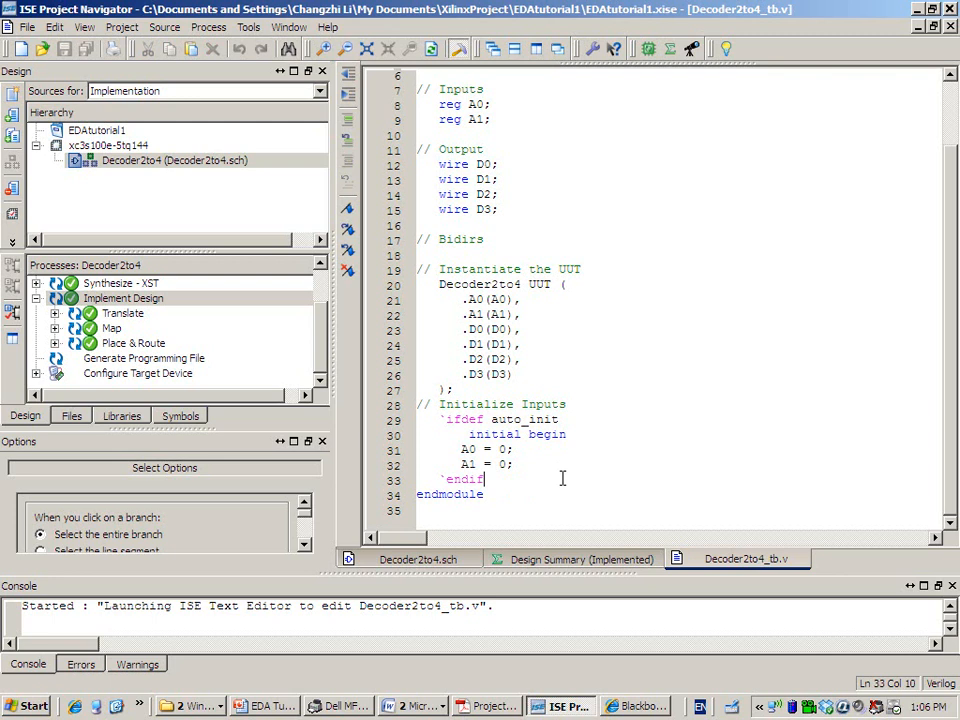
key(alt+Tab)
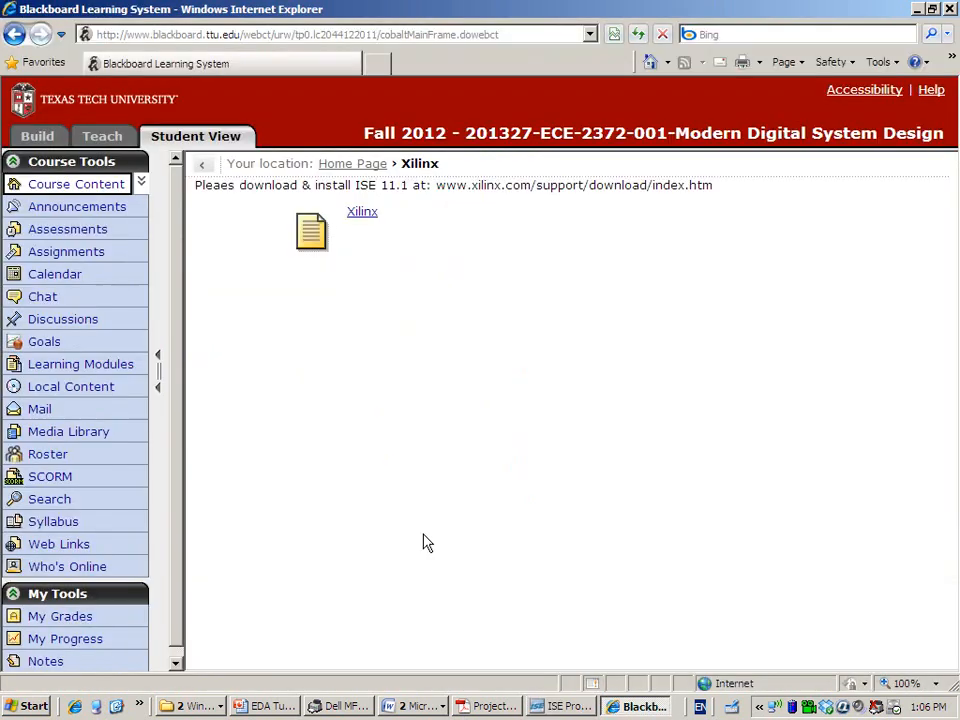
key(alt+Tab)
click(277, 709)
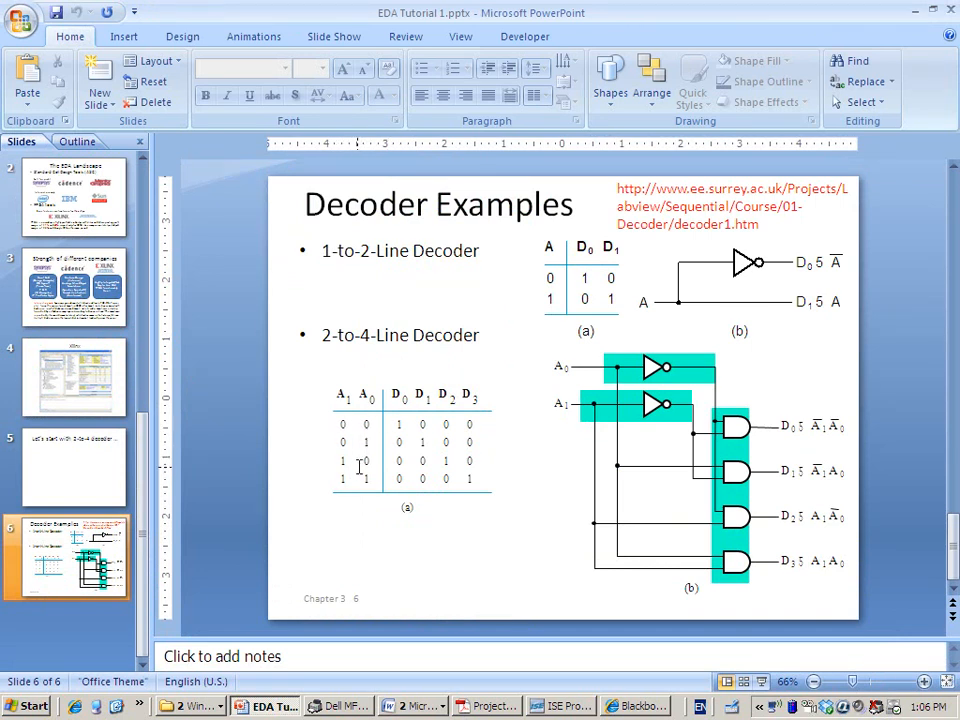
click(562, 706)
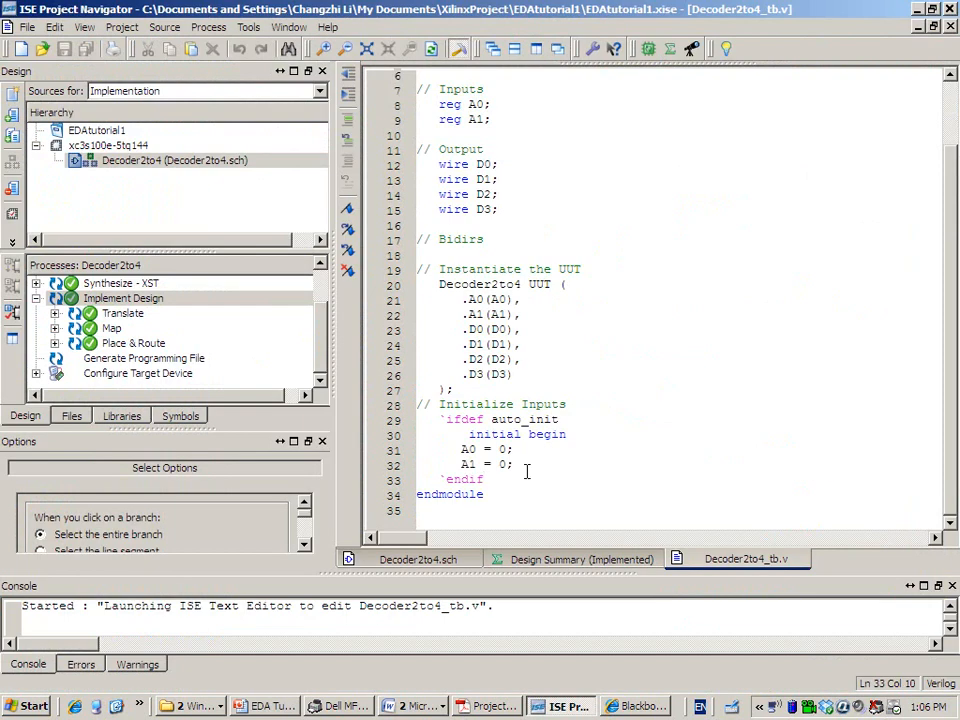
Insert an empty initial begin–end block after the endif line.
key(Return)
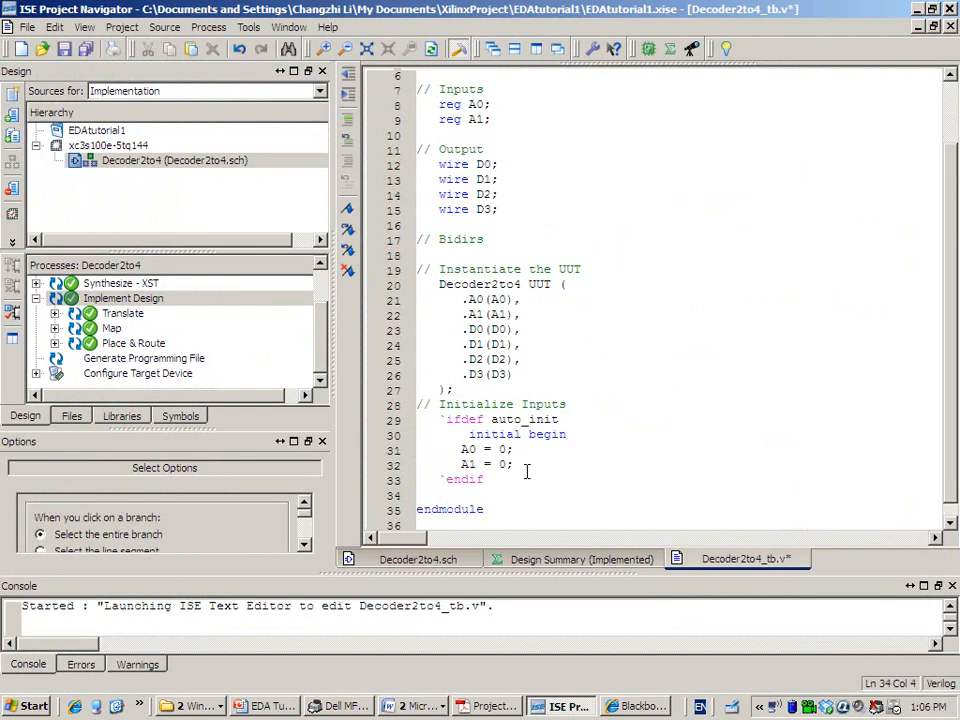
text(initial)
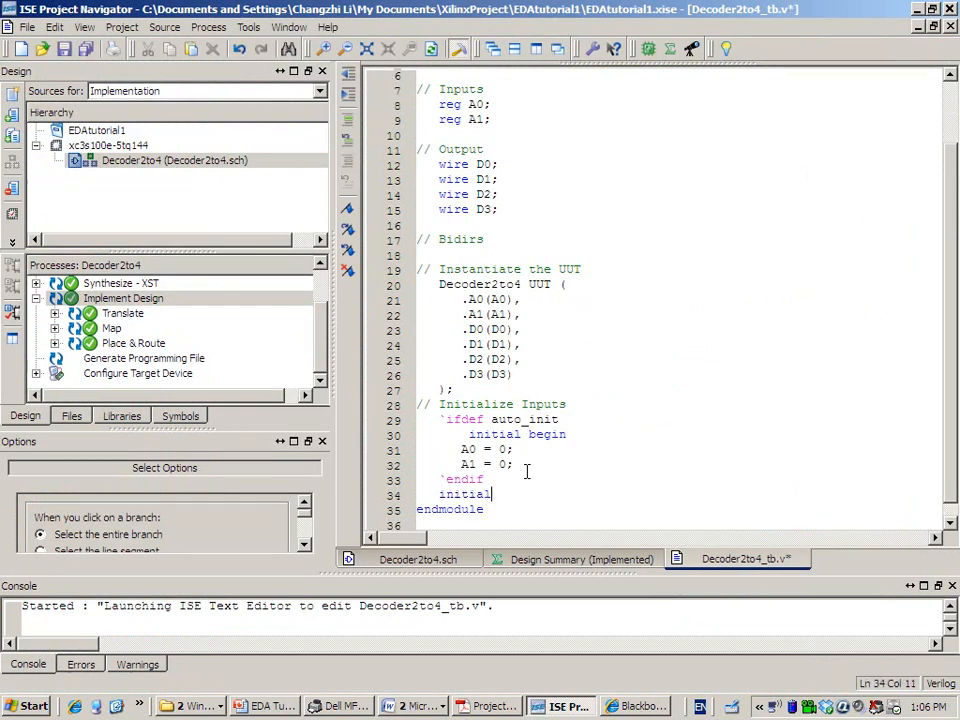
key(Return)
text(begin)
key(Return)
text(end)
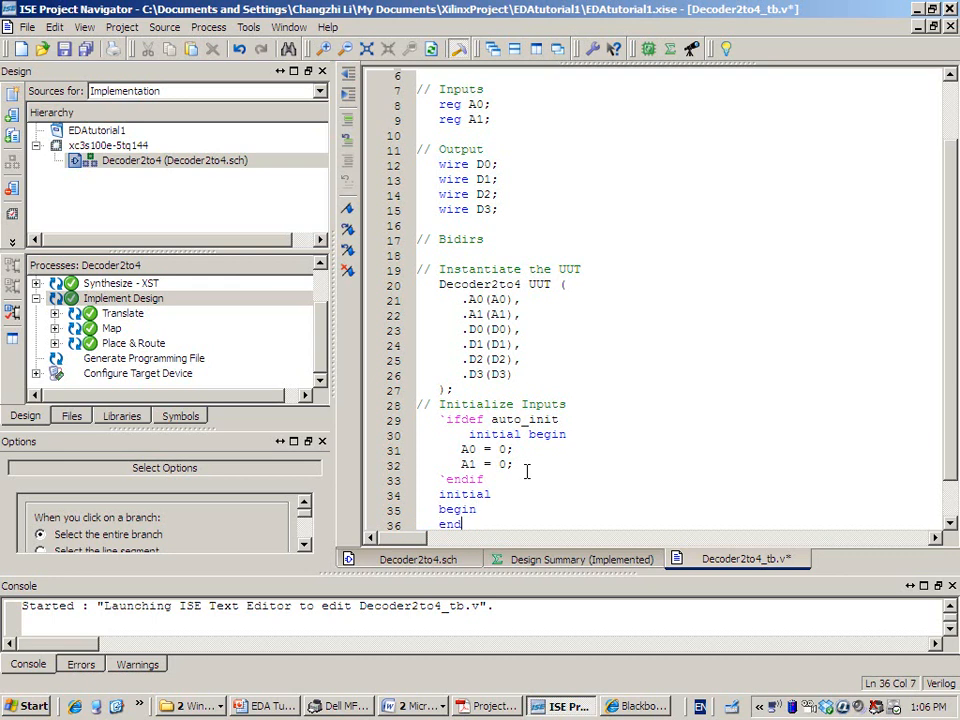
scroll(522, 468, down, 1)
click(505, 478)
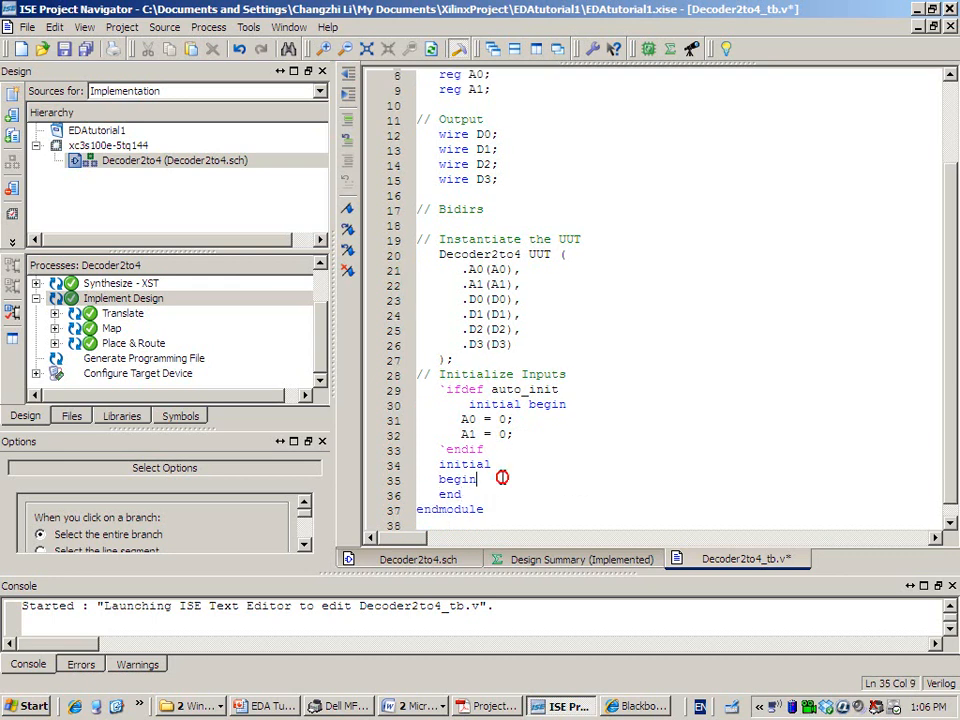
key(Return)
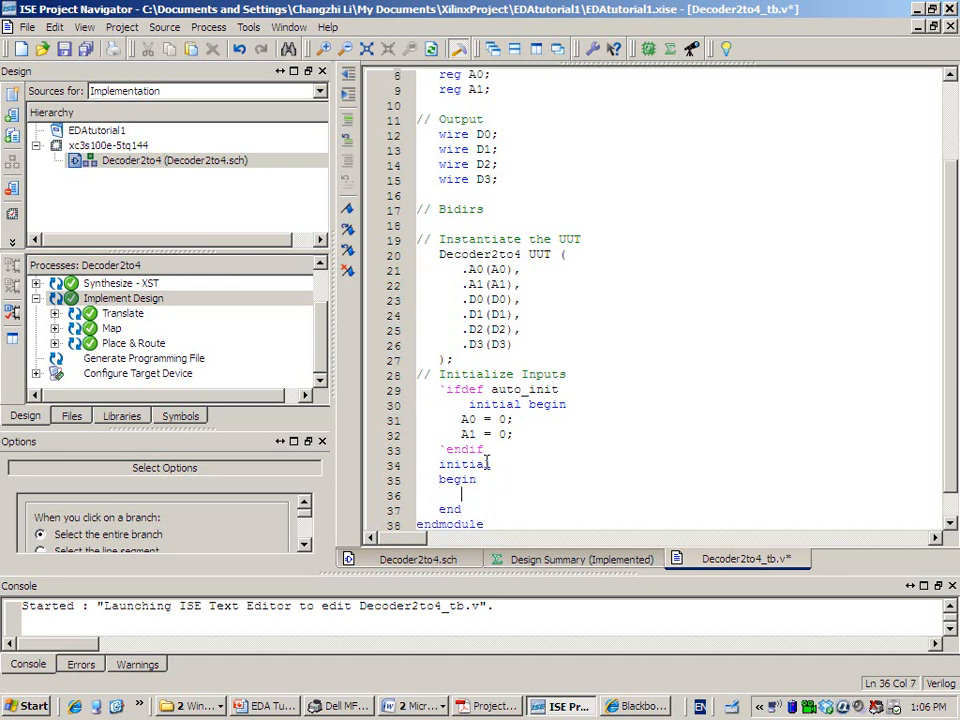
scroll(490, 458, down, 1)
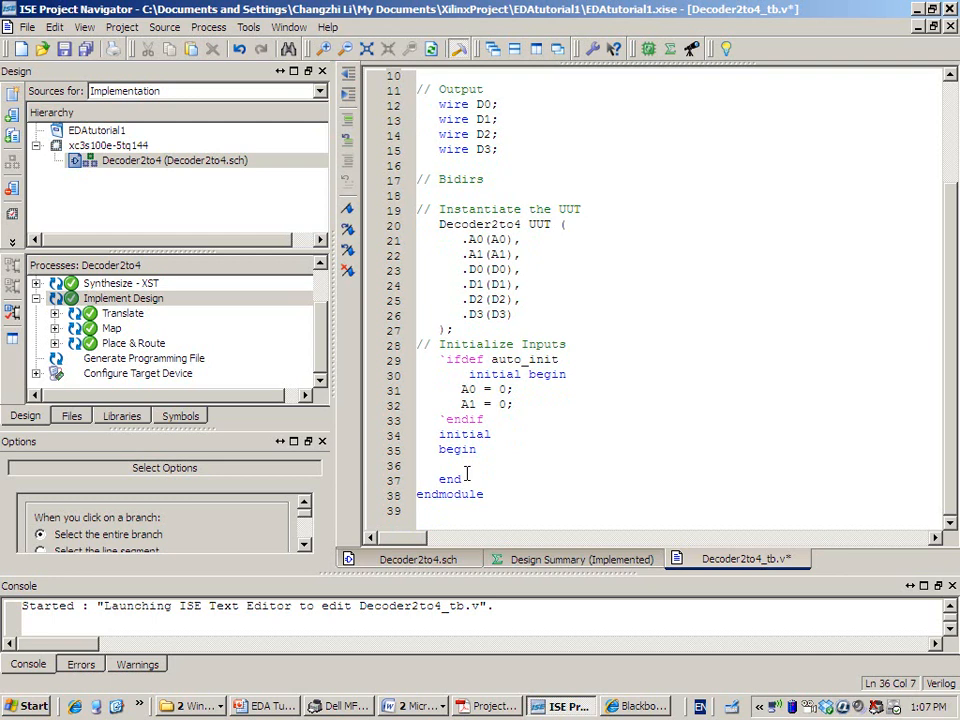
Inside the block, set A0 = 0; and A1 = 0;, followed by a #10 delay.
text(A0 =)
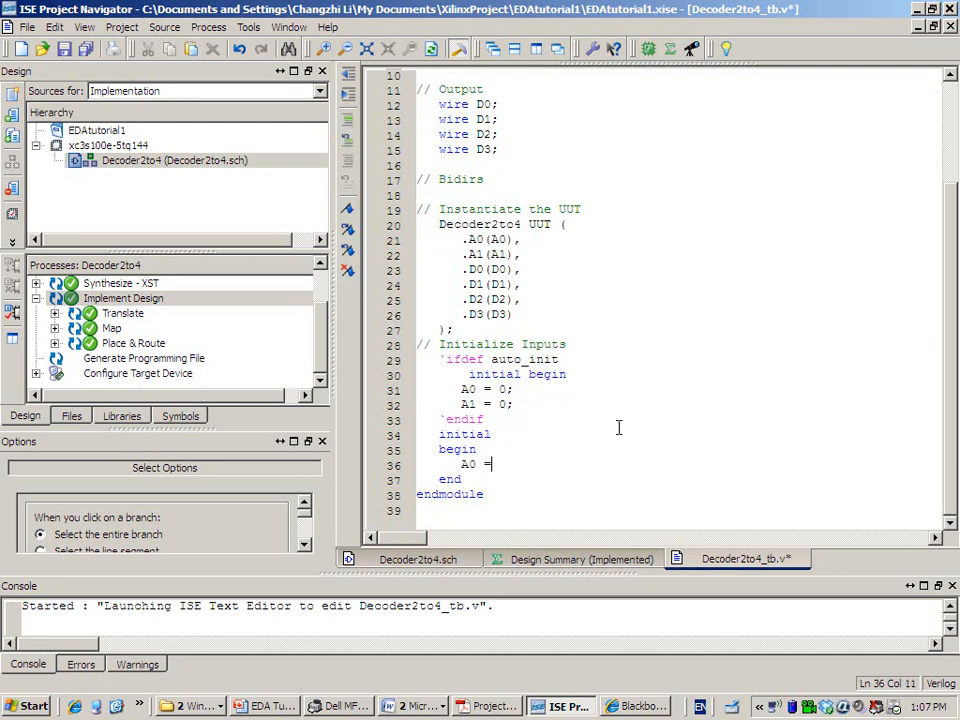
text( 0;)
key(Return)
text(A1 = )
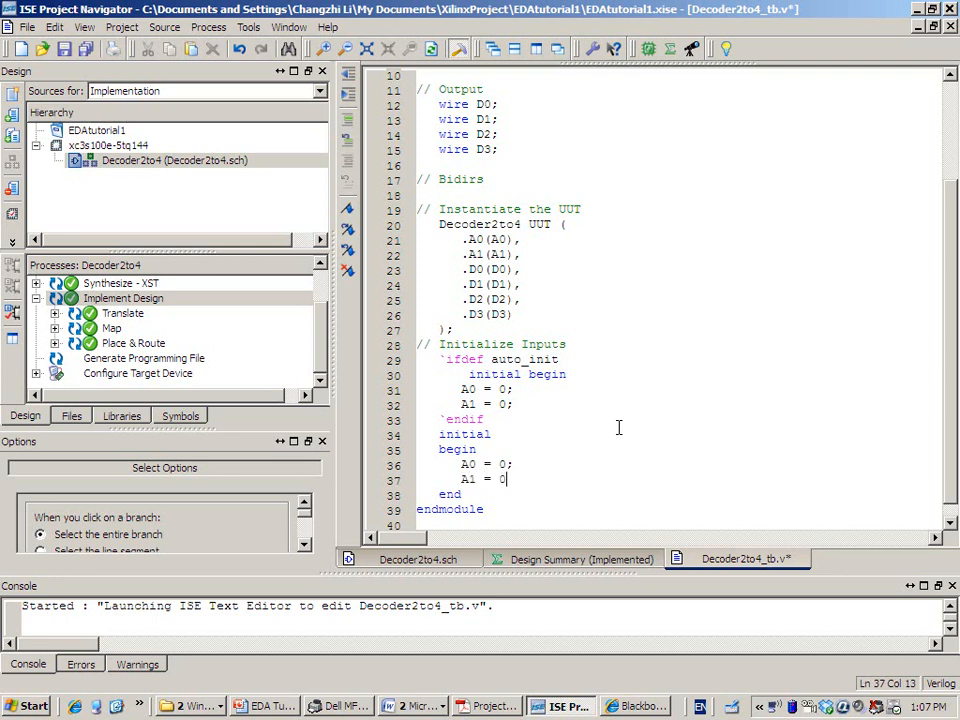
text(0;)
key(Return)
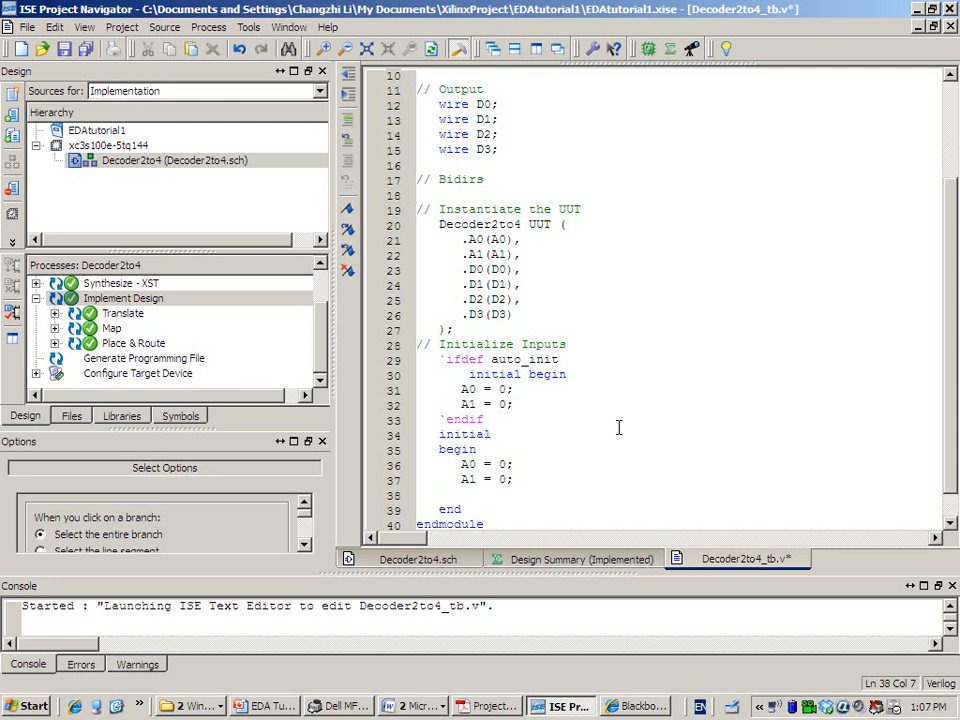
text(# 10)
key(Return)
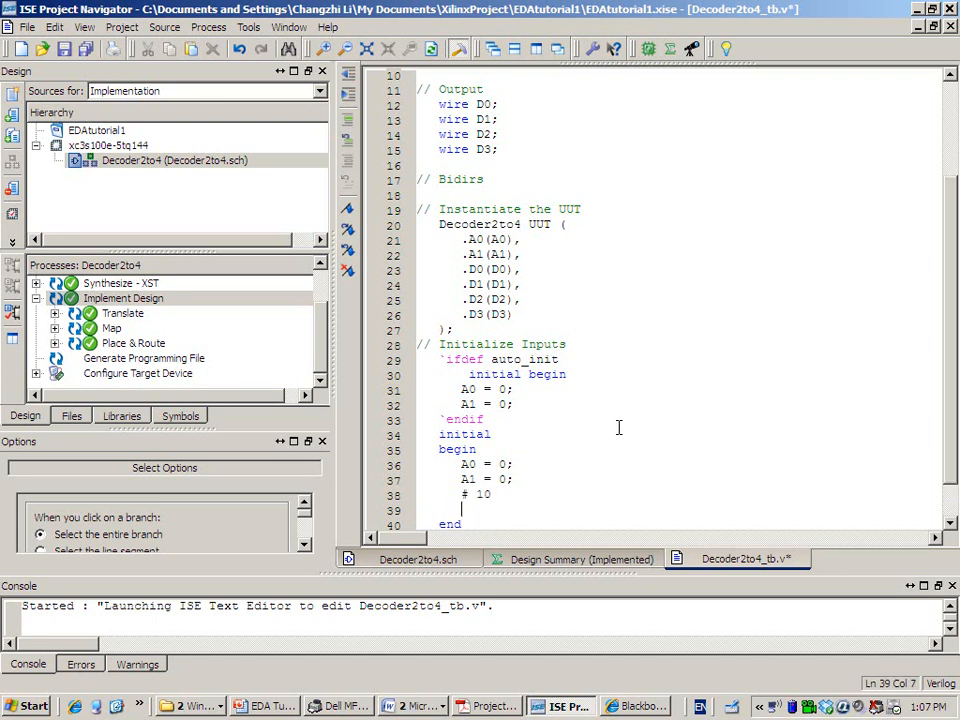
key(Right)
key(Right)
key(BackSpace)
click(495, 508)
scroll(514, 452, down, 1)
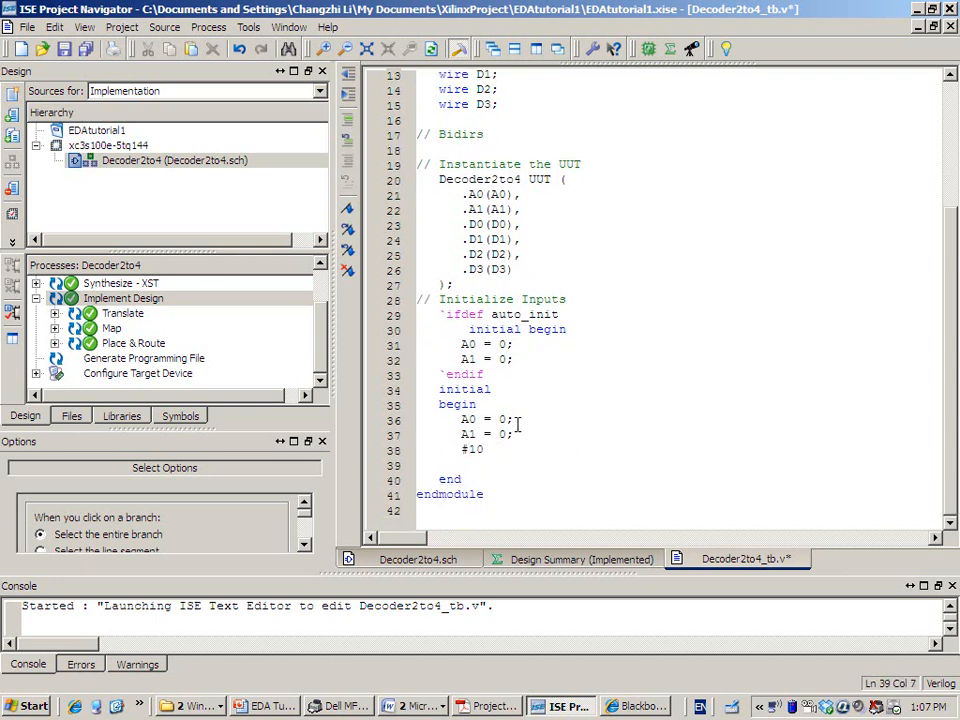
drag(461, 419, 510, 434)
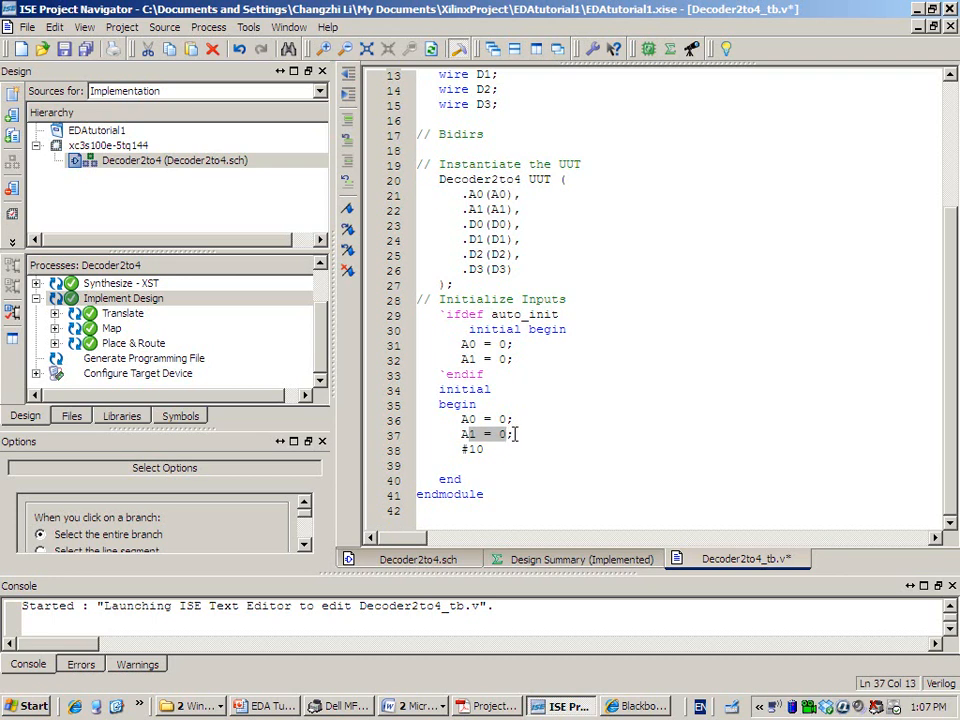
click(494, 449)
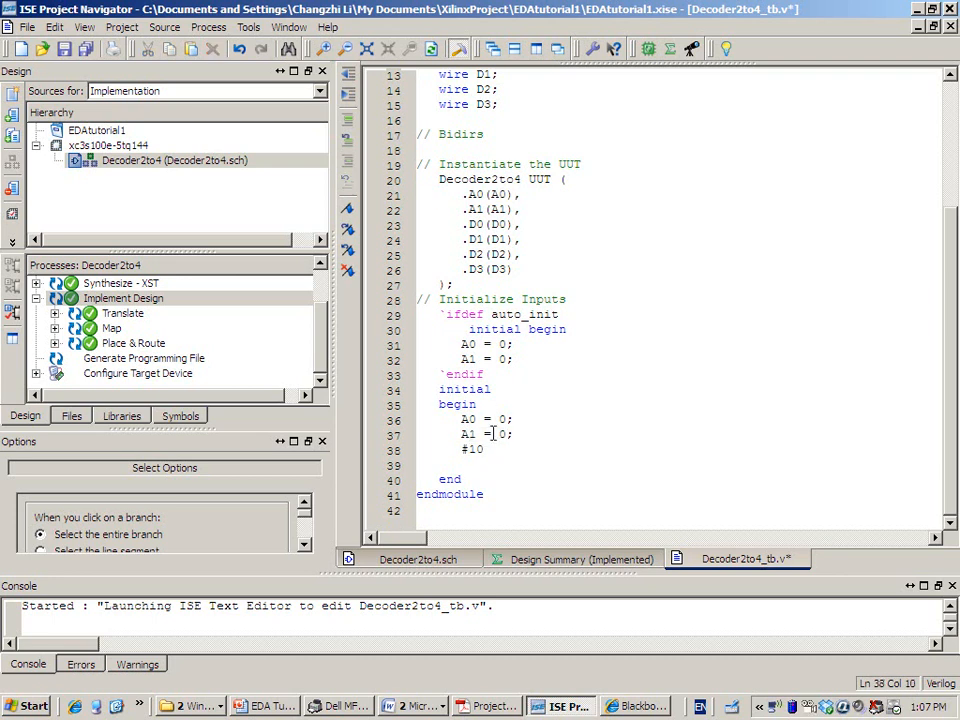
Highlight the 1ns time unit and 1ps precision in the timescale line.
scroll(488, 449, up, 4)
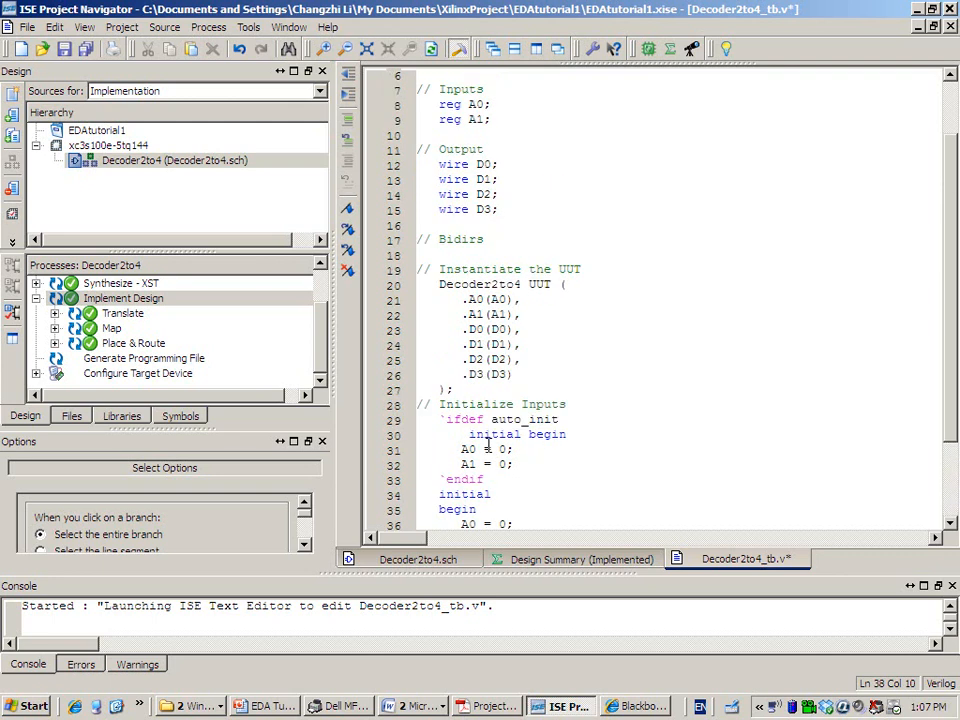
click(499, 104)
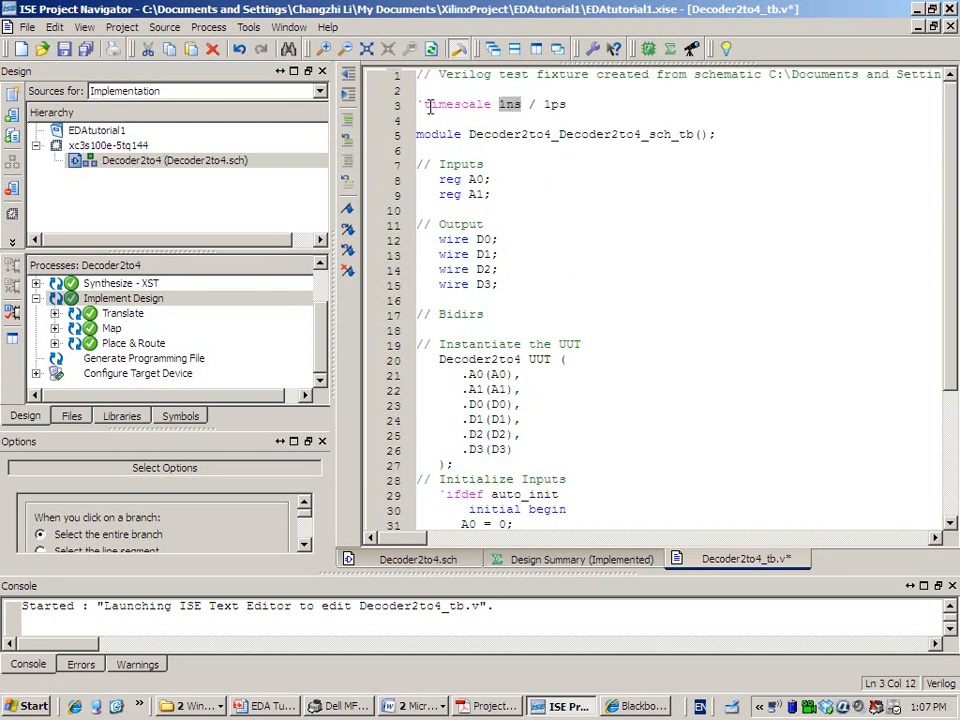
double_click(508, 105)
double_click(556, 104)
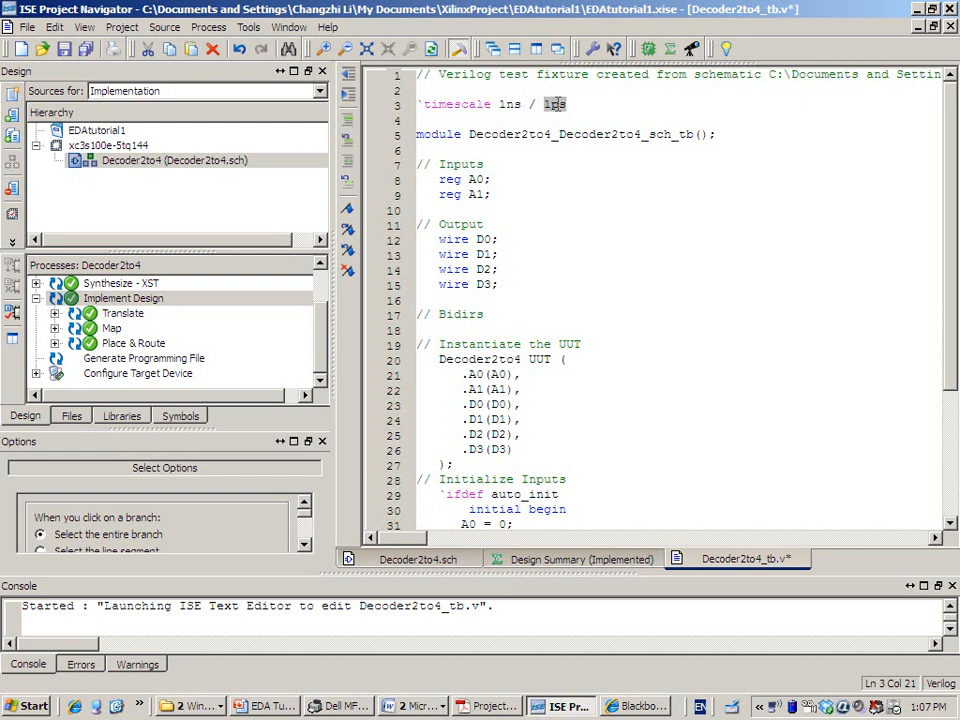
scroll(555, 129, down, 5)
scroll(510, 468, up, 1)
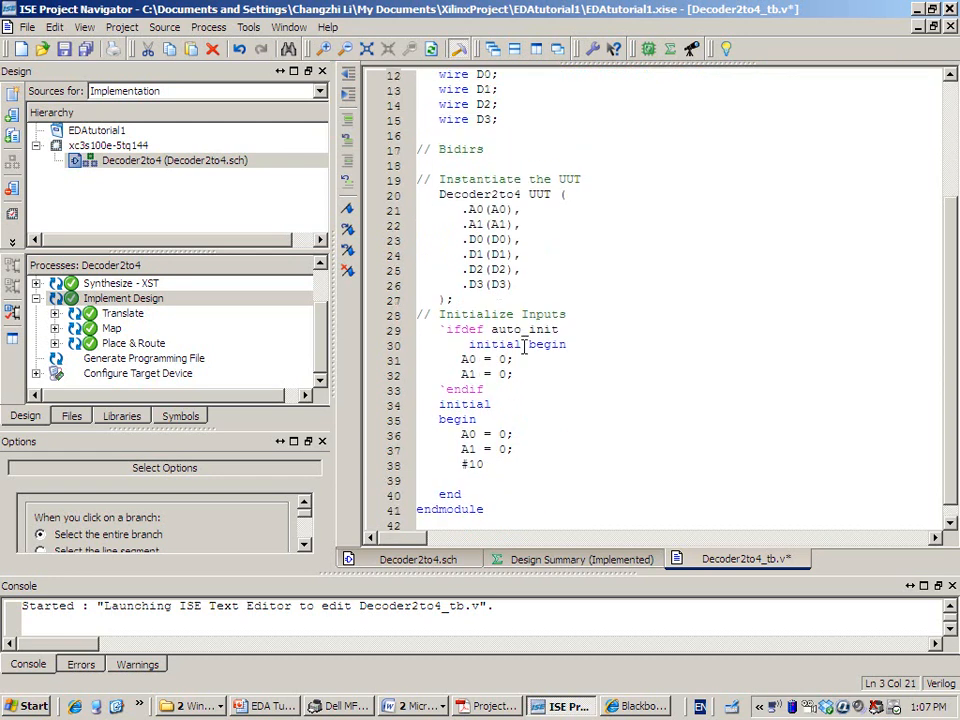
Add A0 = 1; A1 = 0; followed by a #10 delay.
click(515, 467)
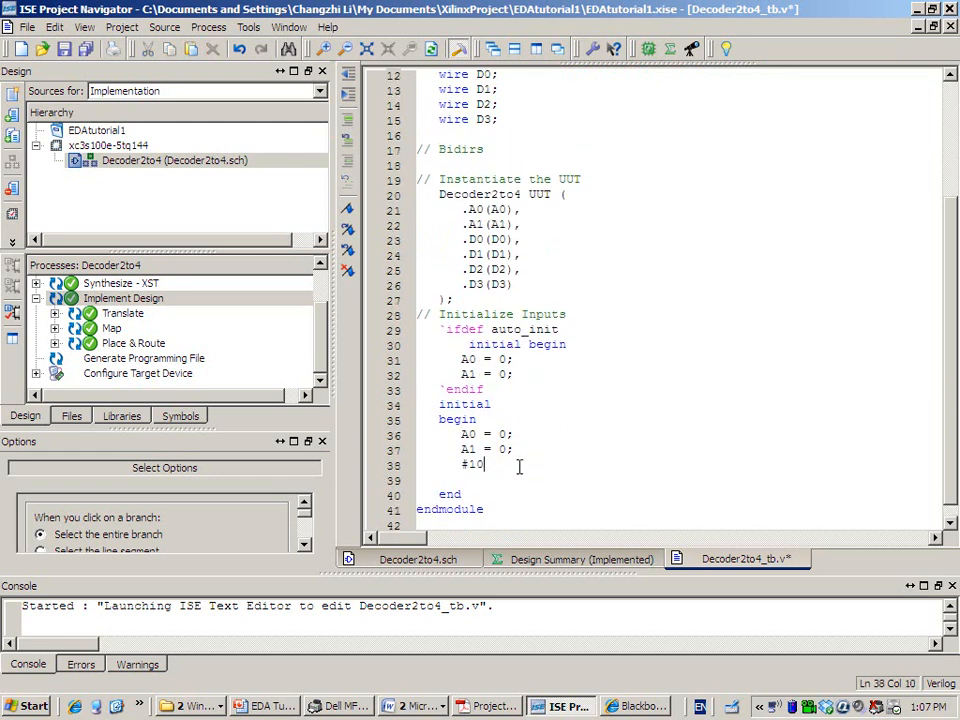
key(Down)
text(A0 = 1;)
key(Return)
text(A1 )
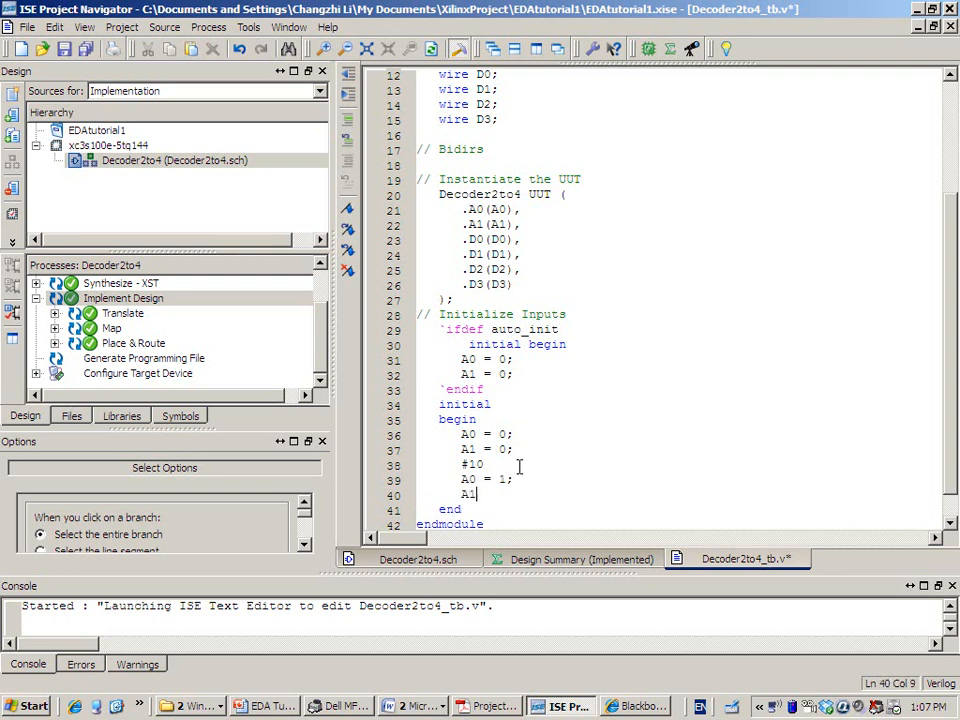
text(= 0;)
key(Return)
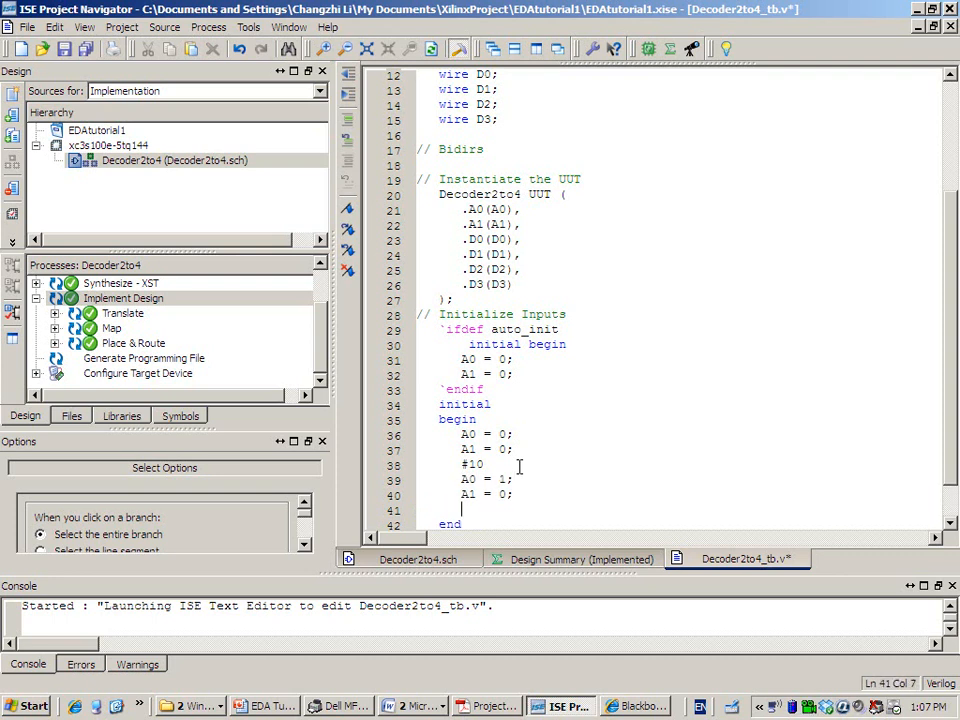
text(#10)
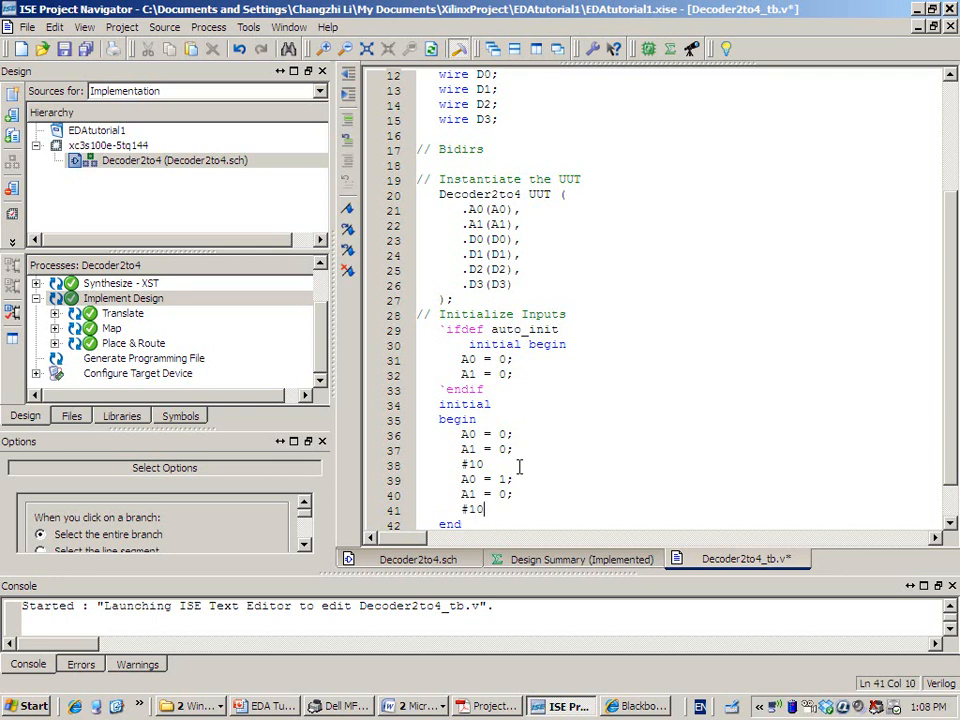
key(Return)
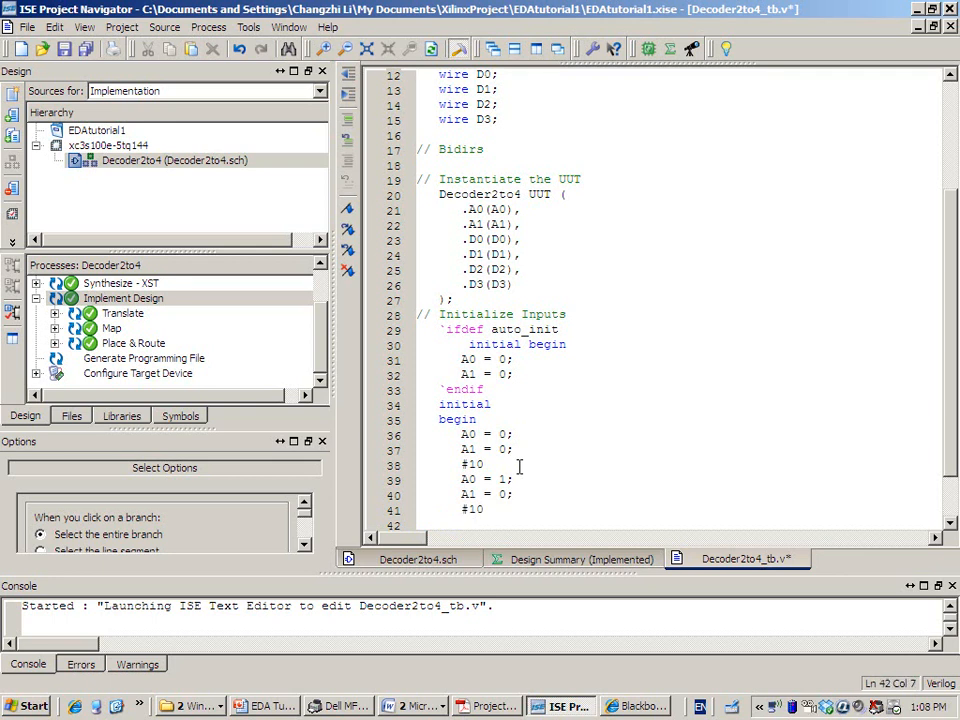
Add A0 = 0; A1 = 1; followed by another #10 delay.
scroll(540, 482, down, 2)
text(A0 =)
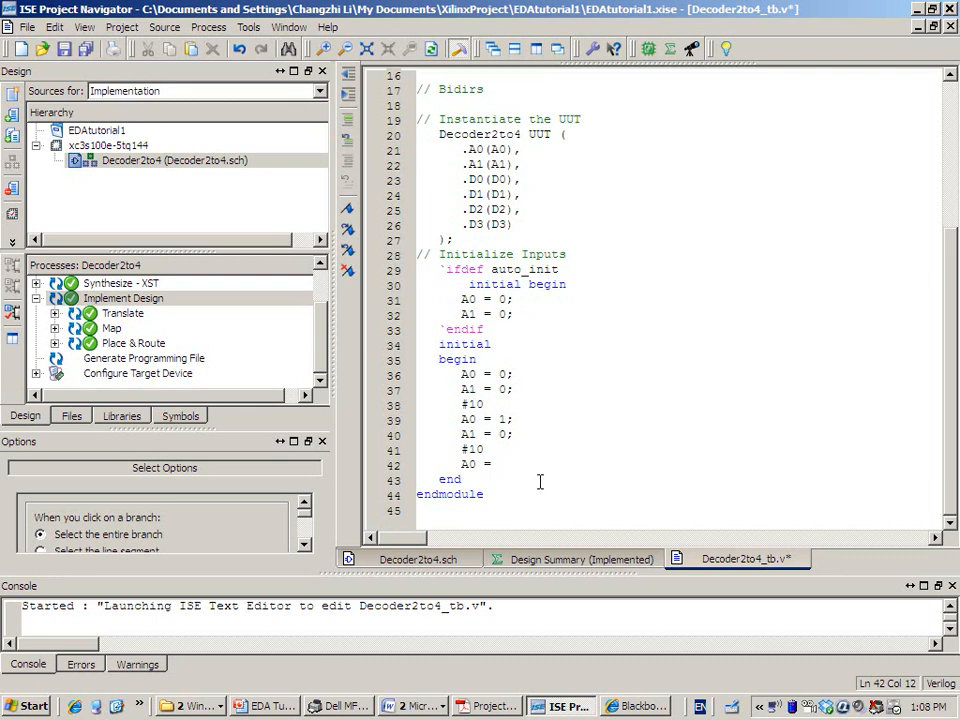
text(0;)
key(Return)
text(A)
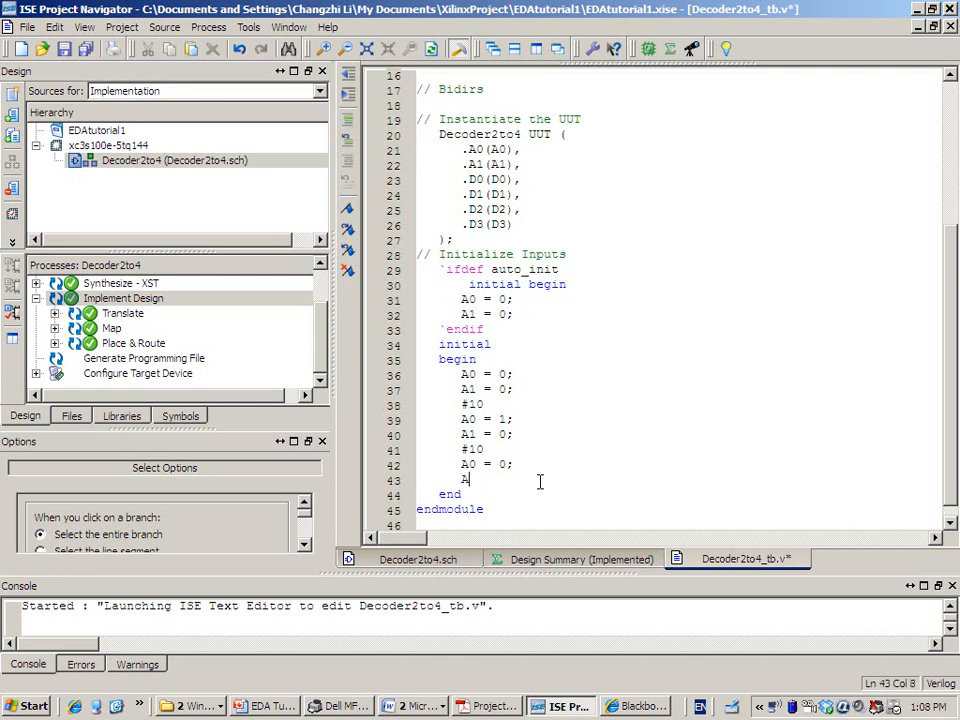
text(1 = 1;)
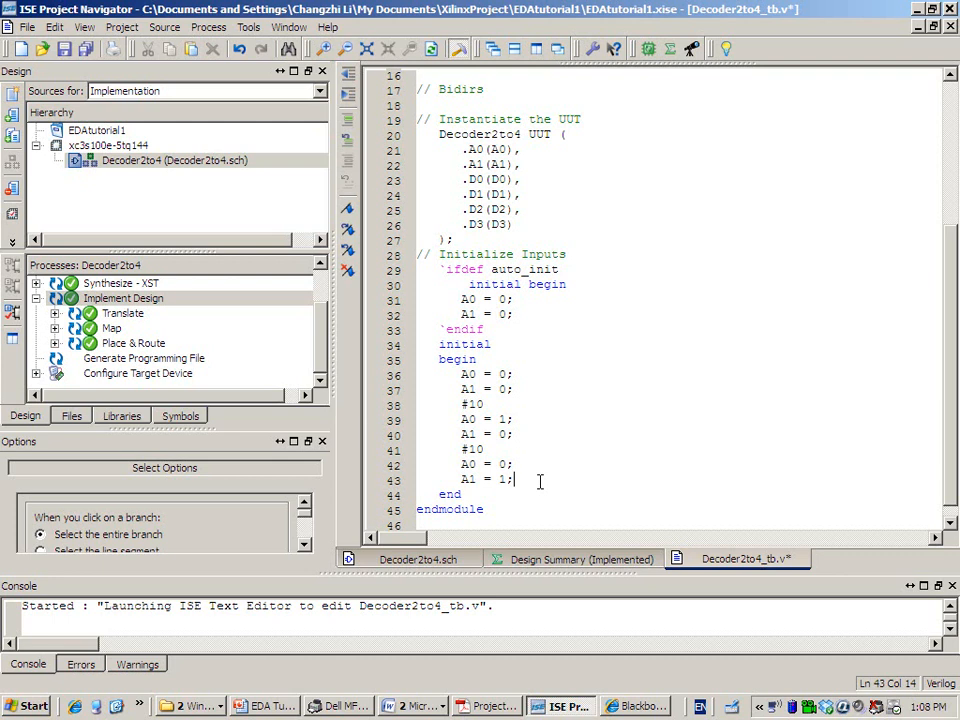
key(Return)
text(#10)
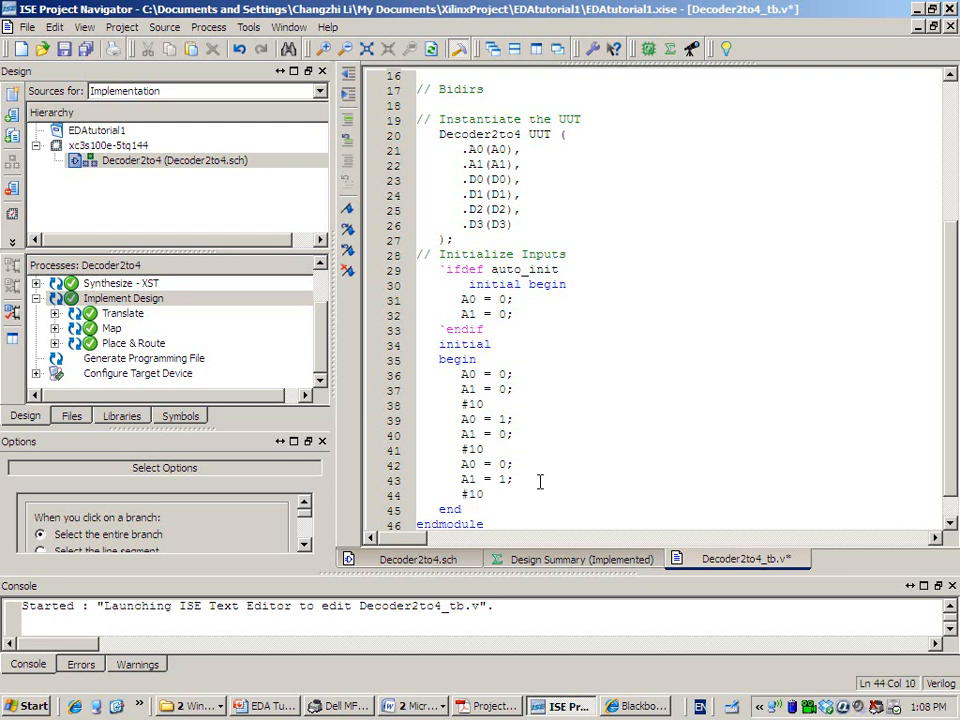
key(Return)
Add the final A0 = 1; A1 = 1; assignments.
scroll(539, 482, down, 1)
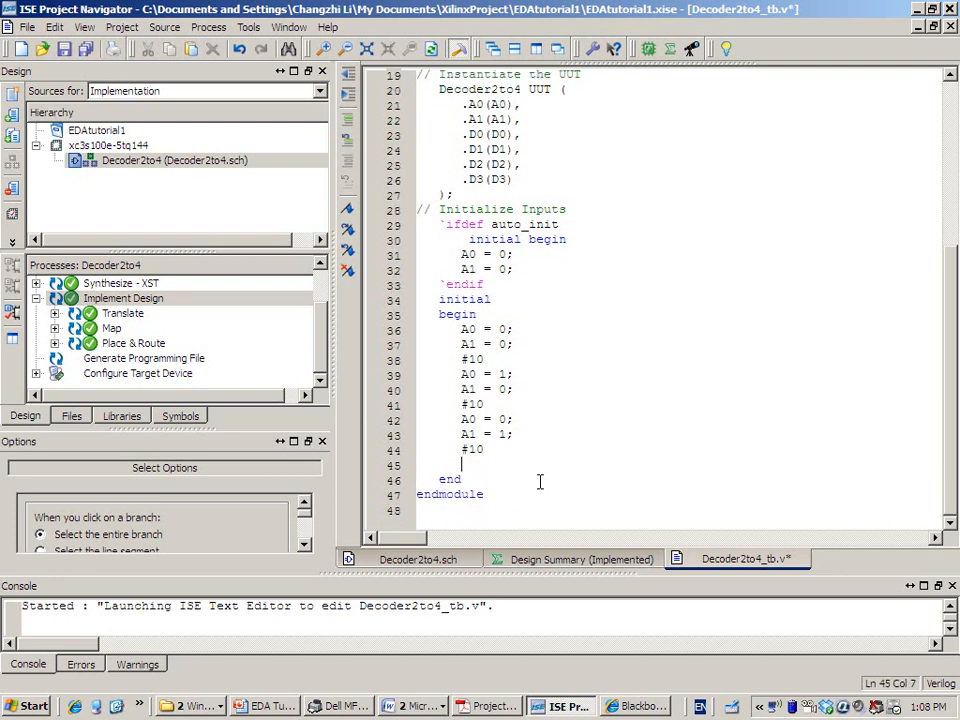
text(A0 =)
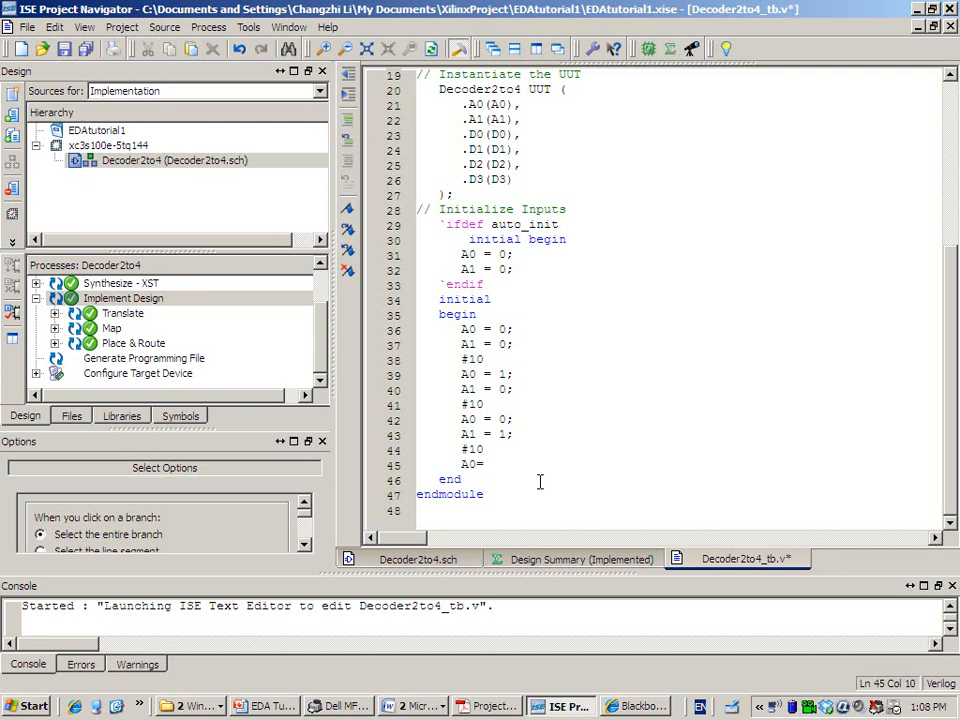
text( 1;)
key(Return)
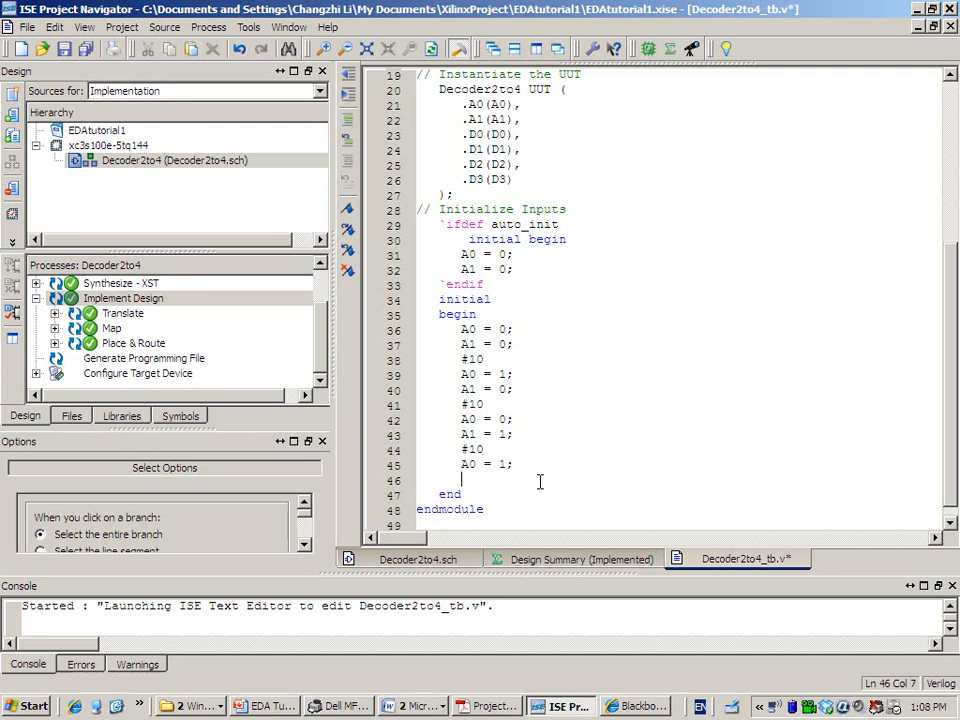
text(A1 = 1;)
Save Decoder2to4_tb.v with Save All and Ctrl+S.
scroll(428, 251, down, 1)
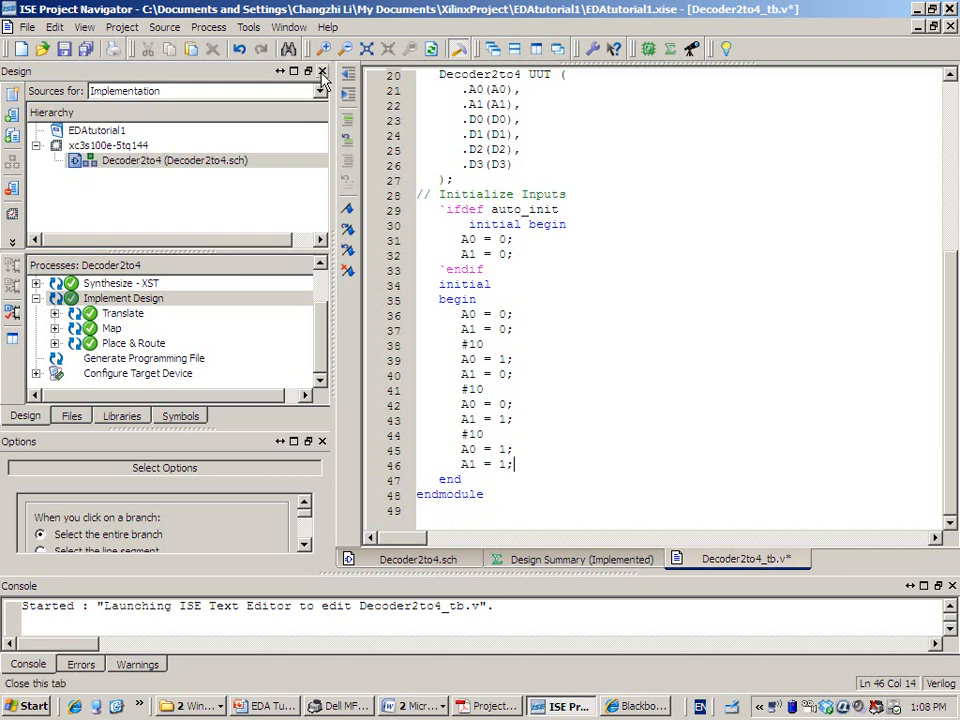
click(80, 50)
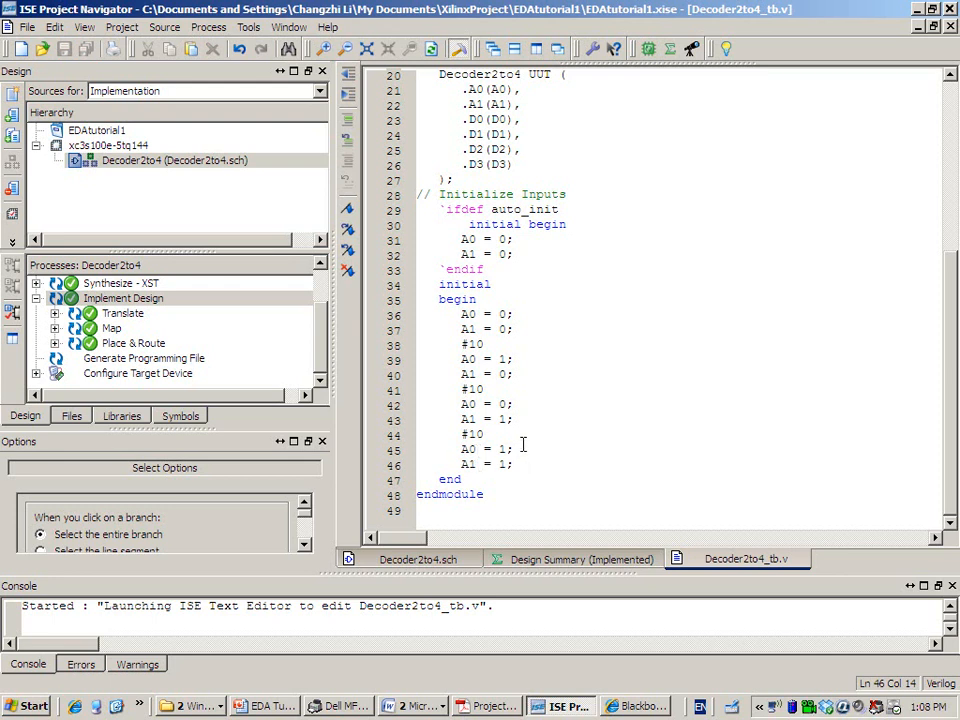
key(Return)
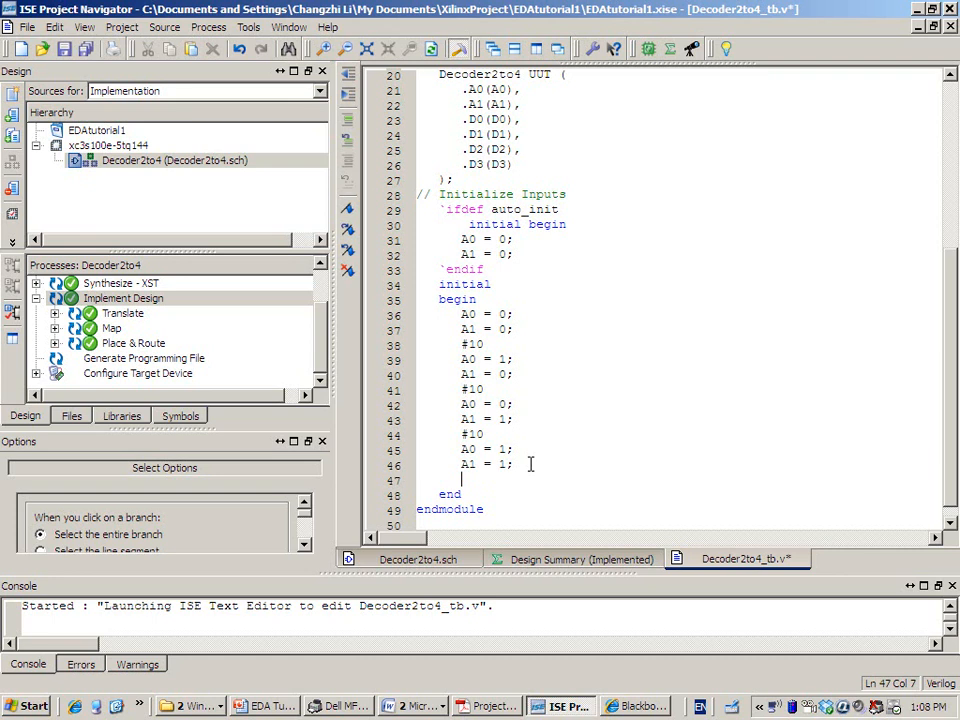
key(ctrl+s)
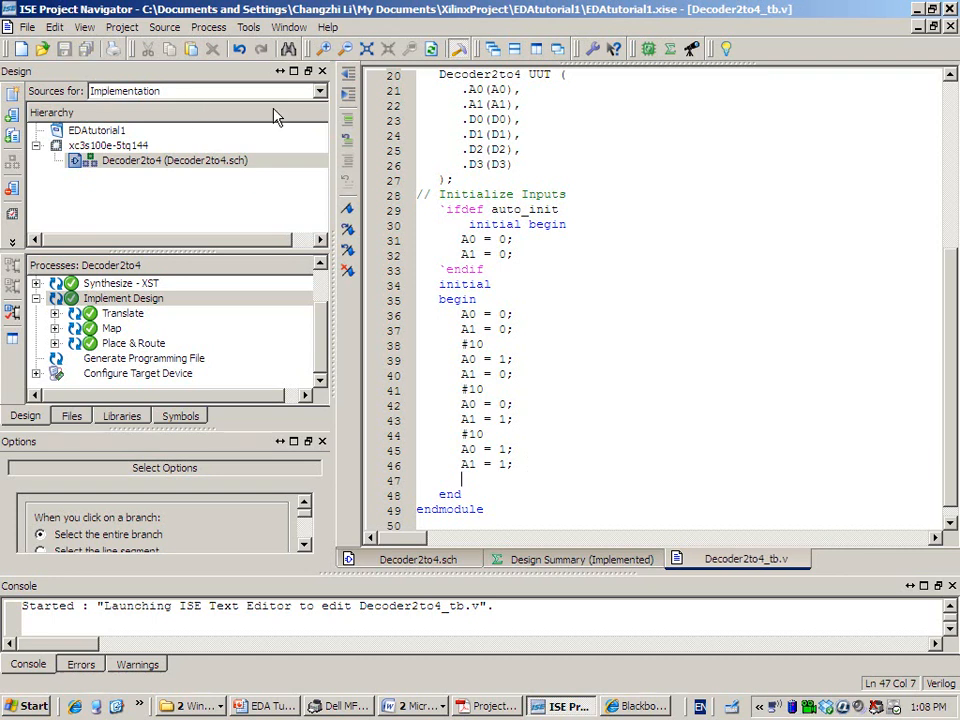
scroll(483, 270, up, 6)
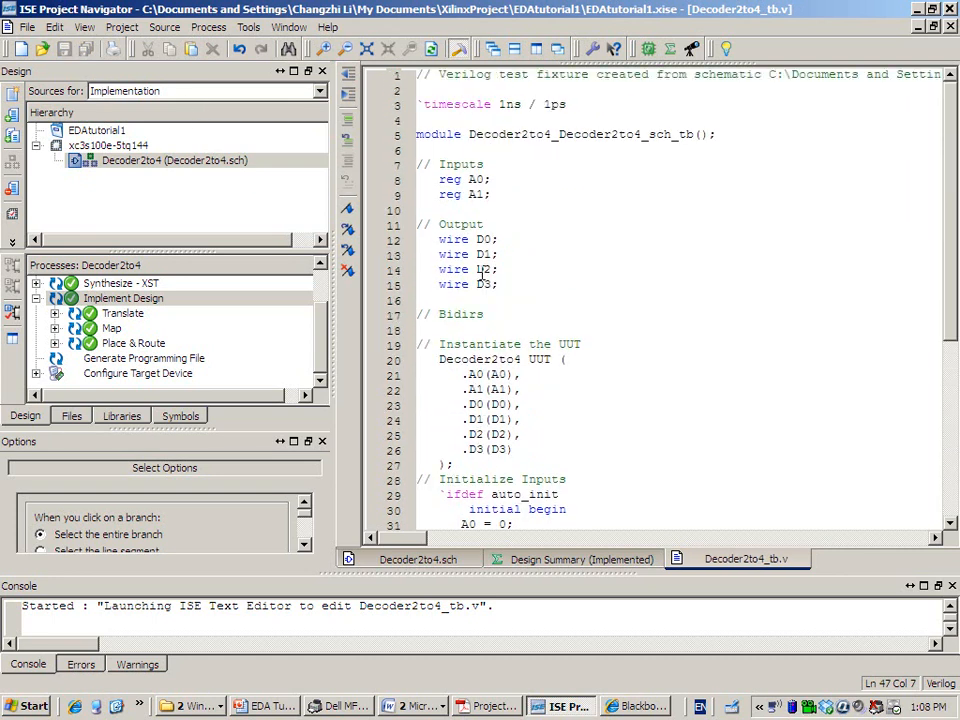
Switch the Sources view to Behavioral Simulation.
click(236, 132)
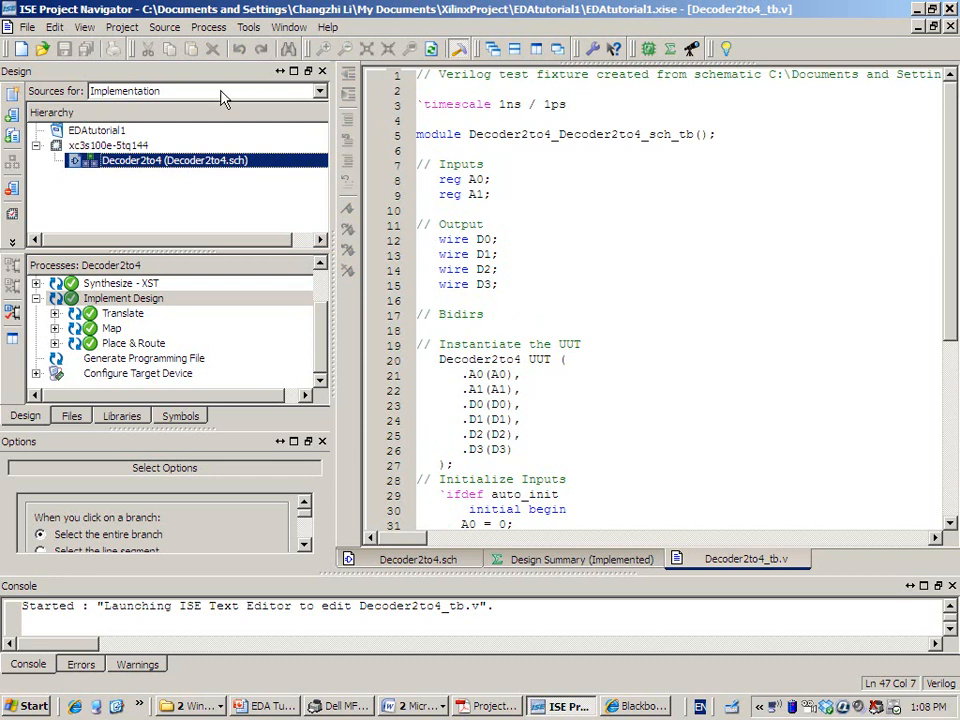
click(88, 91)
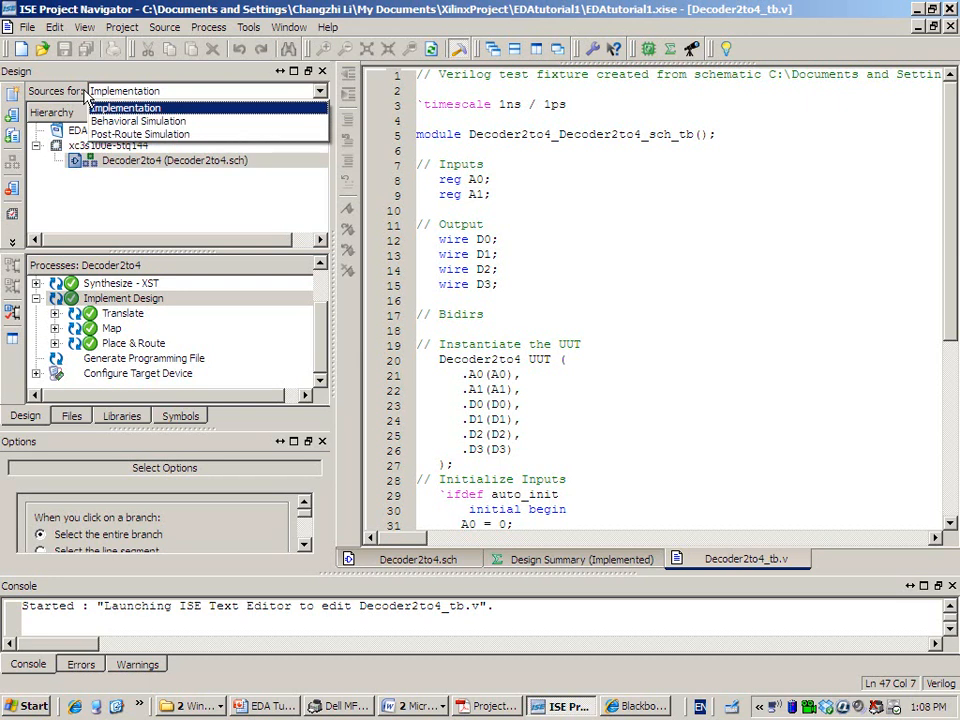
click(175, 122)
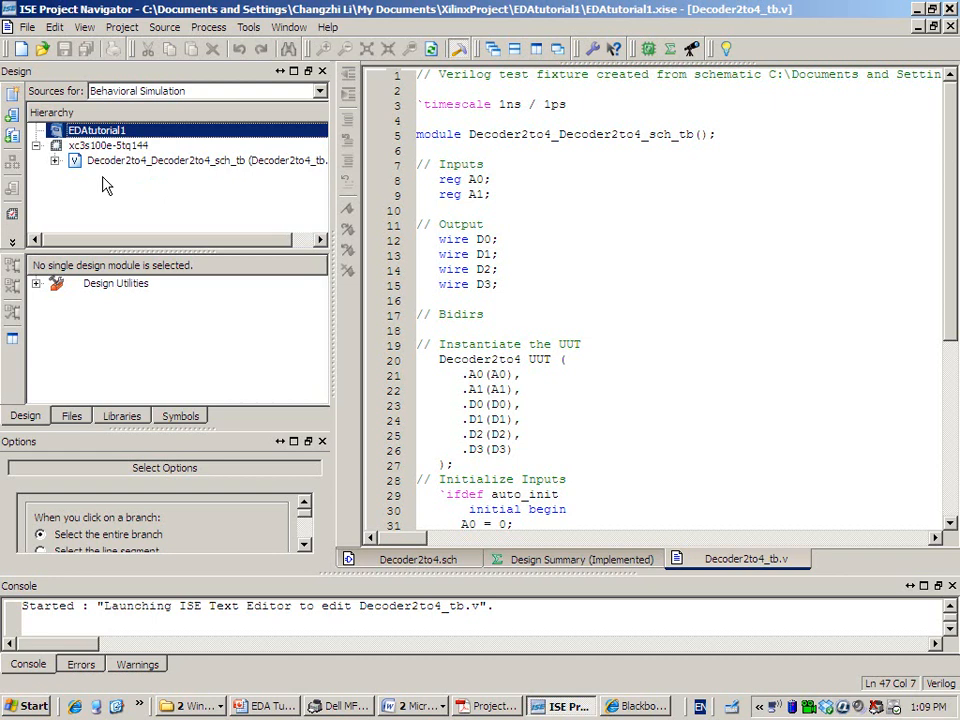
click(153, 92)
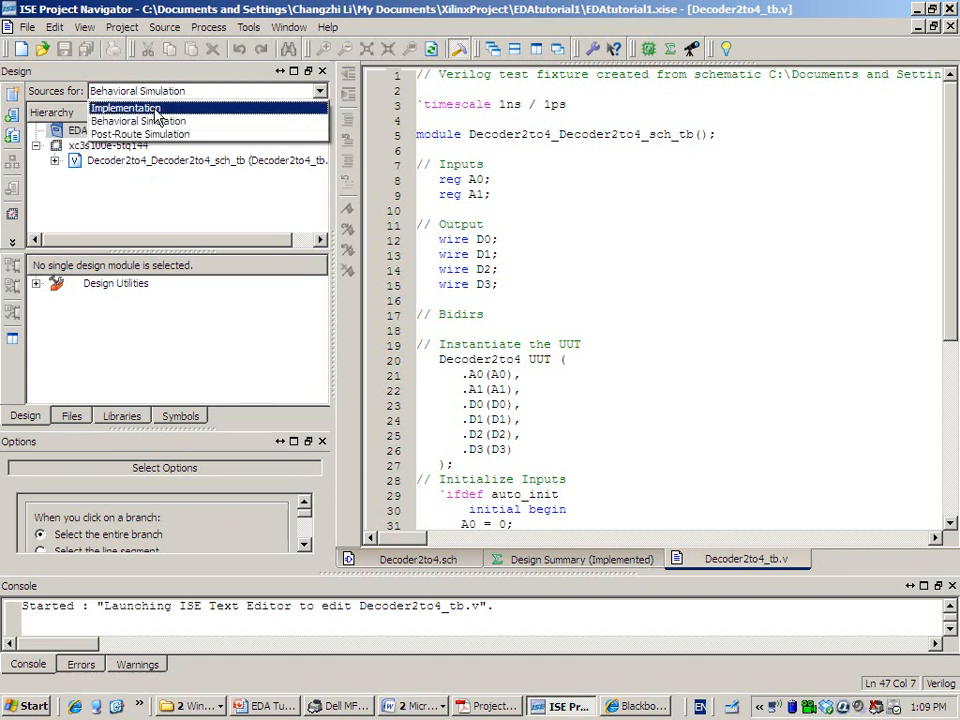
click(154, 121)
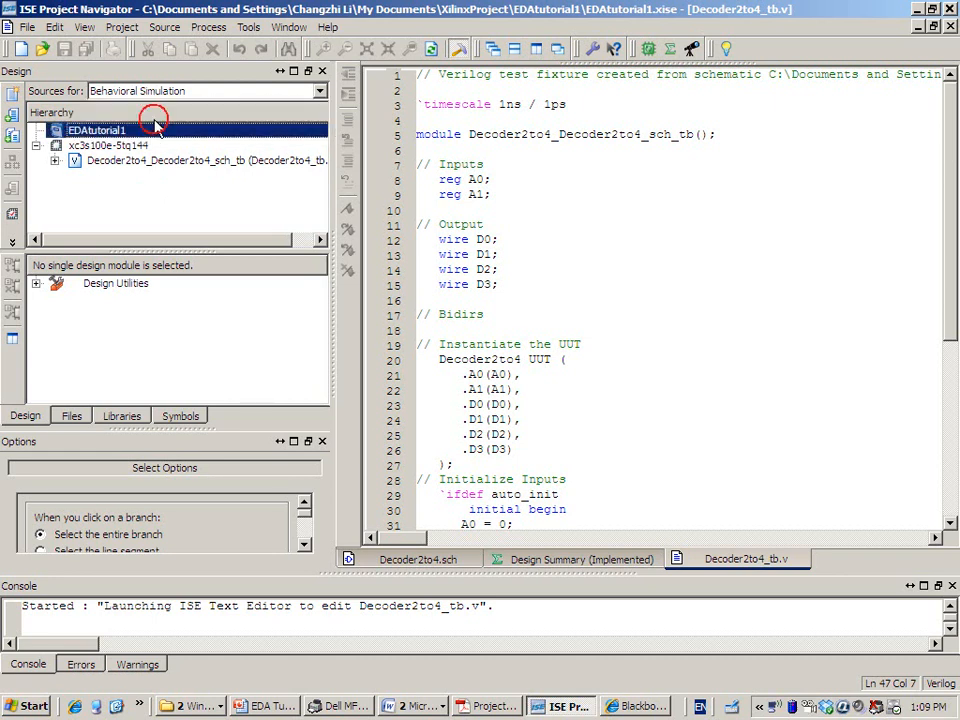
Expand the Decoder2to4_Decoder2to4_sch_tb fixture, review its code and select UUT Decoder2to4.
click(55, 161)
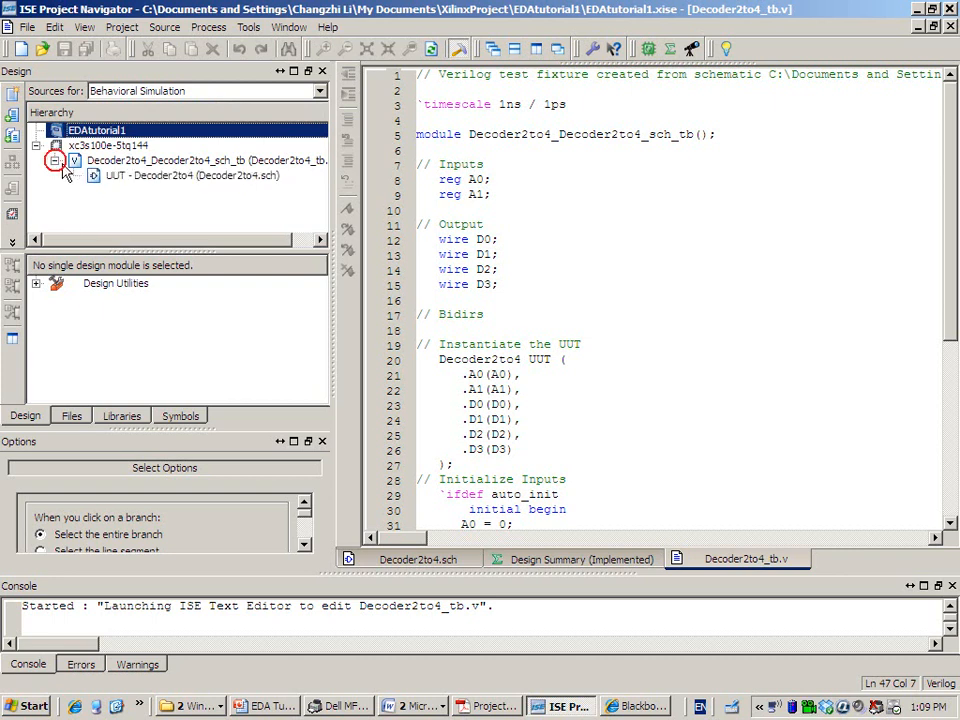
click(191, 161)
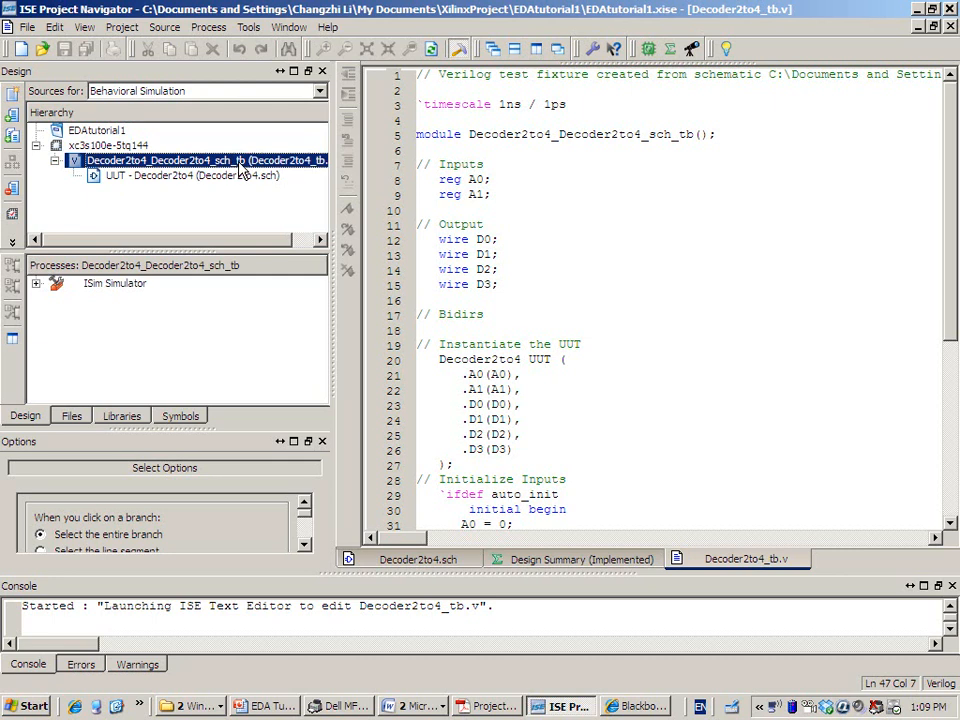
click(561, 204)
scroll(500, 216, down, 7)
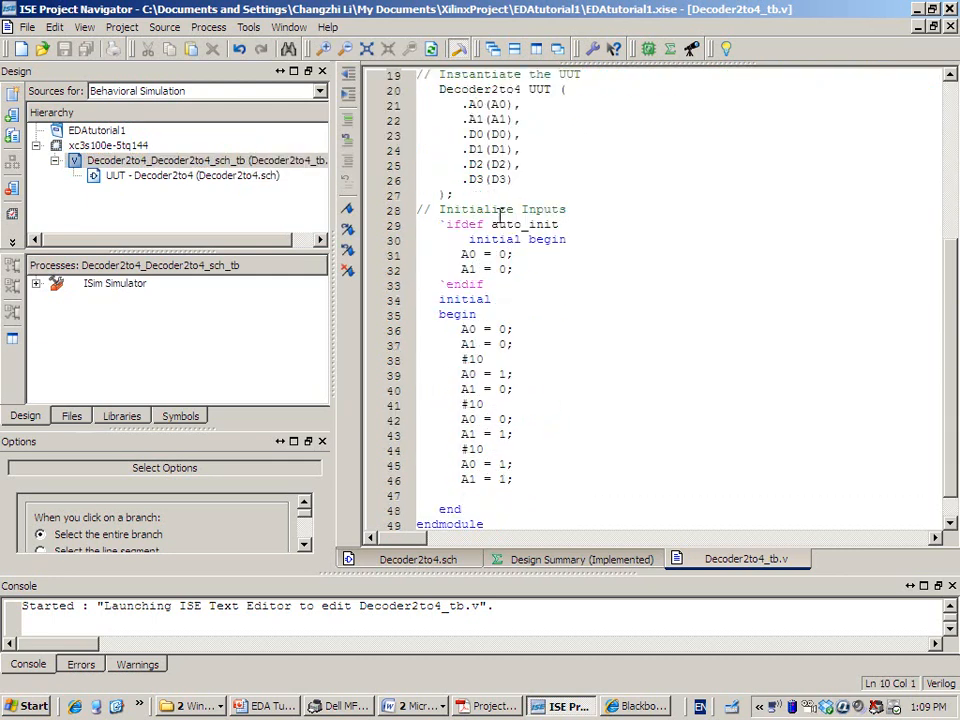
click(145, 179)
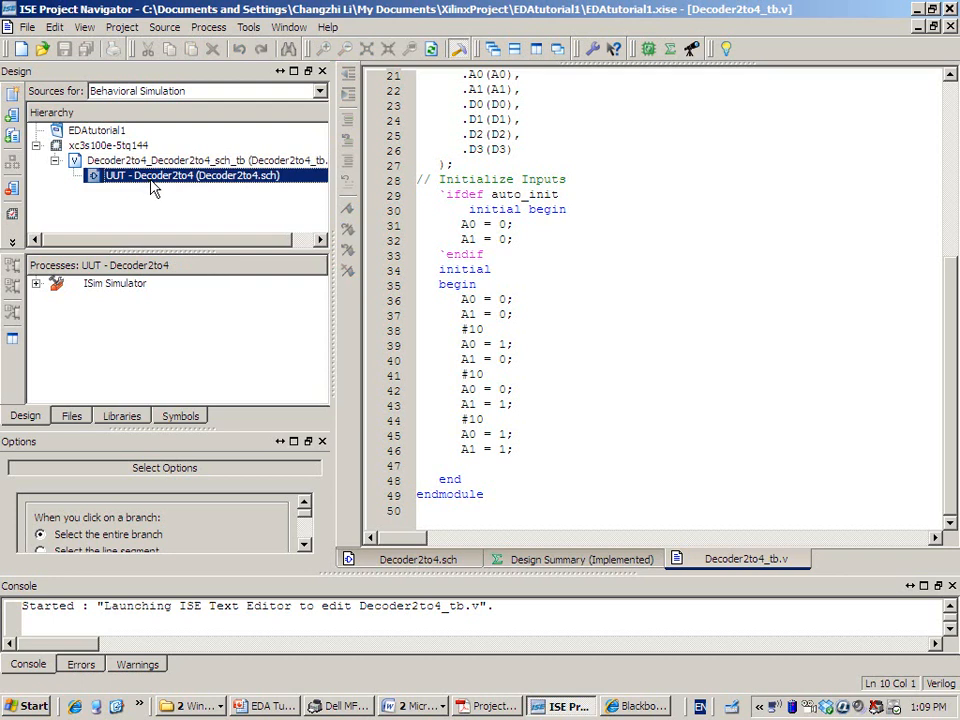
Open the UUT Decoder2to4 schematic, then expand ISim Simulator processes for the _tb fixture.
double_click(152, 185)
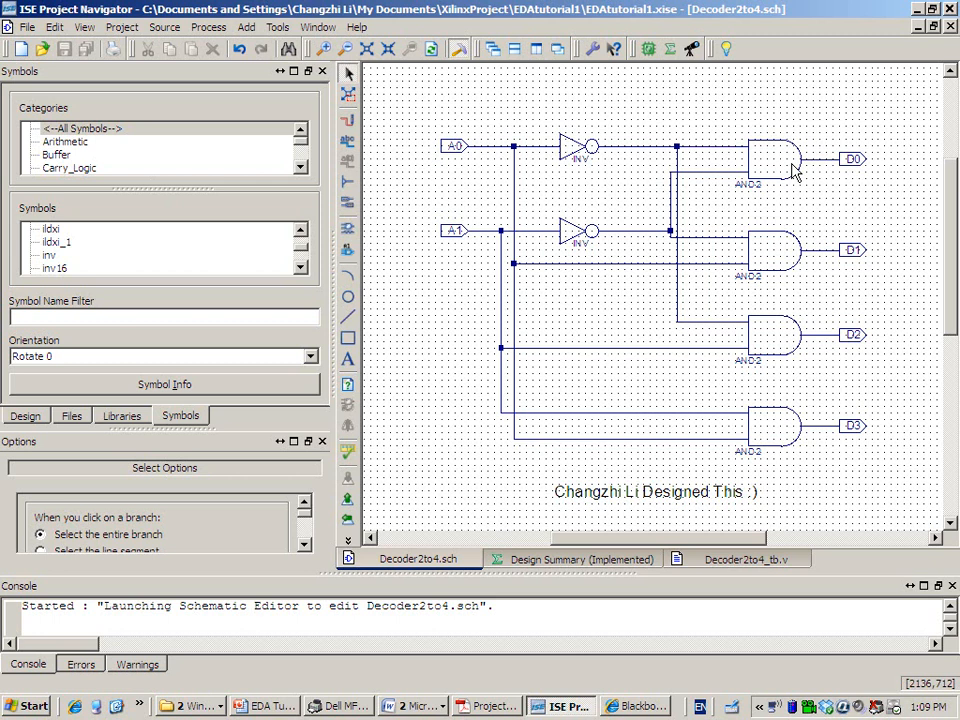
click(33, 419)
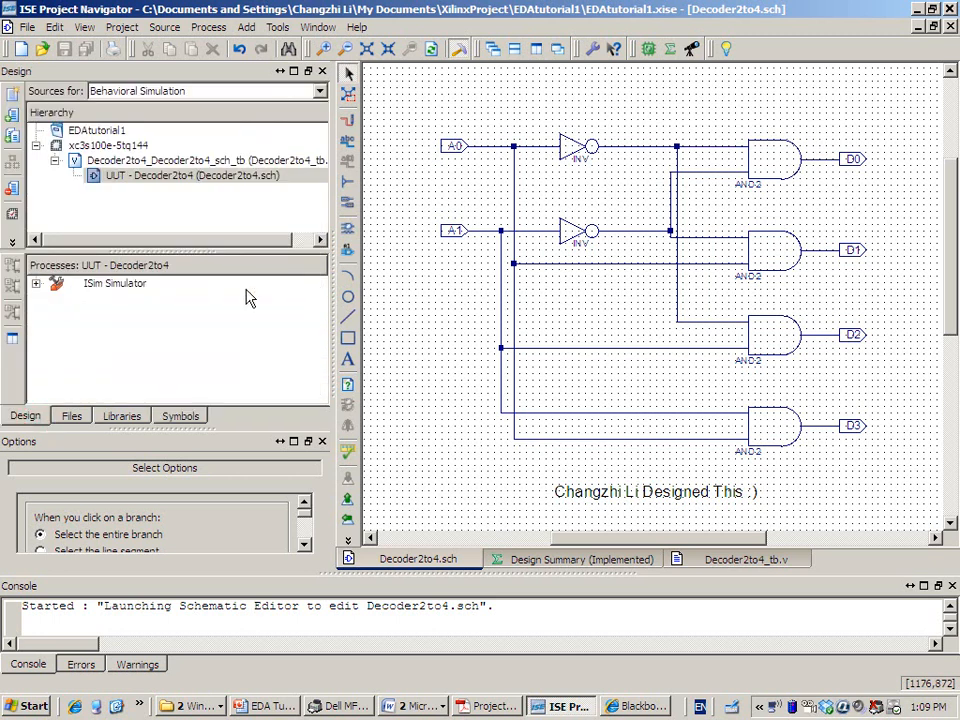
click(165, 160)
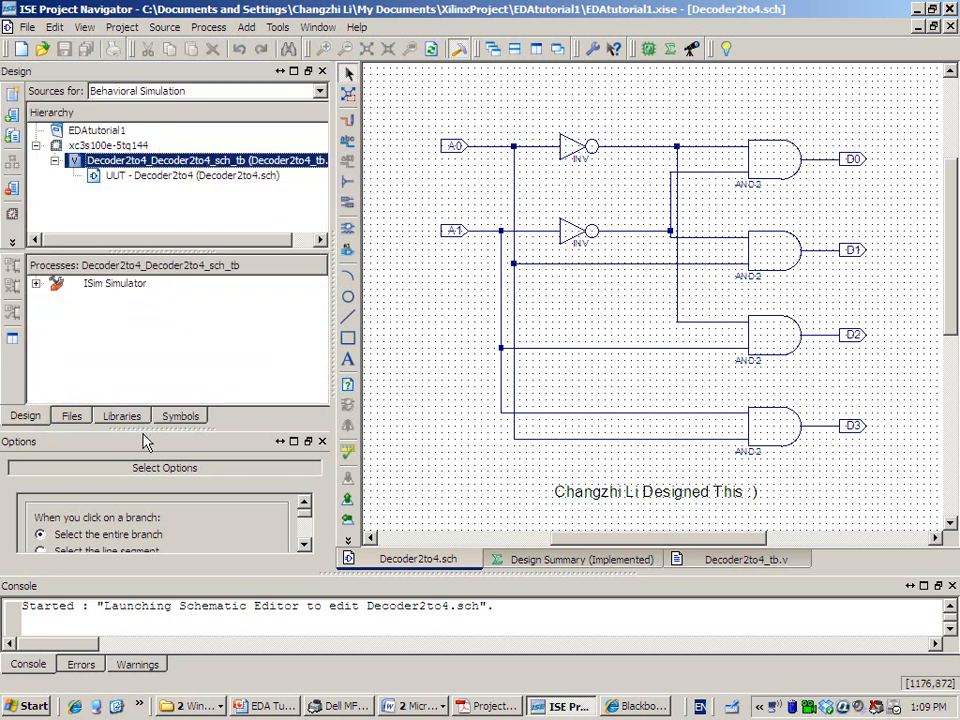
drag(148, 432, 150, 364)
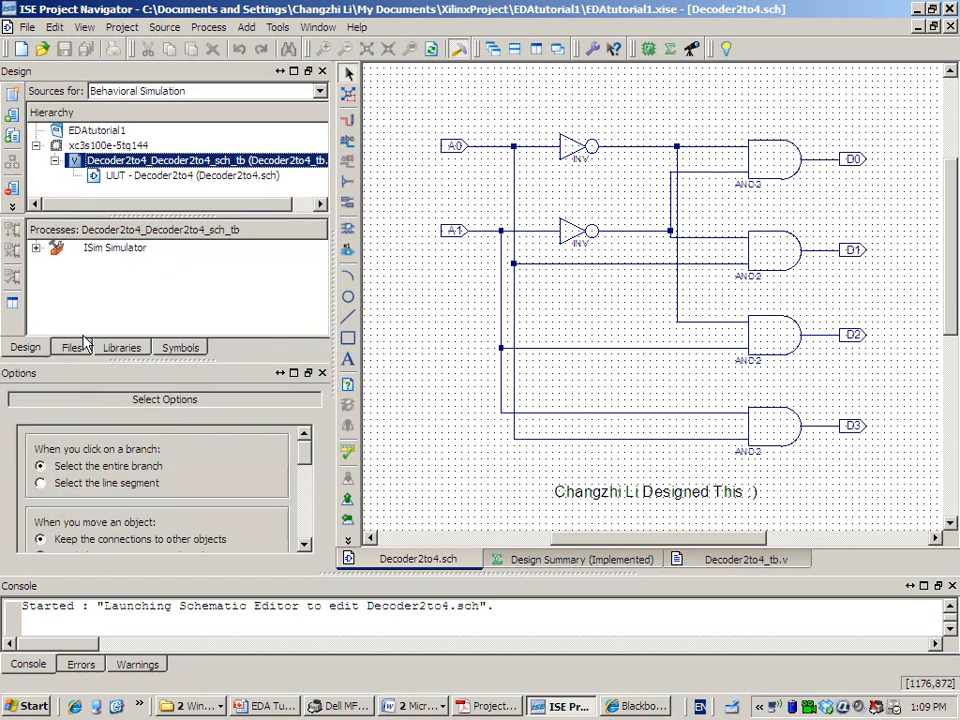
drag(110, 362, 108, 435)
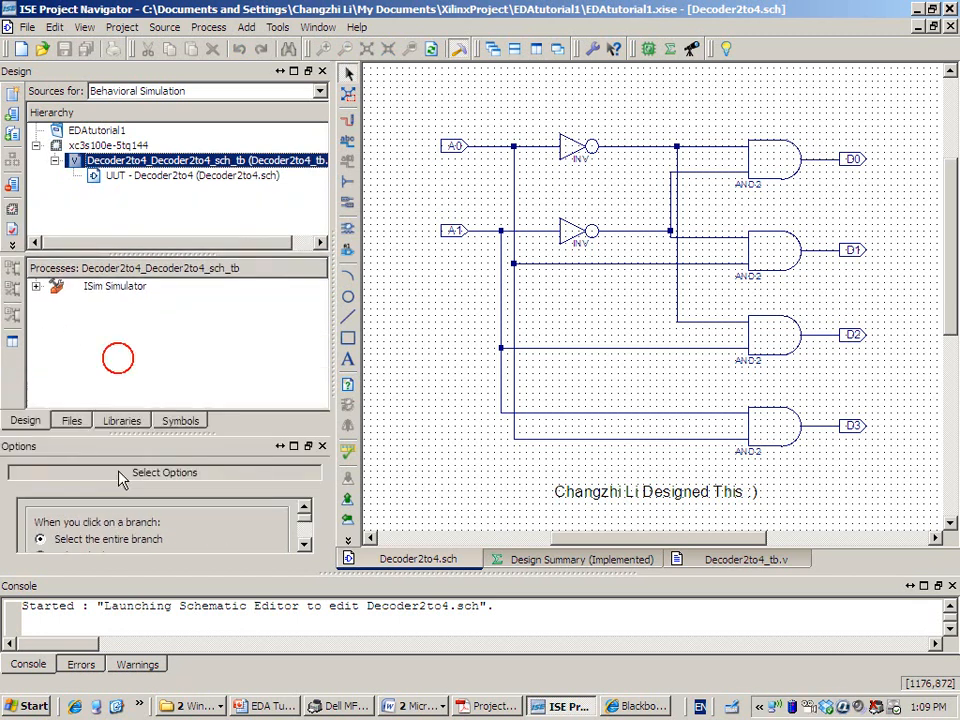
click(35, 287)
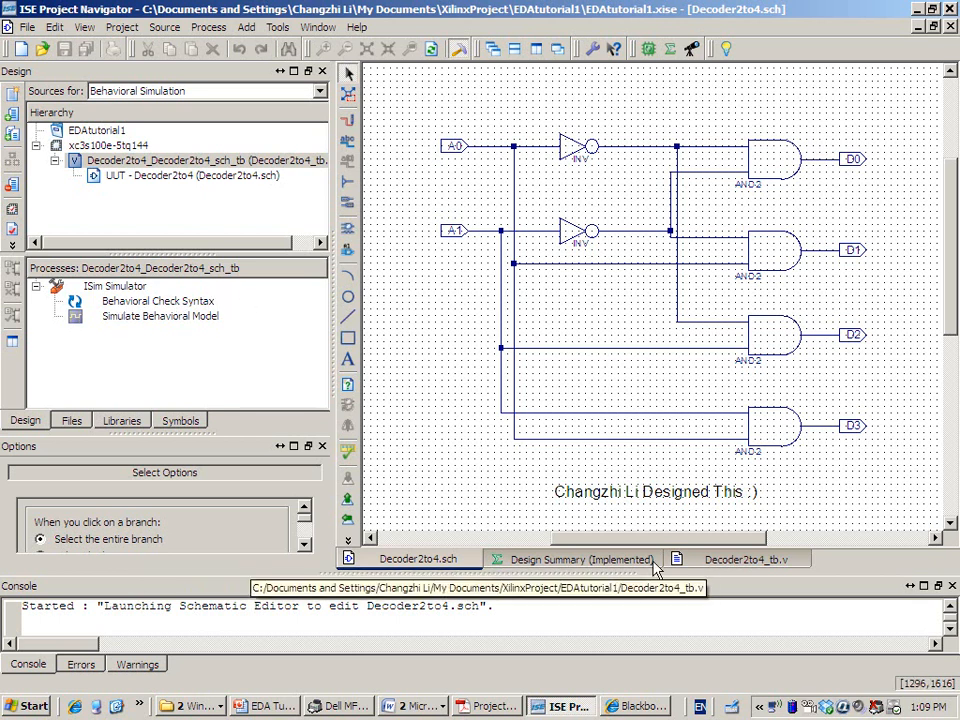
click(611, 559)
Run Behavioral Check Syntax on Decoder2to4_tb.v and confirm the success message in the console.
click(692, 559)
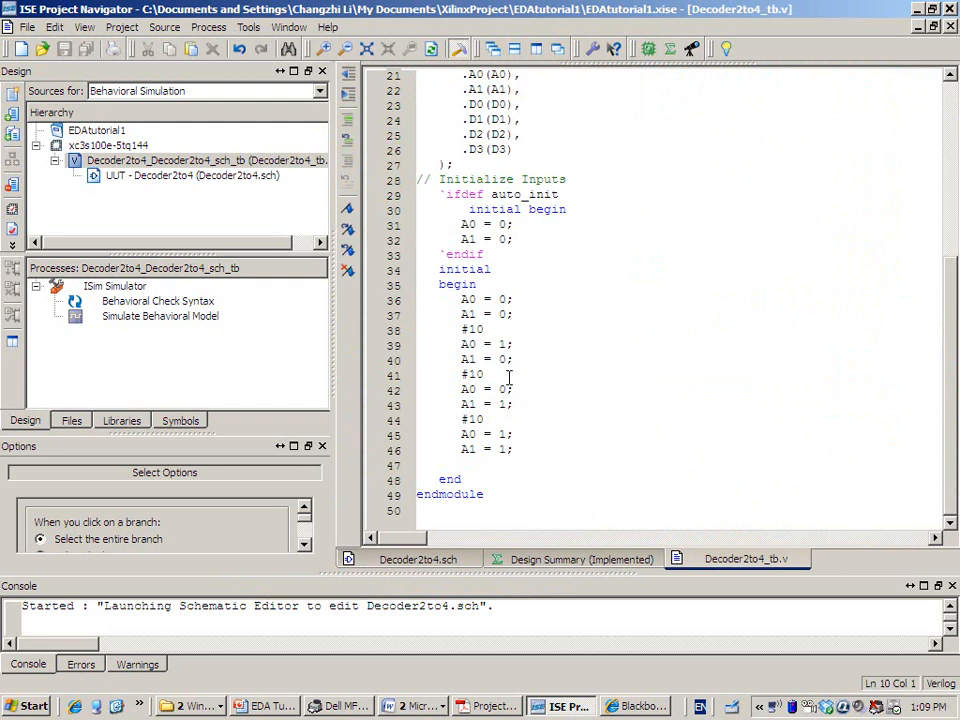
click(72, 420)
click(26, 420)
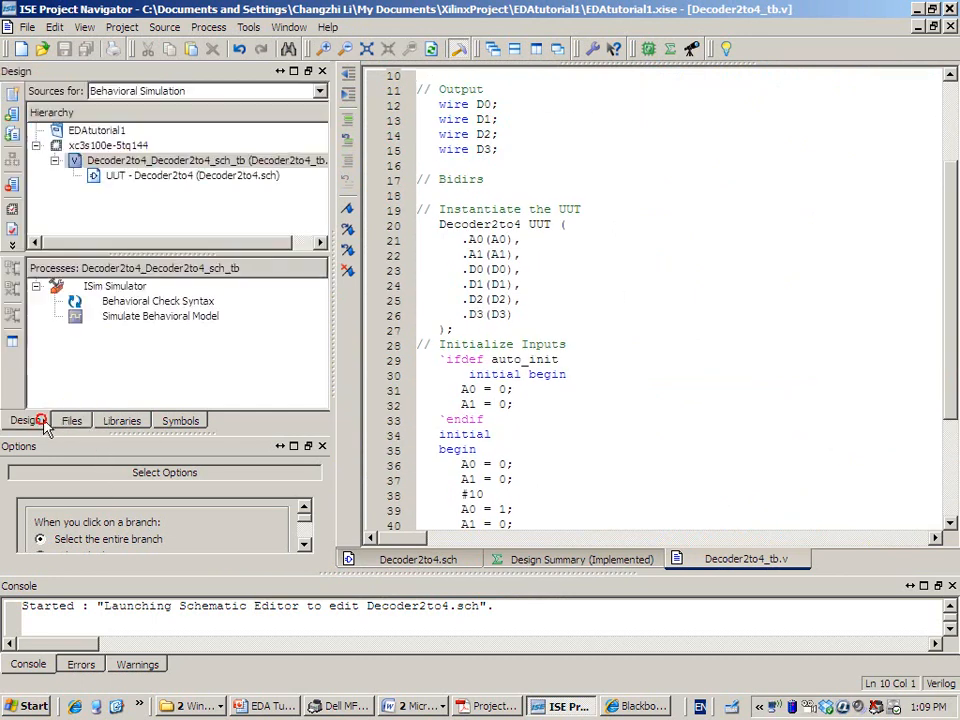
click(145, 301)
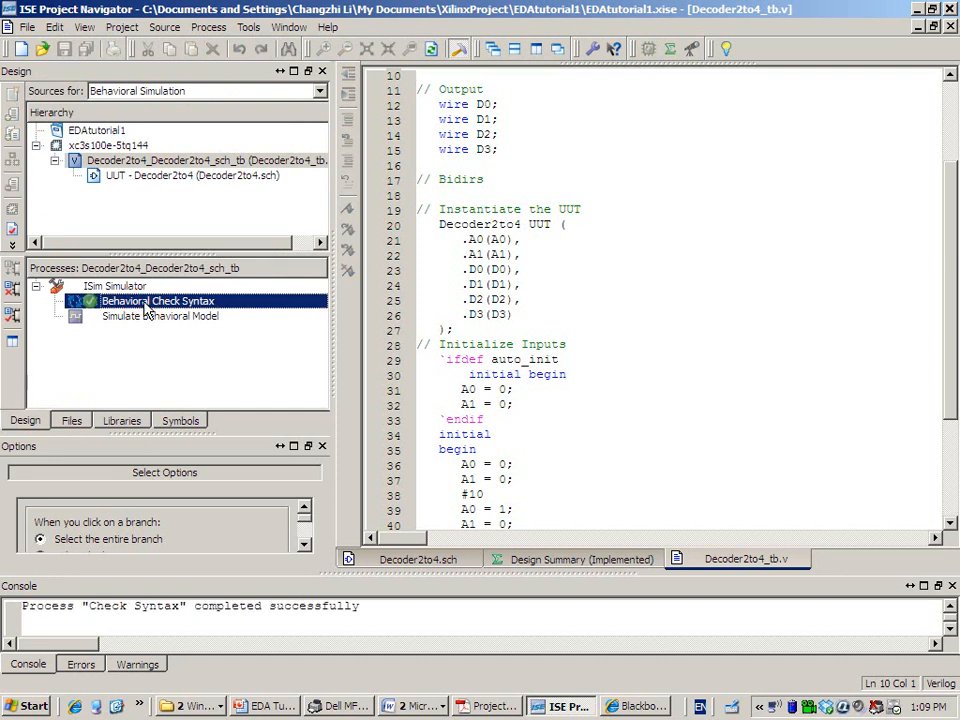
drag(375, 576, 377, 533)
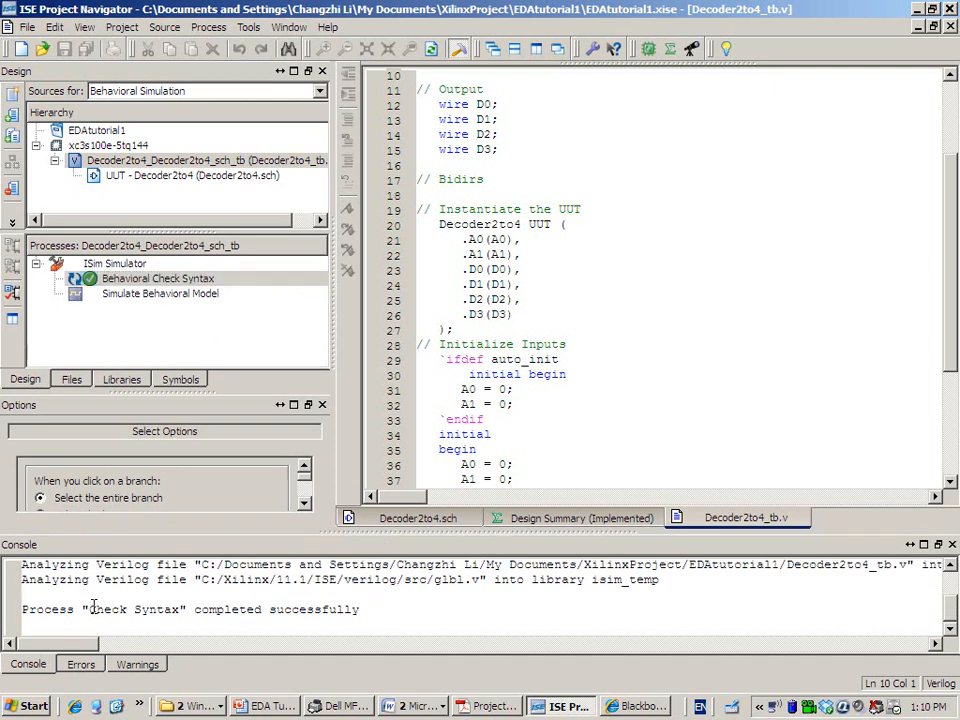
drag(83, 609, 357, 613)
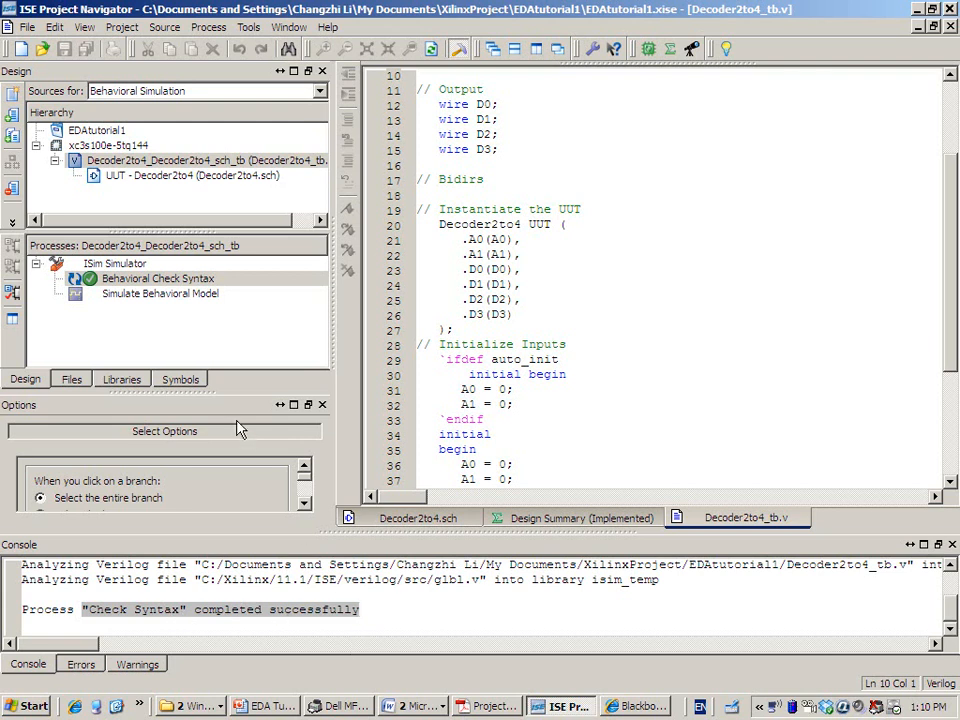
click(136, 297)
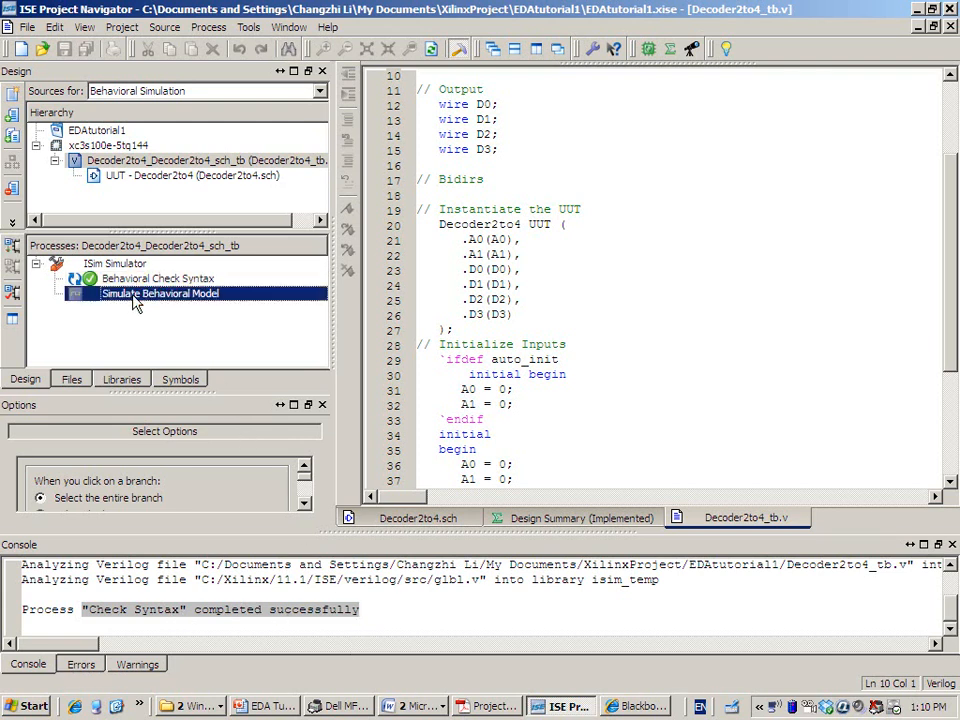
Launch Simulate Behavioral Model to open the test fixture simulation in ISim.
double_click(134, 299)
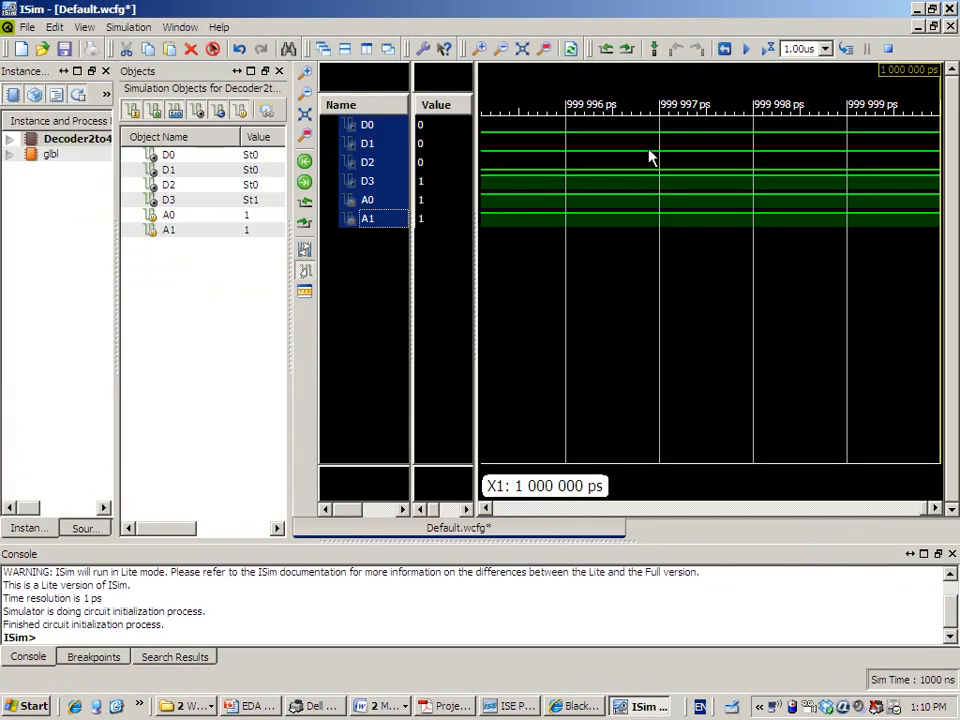
click(345, 302)
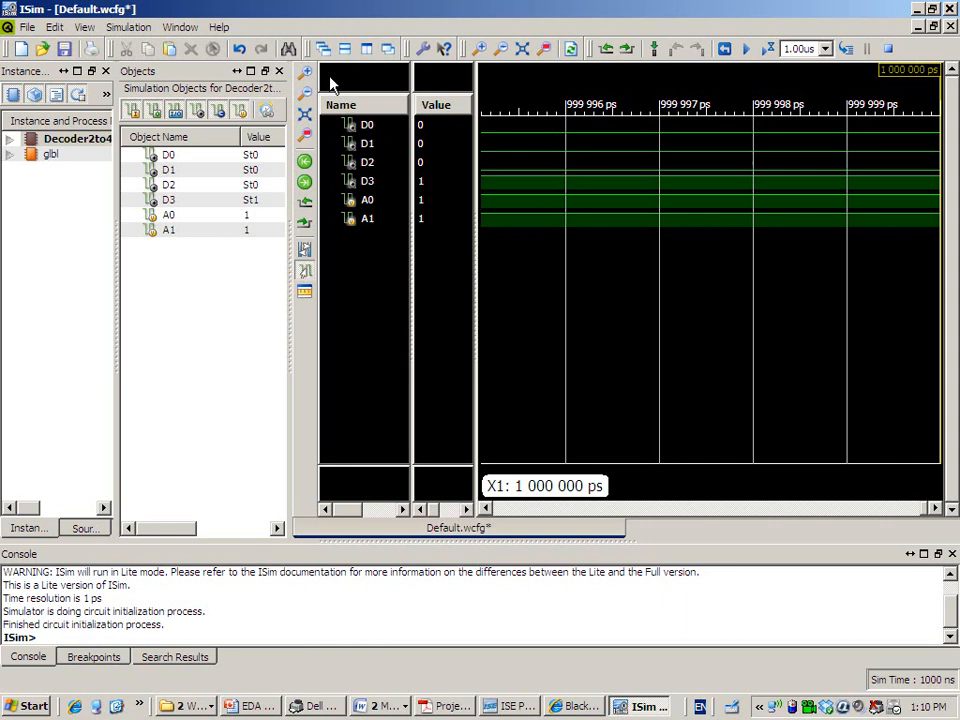
click(27, 27)
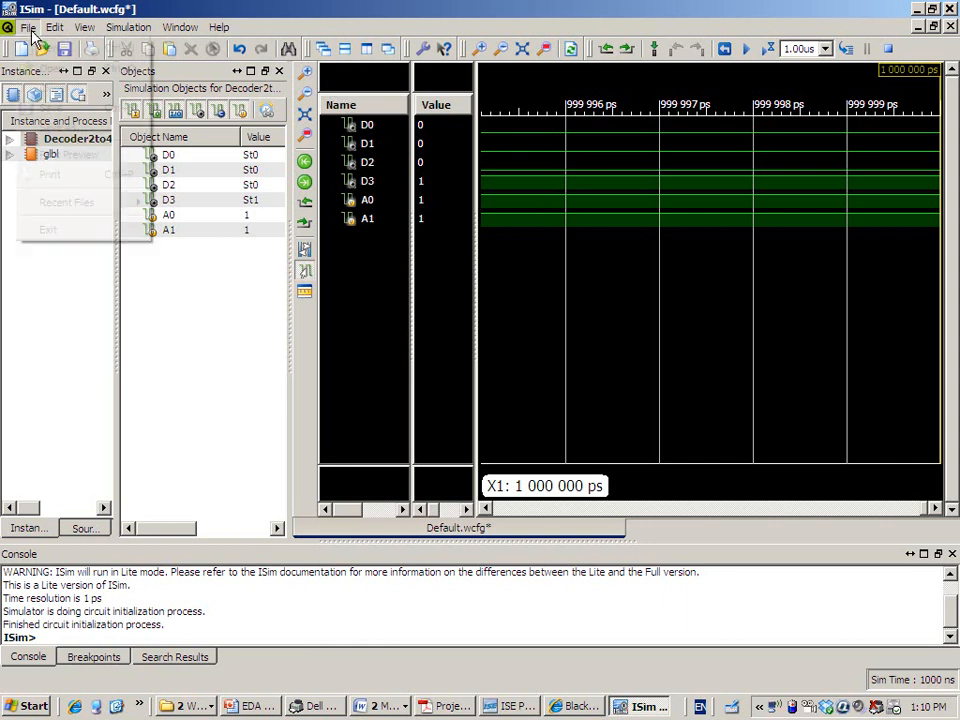
click(281, 5)
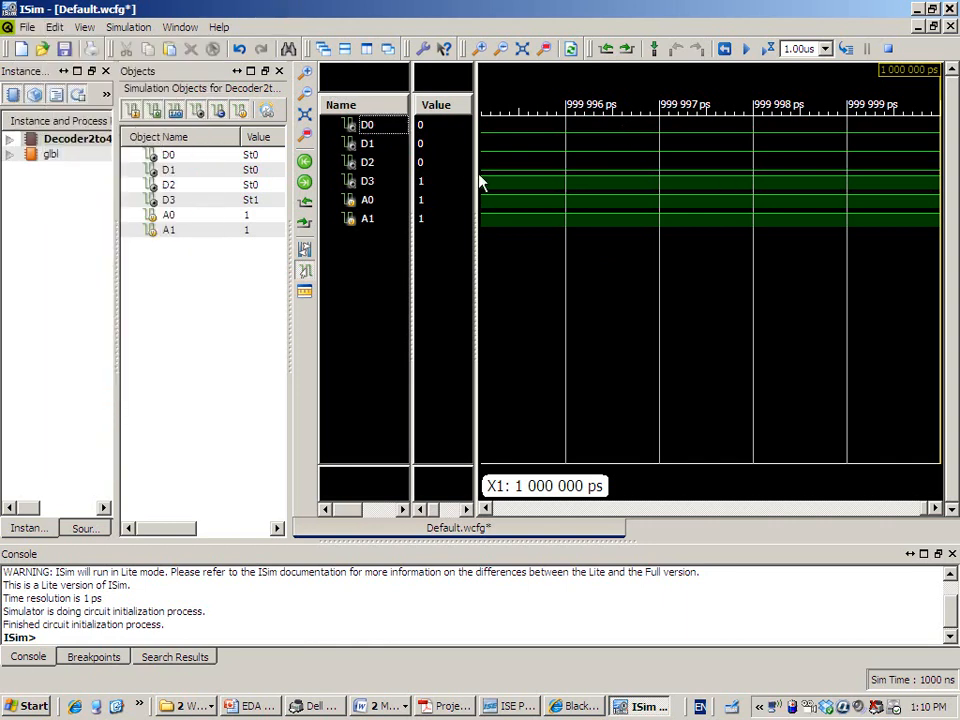
Go through the A1, A0 and D0–D3 signals, then zoom to full view.
click(368, 218)
click(370, 205)
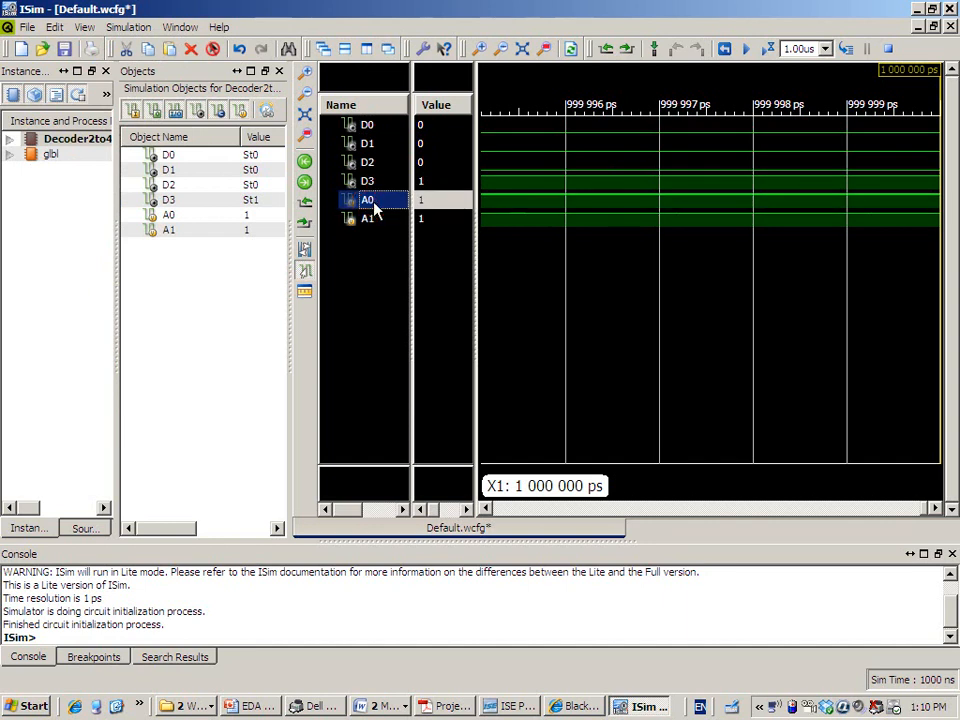
click(374, 221)
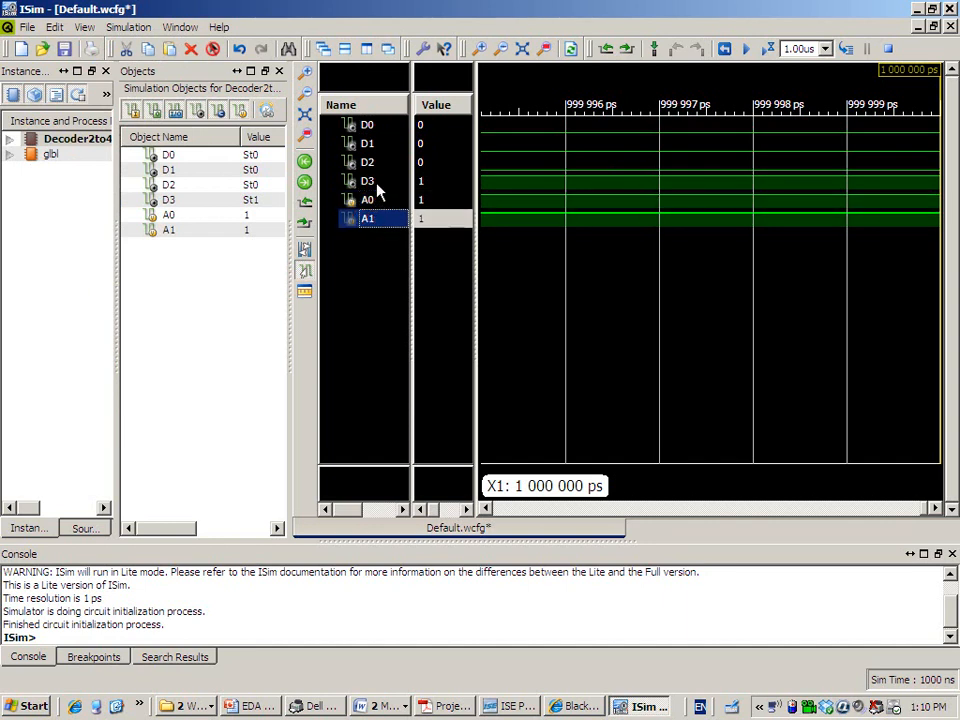
click(376, 127)
click(380, 145)
click(380, 163)
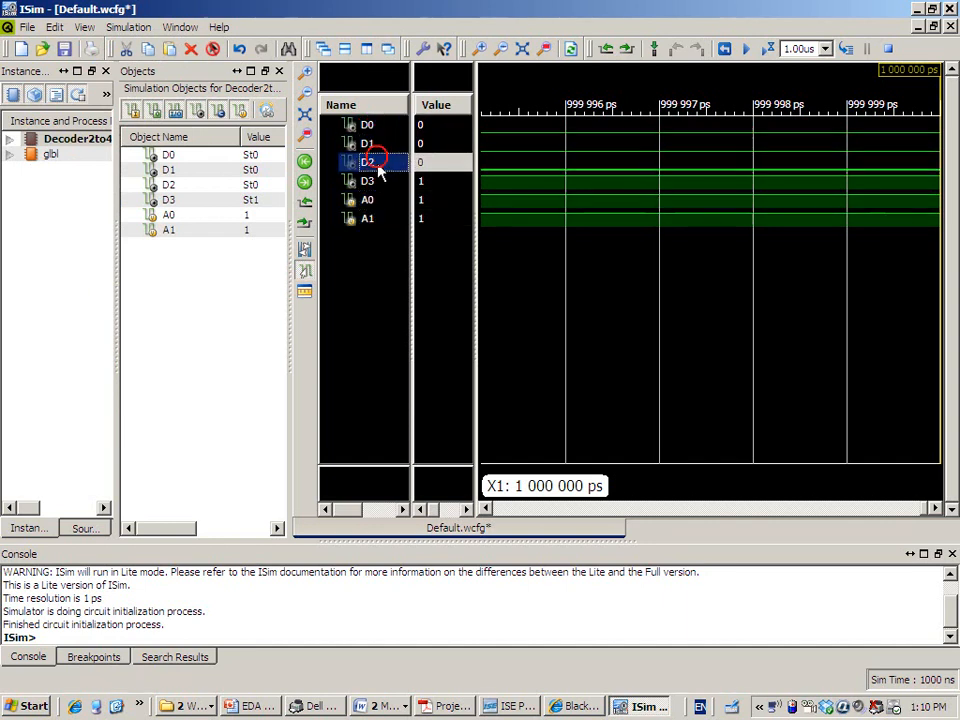
click(380, 181)
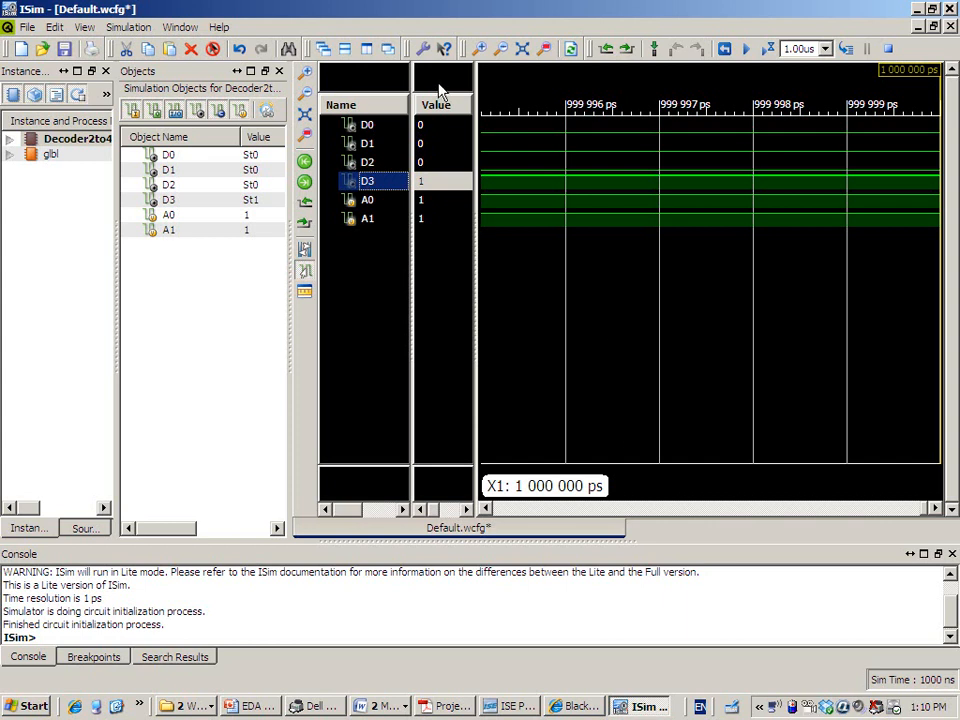
click(522, 48)
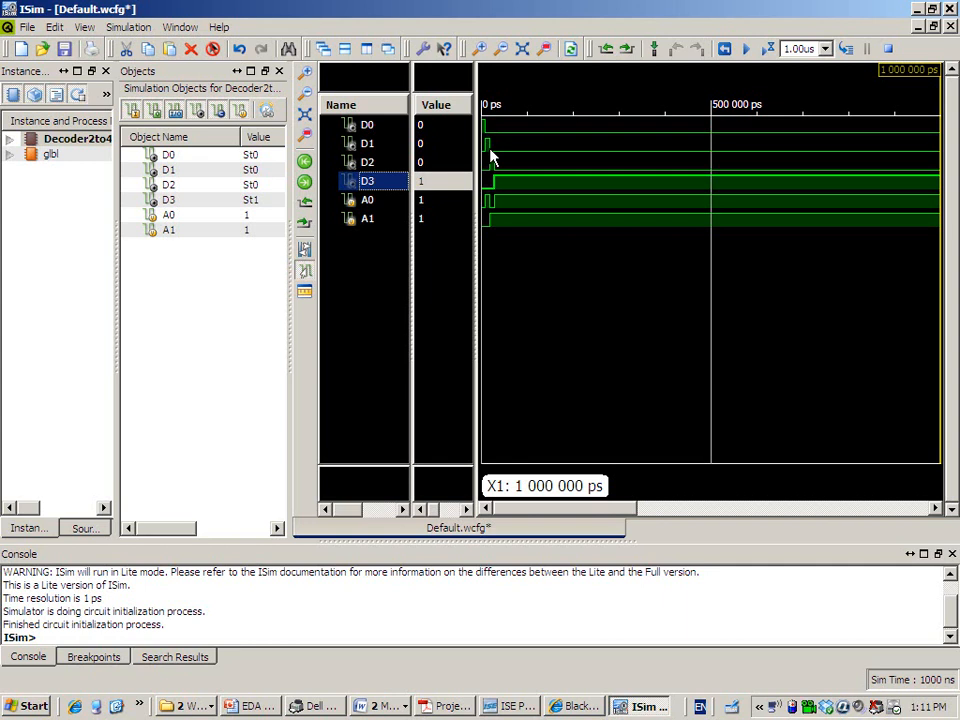
Launch Microsoft Office OneNote 2007 from the taskbar's quick-launch overflow list.
click(139, 704)
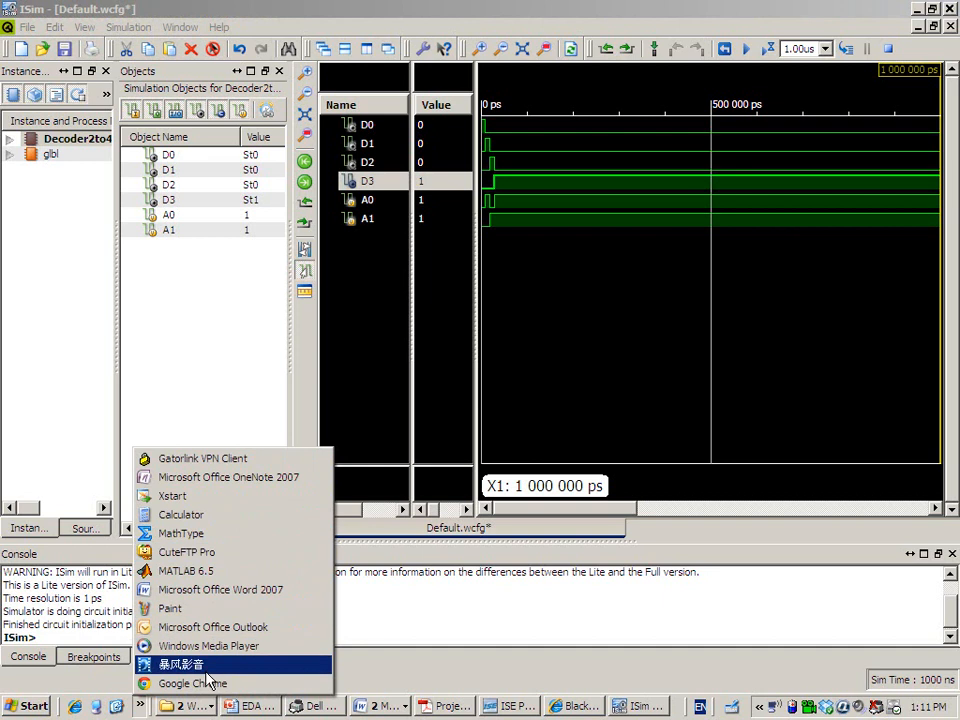
click(219, 479)
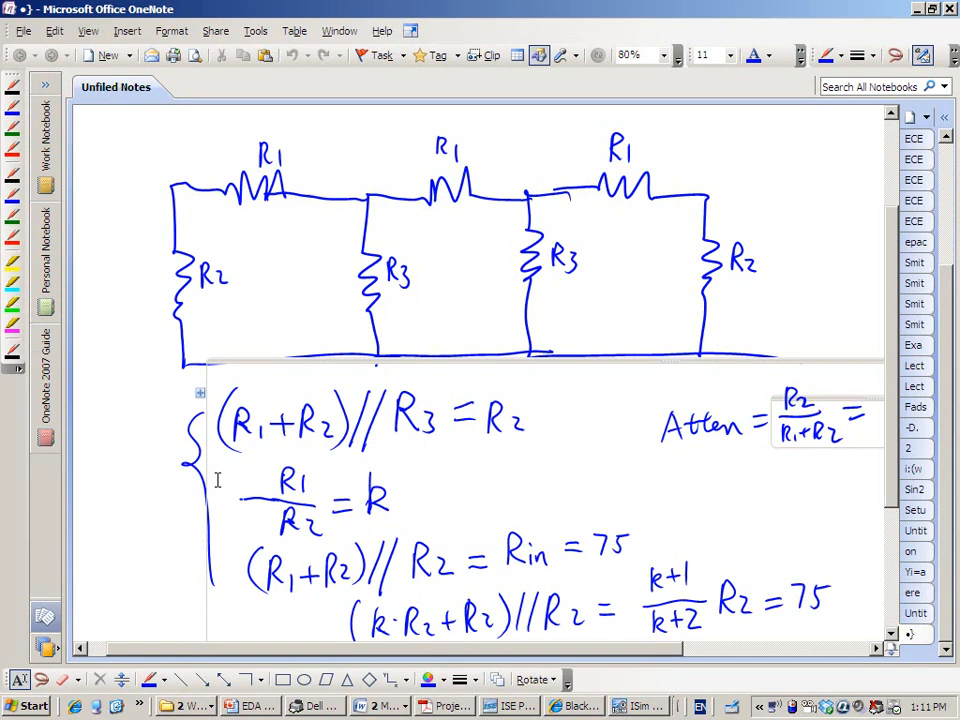
On a new OneNote page, handwrite '1 ns = 10⁻⁹ s' in blue ink.
click(911, 117)
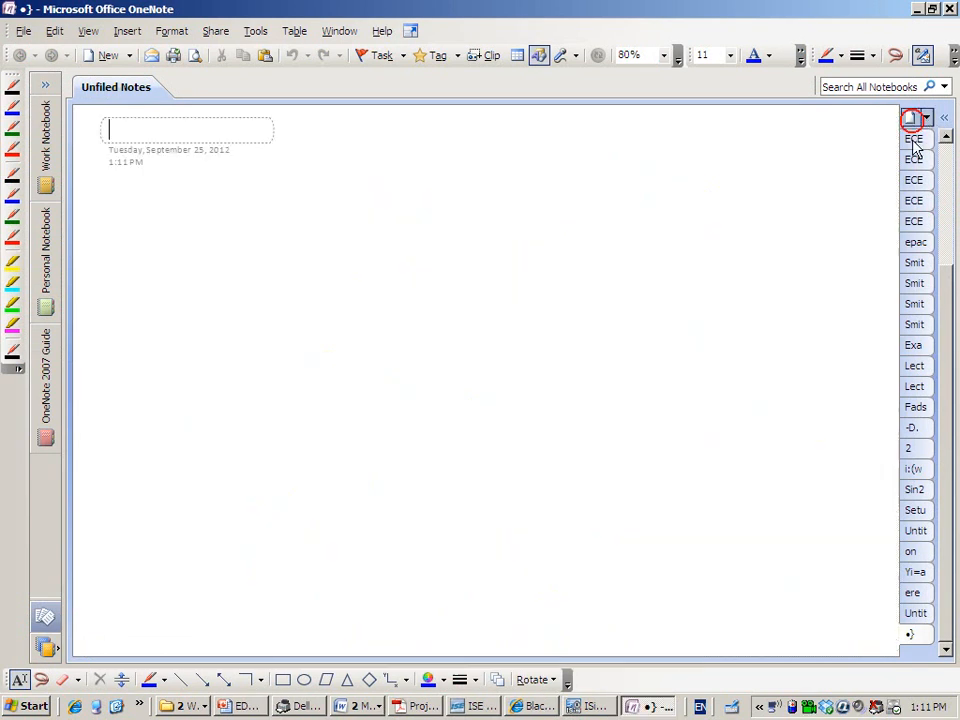
click(220, 240)
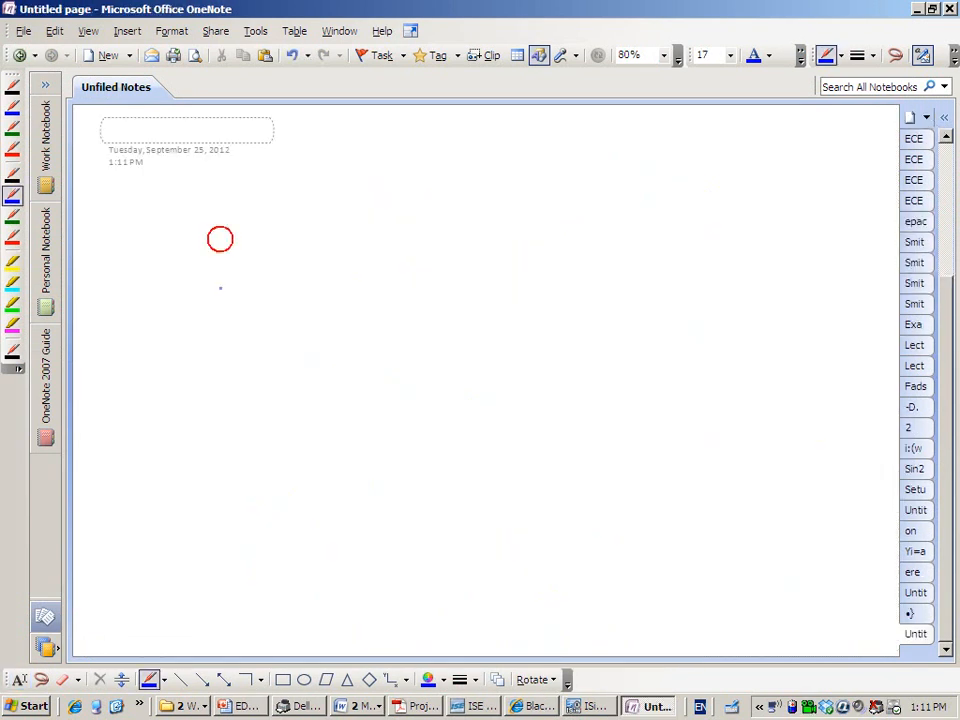
drag(212, 225, 212, 275)
mouse_move(258, 228)
mouse_down()
mouse_move(257, 268)
mouse_move(297, 272)
mouse_up()
drag(323, 226, 306, 278)
mouse_move(355, 245)
mouse_down()
mouse_move(386, 244)
mouse_move(388, 261)
mouse_up()
drag(434, 215, 432, 272)
mouse_move(458, 220)
mouse_down()
mouse_move(463, 272)
mouse_move(514, 197)
mouse_move(558, 267)
mouse_up()
drag(216, 362, 216, 422)
Handwrite '1 ps = 10⁻¹² s' on the line below.
mouse_move(268, 366)
mouse_down()
mouse_move(252, 427)
mouse_move(266, 391)
mouse_move(290, 397)
mouse_up()
mouse_move(360, 370)
mouse_down()
mouse_move(385, 370)
mouse_move(391, 385)
mouse_up()
drag(432, 352, 431, 403)
mouse_move(465, 358)
mouse_down()
mouse_move(450, 405)
mouse_move(462, 360)
mouse_up()
mouse_move(497, 322)
mouse_down()
mouse_move(497, 346)
mouse_move(514, 330)
mouse_move(565, 365)
mouse_move(553, 395)
mouse_up()
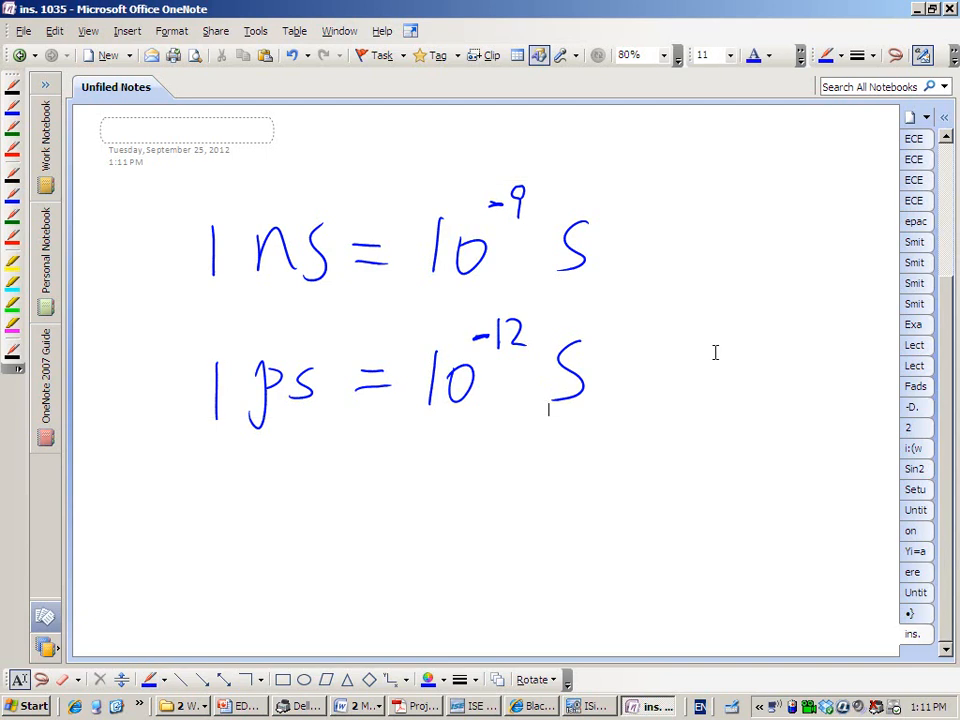
key(alt+Tab)
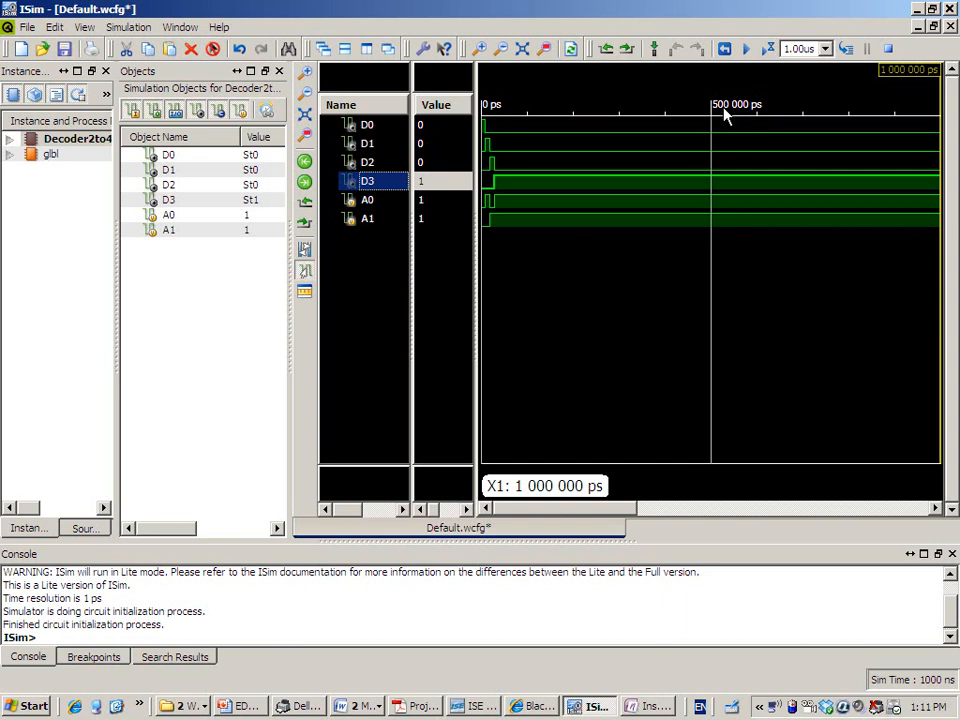
key(alt+Tab)
Handwrite '1000 ps = 1 ns' as the third line, then return to ISim.
drag(327, 488, 320, 532)
mouse_move(344, 502)
mouse_down()
mouse_move(341, 514)
mouse_move(346, 501)
mouse_up()
mouse_move(371, 506)
mouse_down()
mouse_move(370, 526)
mouse_move(371, 507)
mouse_up()
mouse_move(394, 505)
mouse_down()
mouse_move(390, 523)
mouse_move(413, 561)
mouse_move(426, 538)
mouse_up()
mouse_move(459, 497)
mouse_down()
mouse_move(447, 512)
mouse_move(510, 501)
mouse_up()
drag(487, 520, 513, 519)
mouse_move(537, 474)
mouse_down()
mouse_move(536, 531)
mouse_move(554, 488)
mouse_move(575, 523)
mouse_up()
drag(614, 482, 591, 516)
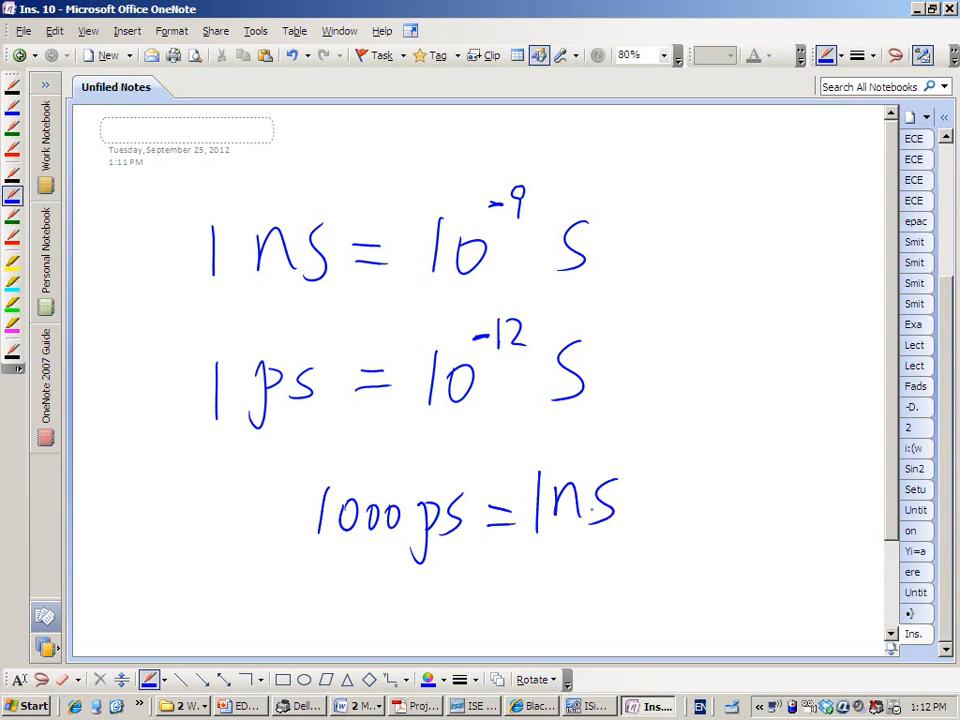
key(Escape)
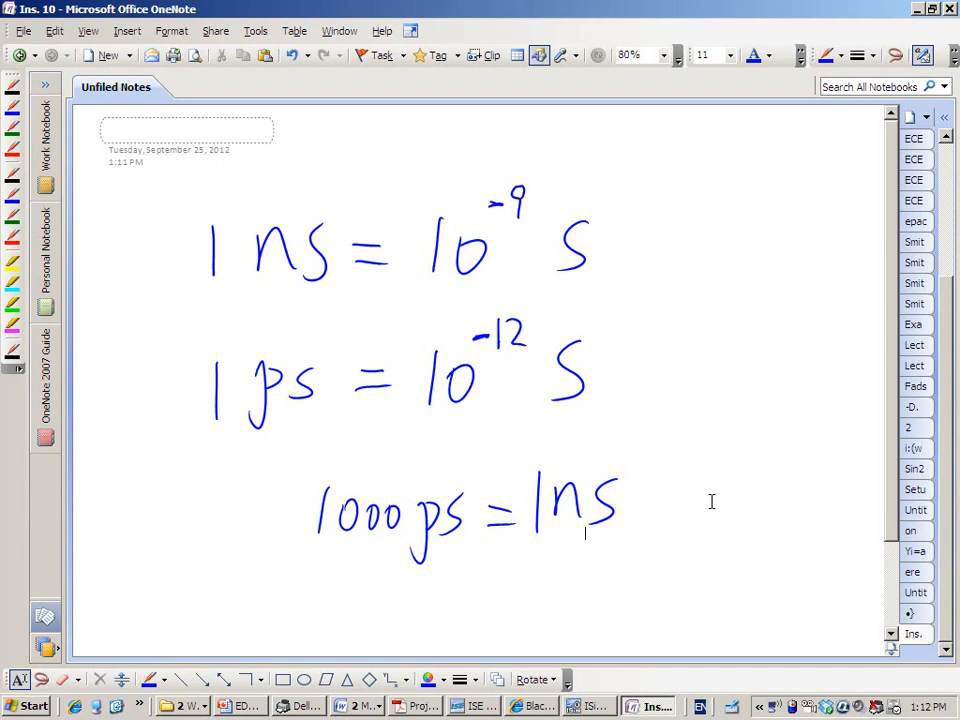
key(alt+Tab)
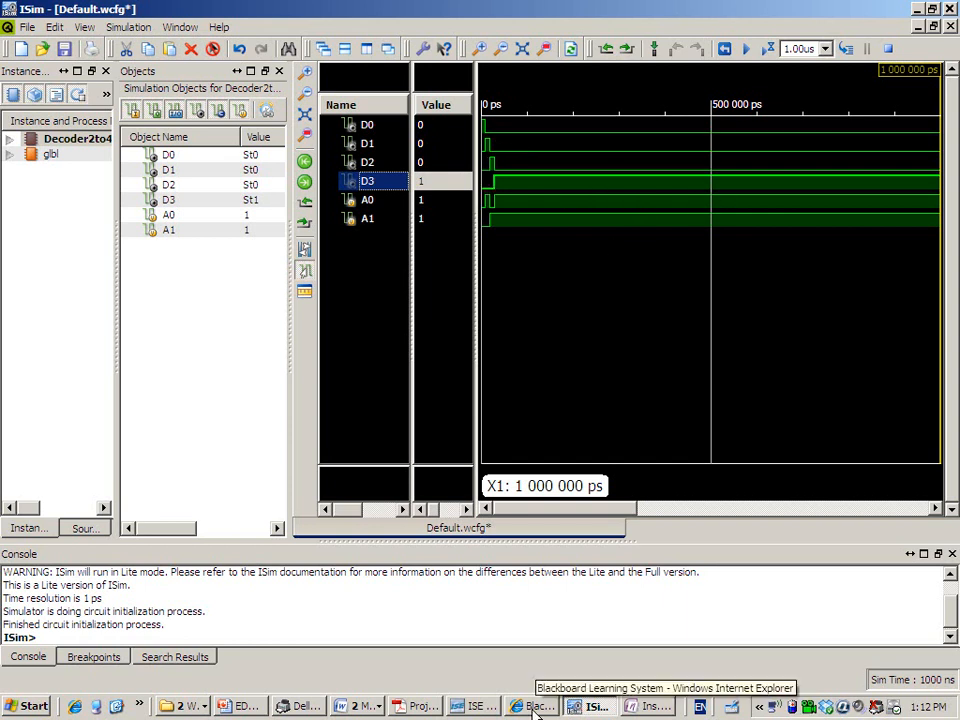
Change the Simulate Behavioral Model run time from 1000 ns to 100 ns in Process Properties.
click(482, 706)
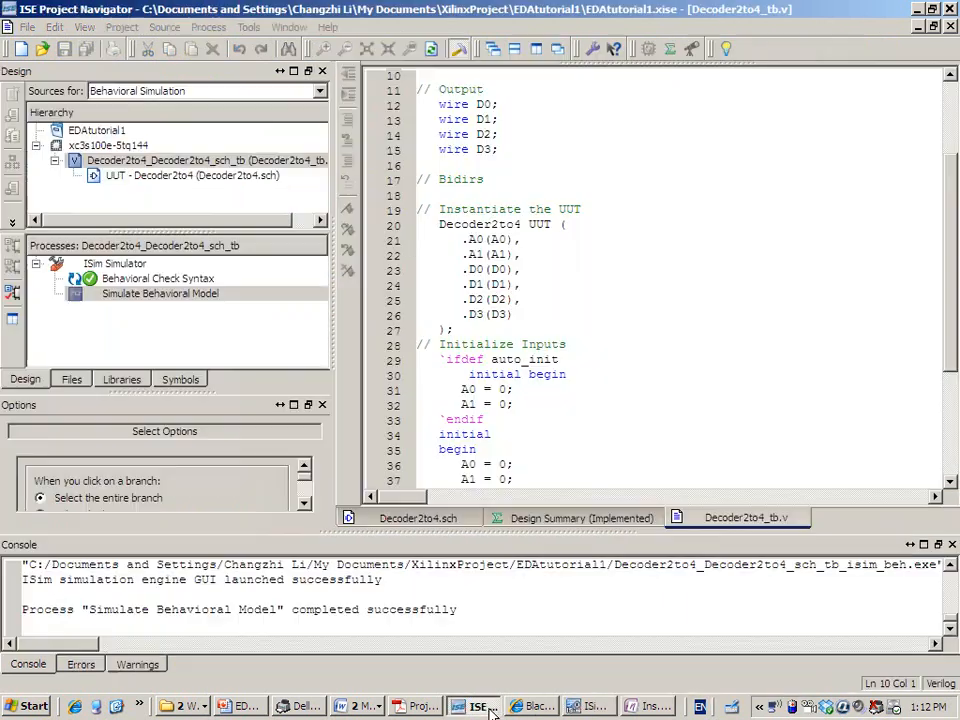
click(206, 298)
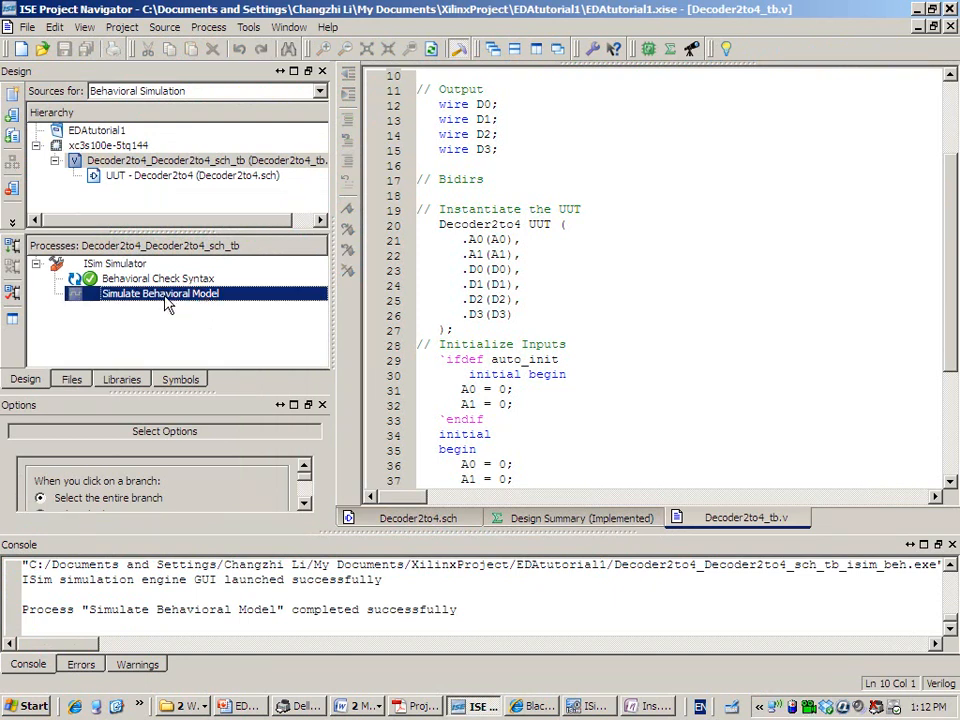
right_click(167, 305)
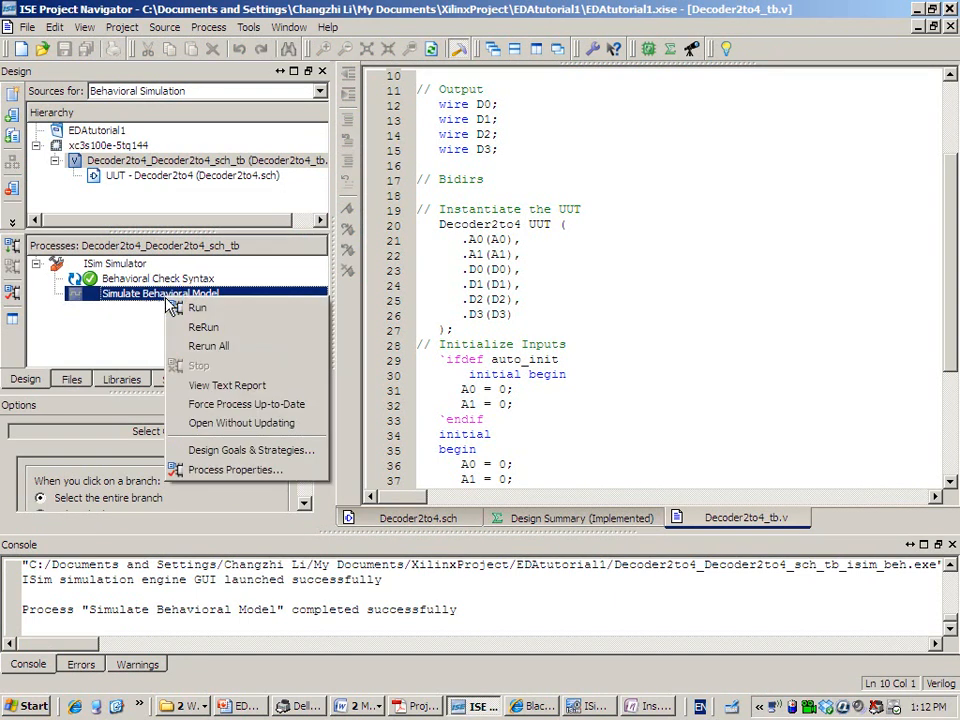
click(223, 472)
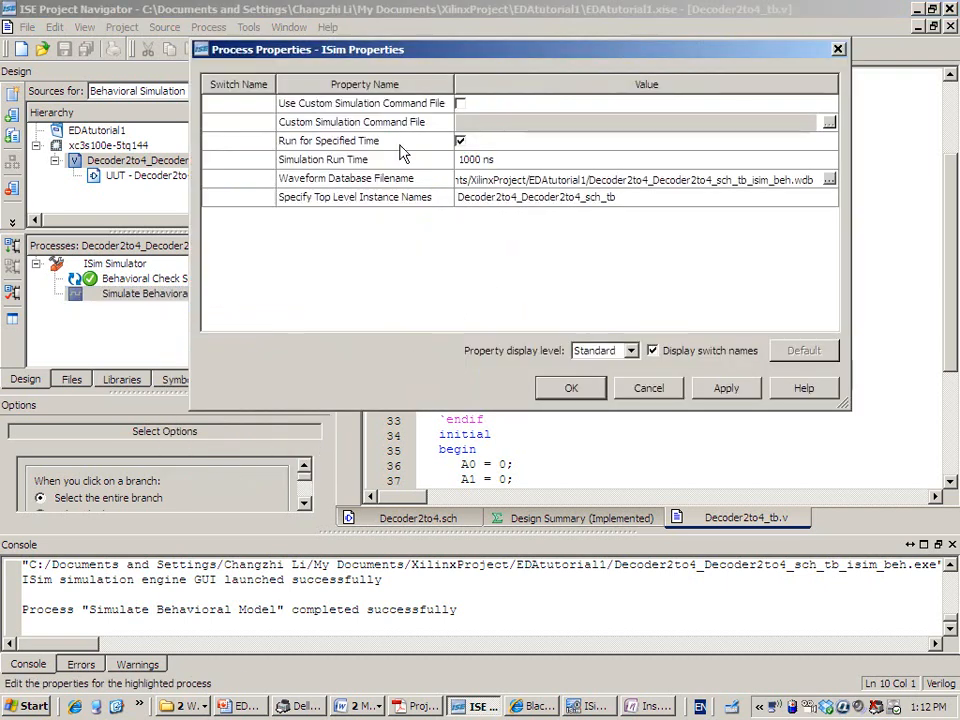
click(500, 162)
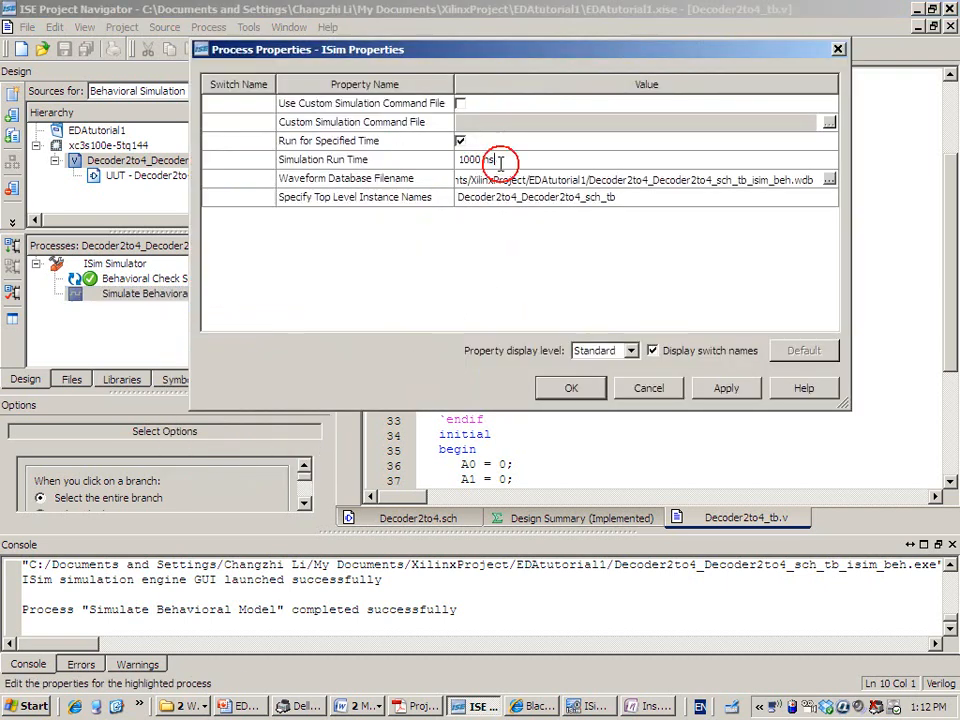
drag(500, 160, 457, 162)
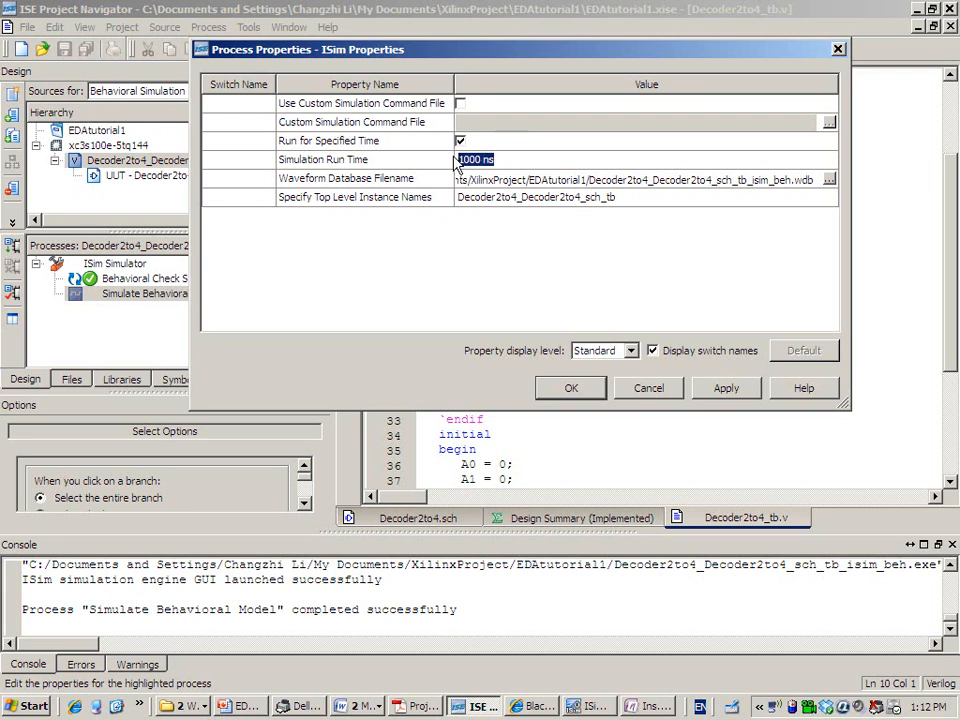
key(BackSpace)
click(568, 387)
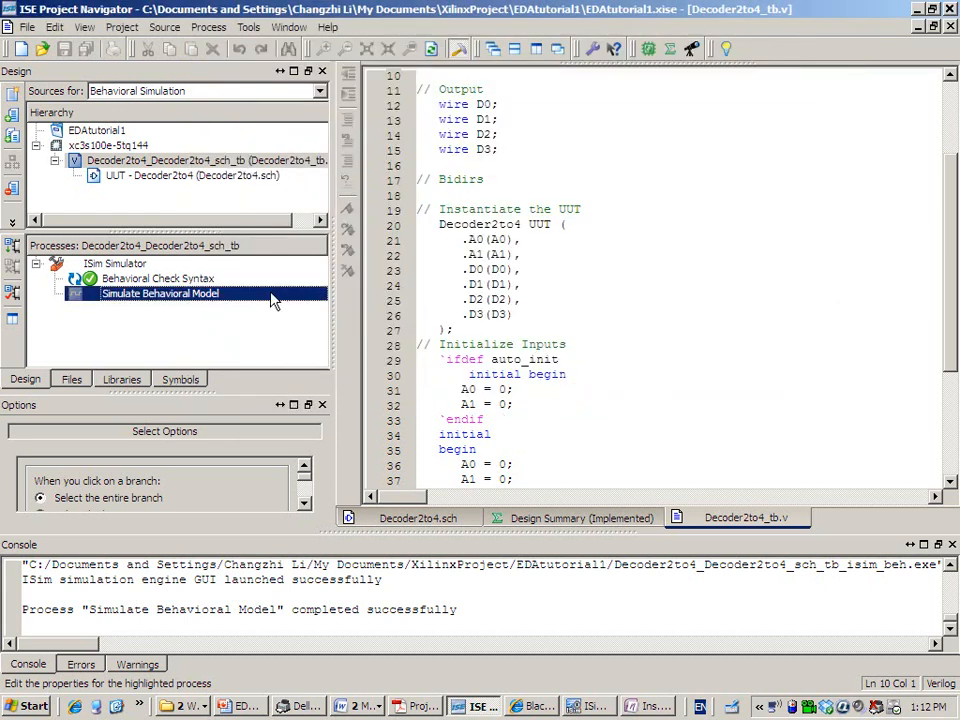
Rerun the 100 ns behavioral simulation, fit it to full view, and mark 50 000 ps.
double_click(190, 302)
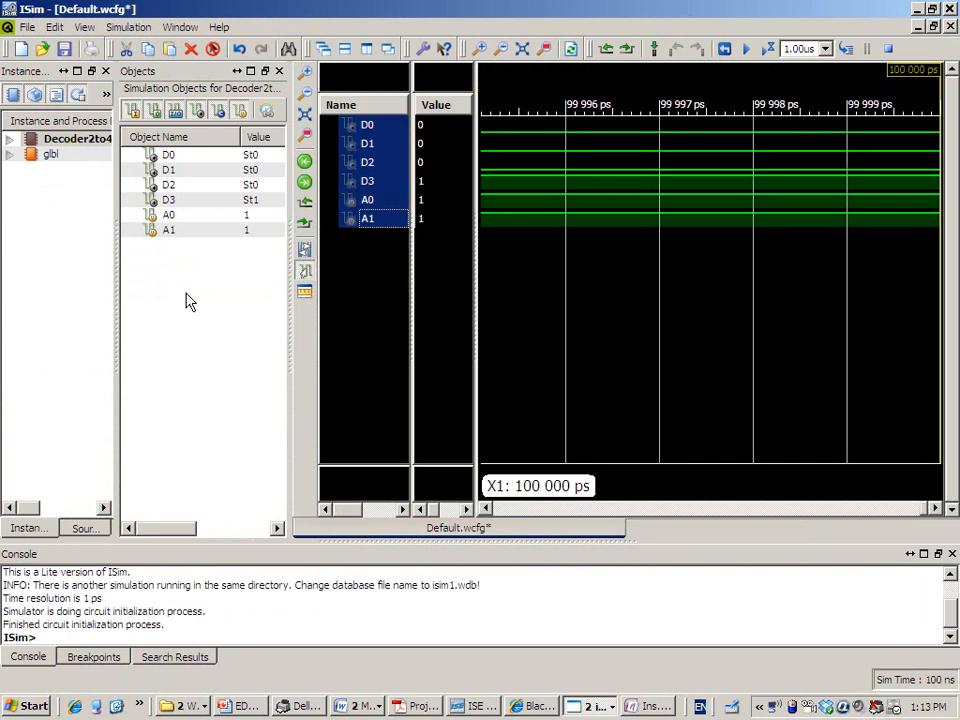
click(523, 49)
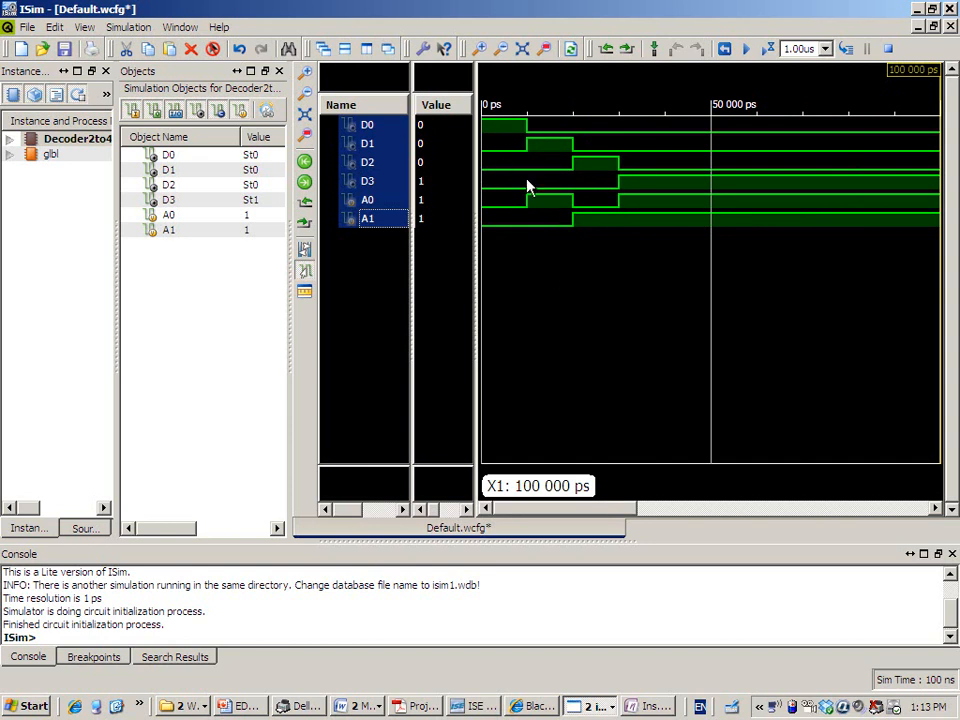
click(710, 229)
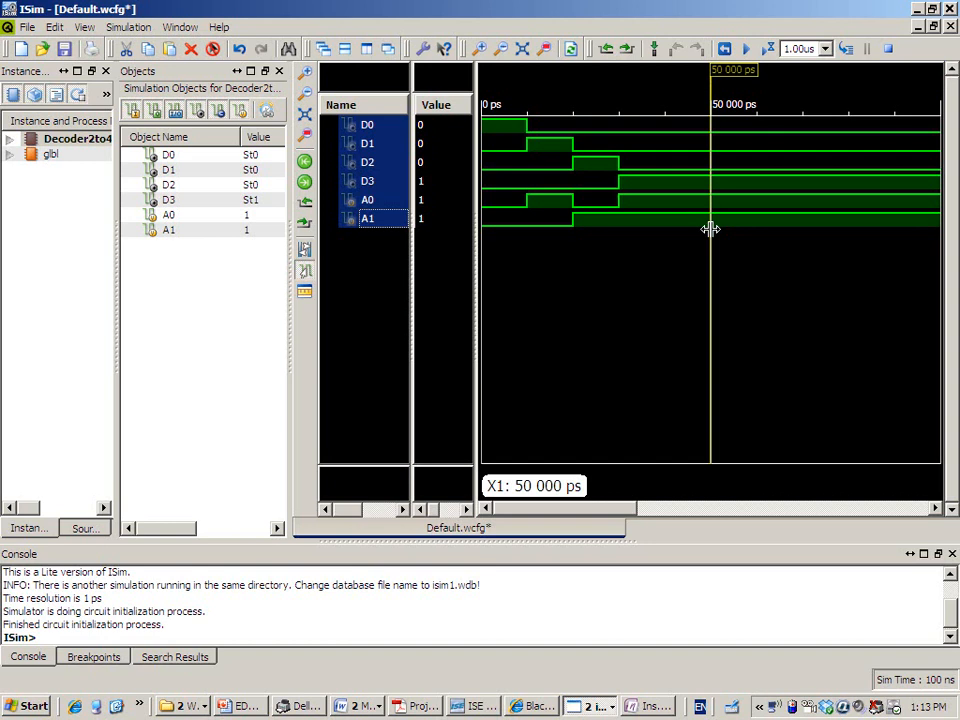
Step the time marker through the transitions to near 4 000 ps, where D0 is 1.
key(Left)
key(Left)
key(Left)
key(Left)
key(Right)
key(Right)
key(Right)
key(Right)
key(Left)
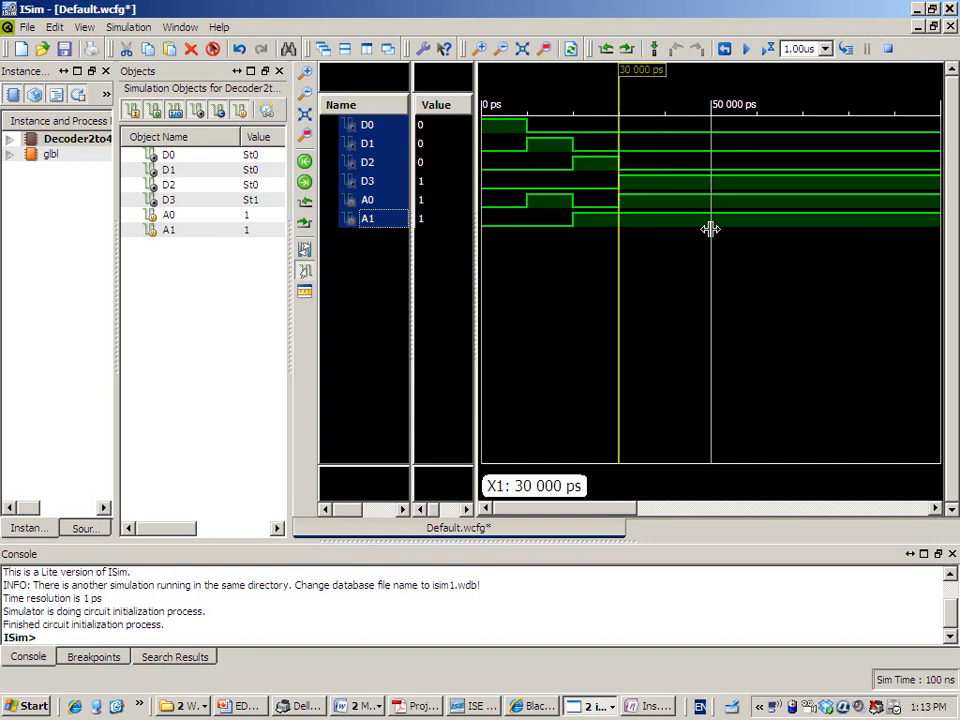
key(Left)
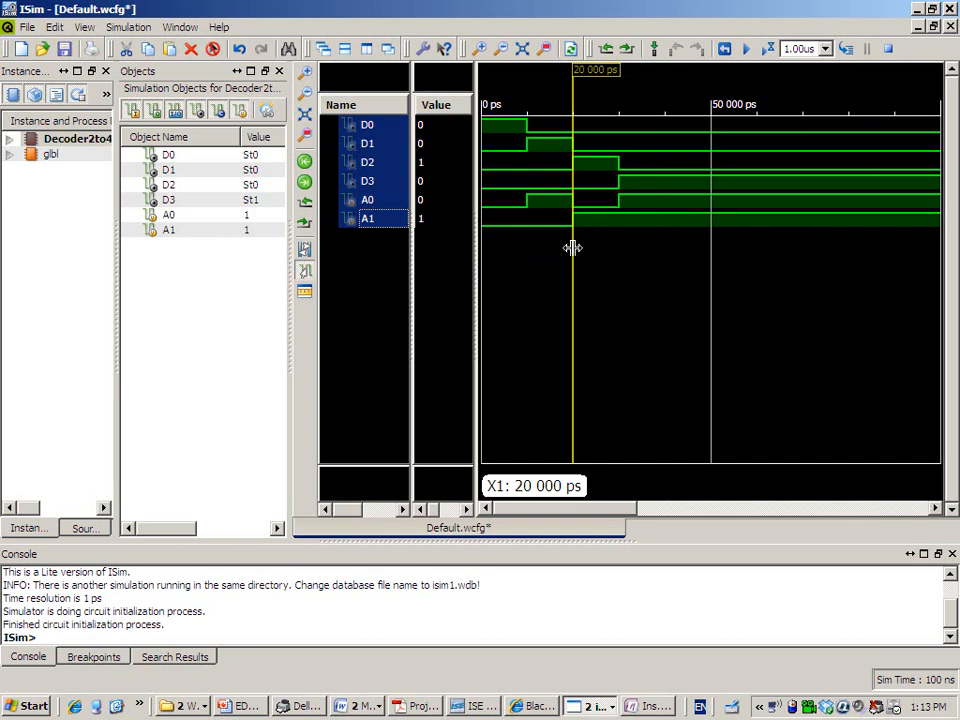
drag(572, 248, 501, 249)
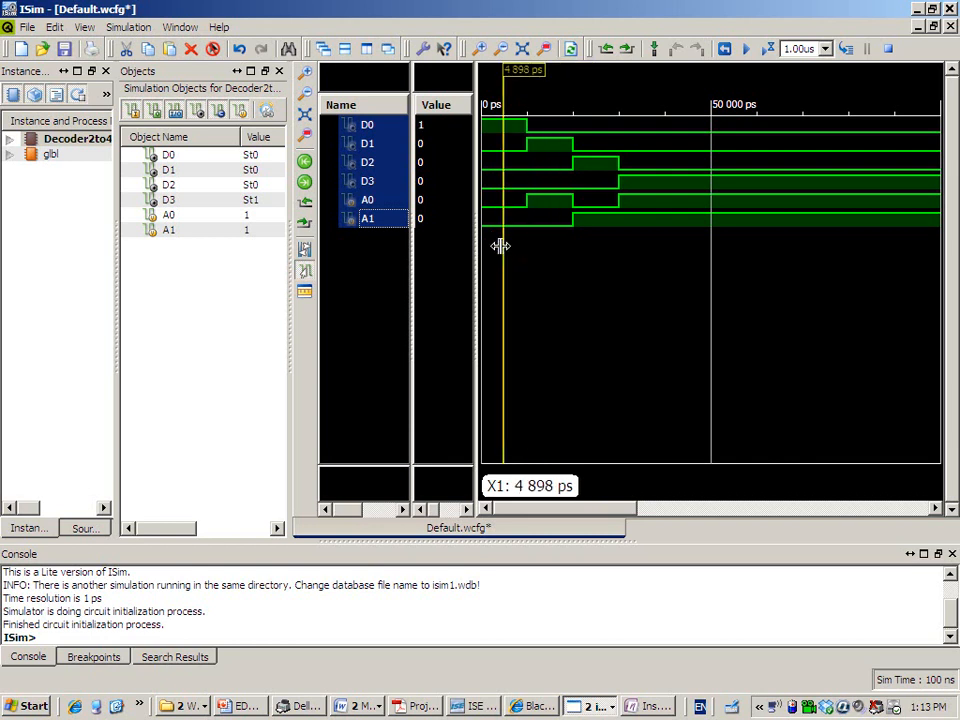
drag(503, 248, 499, 249)
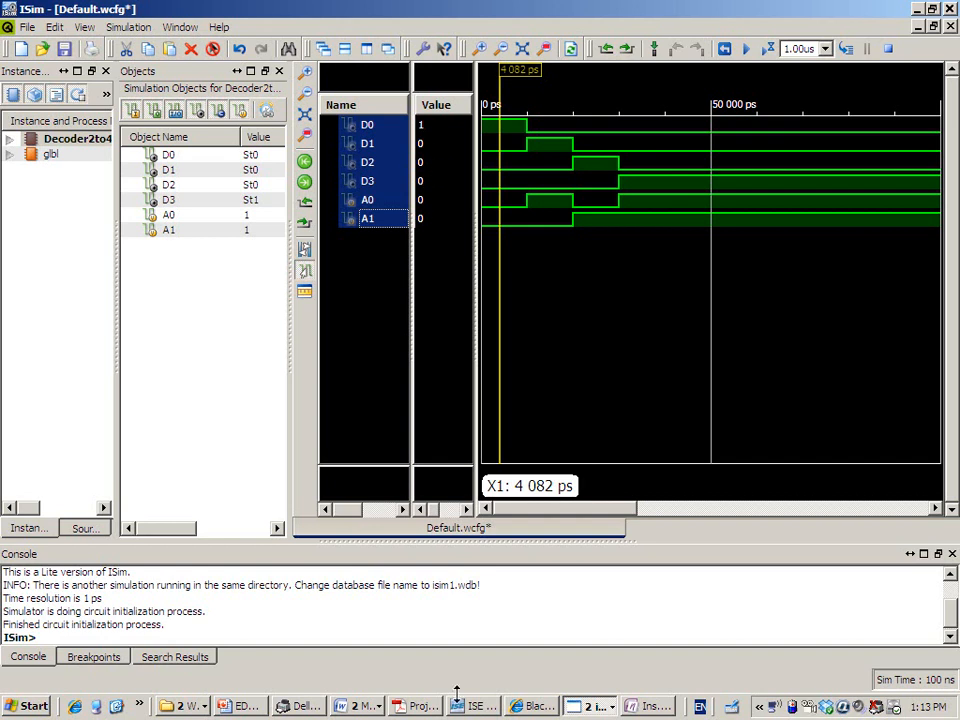
Show the Decoder Examples slide and point out A1, A0 and D0 in the first truth-table row.
click(242, 706)
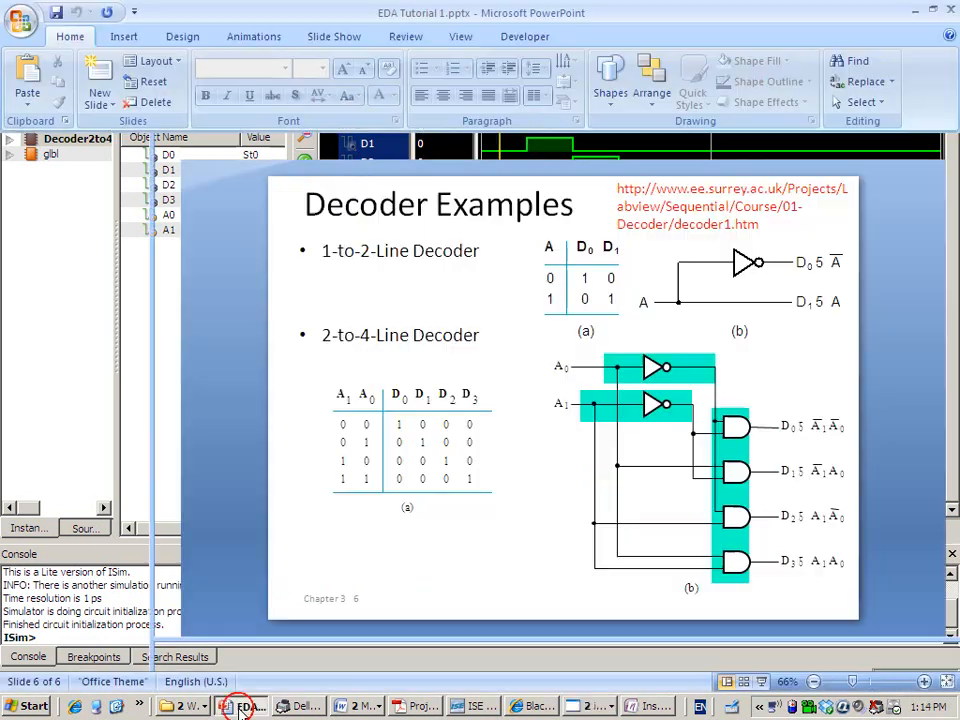
click(341, 424)
click(365, 424)
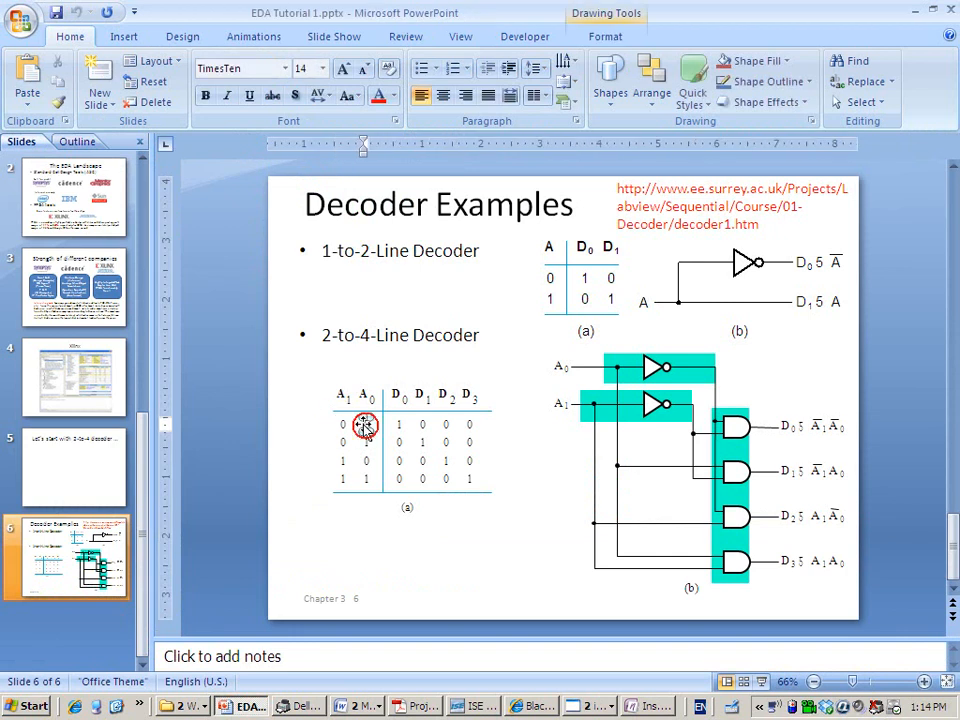
click(297, 417)
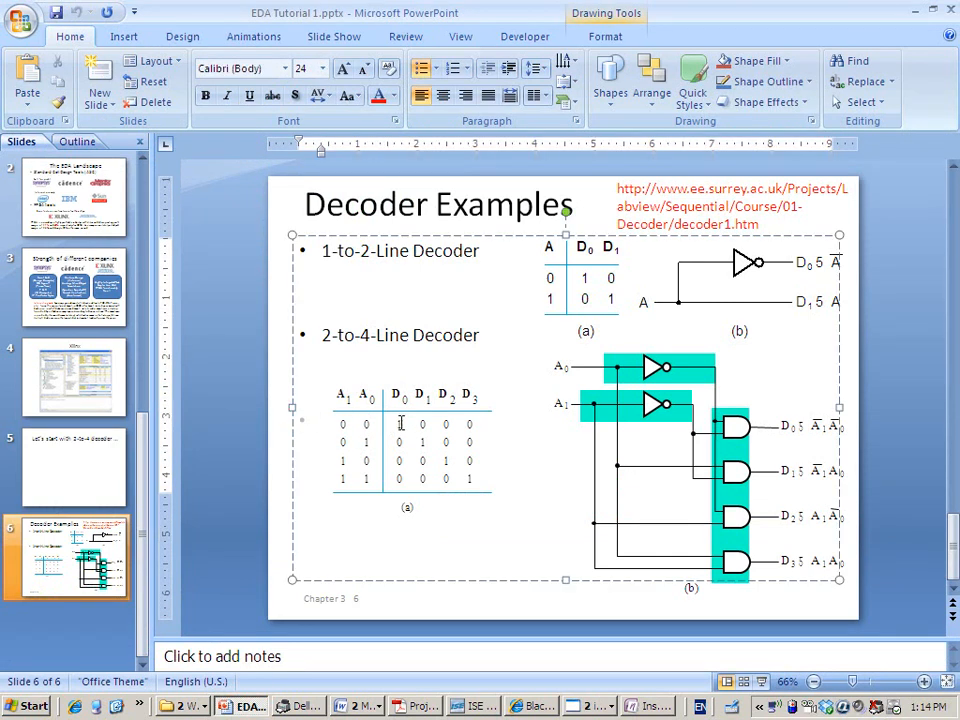
Move the ISim time marker to 15 102 ps, where A0 = 1 and A1 = 0 give D1 = 1.
key(alt+Tab)
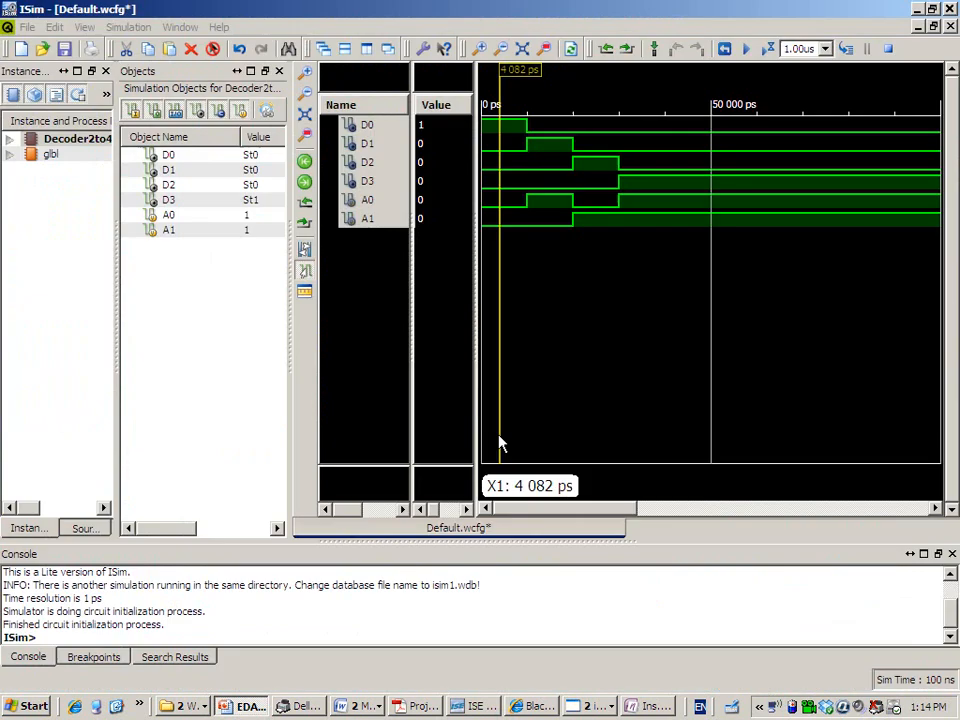
click(499, 261)
drag(499, 261, 550, 257)
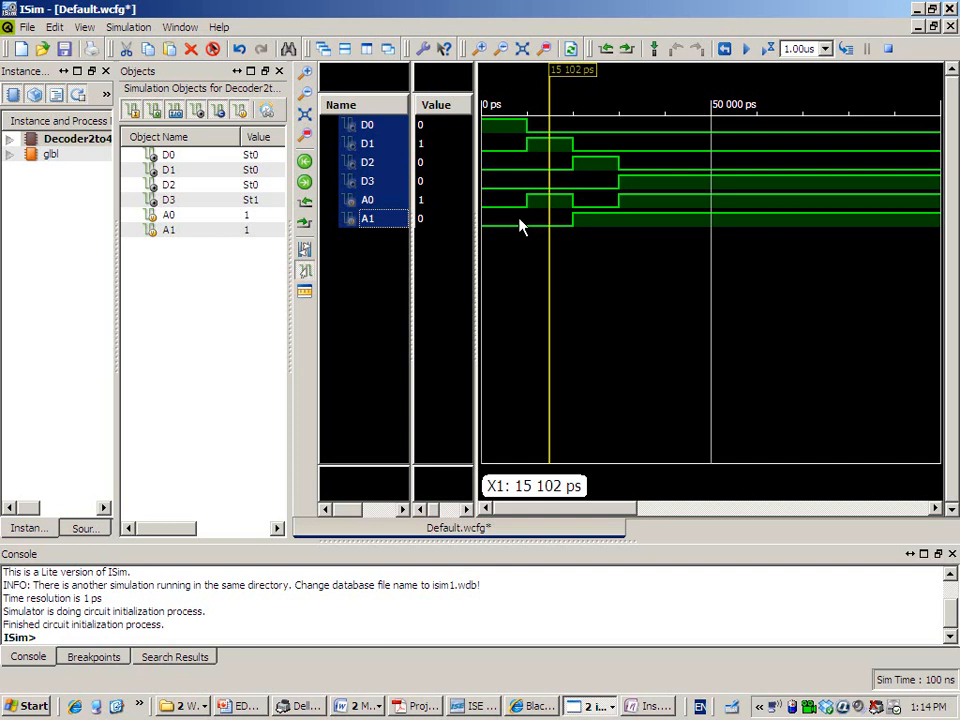